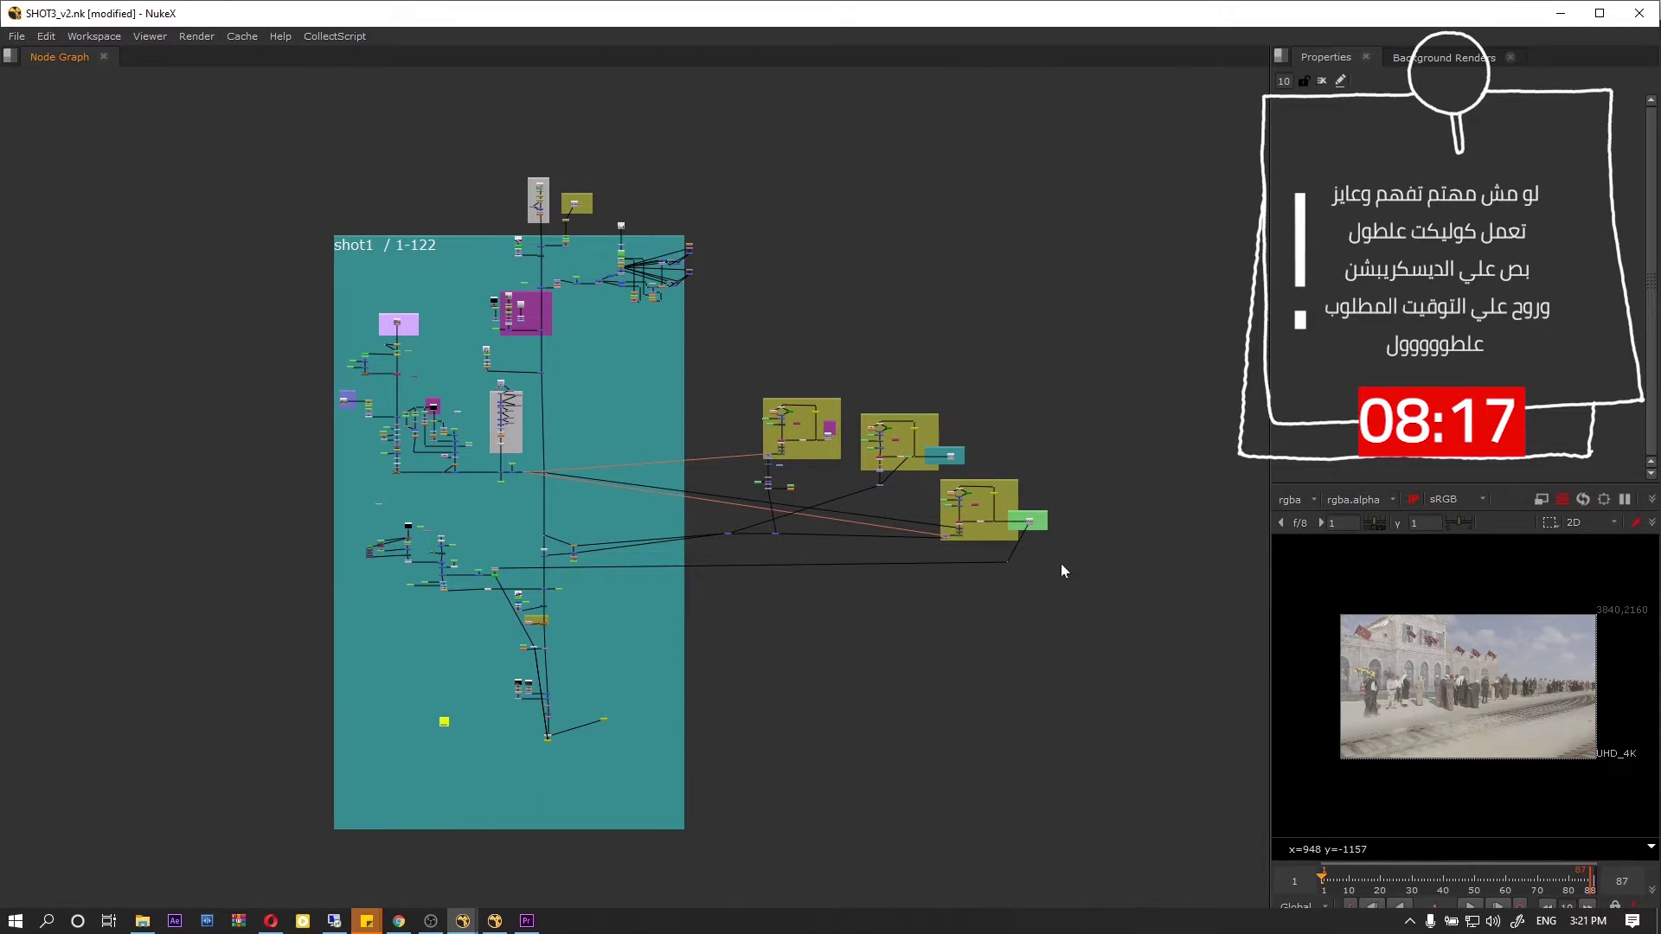
pyautogui.moveTo(1029, 391); pyautogui.dragTo(855, 604)
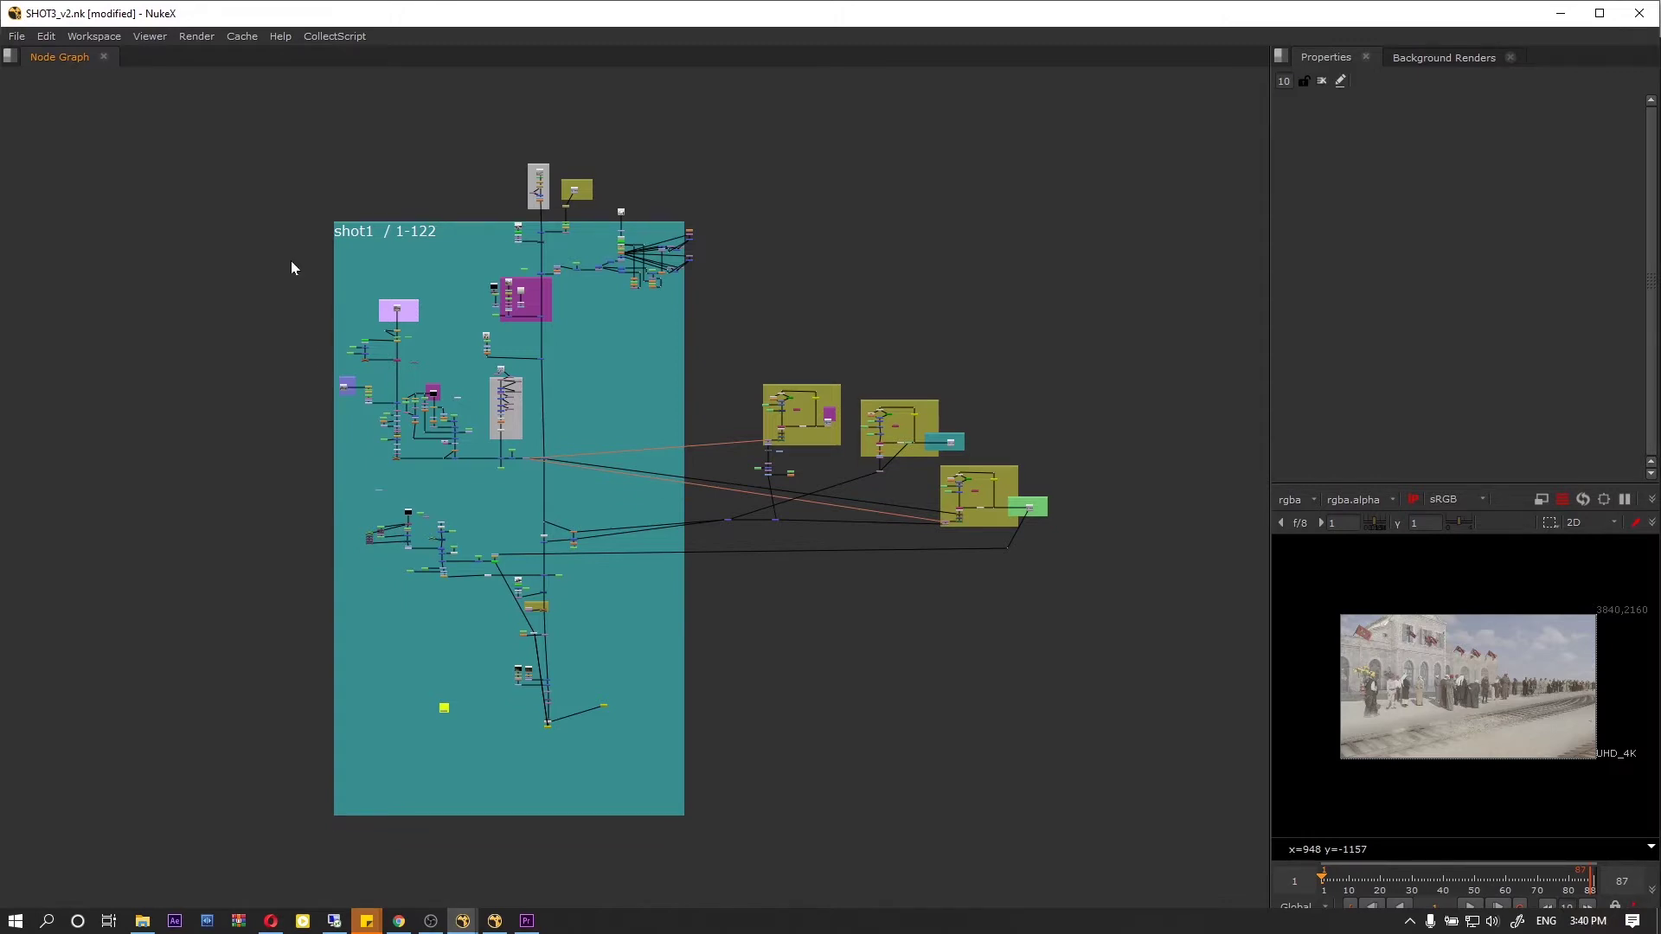
pyautogui.moveTo(232, 130); pyautogui.dragTo(1096, 835)
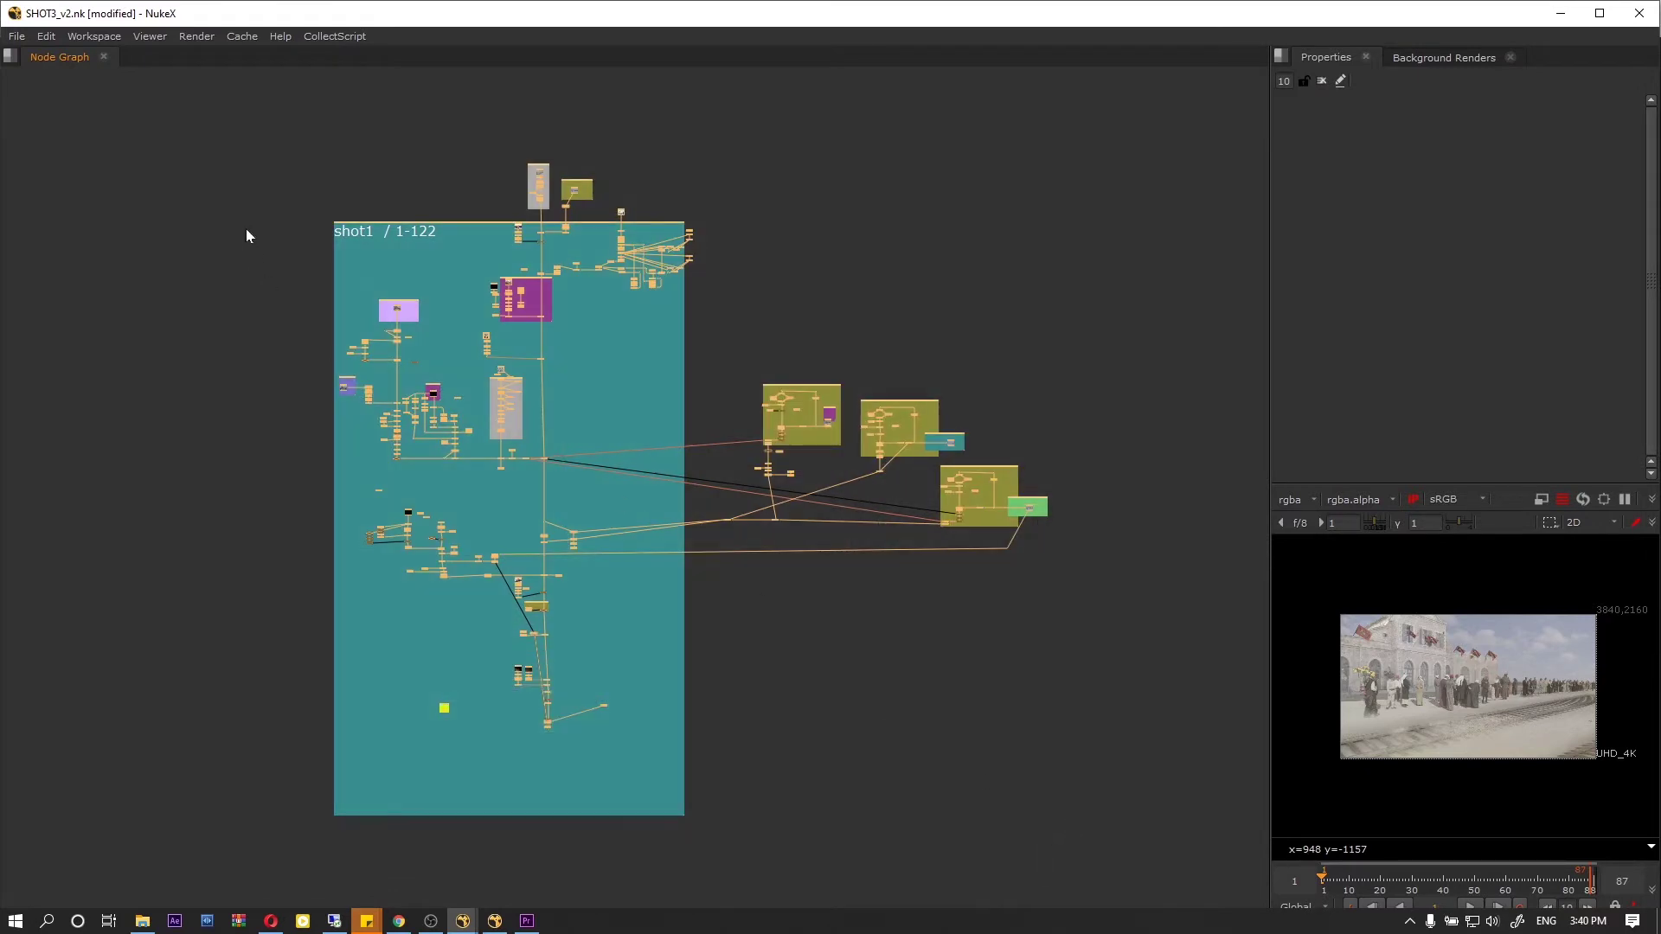
pyautogui.moveTo(249, 108); pyautogui.dragTo(1045, 807)
pyautogui.click(775, 631)
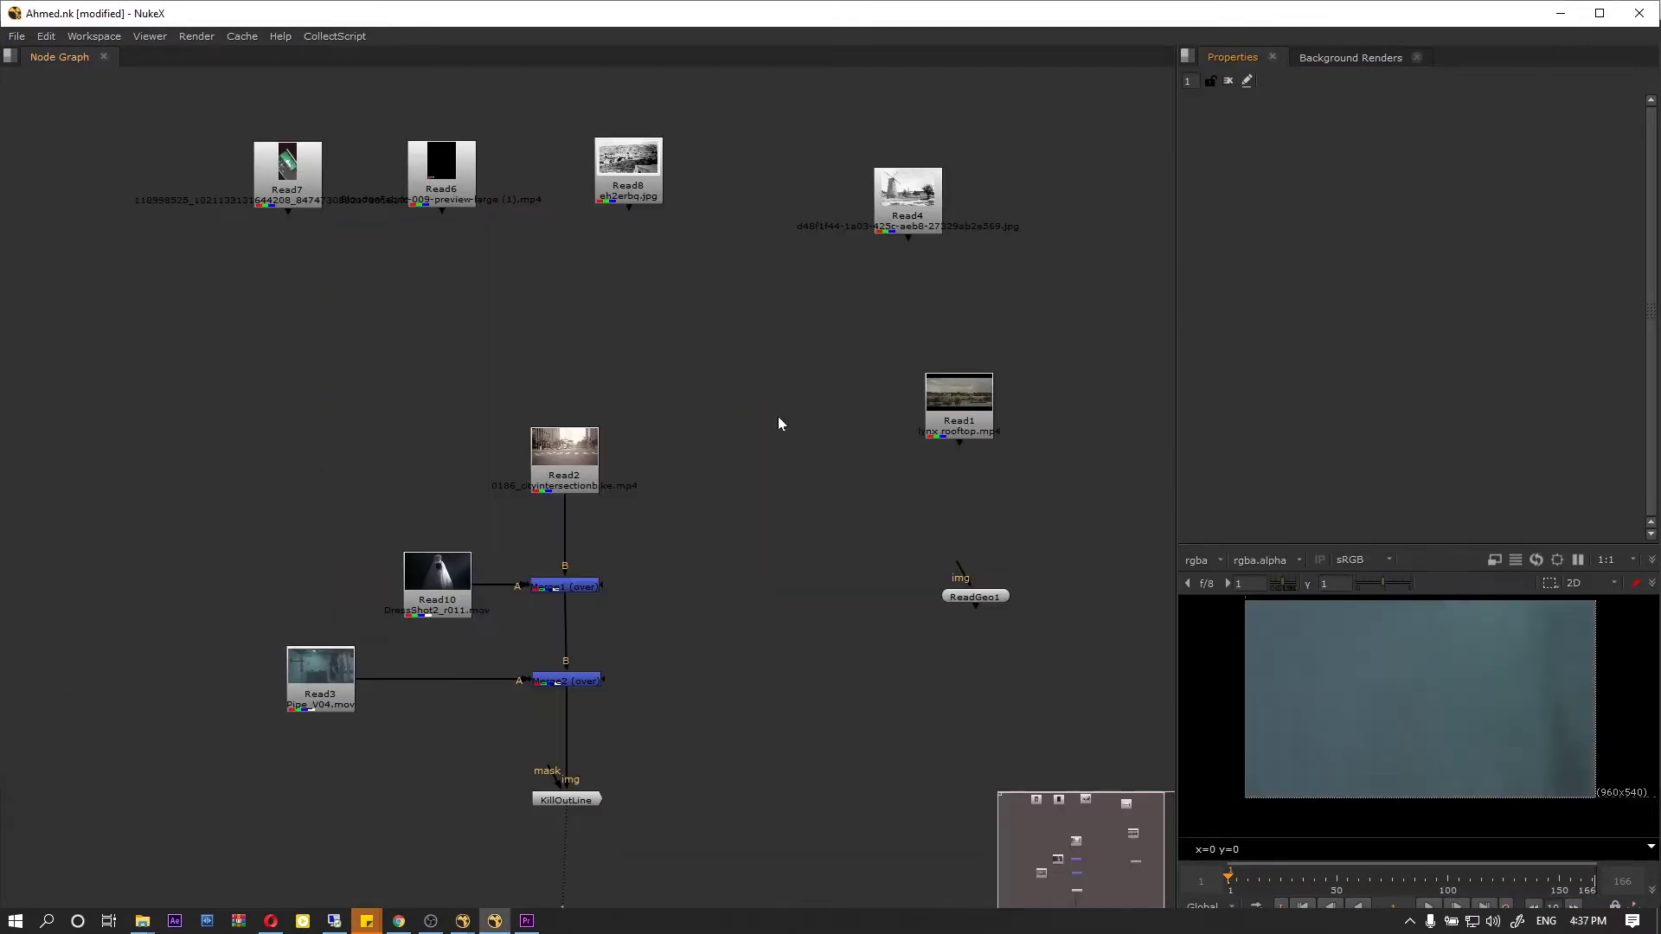
# Step: Inspect the source file paths of the Read8, Read1 and Read10 nodes
pyautogui.doubleClick(626, 173)
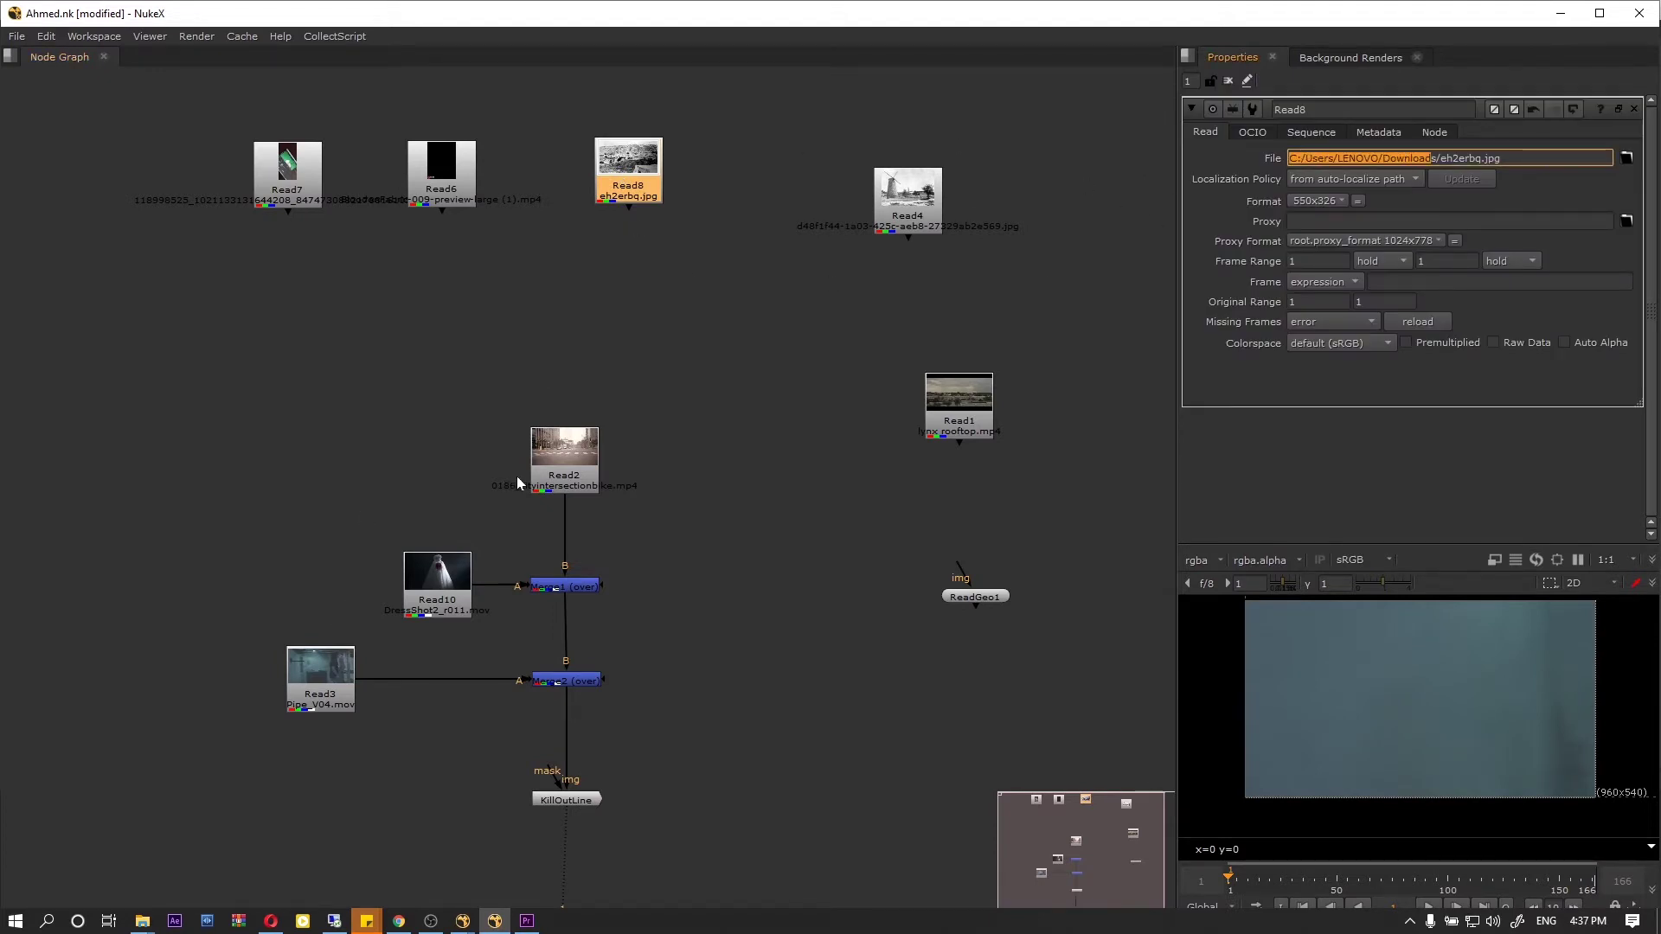
pyautogui.click(956, 424)
pyautogui.doubleClick(956, 424)
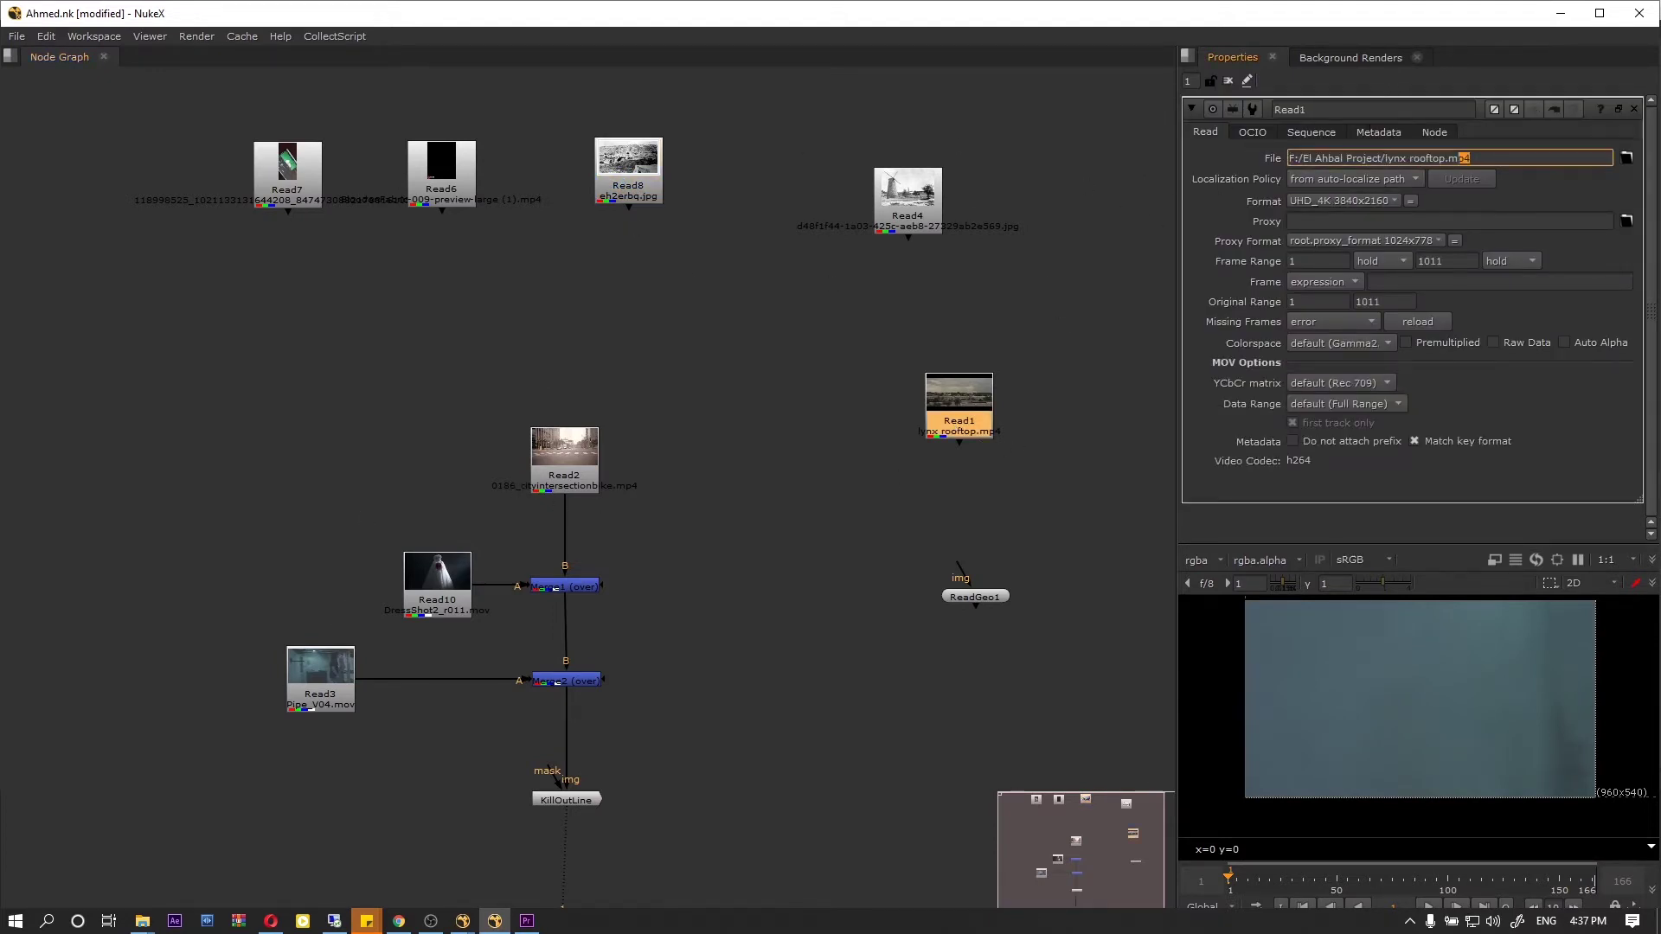
pyautogui.click(439, 612)
pyautogui.doubleClick(439, 612)
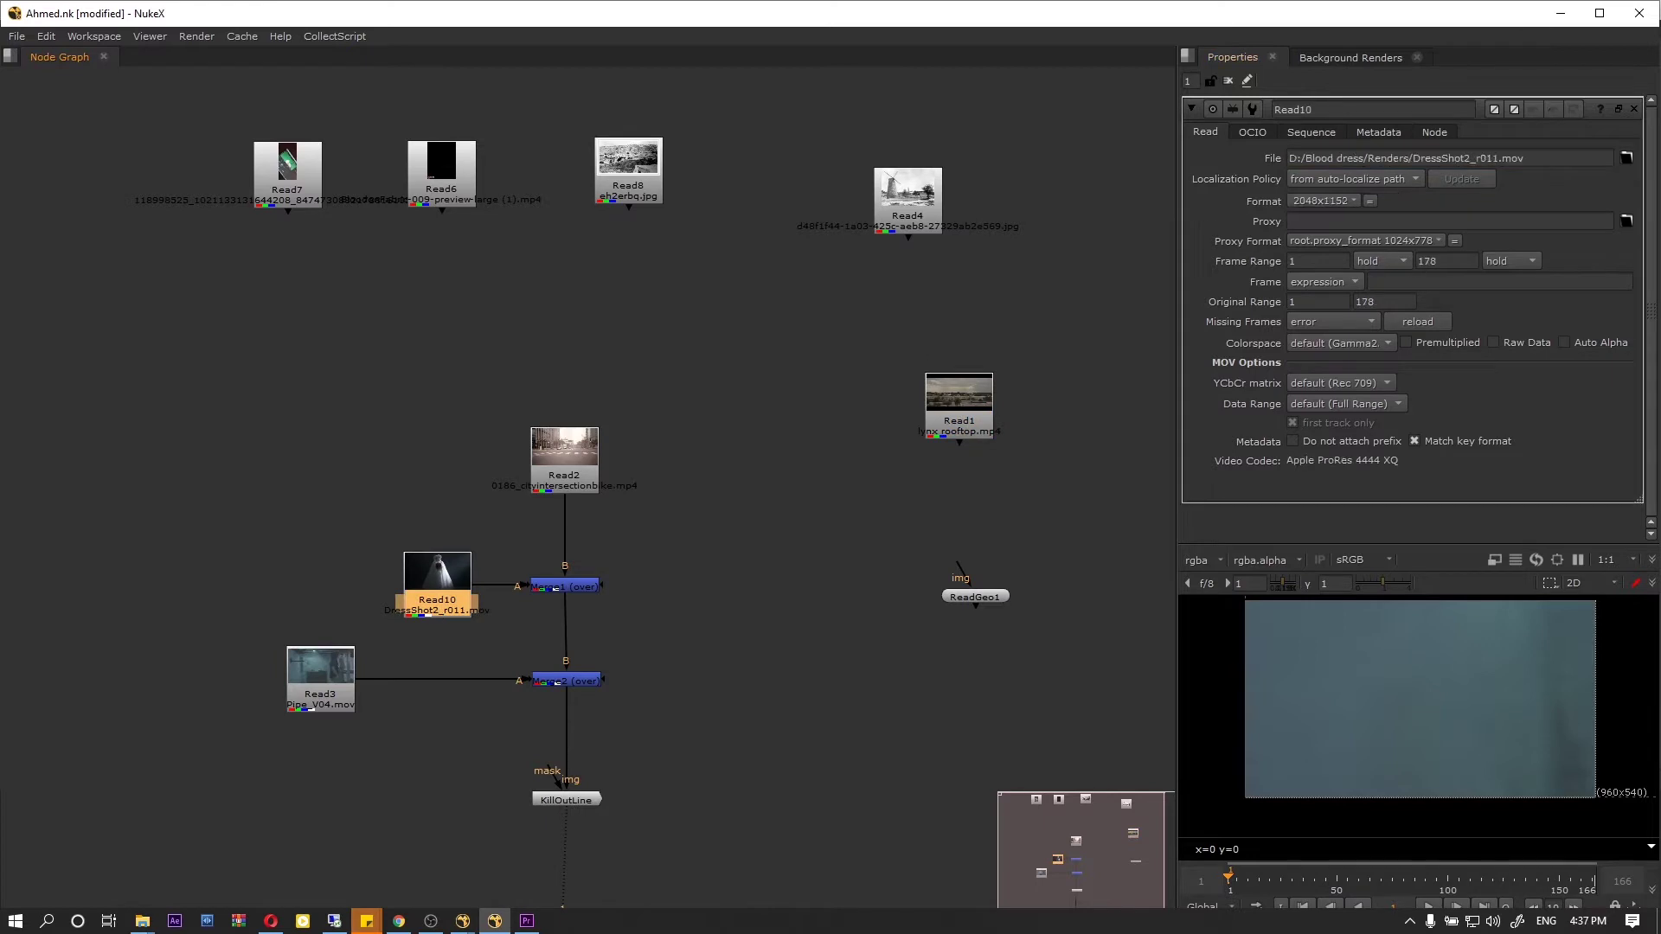
pyautogui.click(1384, 158)
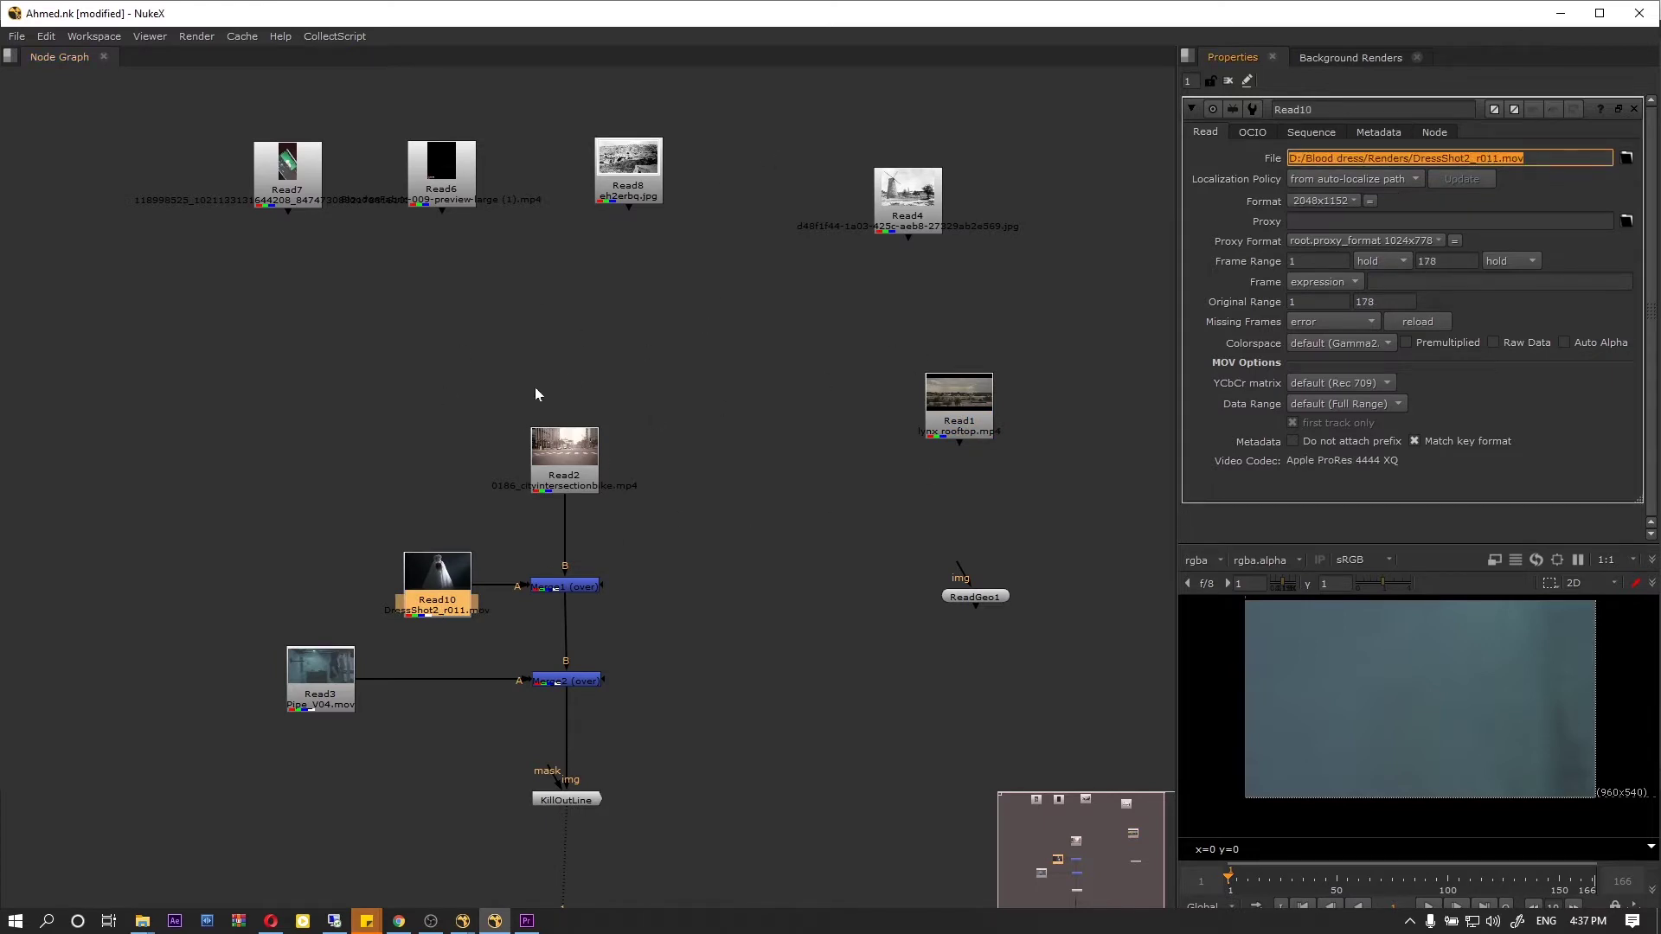
# Step: Inspect the file setting of the ReadGeo1 node and the settings of the KillOutLine gizmo
pyautogui.doubleClick(983, 598)
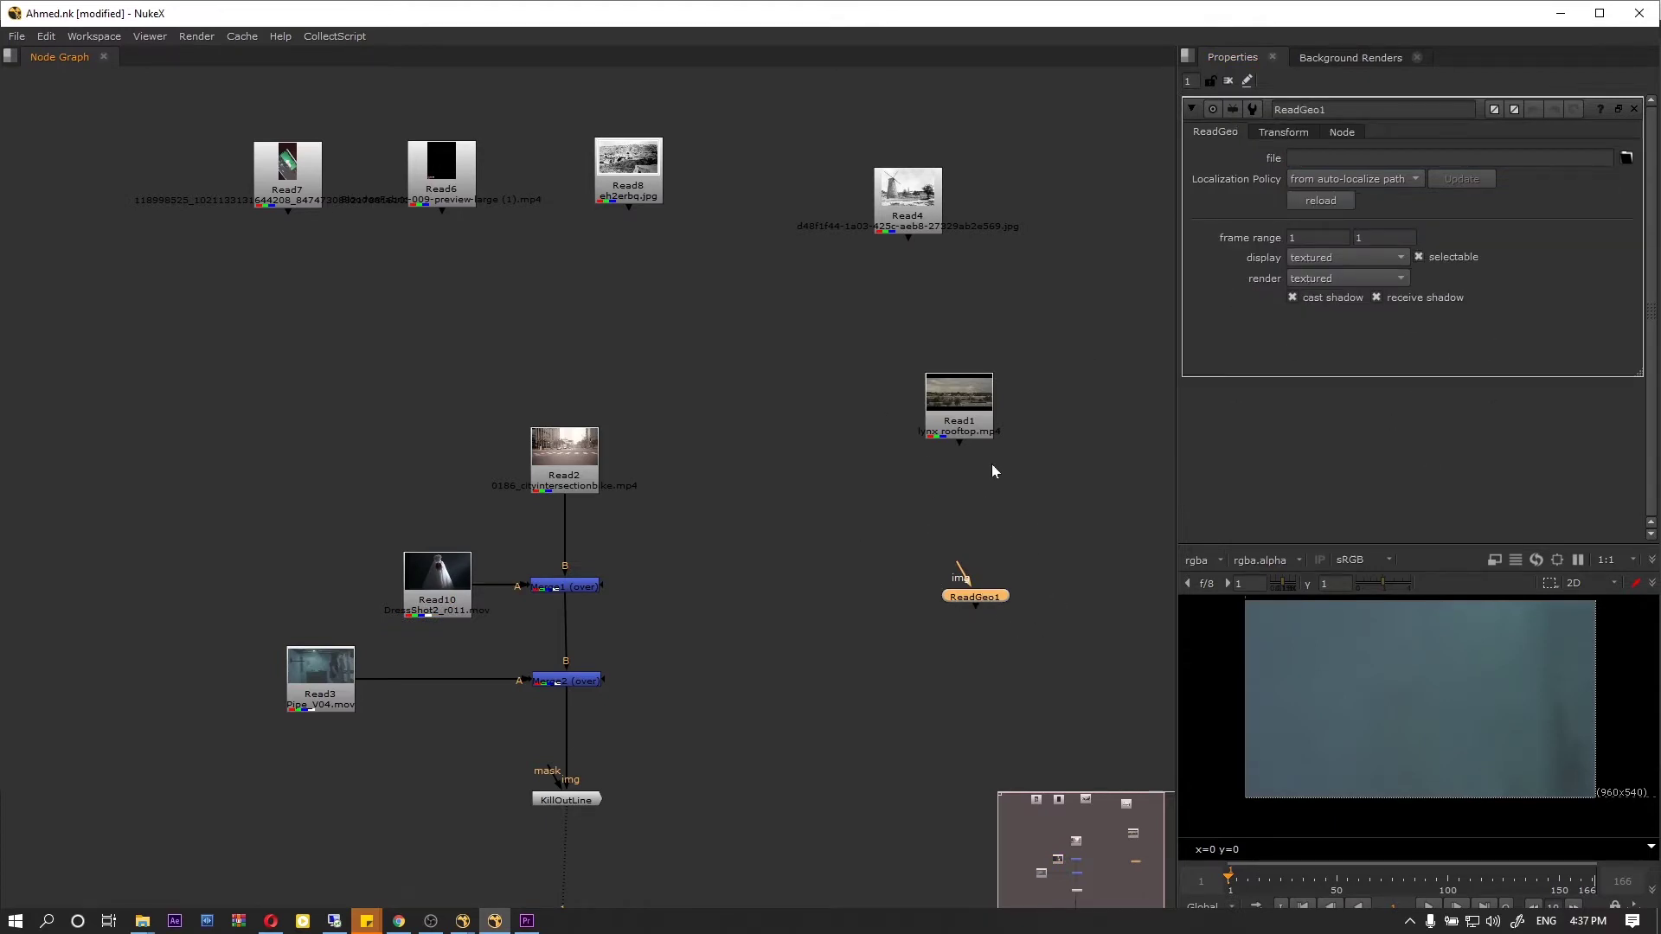
pyautogui.click(1471, 158)
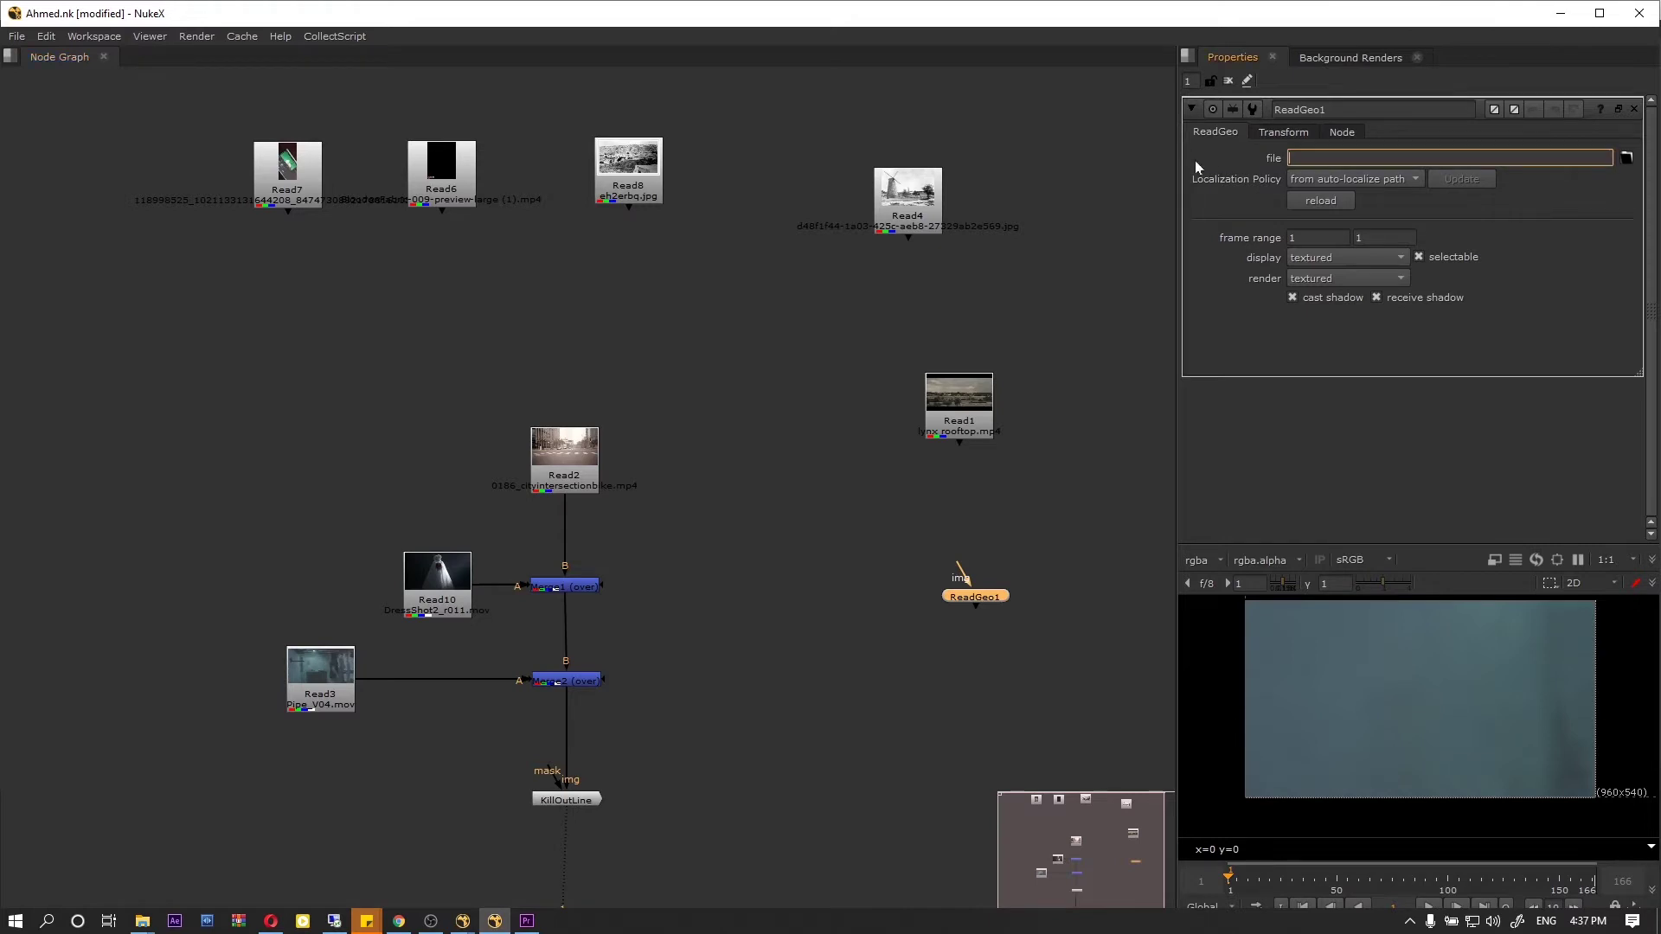
pyautogui.moveTo(556, 807); pyautogui.dragTo(562, 678, button='middle')
pyautogui.doubleClick(562, 678)
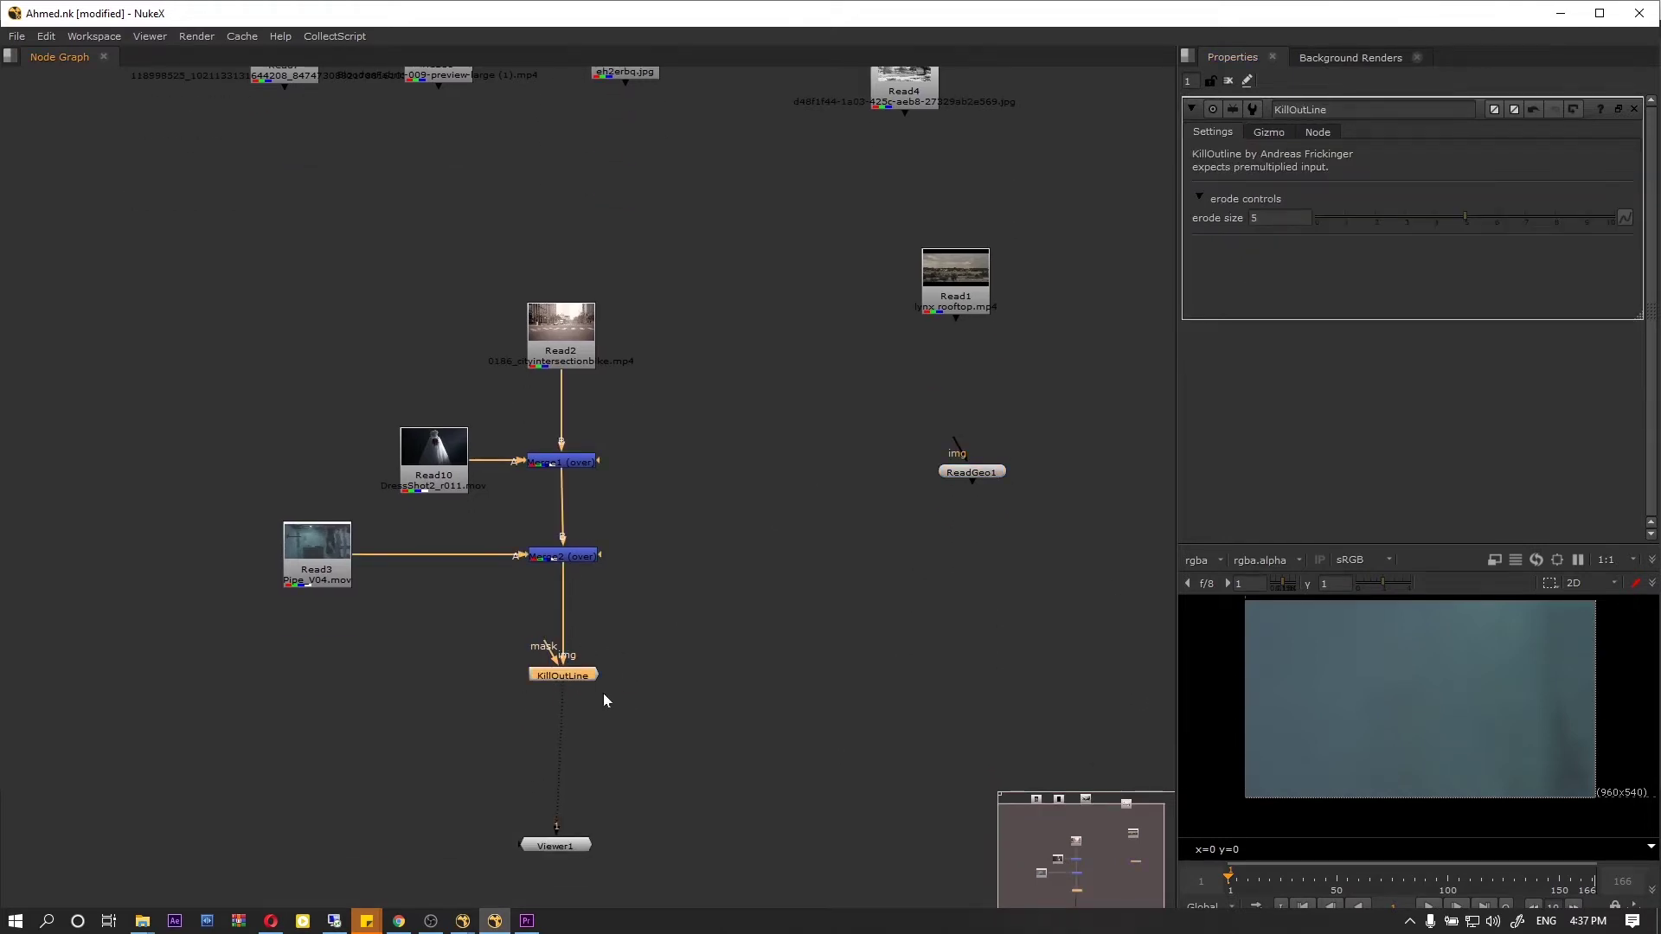
pyautogui.moveTo(500, 615); pyautogui.dragTo(656, 717)
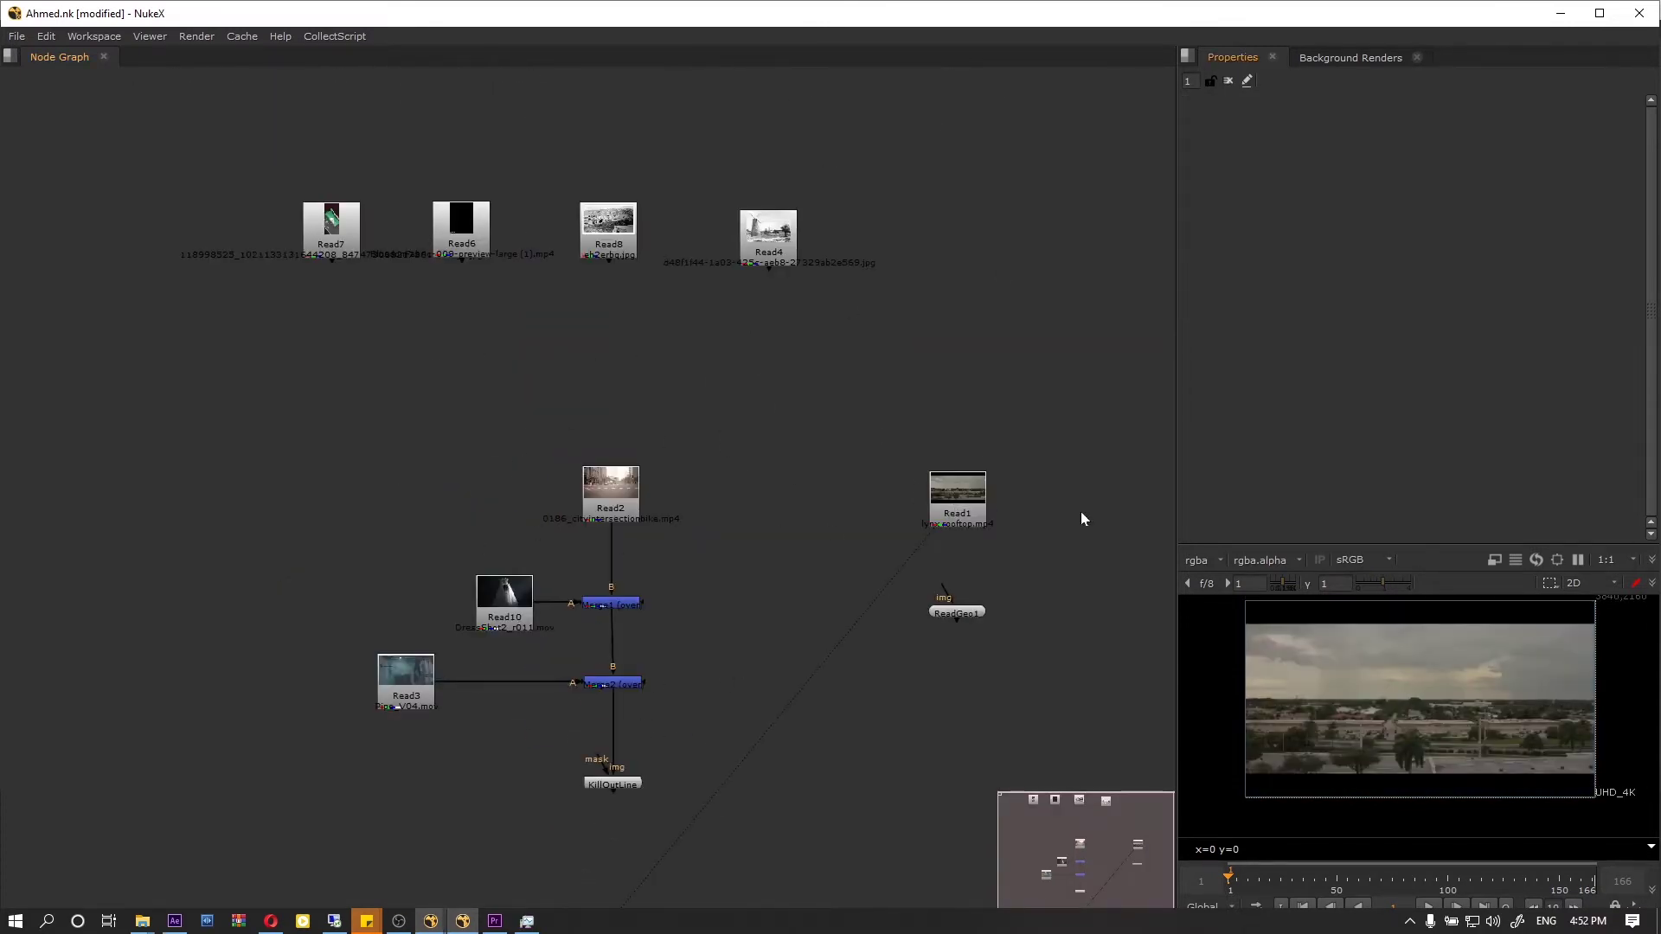
# Step: Open the WrapItUp script collector, review its list of media to copy, and close it
pyautogui.moveTo(918, 81); pyautogui.dragTo(175, 732)
pyautogui.click(701, 519)
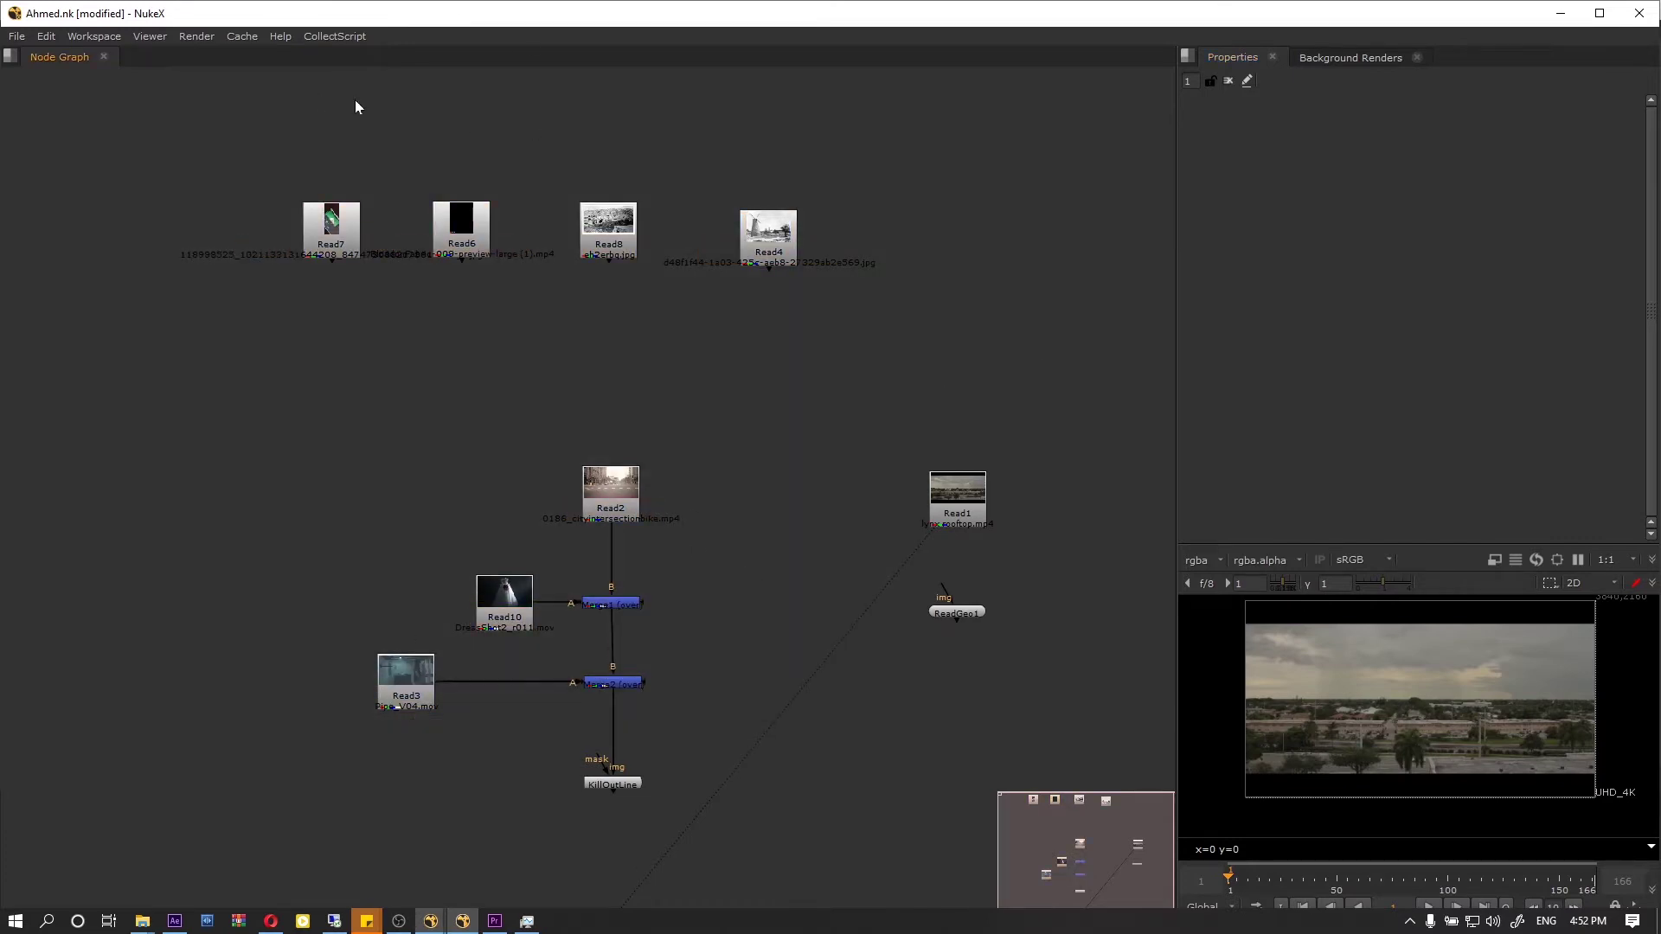
pyautogui.click(340, 38)
pyautogui.click(350, 55)
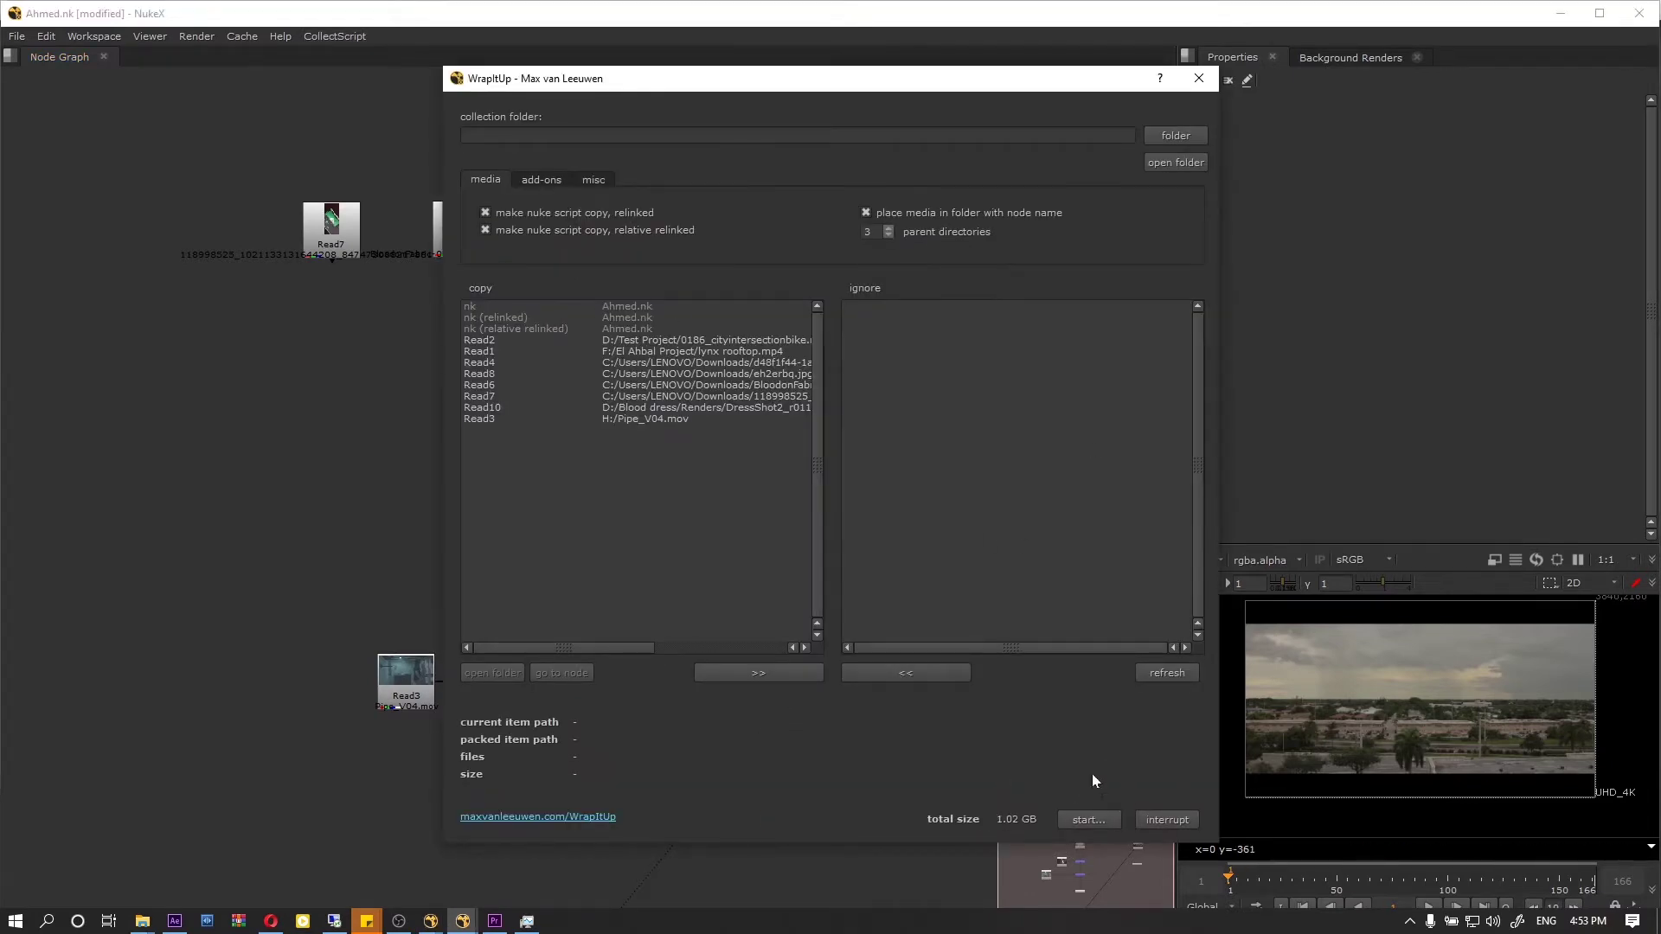
pyautogui.click(1199, 78)
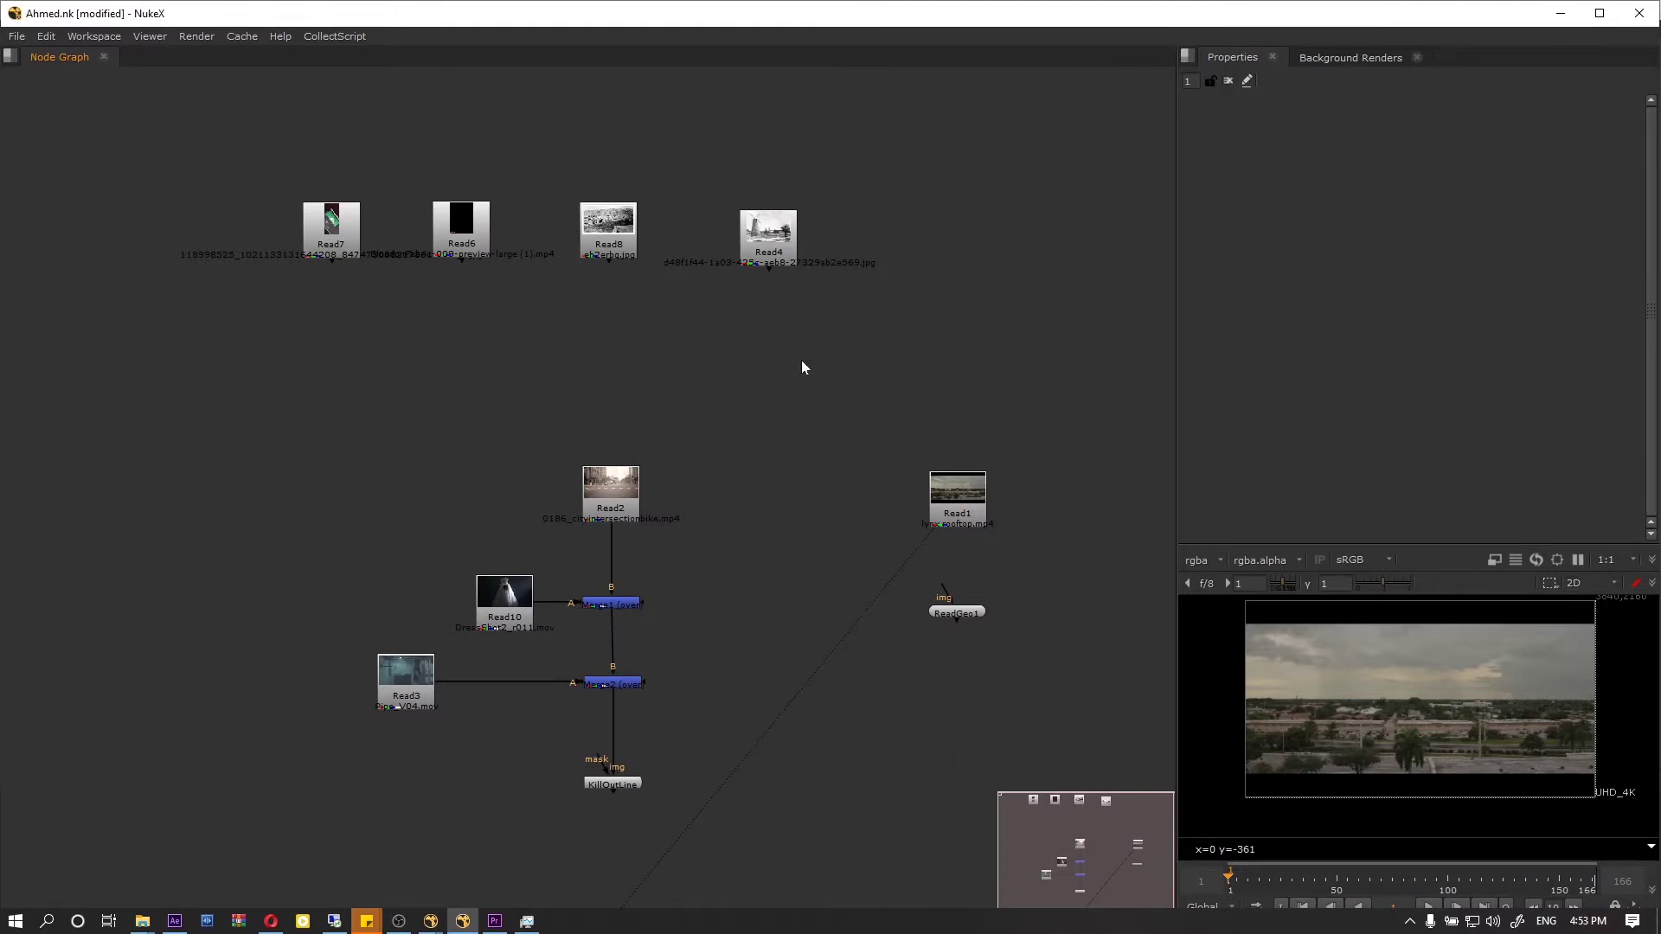
pyautogui.moveTo(885, 131); pyautogui.dragTo(127, 413)
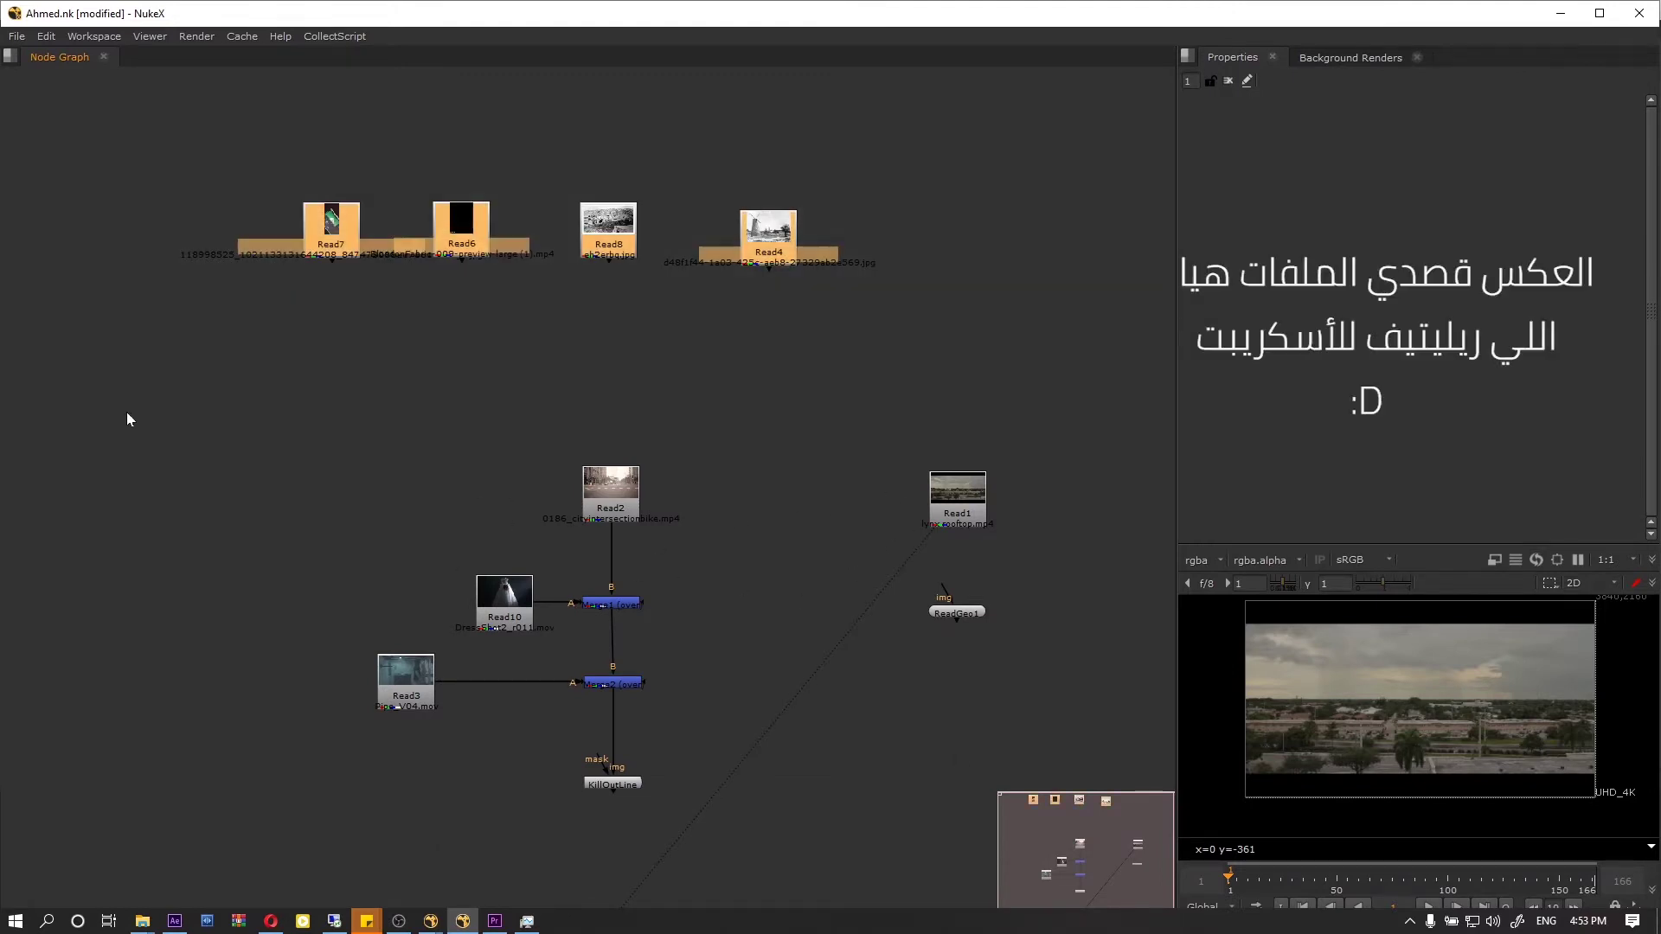
pyautogui.click(732, 539)
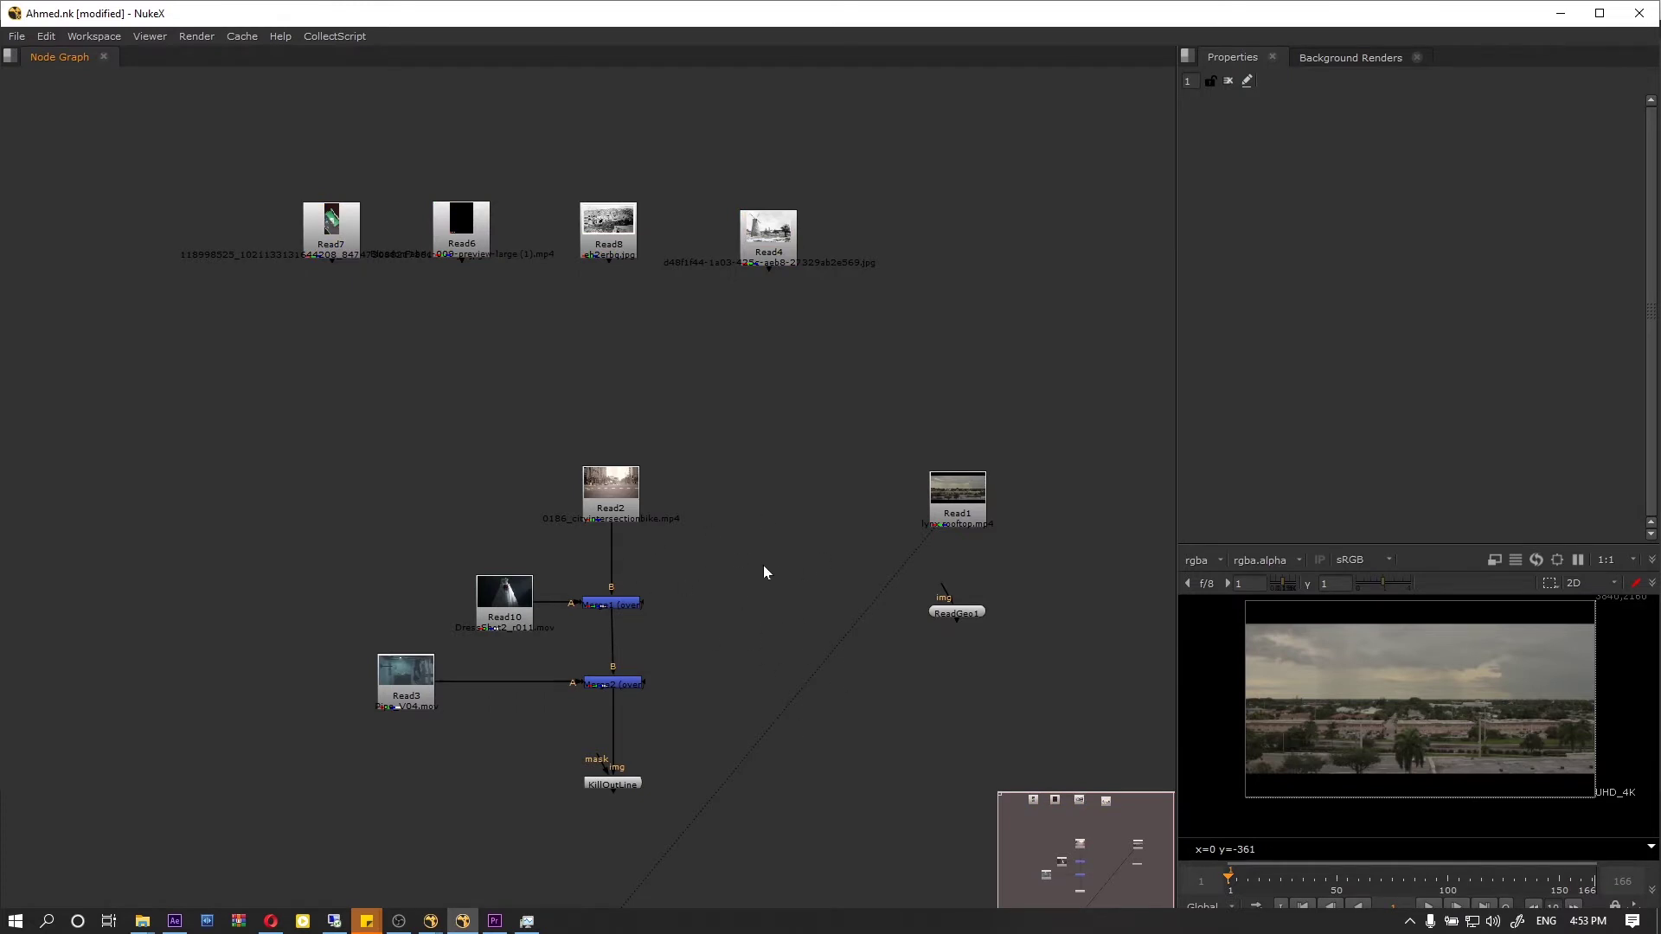
# Step: Check the script's name and folder path in the project settings and view its location in the Save script as dialog without saving
pyautogui.press('s')
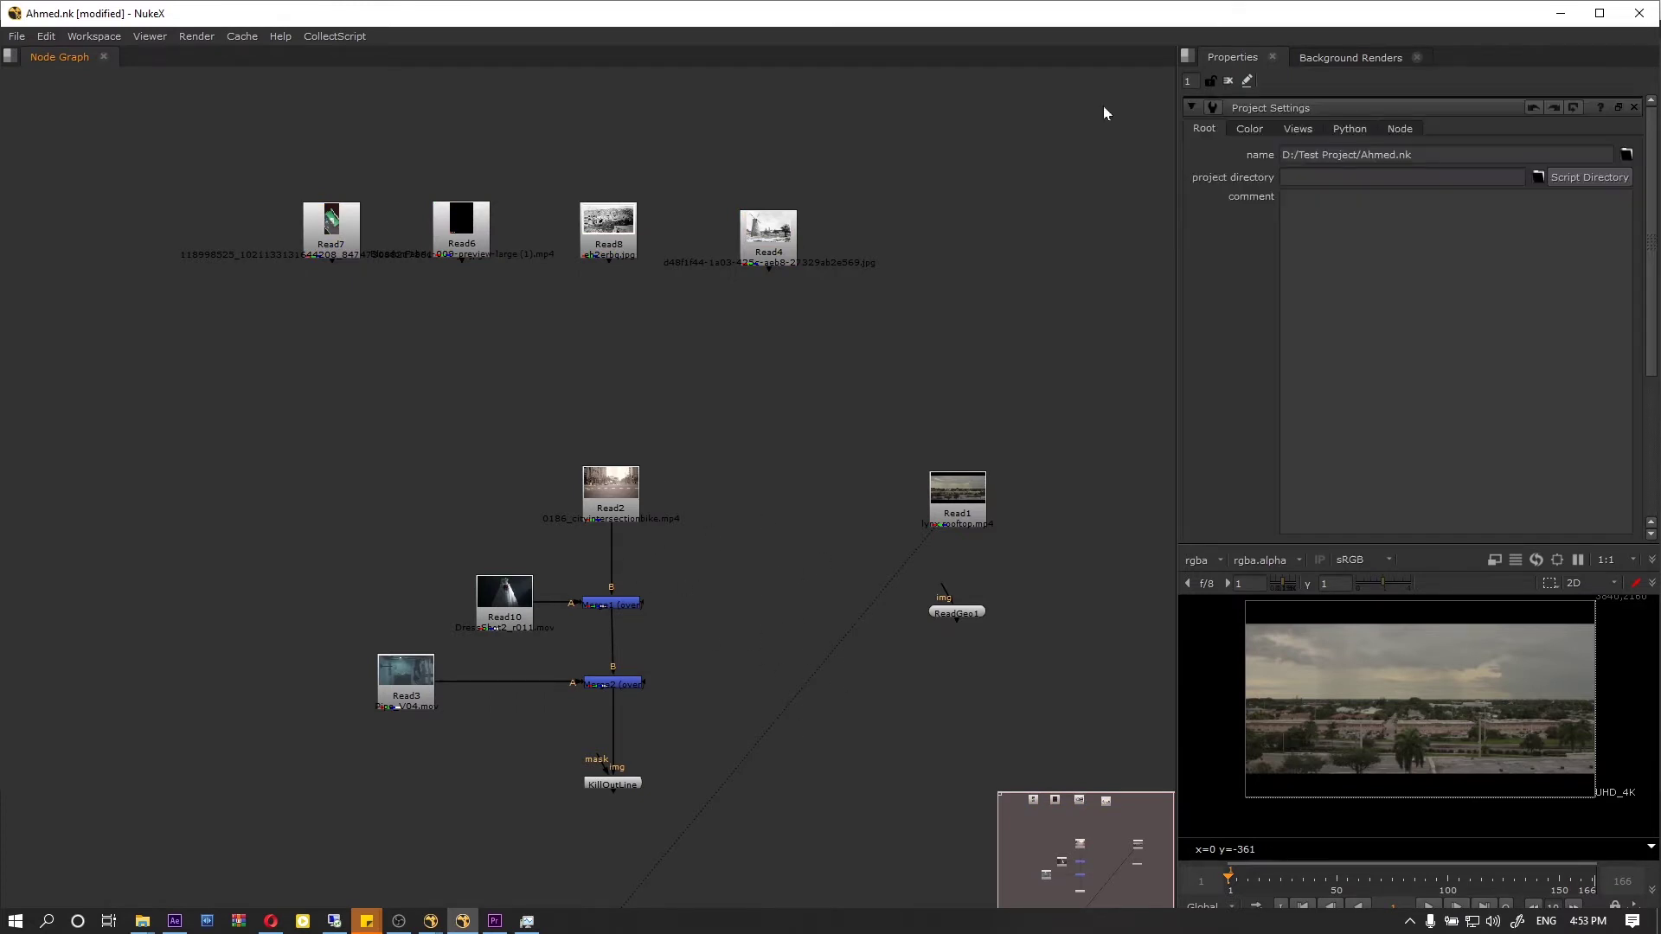
pyautogui.moveTo(1413, 154); pyautogui.dragTo(1368, 154)
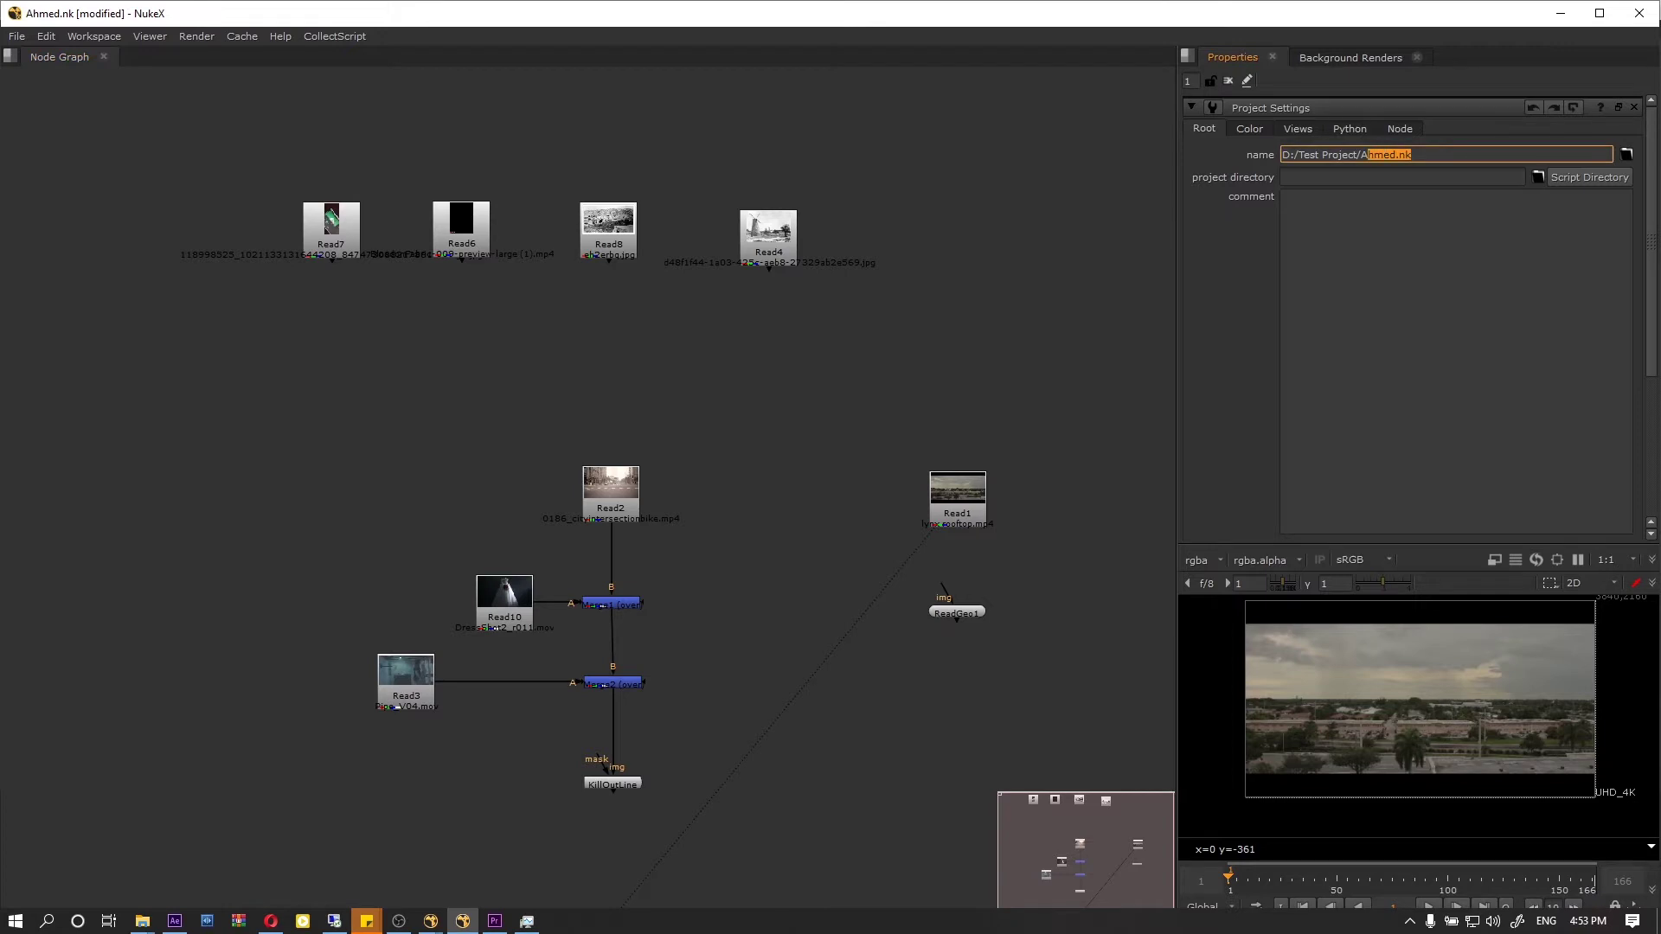
pyautogui.click(1376, 154)
pyautogui.moveTo(1359, 154); pyautogui.dragTo(1309, 154)
pyautogui.click(17, 37)
pyautogui.click(93, 152)
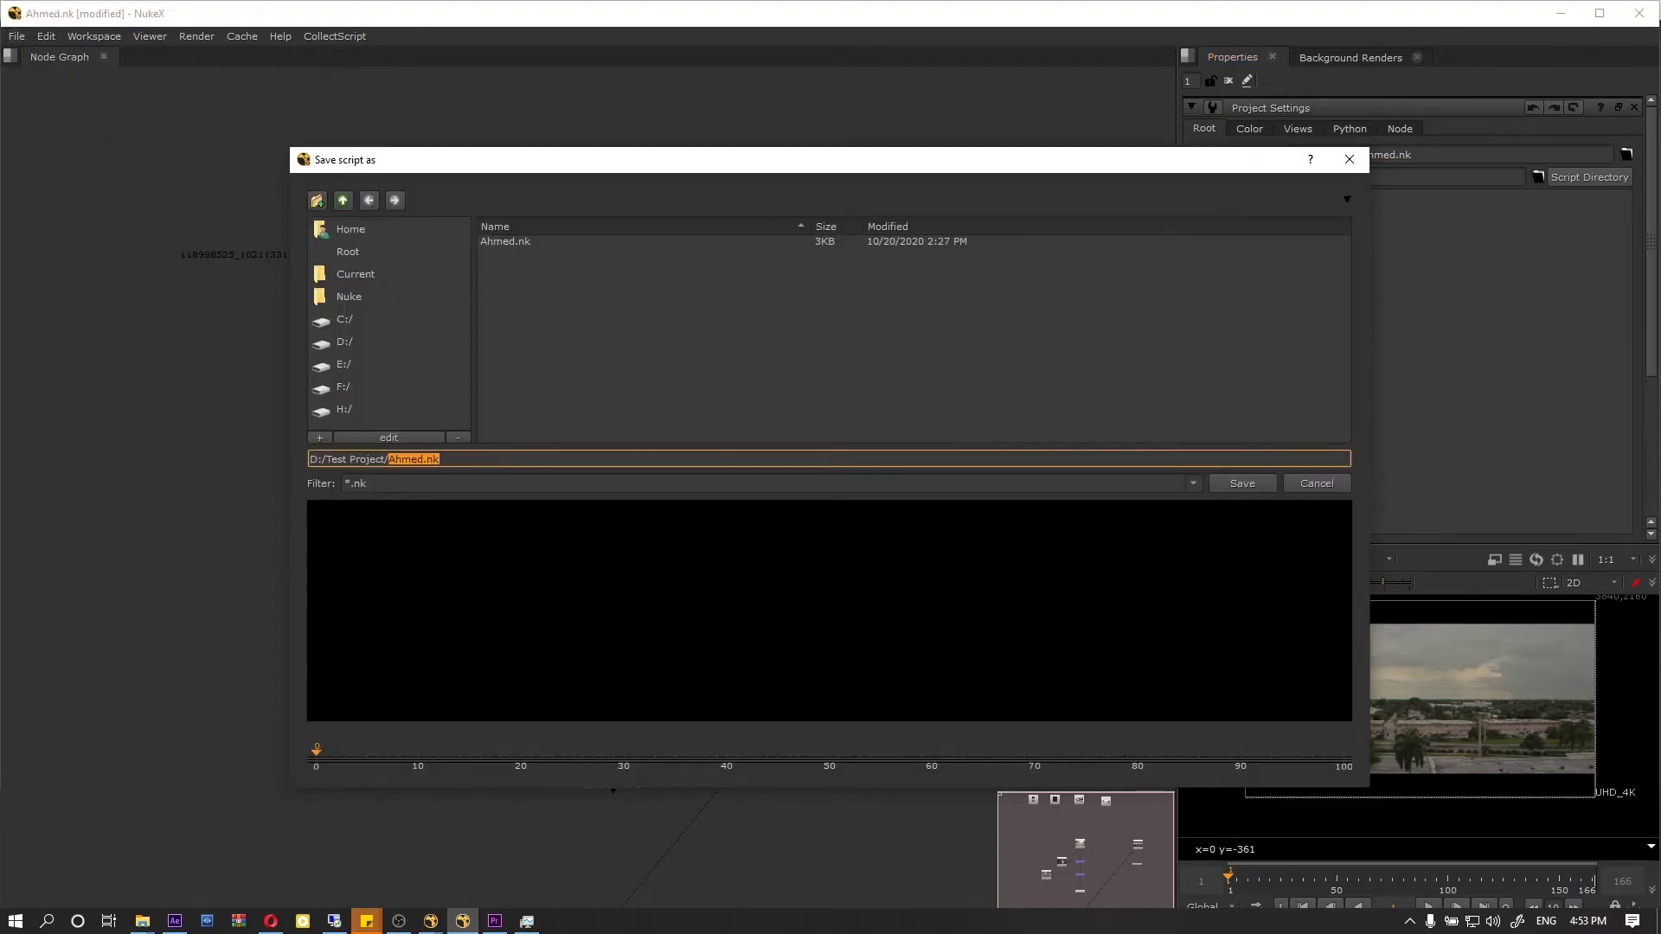
pyautogui.click(1341, 483)
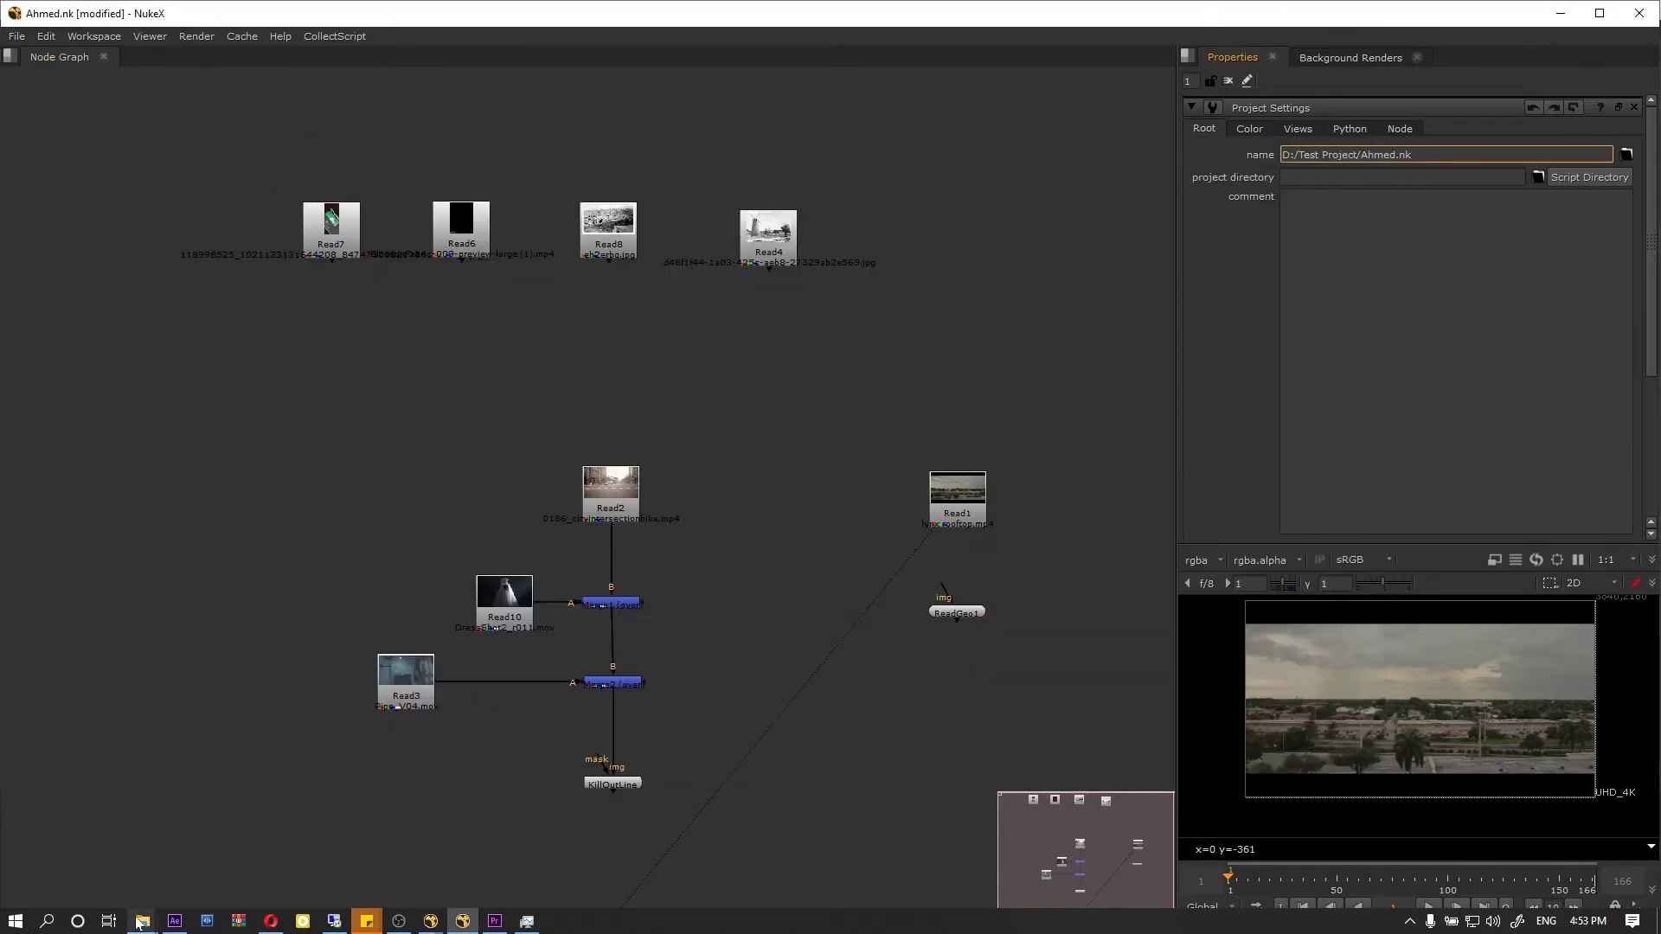
# Step: Switch to File Explorer and examine the script and the 0186_cityintersectionbike.mp4 clip in the D:\Test Project folder
pyautogui.click(141, 921)
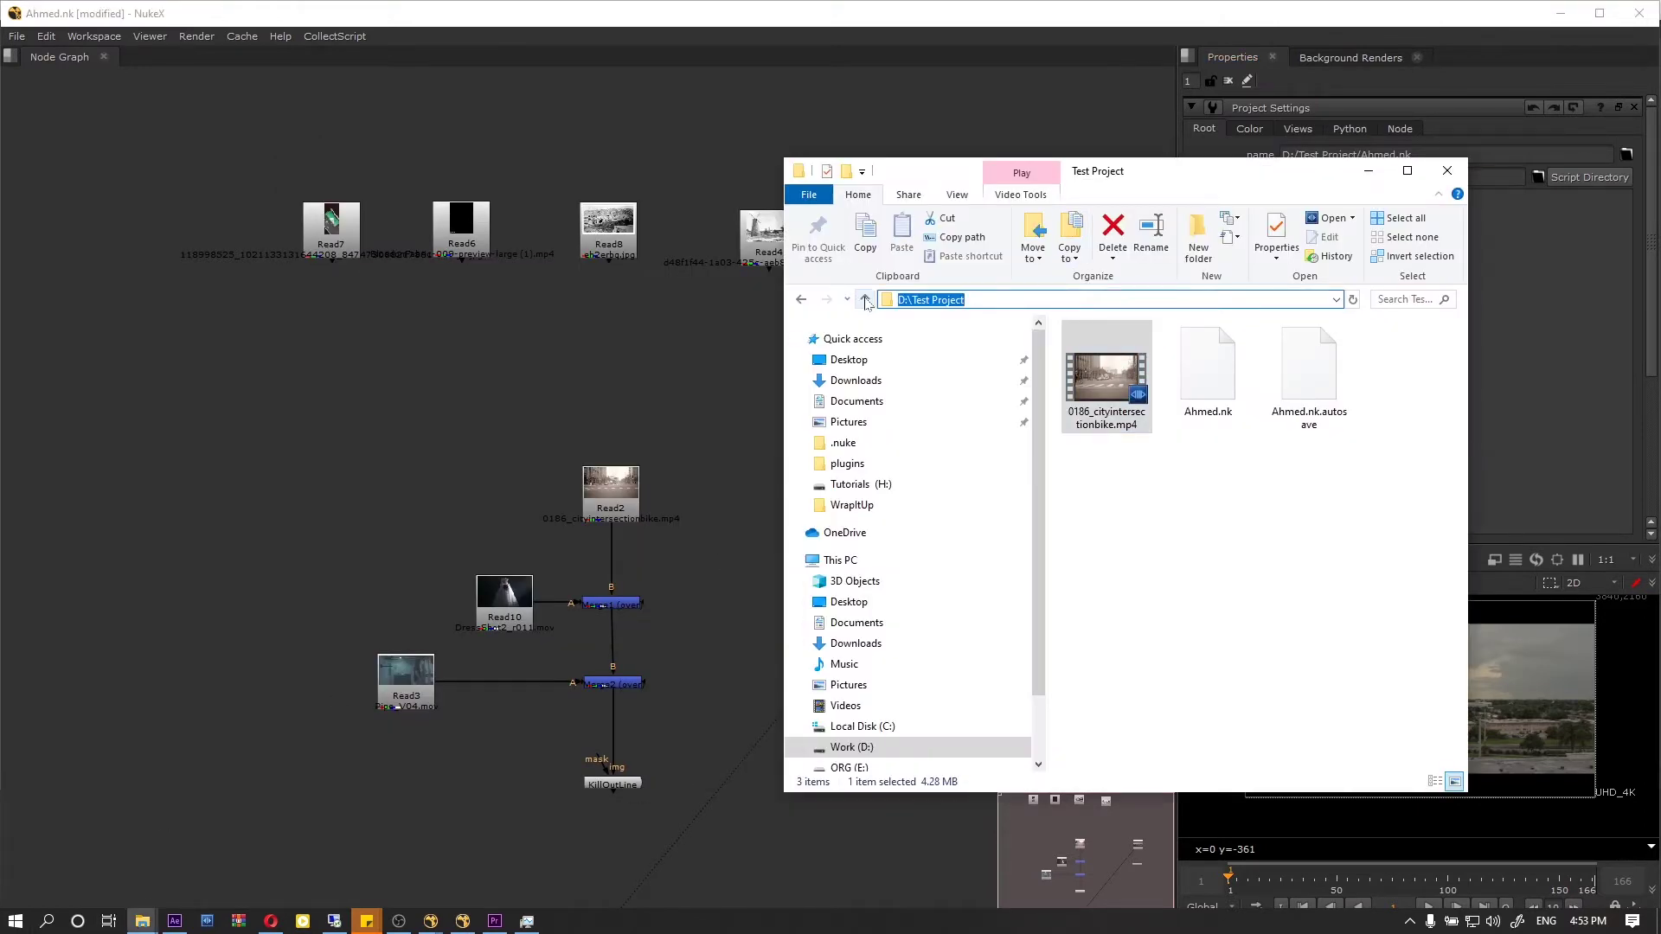
pyautogui.click(865, 302)
pyautogui.doubleClick(1167, 358)
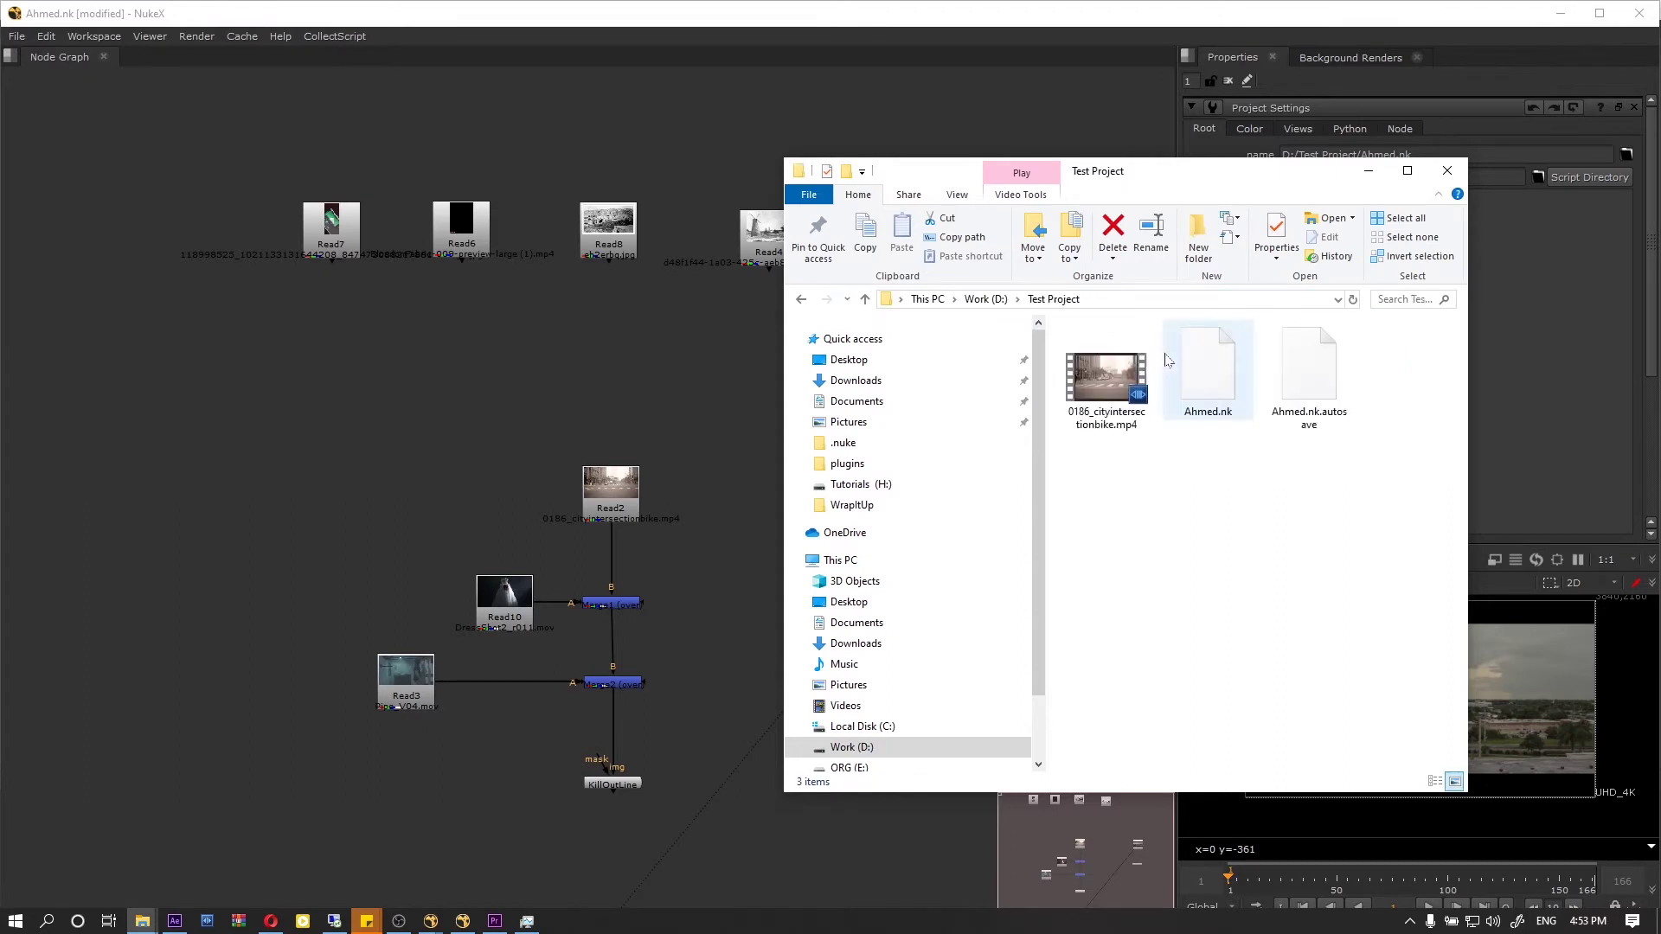
pyautogui.click(1188, 374)
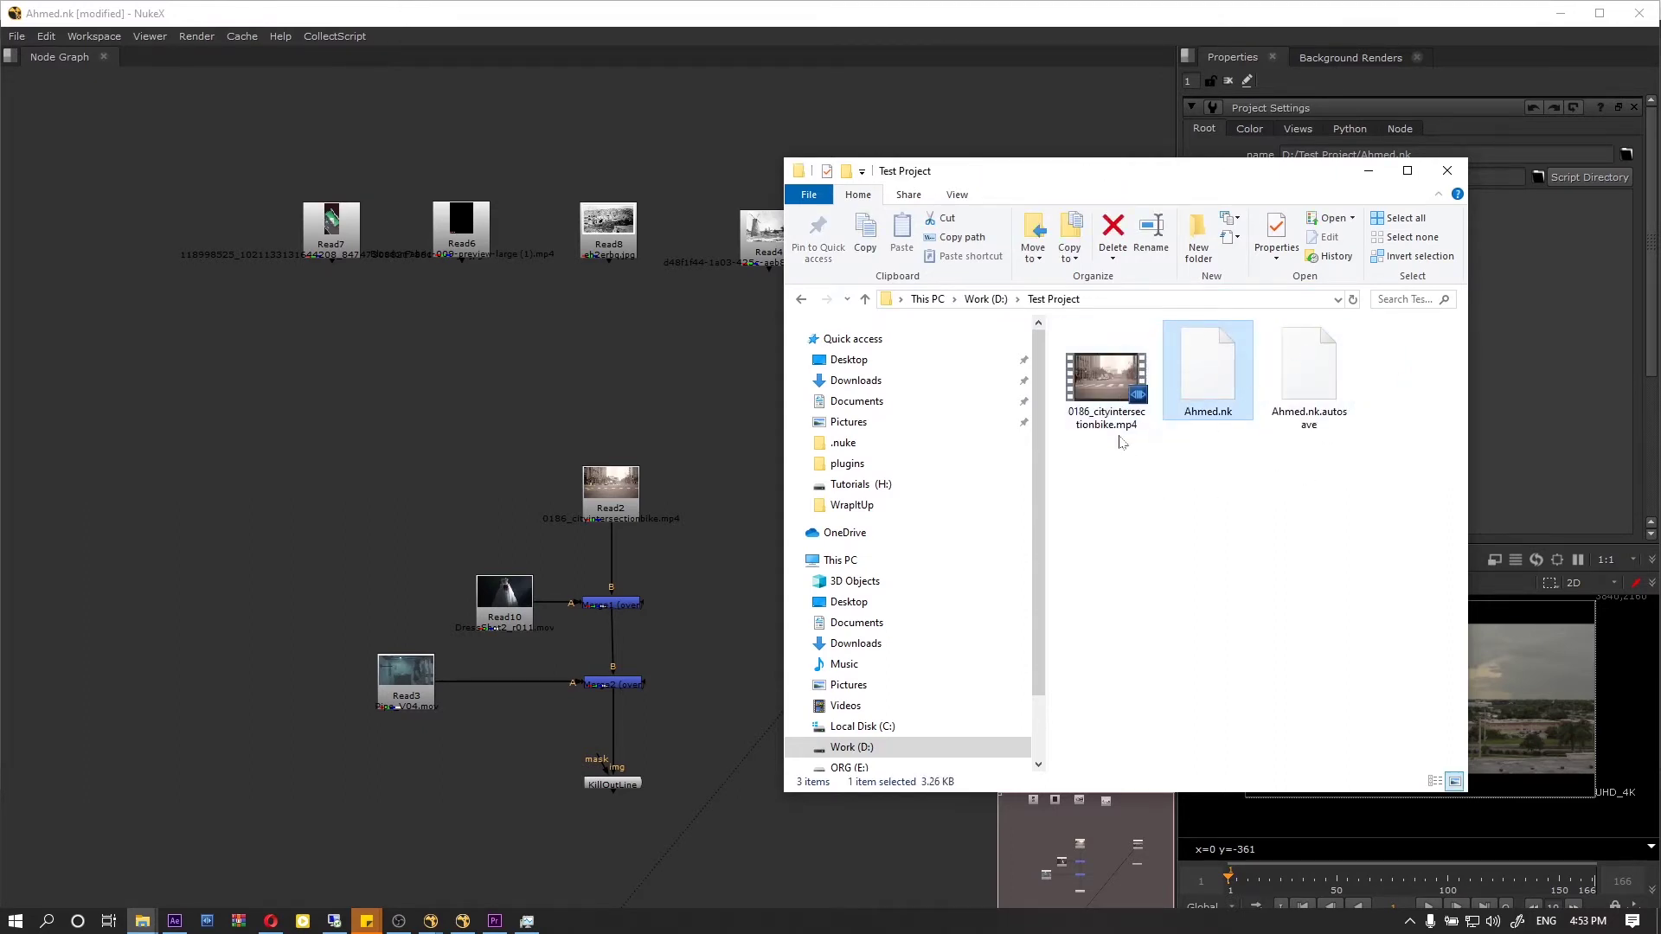
pyautogui.click(1116, 392)
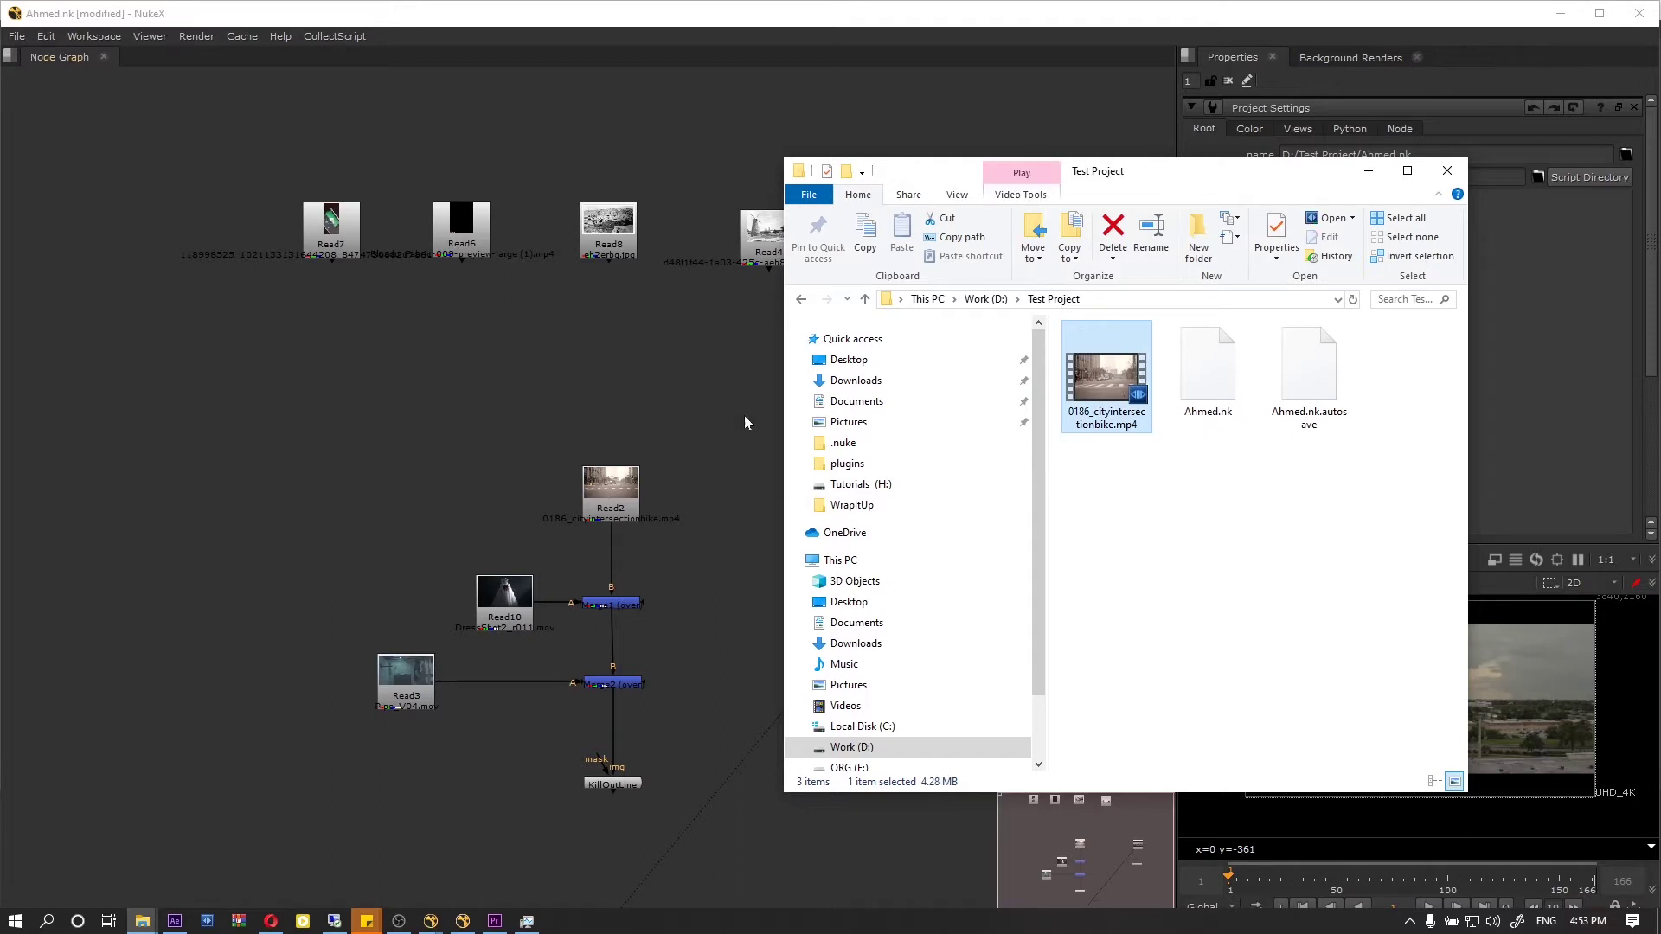
# Step: Switch back to NukeX and check the file path stored in the Read2 node
pyautogui.click(618, 495)
pyautogui.doubleClick(617, 496)
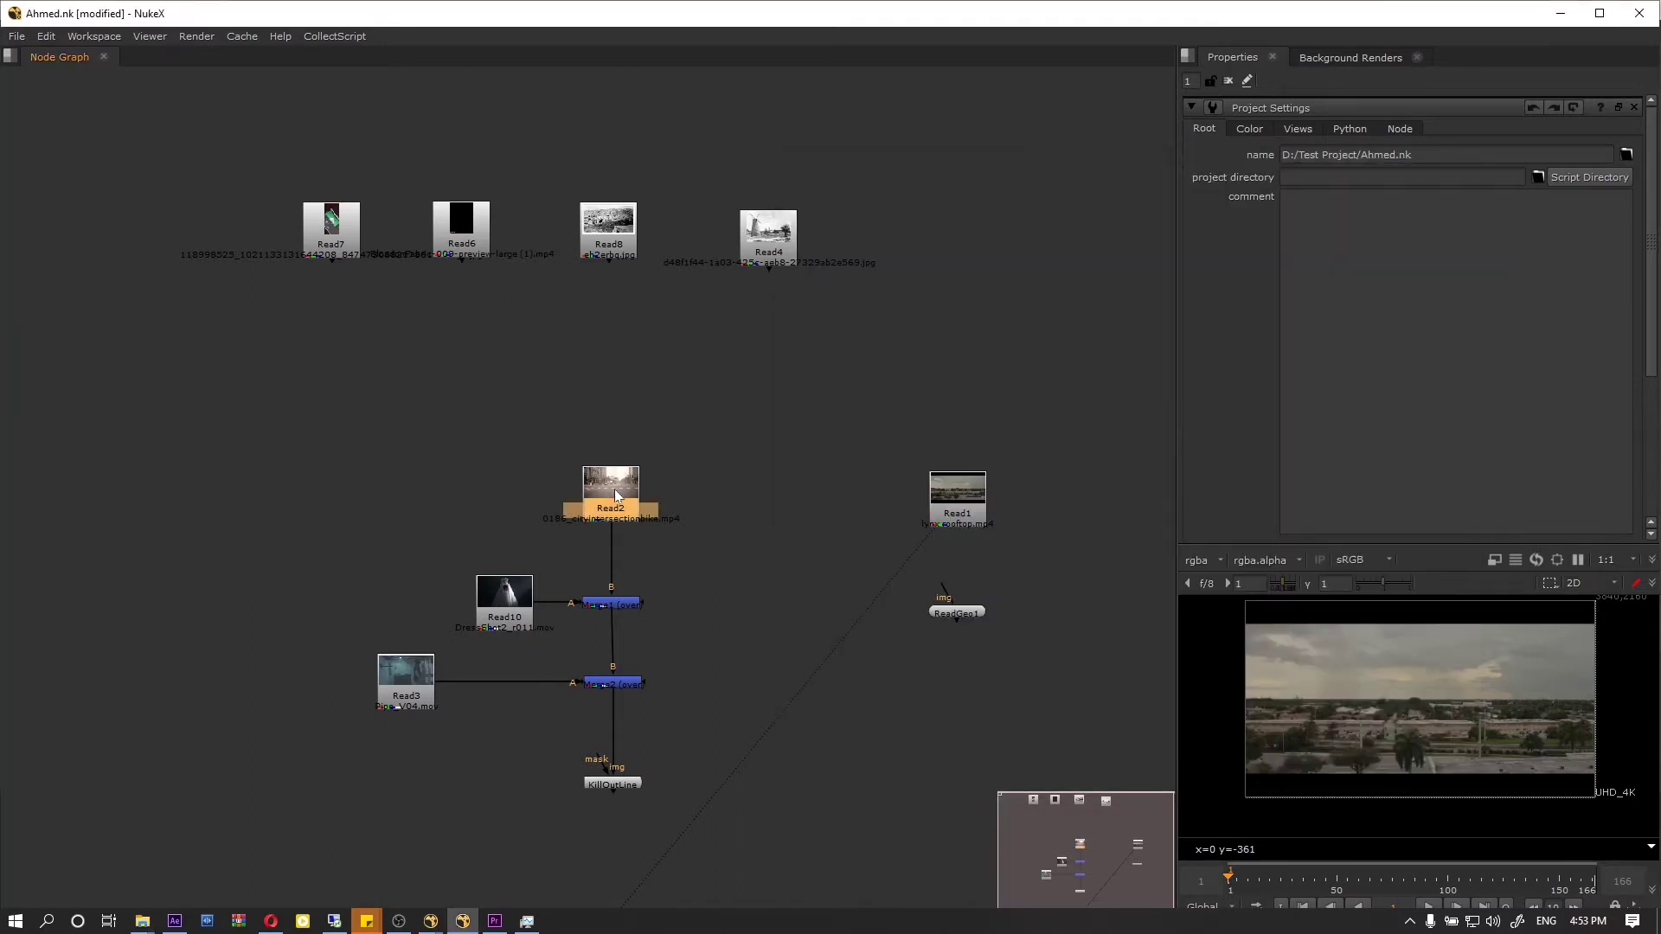
pyautogui.moveTo(1513, 158); pyautogui.dragTo(1247, 154)
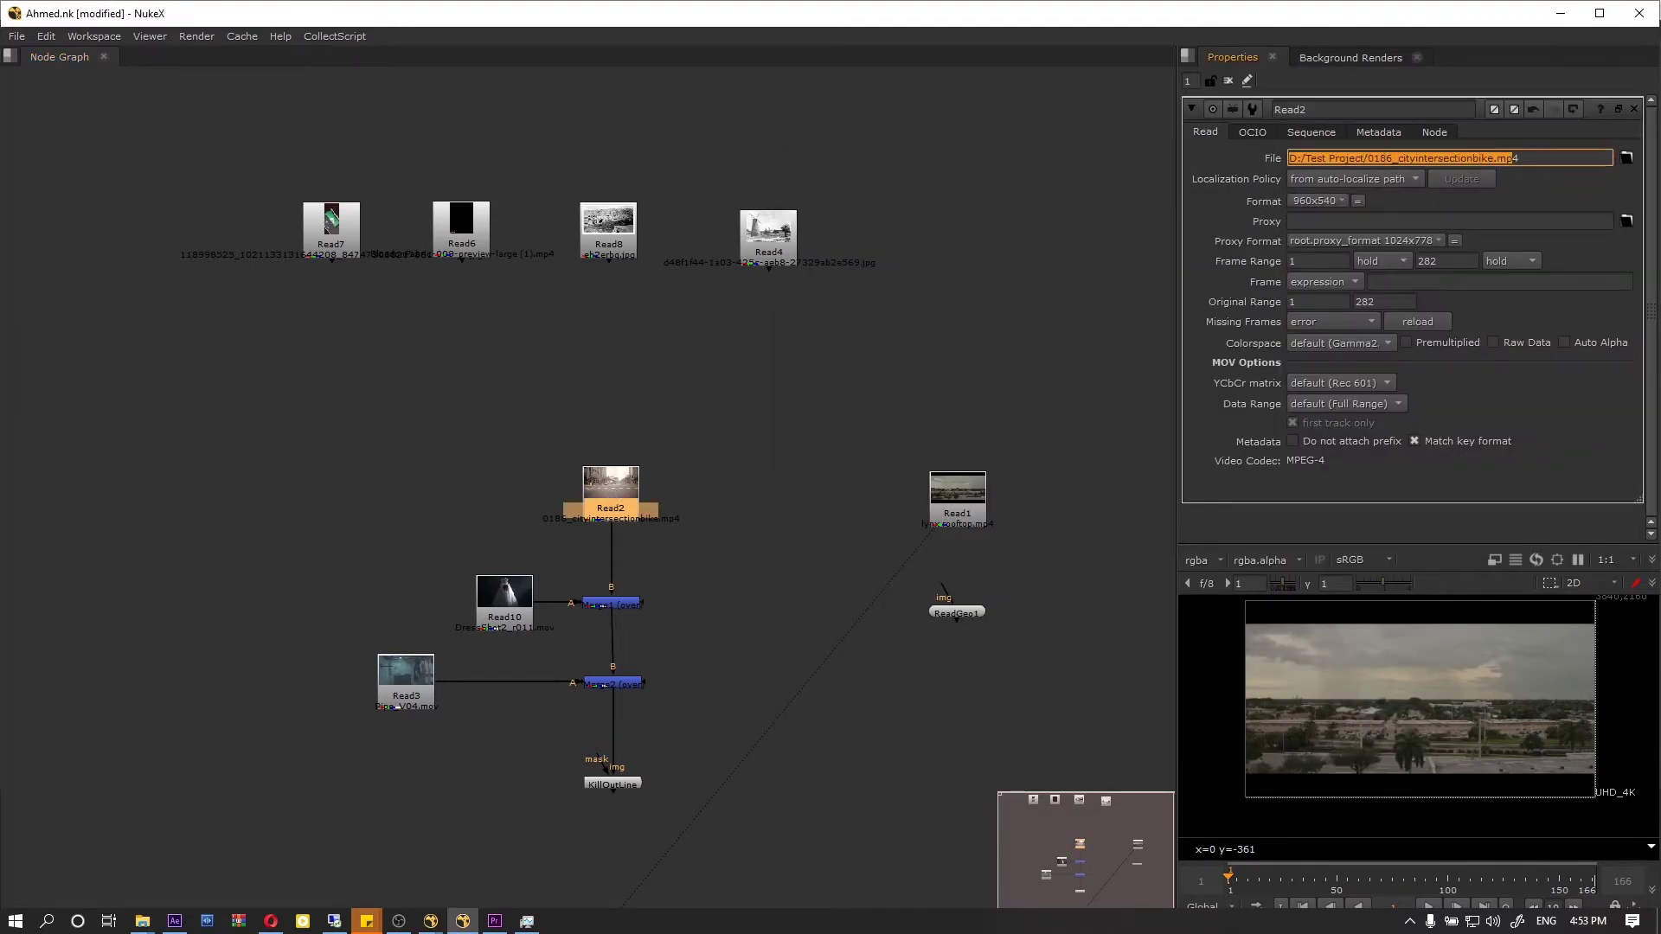
# Step: In File Explorer, create a folder named Footage in Test Project and move 0186_cityintersectionbike.mp4 into it
pyautogui.click(142, 920)
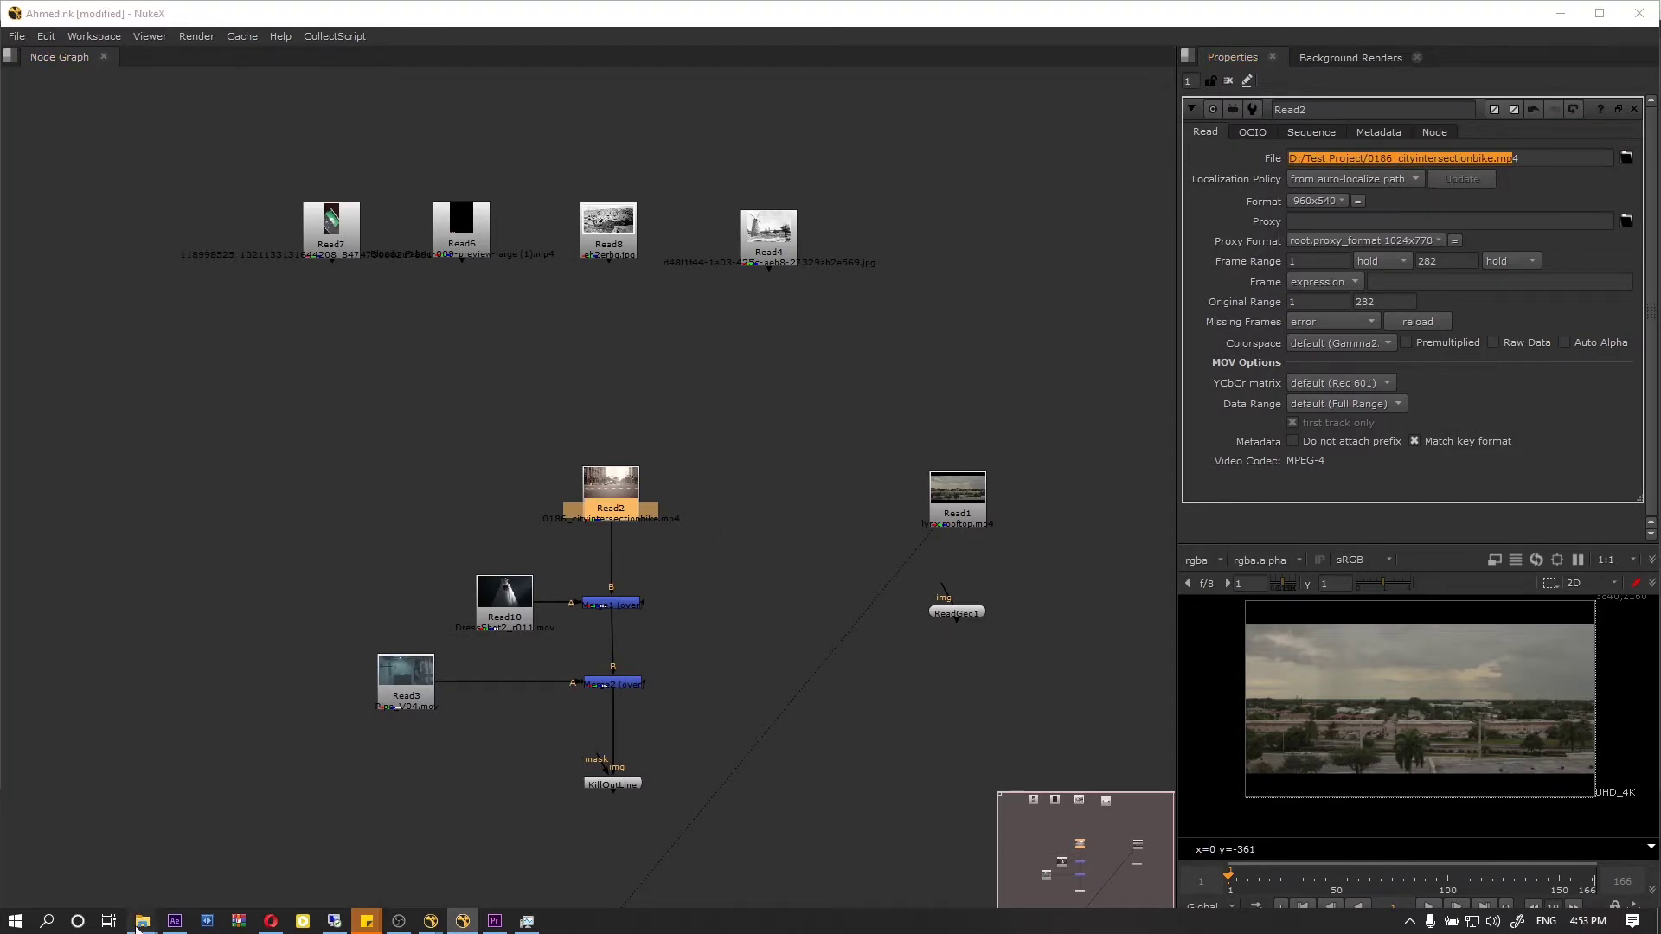
pyautogui.click(60, 839)
pyautogui.rightClick(1155, 472)
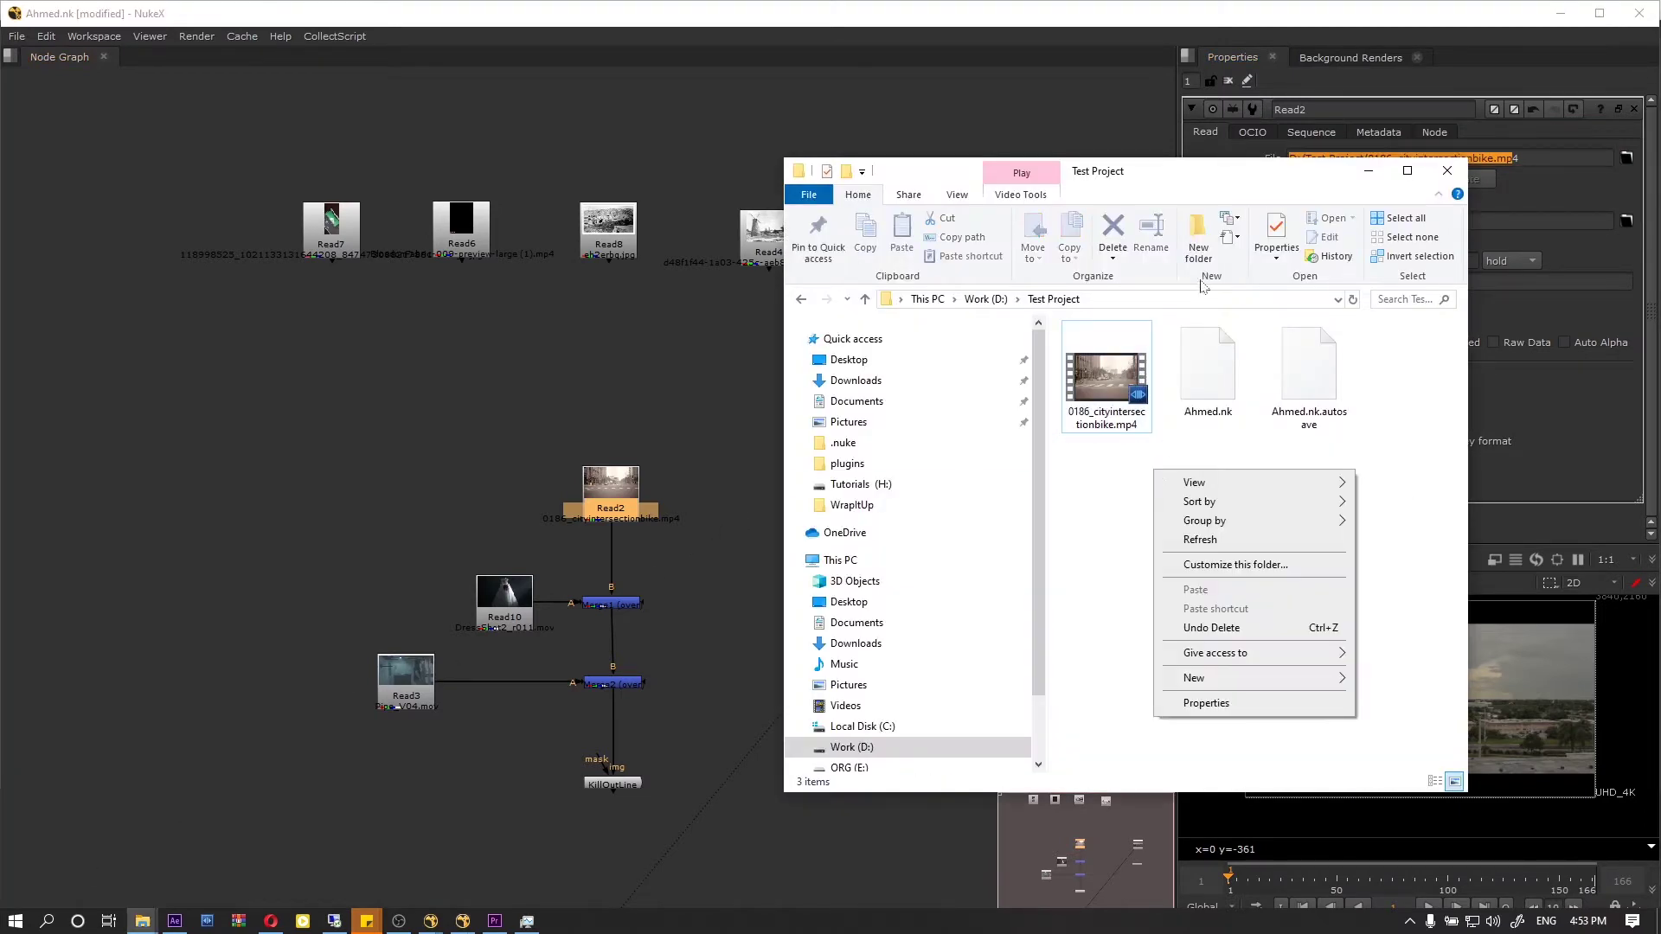
pyautogui.moveTo(1268, 680)
pyautogui.click(1384, 679)
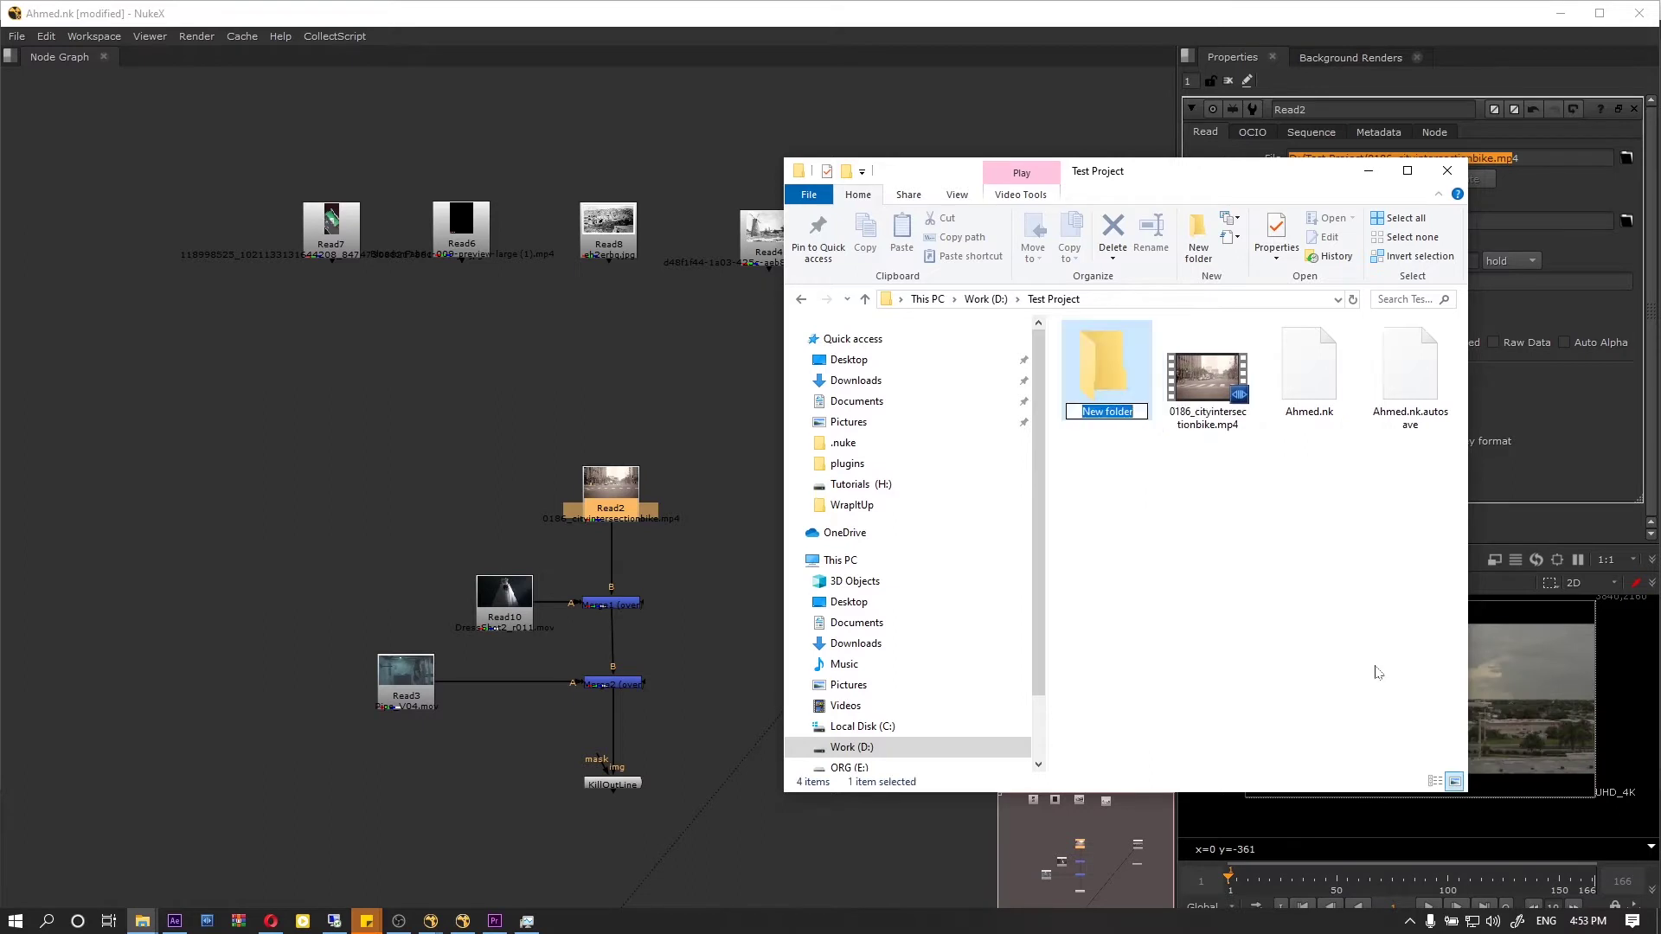
pyautogui.write('Footage')
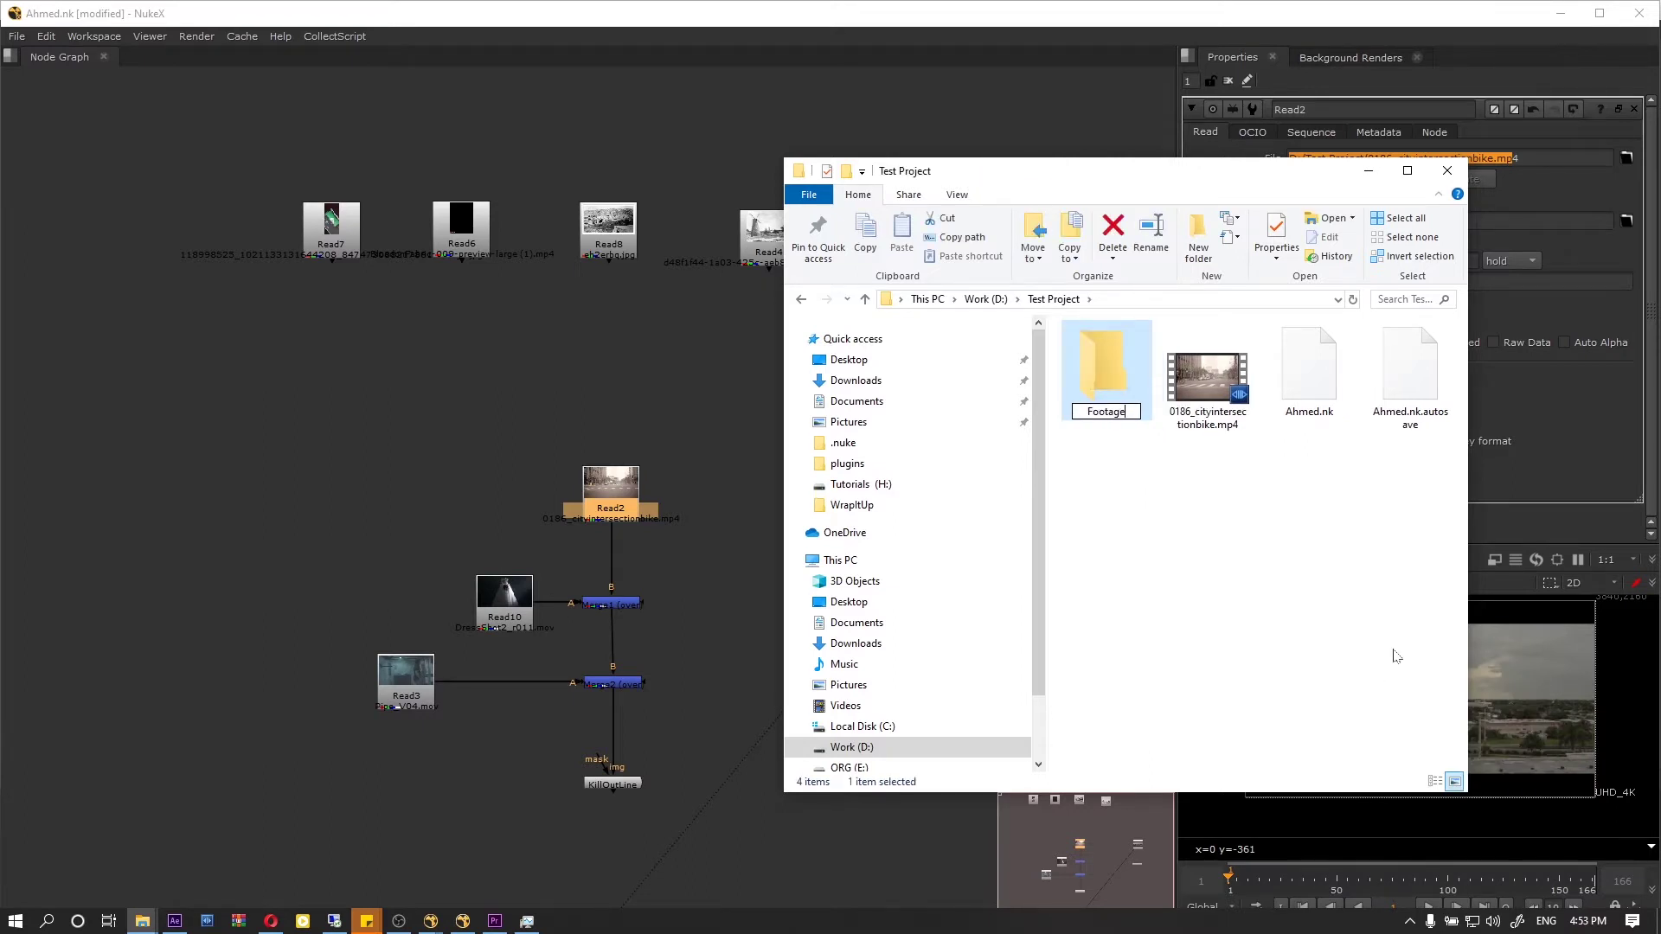
pyautogui.press('Return')
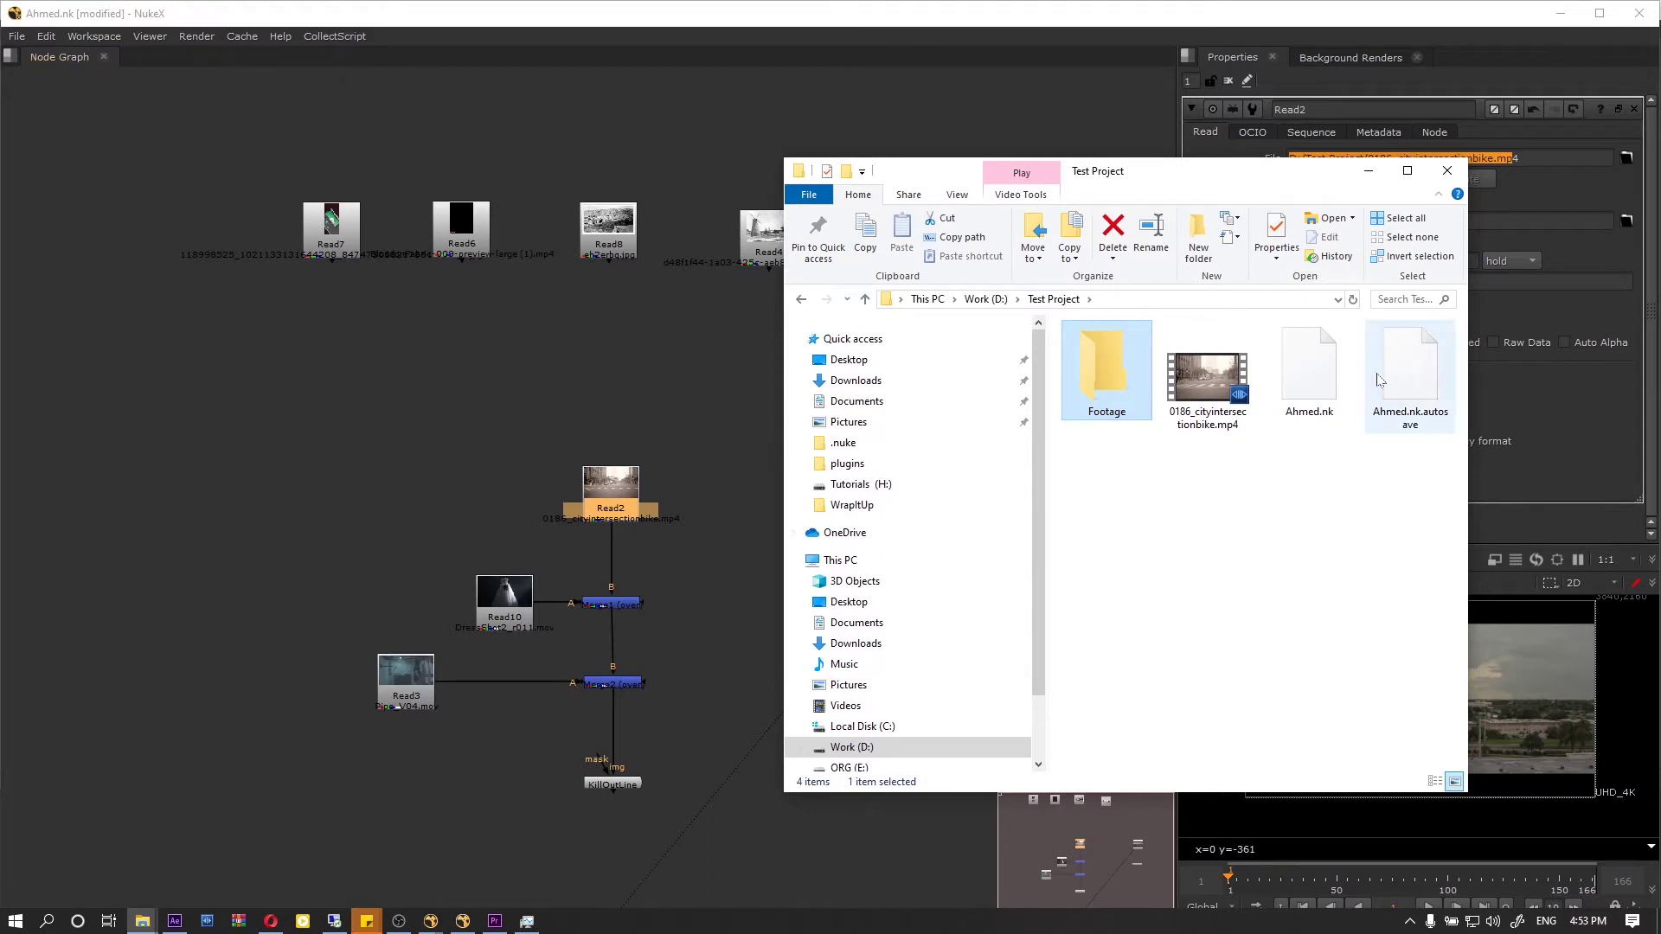
pyautogui.click(1242, 374)
pyautogui.moveTo(1241, 373); pyautogui.dragTo(1105, 361)
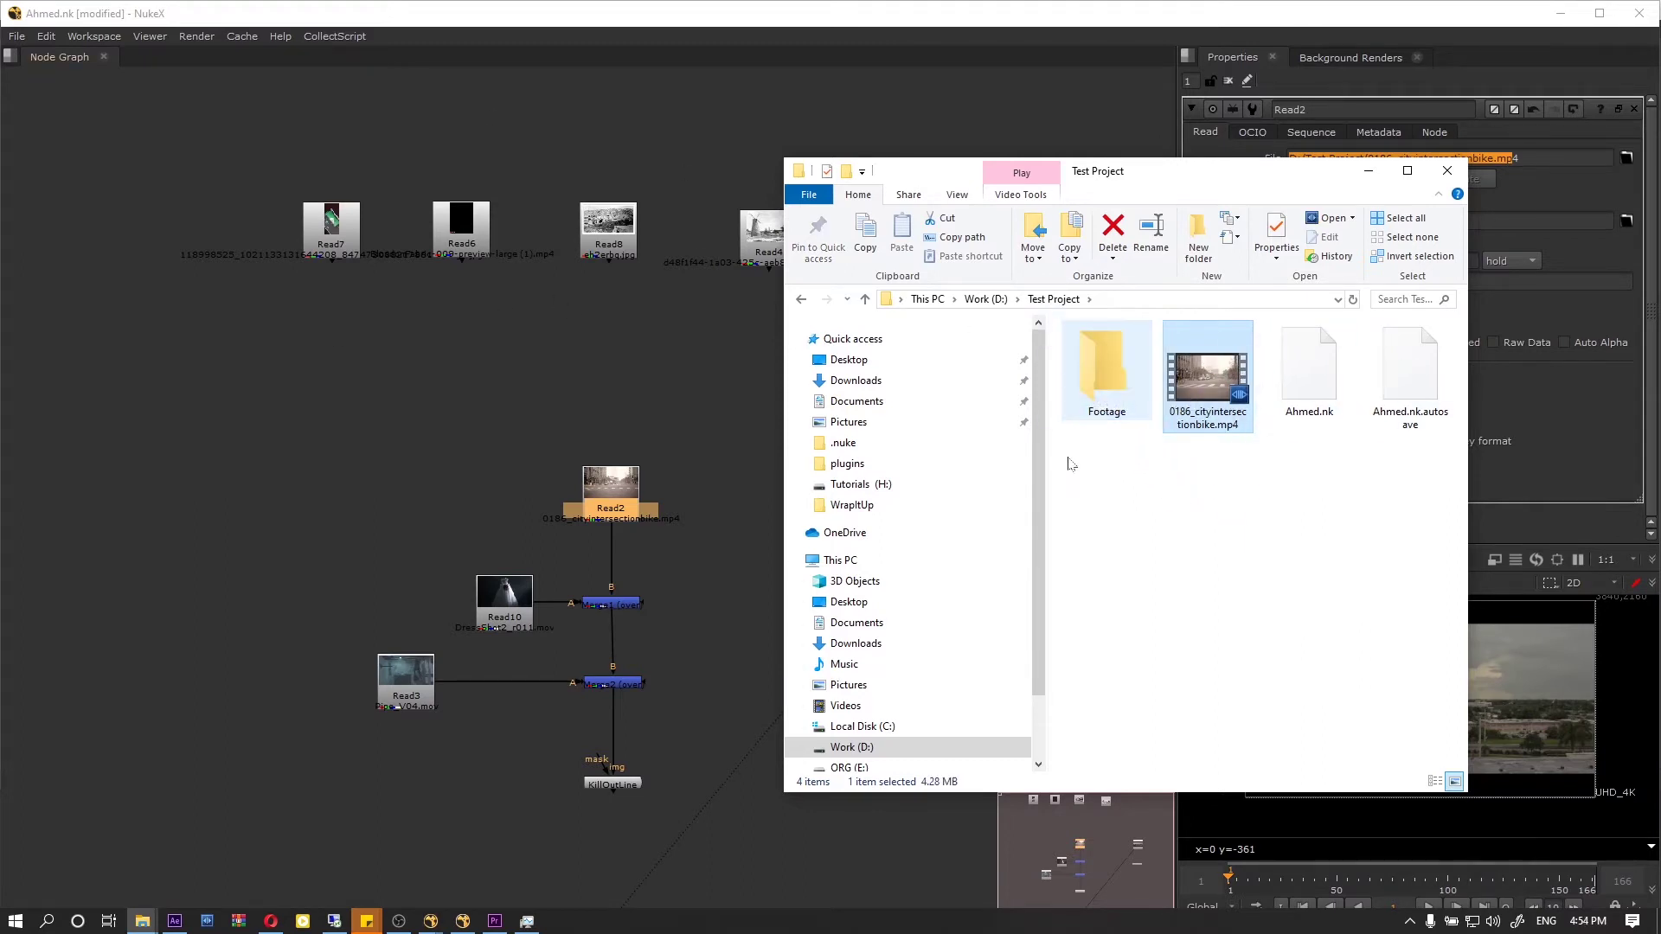
# Step: Return to NukeX, view the Read2 node's output and examine its file path for the moved clip
pyautogui.click(708, 522)
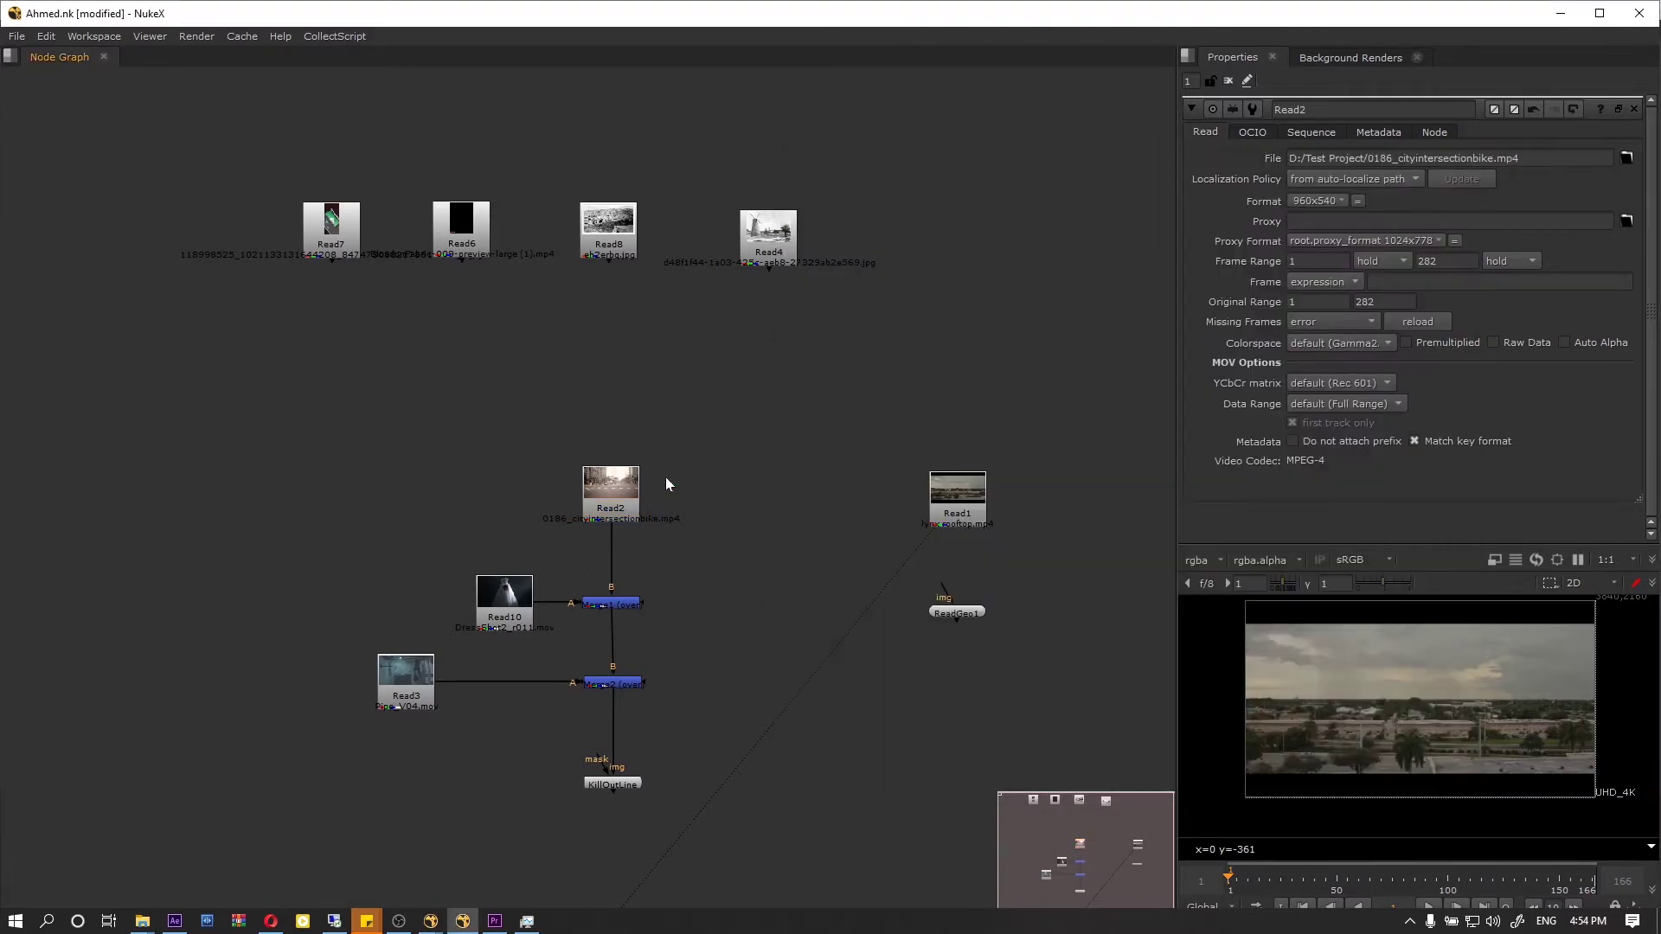
pyautogui.click(621, 497)
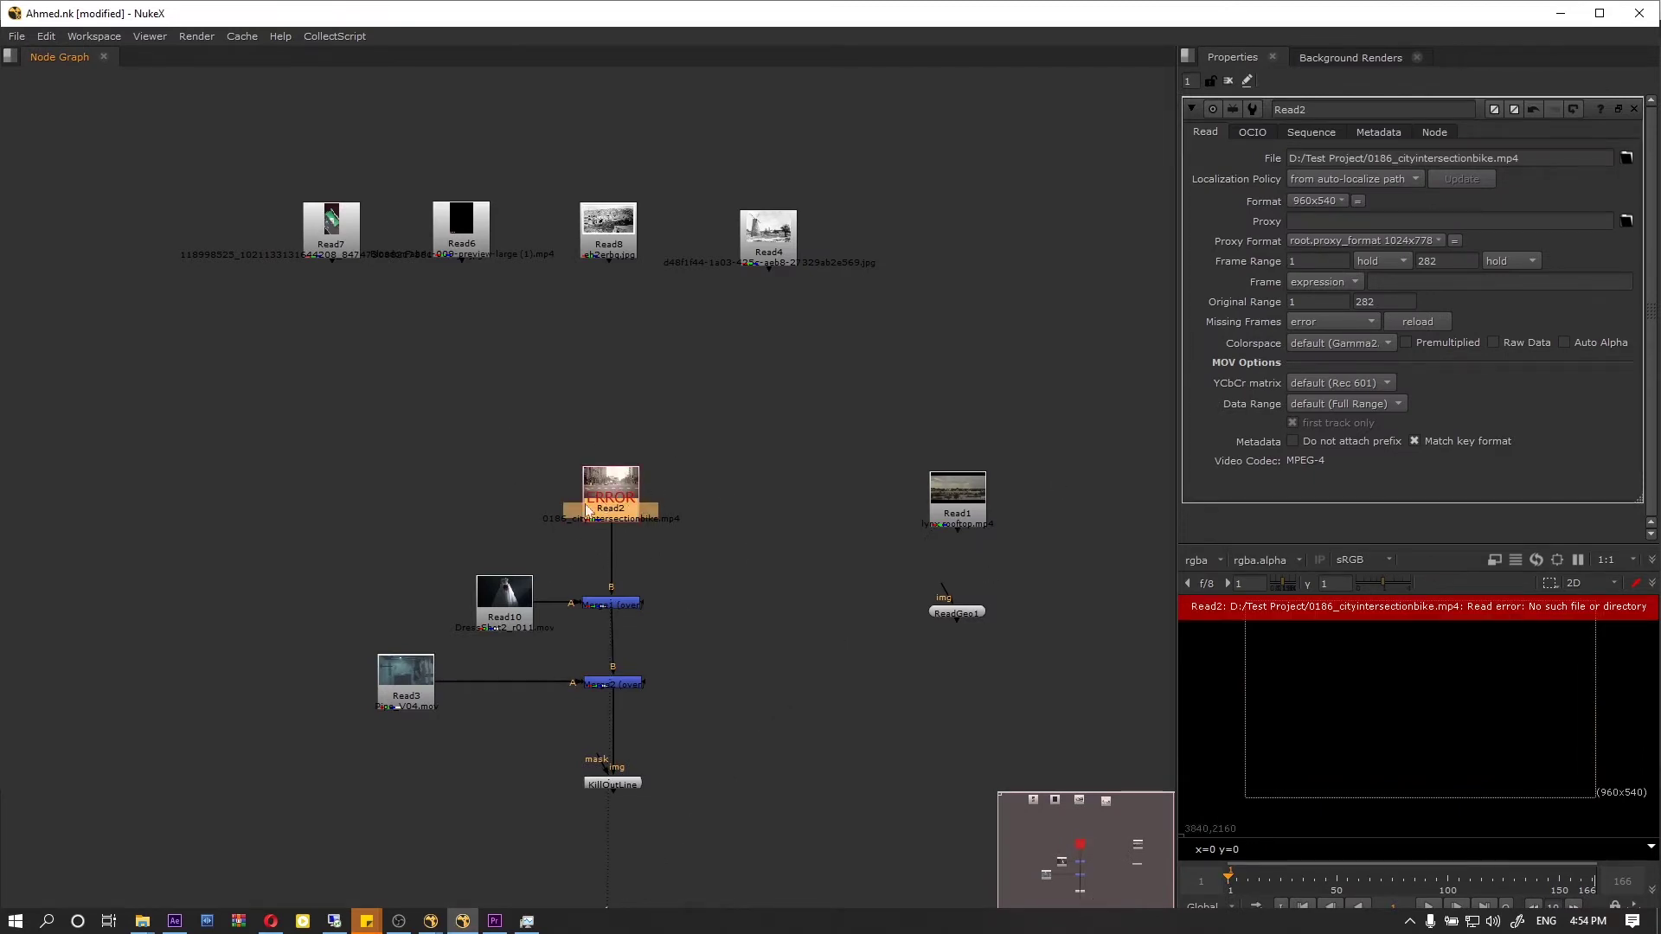
pyautogui.moveTo(1519, 159); pyautogui.dragTo(1289, 158)
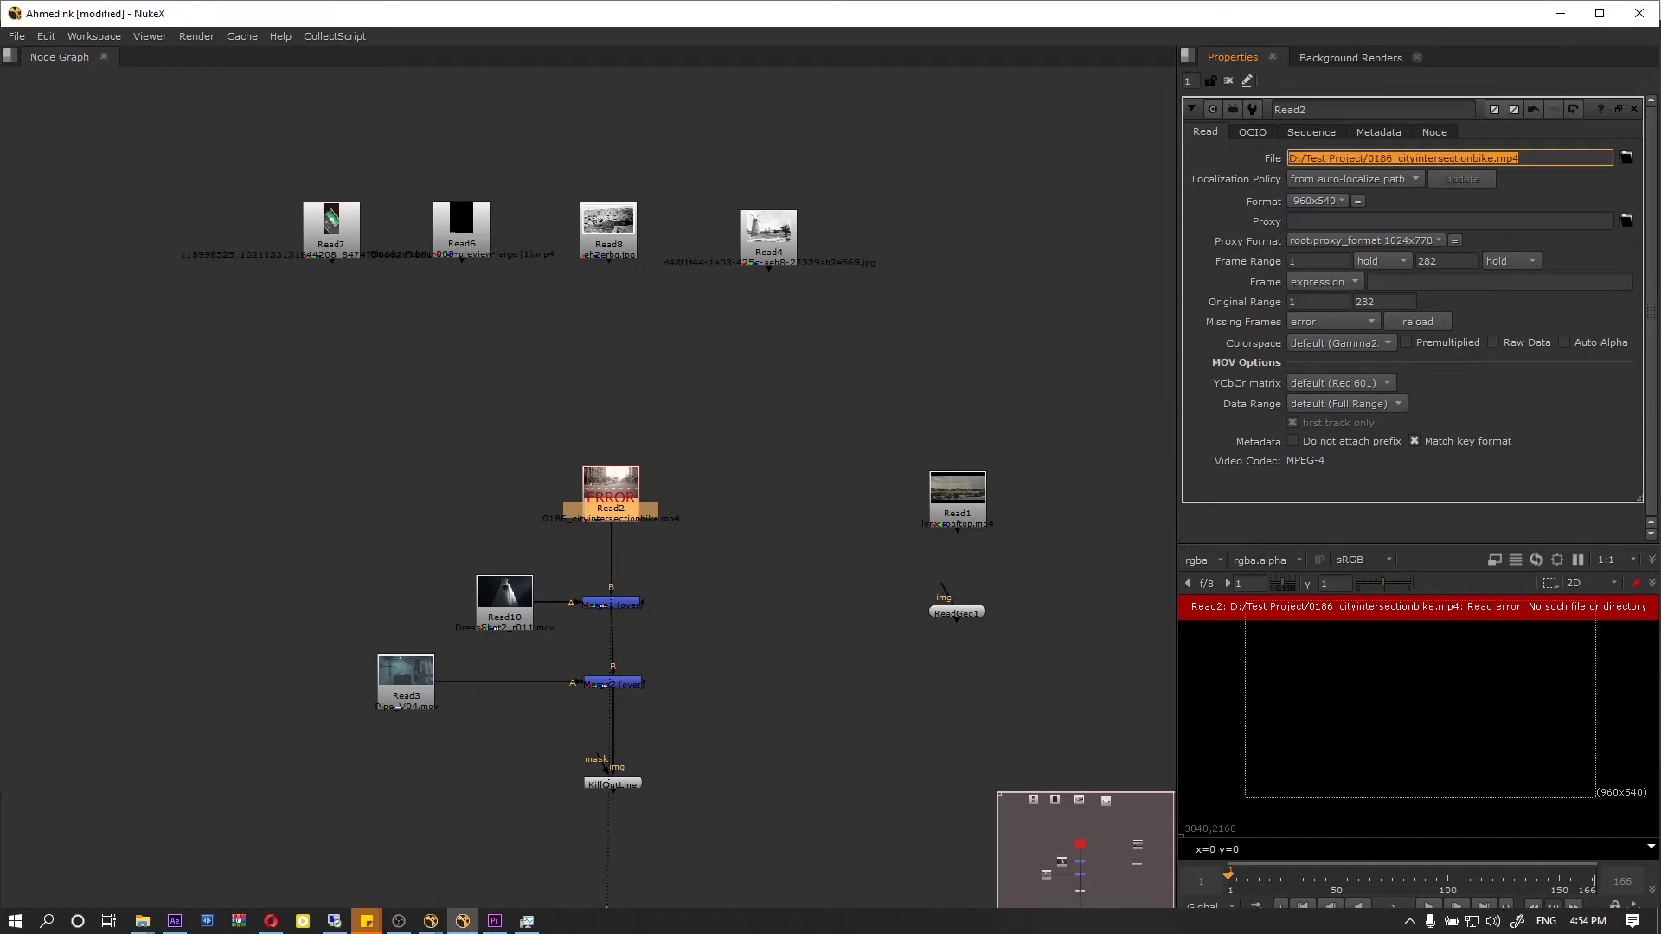
# Step: Relink the Read2 node to D:/Test Project/Footage/0186_cityintersectionbike.mp4 by browsing into the Footage folder
pyautogui.click(1289, 158)
pyautogui.moveTo(1519, 158); pyautogui.dragTo(1289, 158)
pyautogui.click(1626, 157)
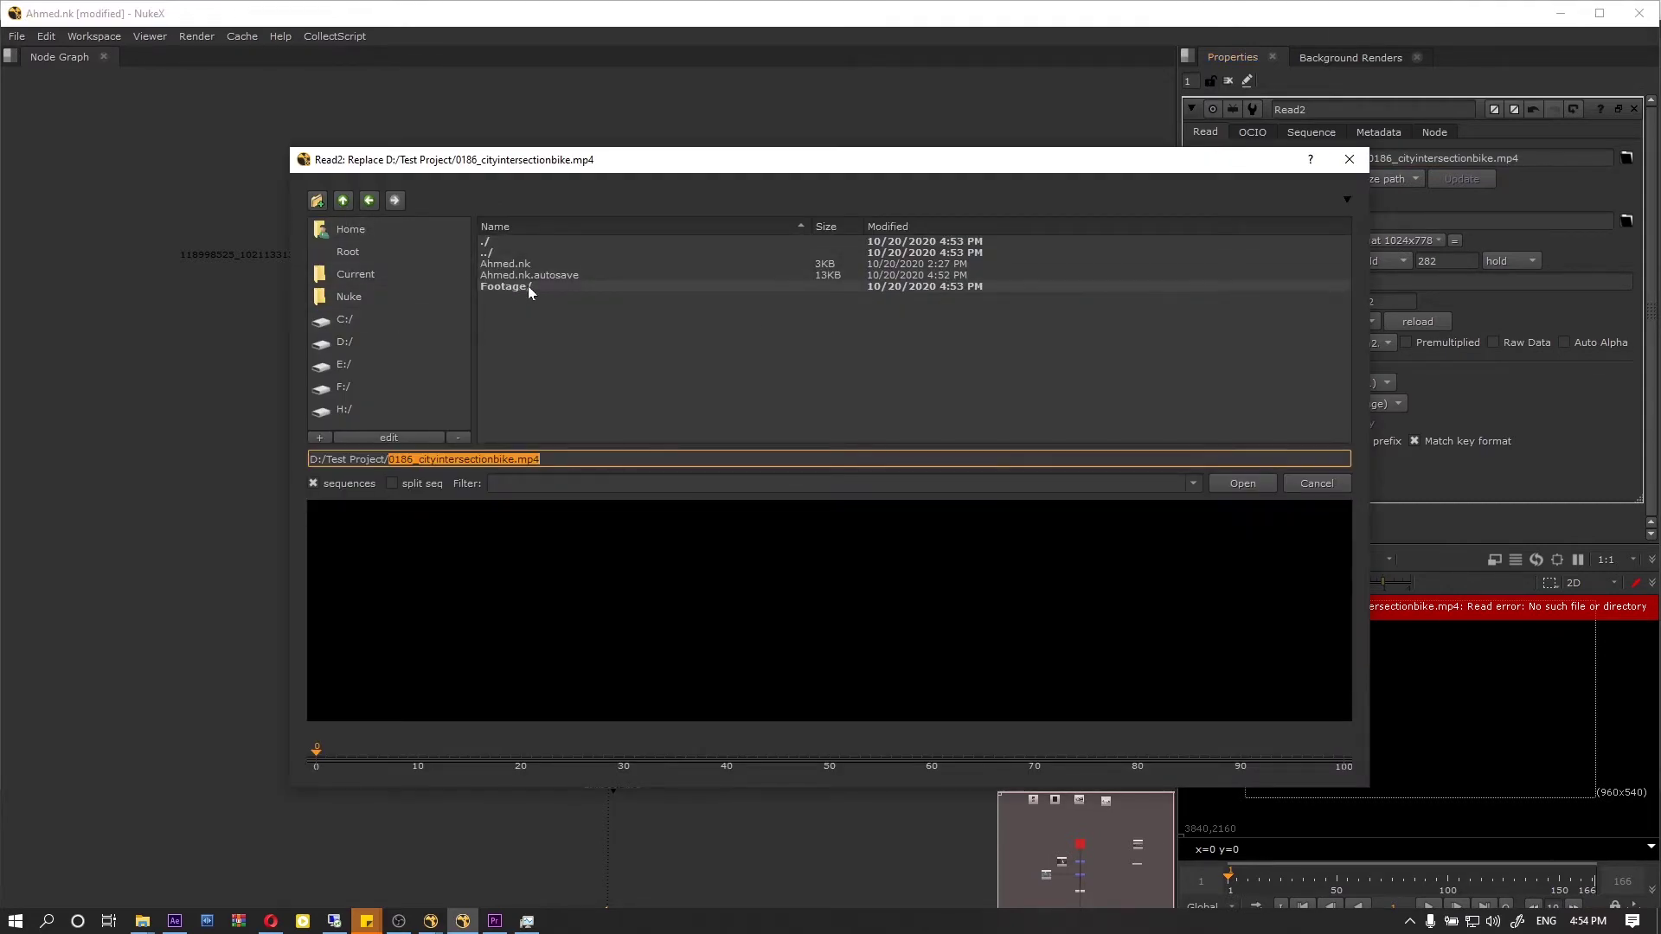
pyautogui.moveTo(309, 459); pyautogui.dragTo(349, 458)
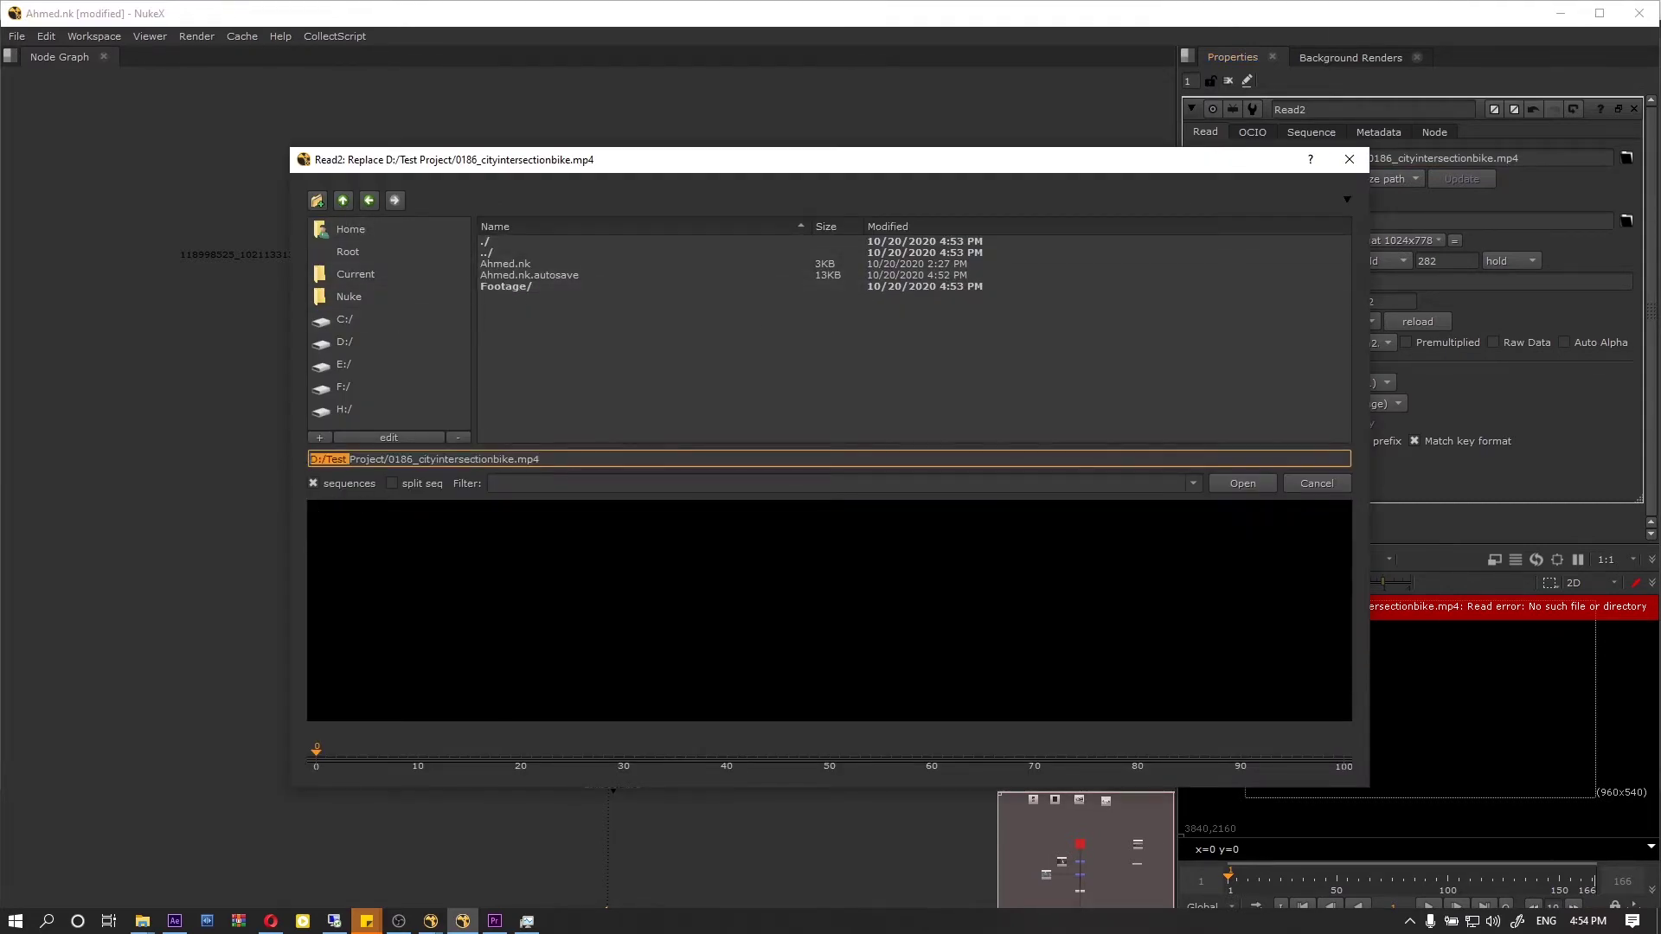
pyautogui.doubleClick(516, 289)
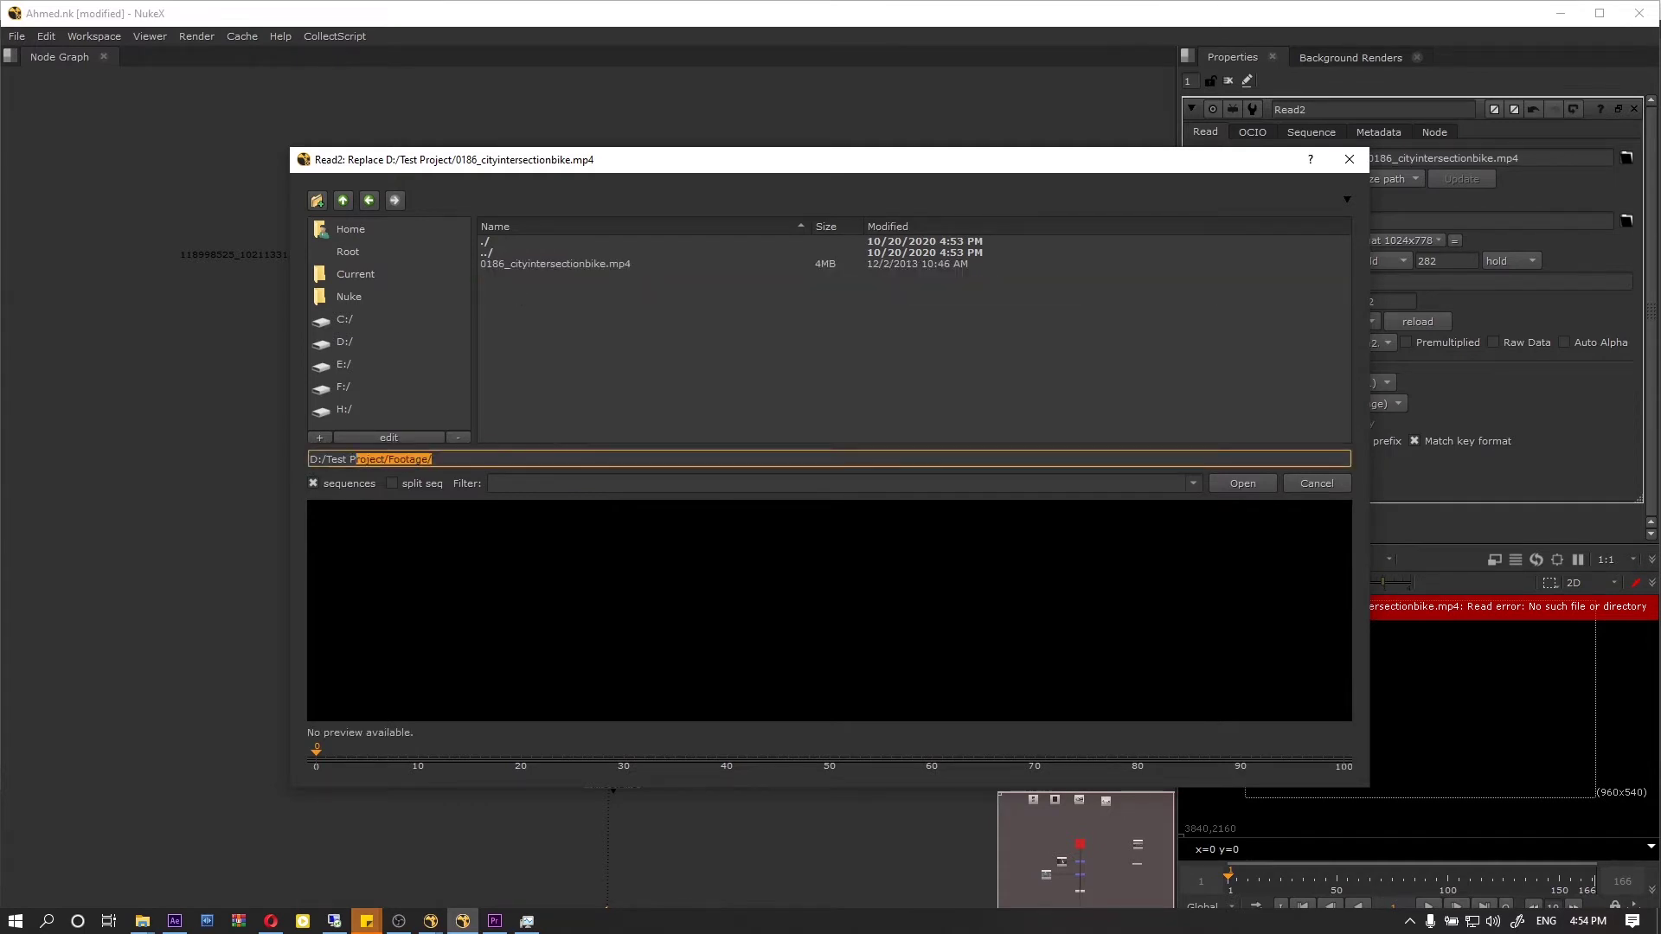
pyautogui.click(571, 266)
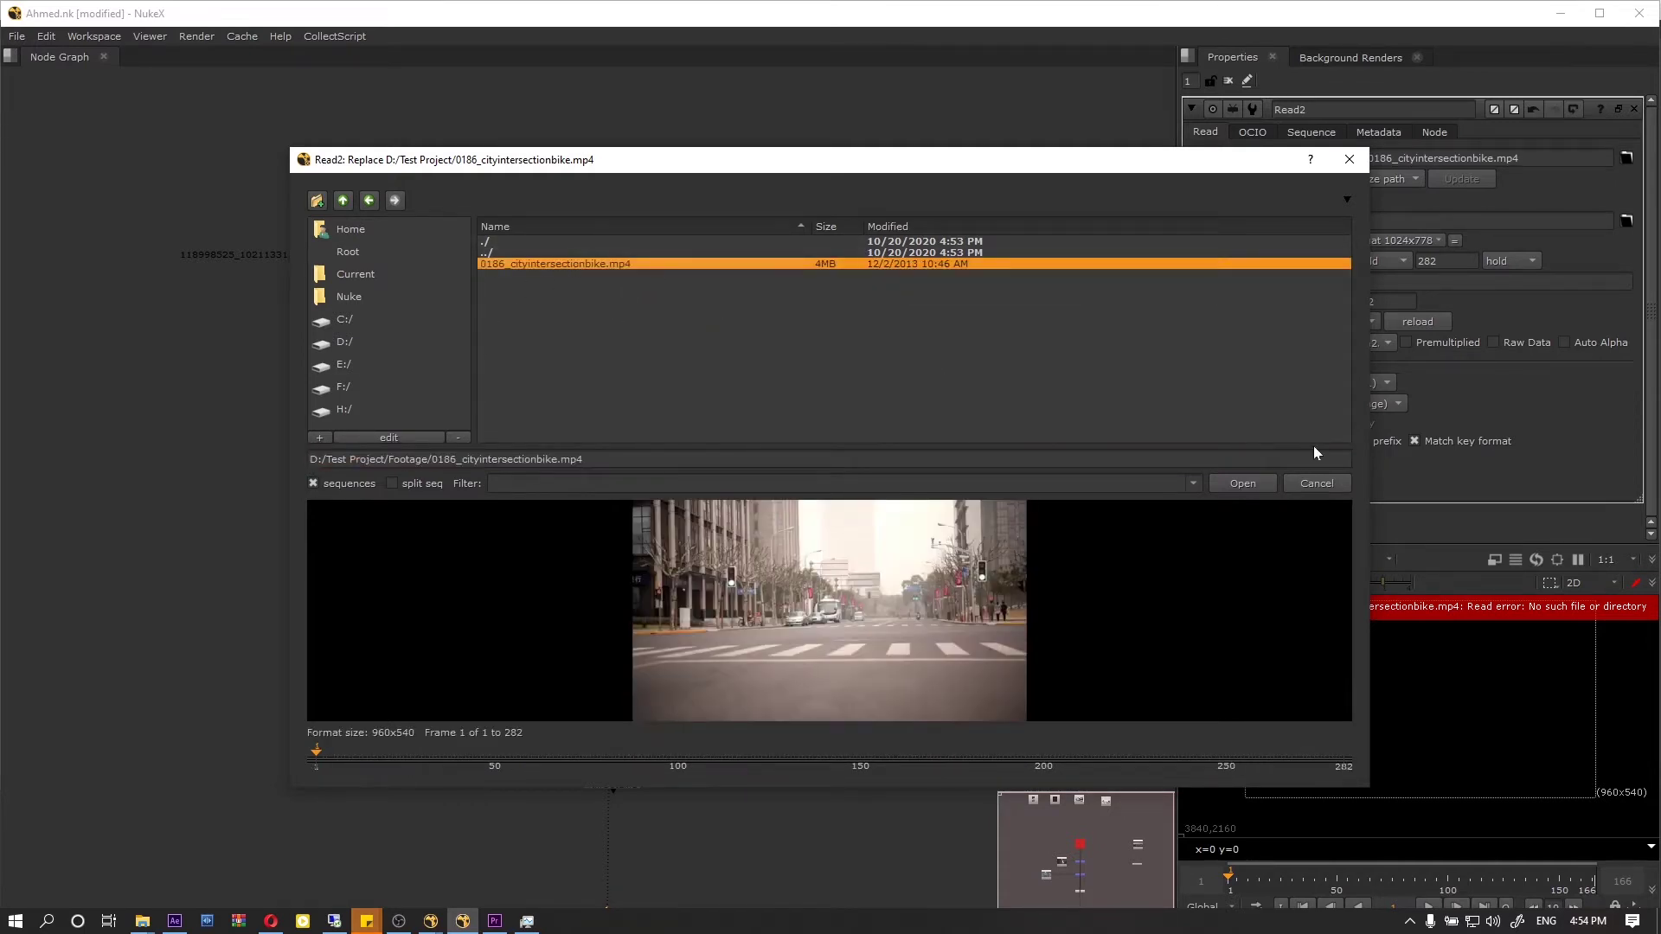
pyautogui.click(1246, 484)
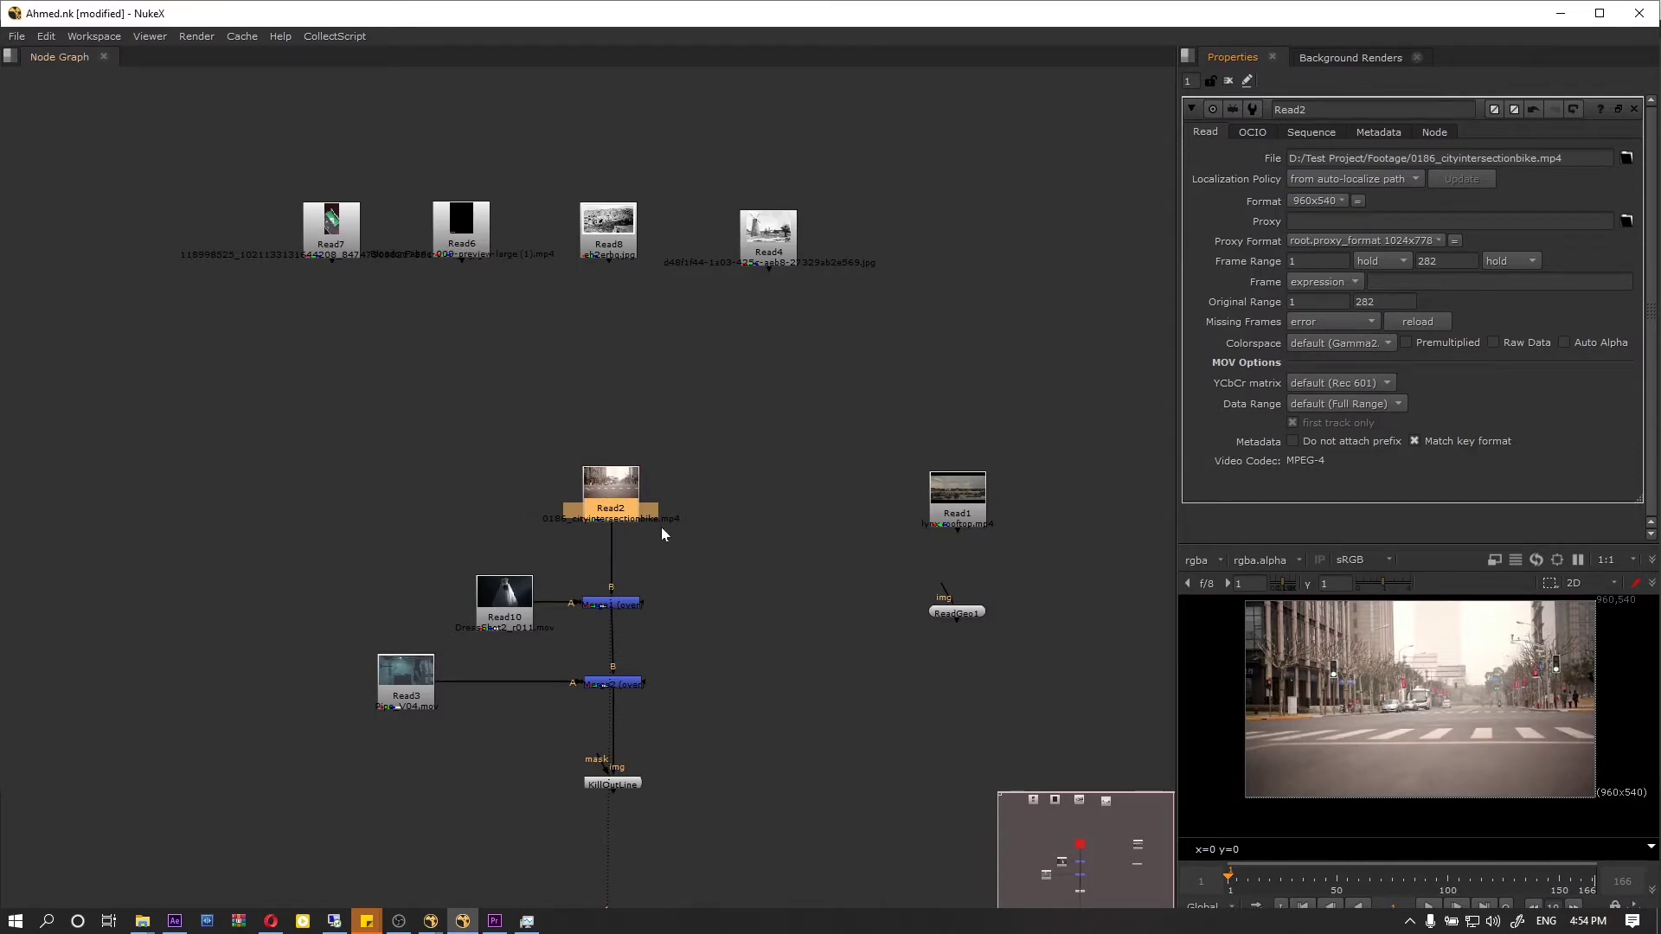
# Step: Move the Read1 node up toward the top row of unconnected Read nodes
pyautogui.moveTo(864, 136); pyautogui.dragTo(362, 331)
pyautogui.moveTo(954, 498); pyautogui.dragTo(952, 260)
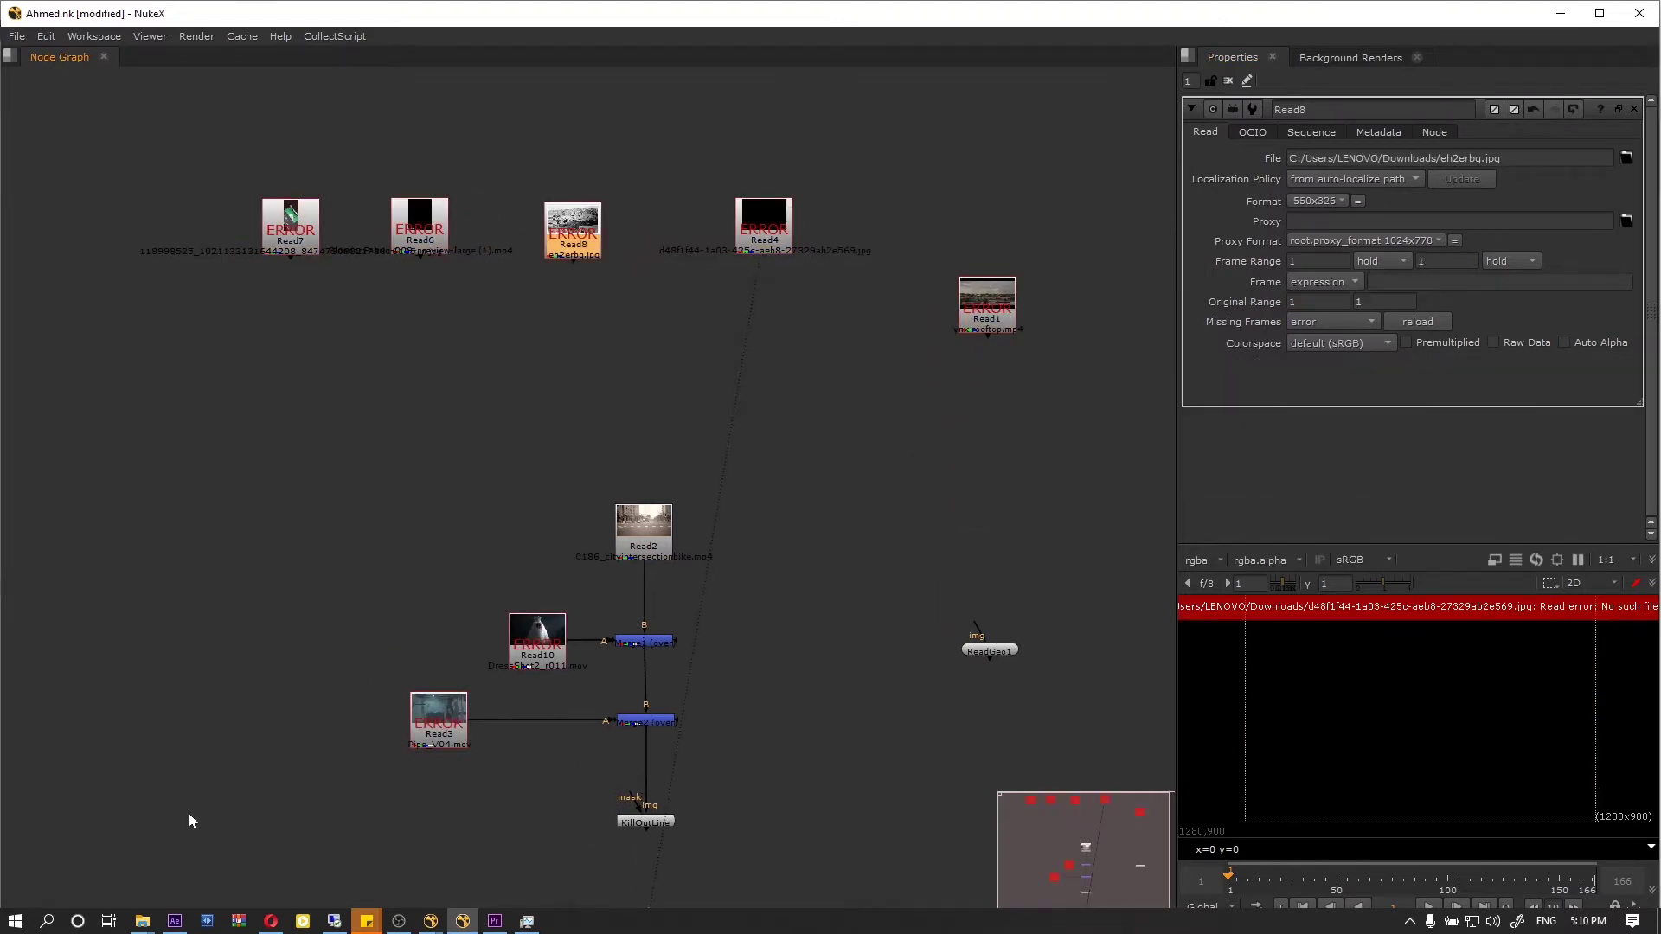
# Step: Switch to File Explorer and examine the media files collected in D:\Test Project\Footage
pyautogui.moveTo(141, 924)
pyautogui.click(112, 856)
pyautogui.moveTo(1433, 465); pyautogui.dragTo(270, 164)
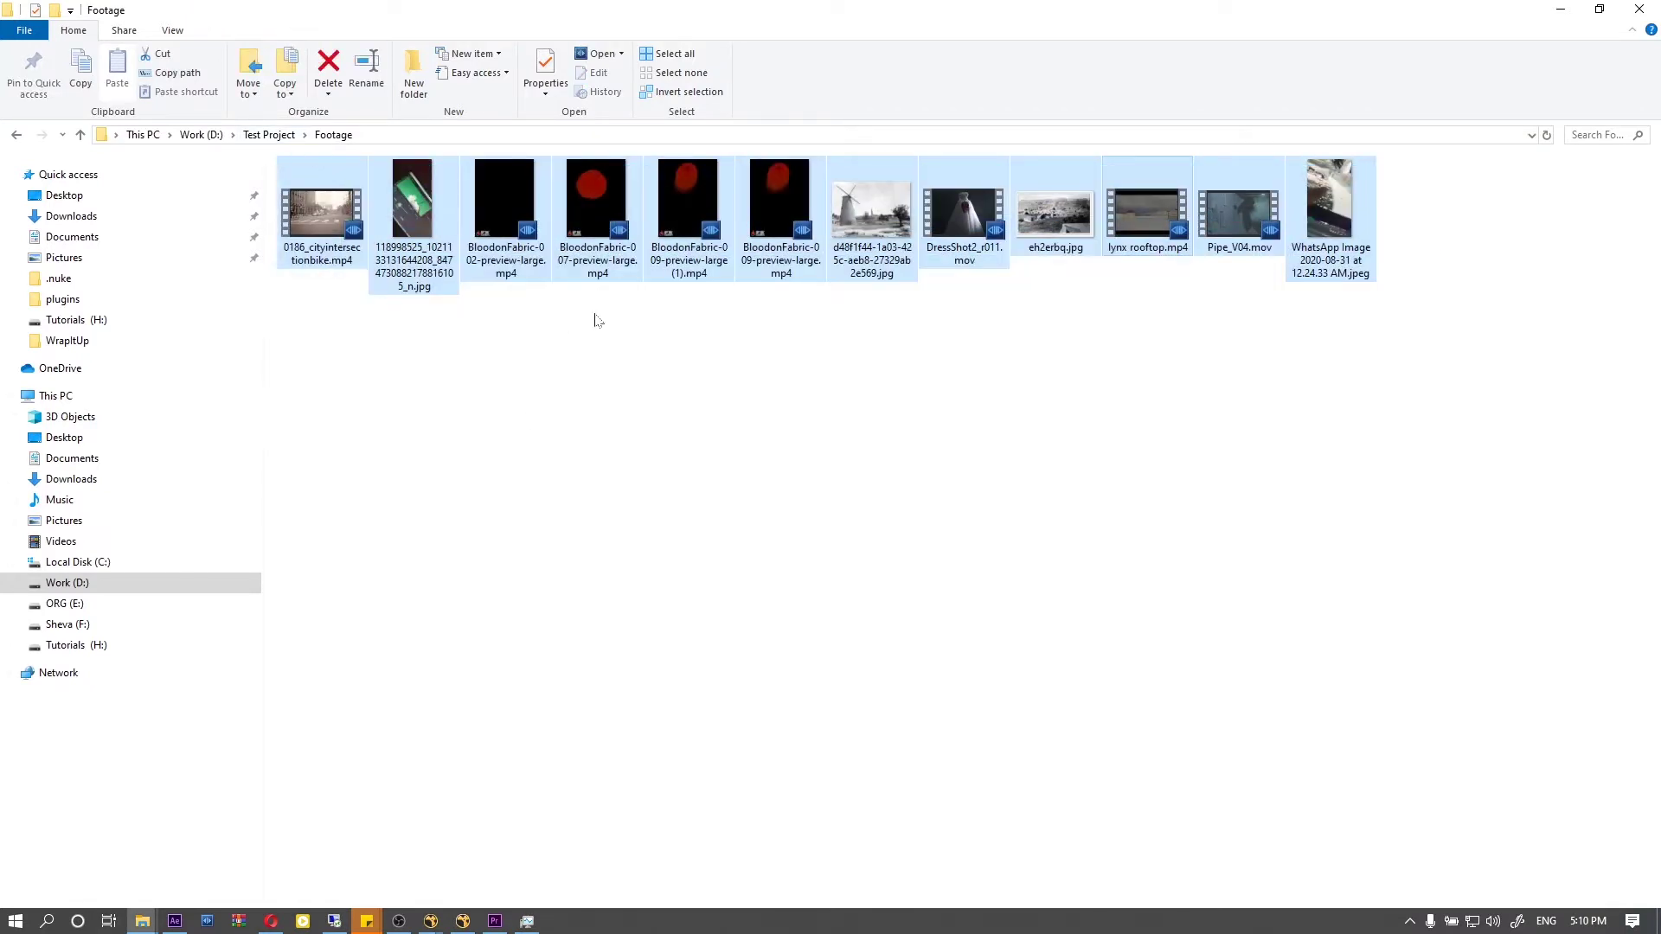
pyautogui.click(942, 372)
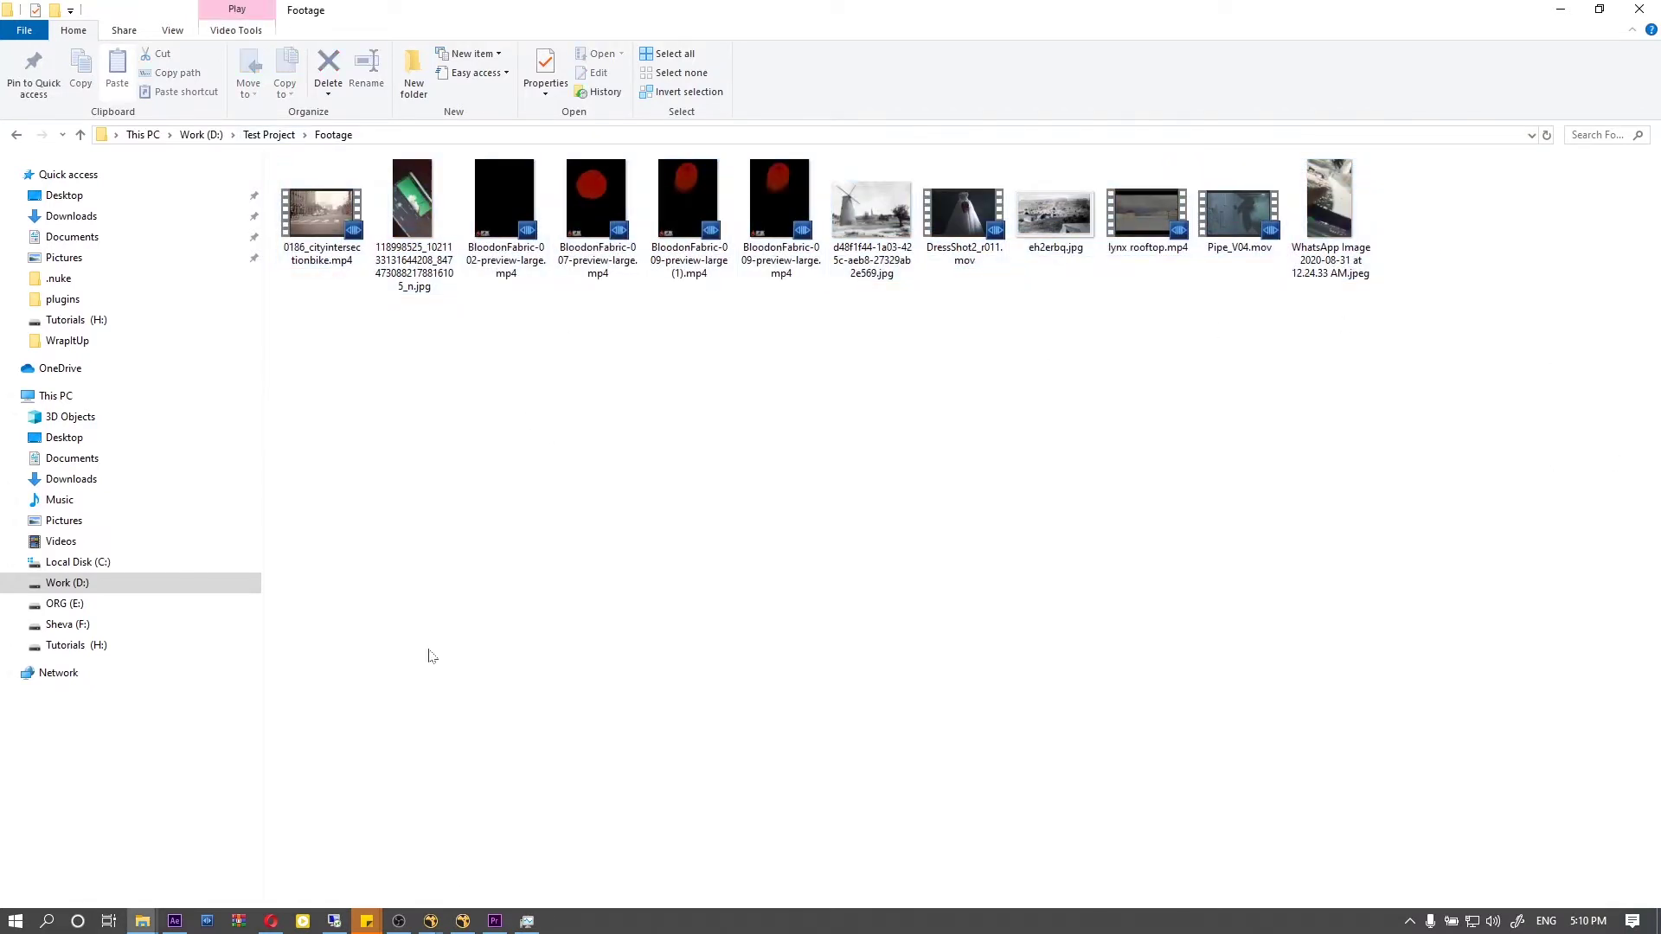
# Step: Return to NukeX and copy the folder path D:/Test Project/Footage/ from the Read2 node's file path
pyautogui.moveTo(431, 922)
pyautogui.click(493, 856)
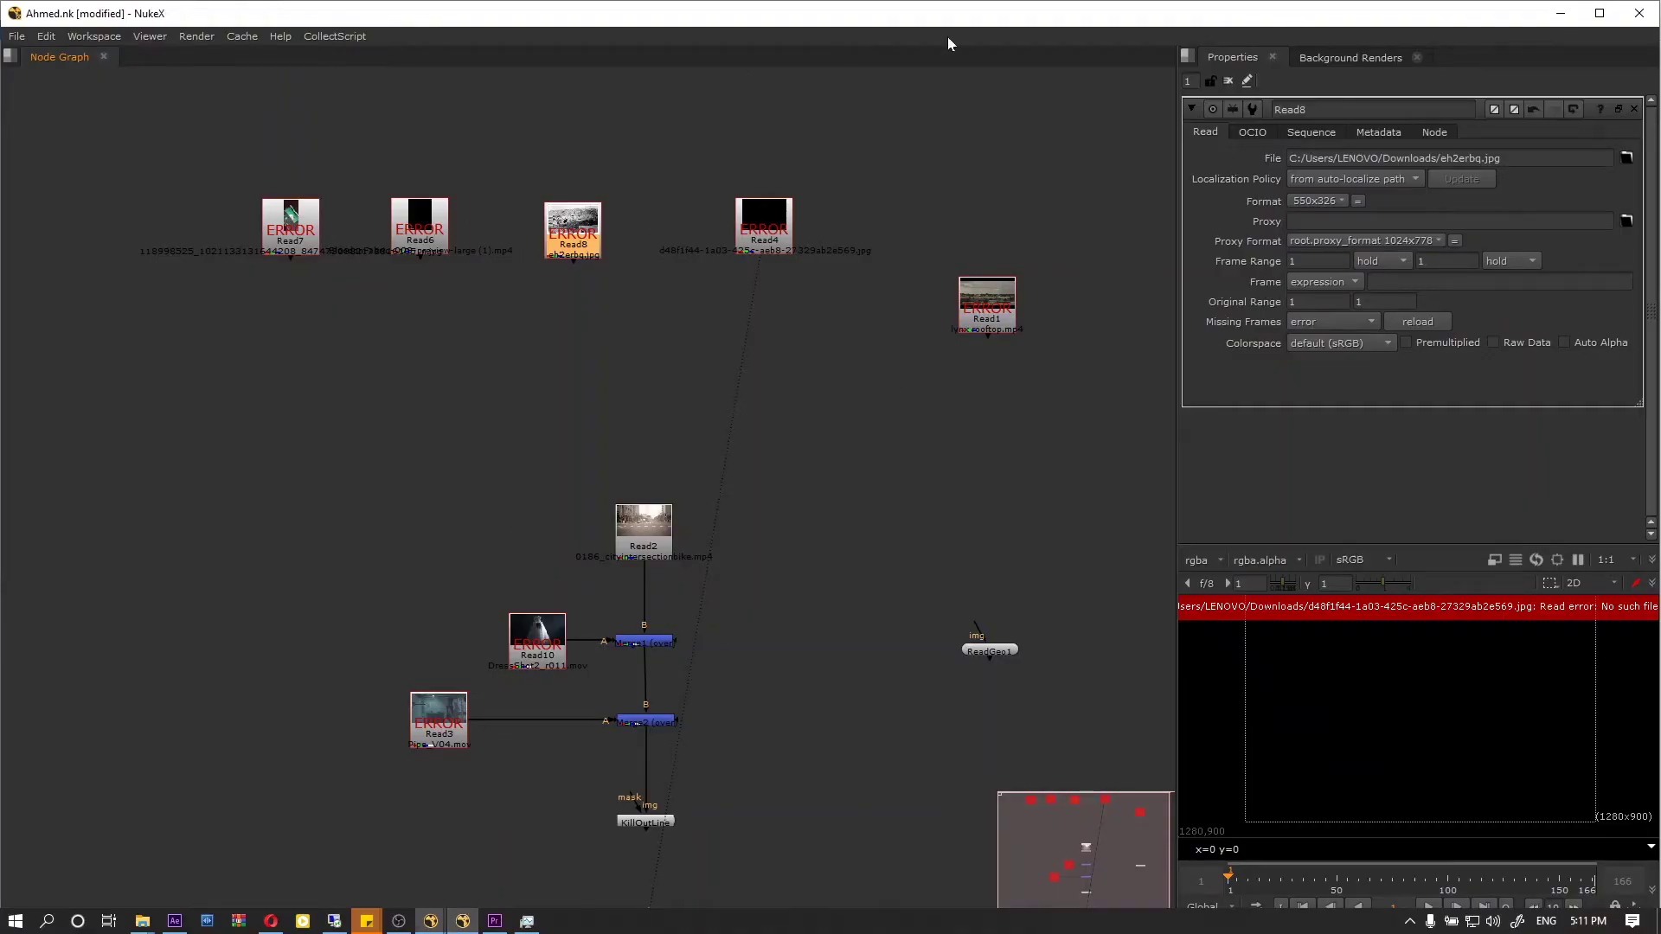
pyautogui.doubleClick(641, 538)
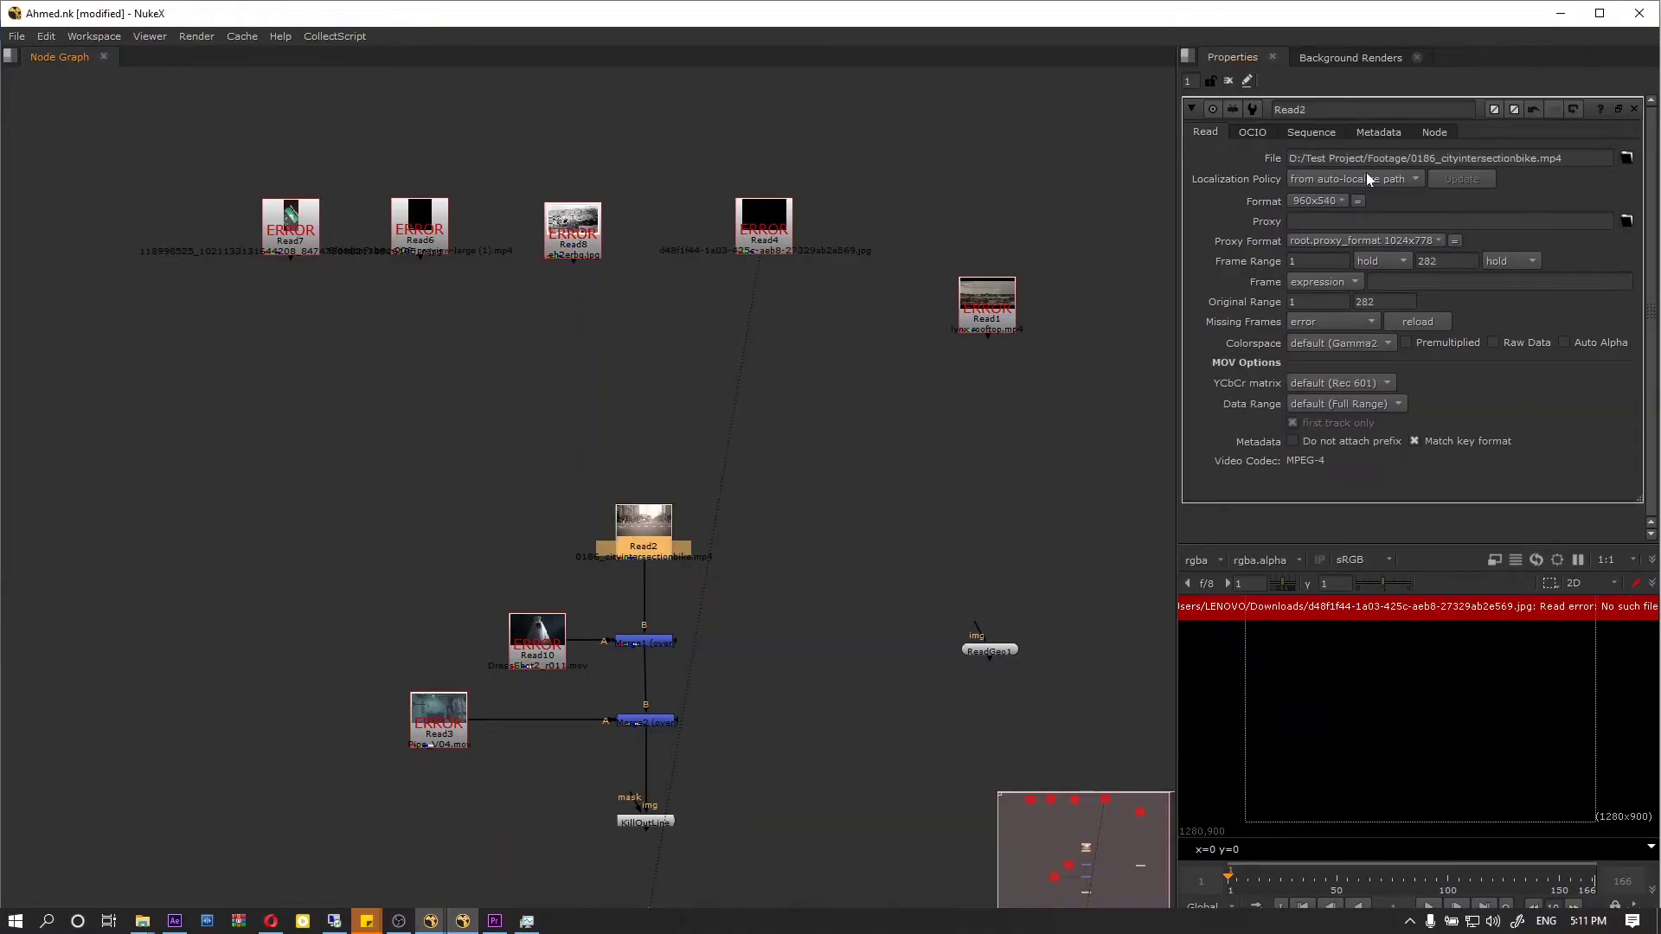
pyautogui.moveTo(1412, 158); pyautogui.dragTo(1287, 158)
pyautogui.hotkey('ctrl', 'c')
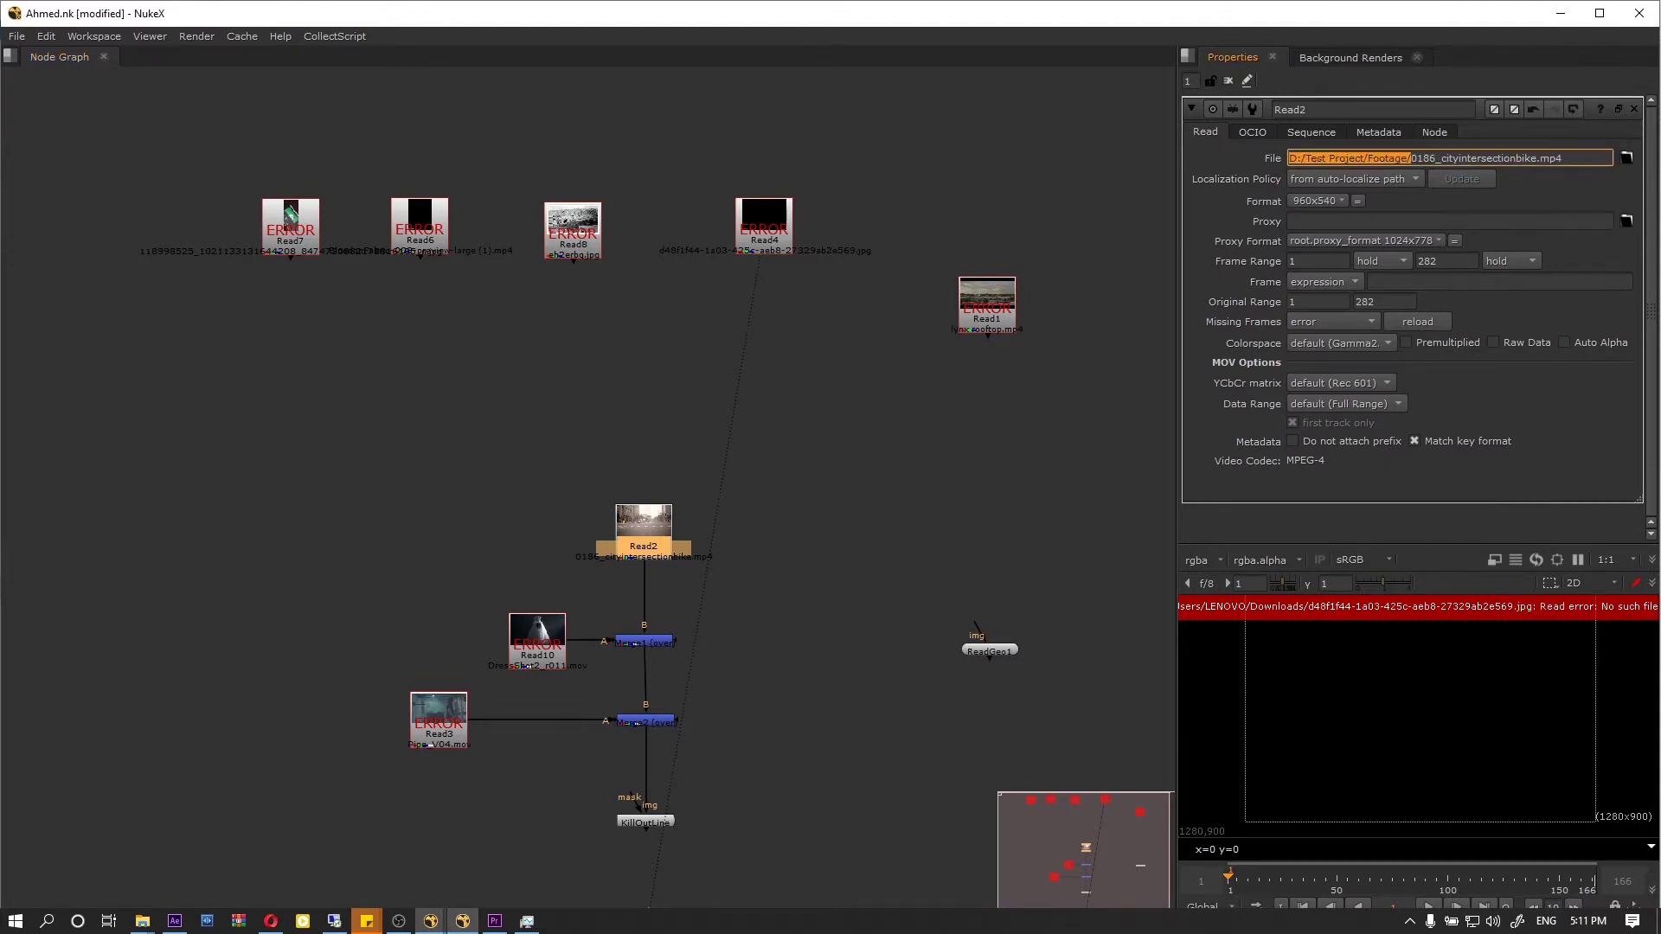
# Step: Replace the folder part of the Read10 node's DressShot2_r011.mov path with D:/Test Project/Footage/
pyautogui.doubleClick(525, 662)
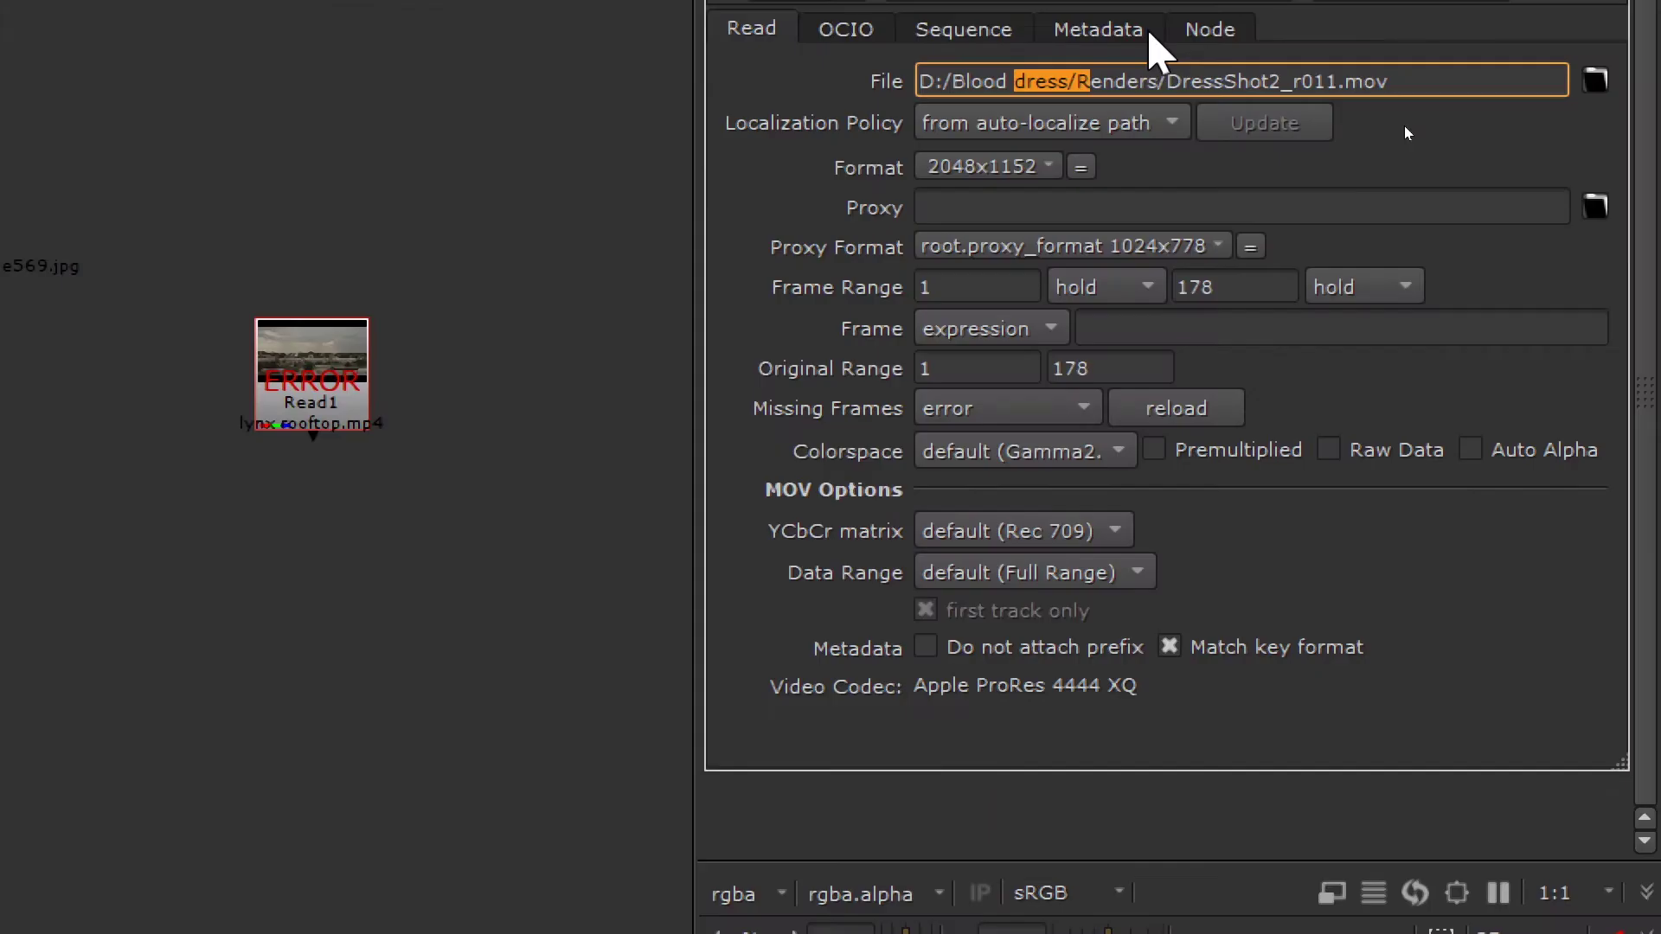
pyautogui.click(1415, 157)
pyautogui.moveTo(1170, 83); pyautogui.dragTo(1561, 87)
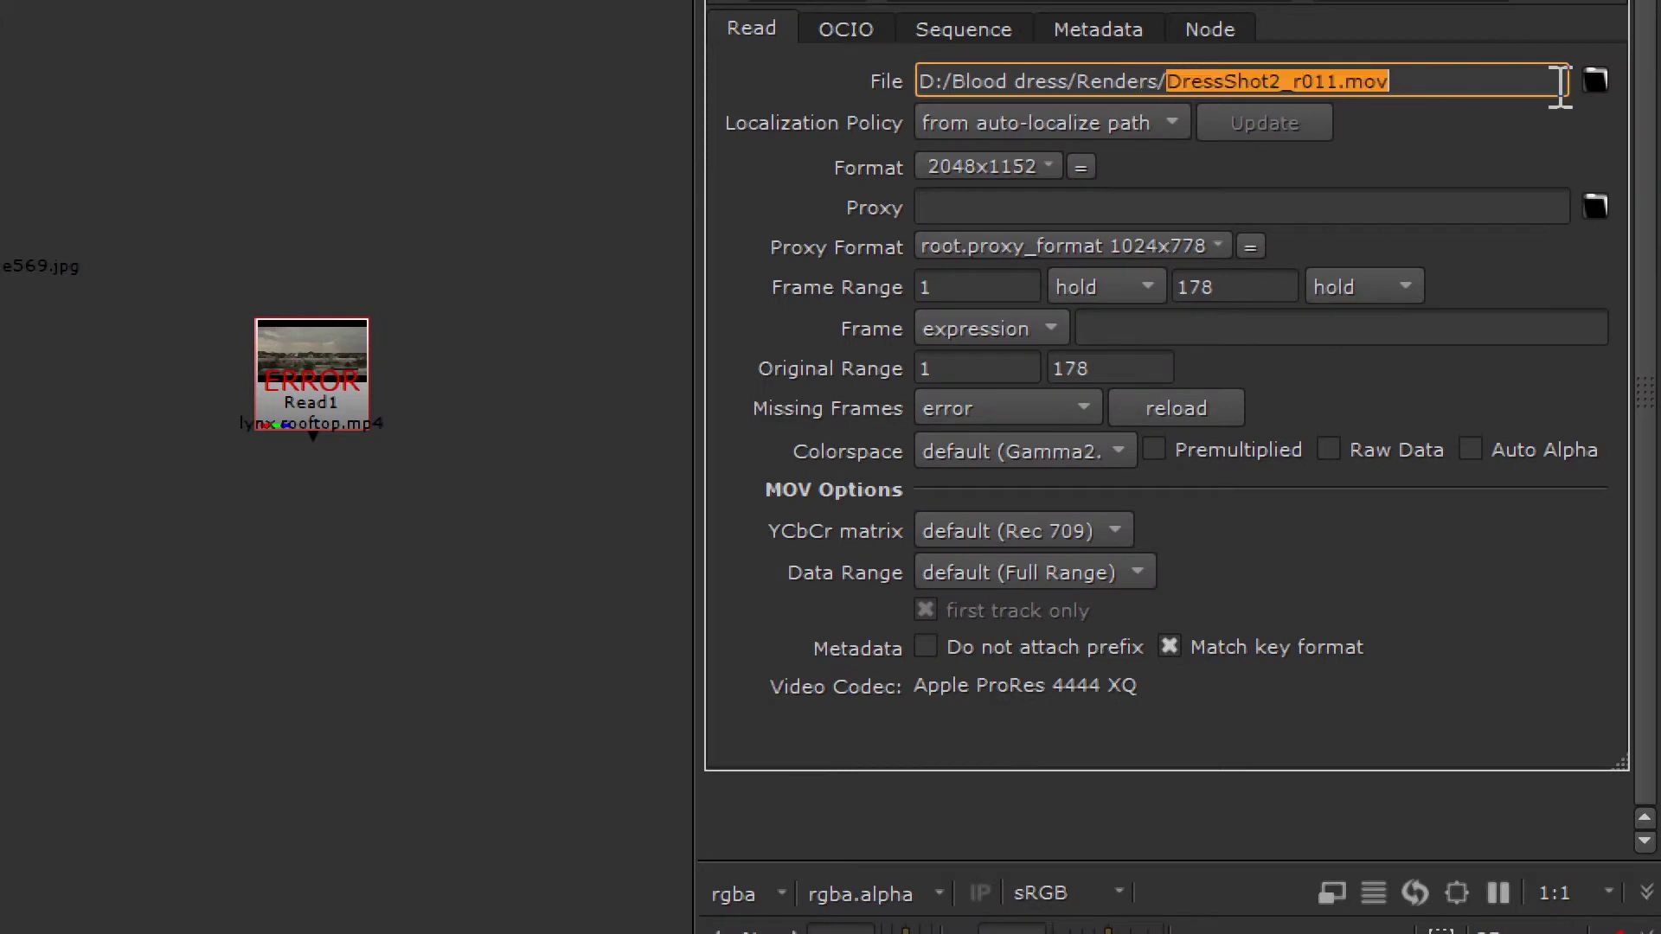
pyautogui.moveTo(1149, 80); pyautogui.dragTo(545, 78)
pyautogui.click(1160, 84)
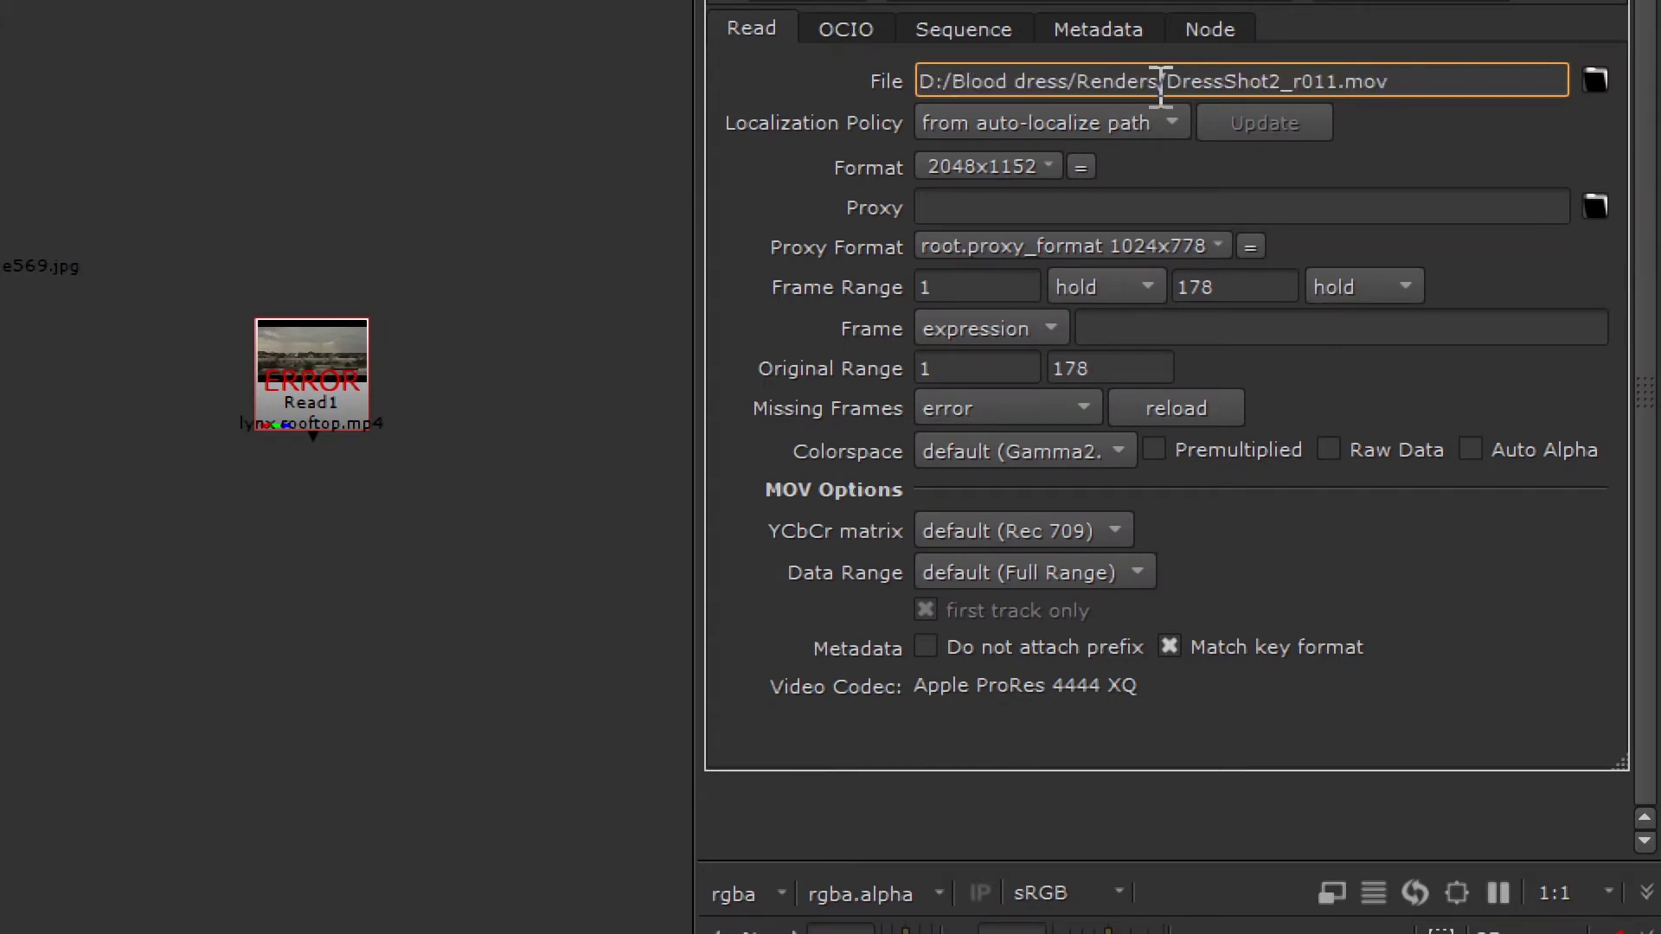
pyautogui.hotkey('shift', 'Home')
pyautogui.hotkey('ctrl', 'v')
pyautogui.press('BackSpace')
pyautogui.click(388, 787)
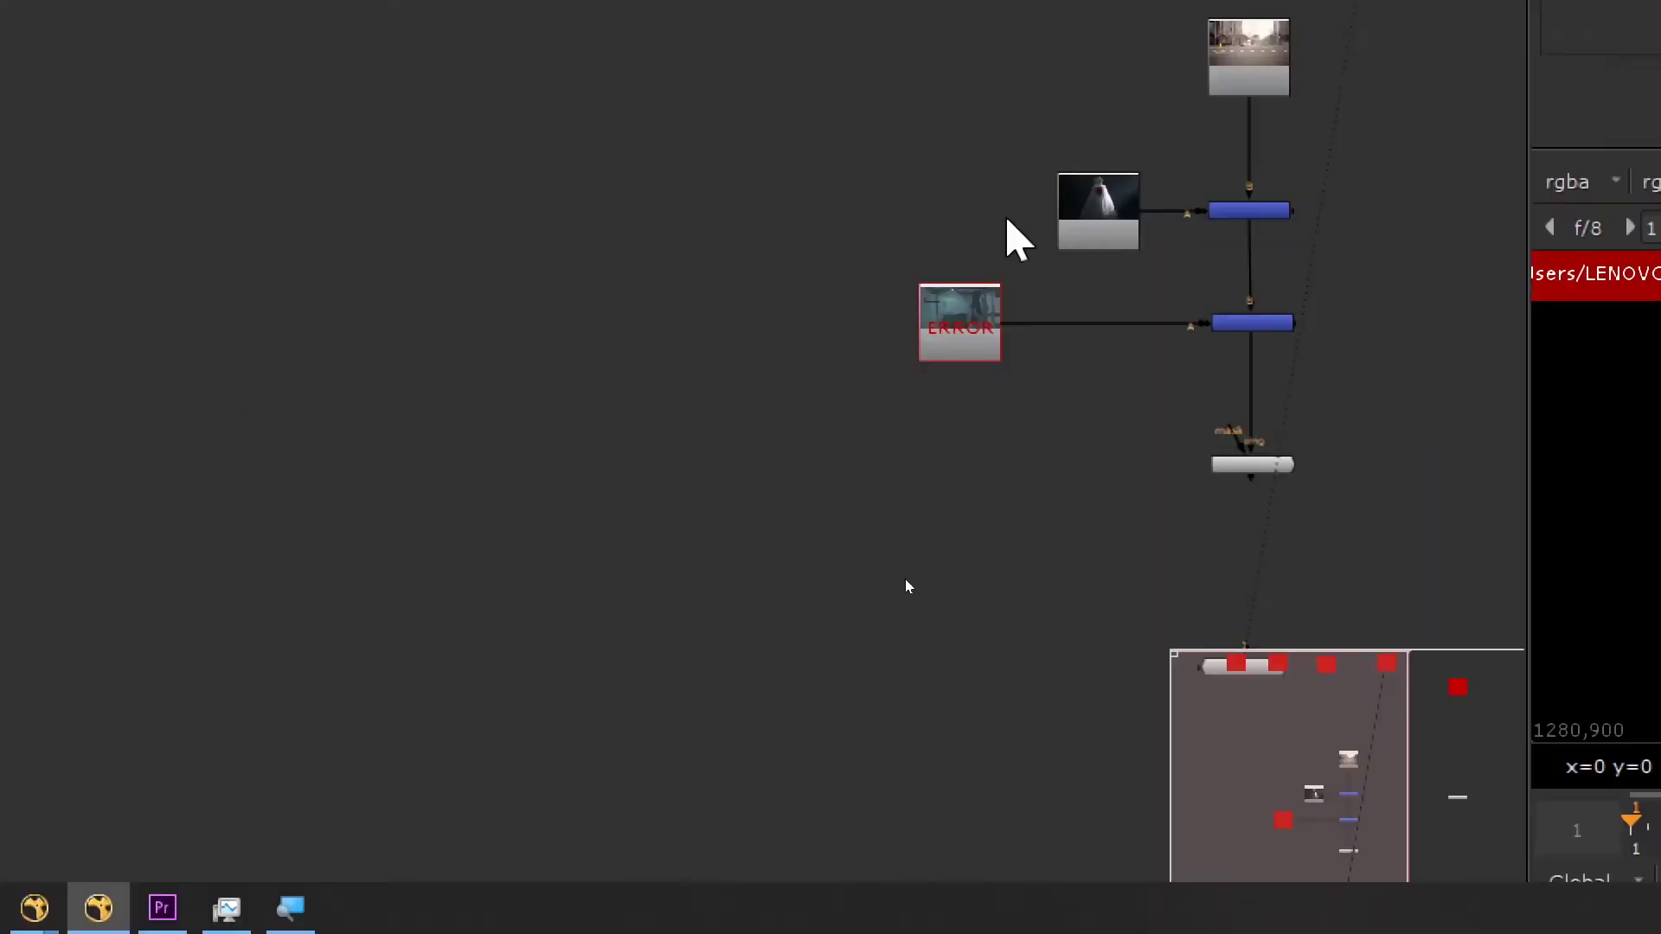
# Step: Point Read3's Pipe_V04.mov and Read1's lynx rooftop.mp4 to the D:/Test Project/Footage/ folder
pyautogui.click(989, 327)
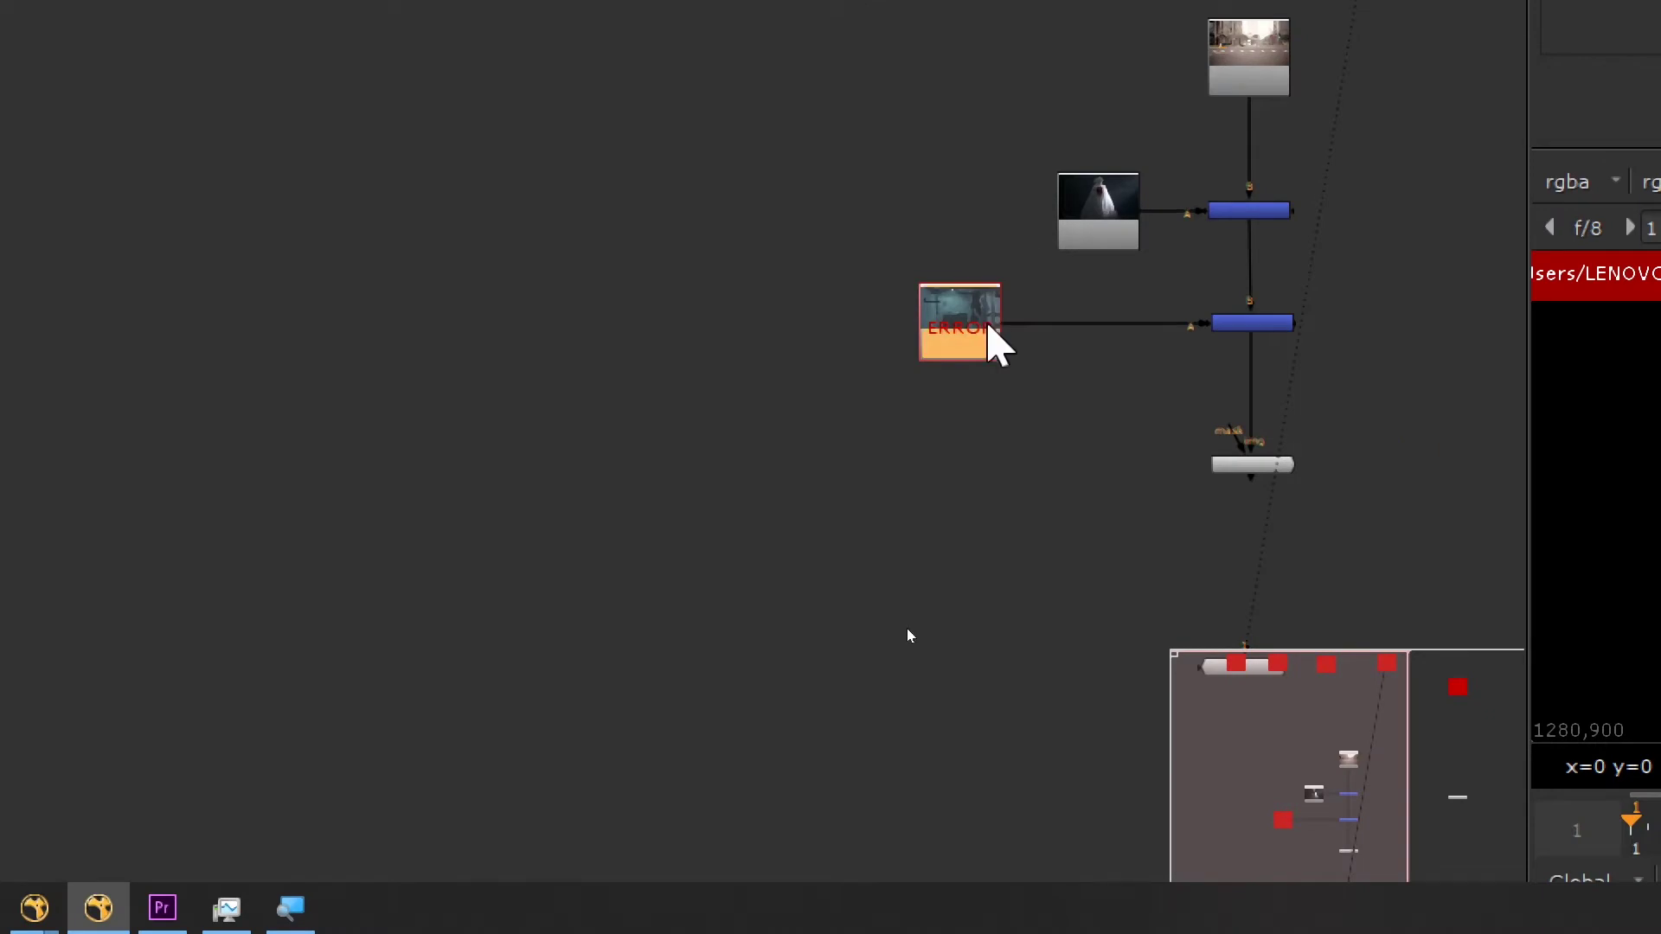
pyautogui.click(1025, 301)
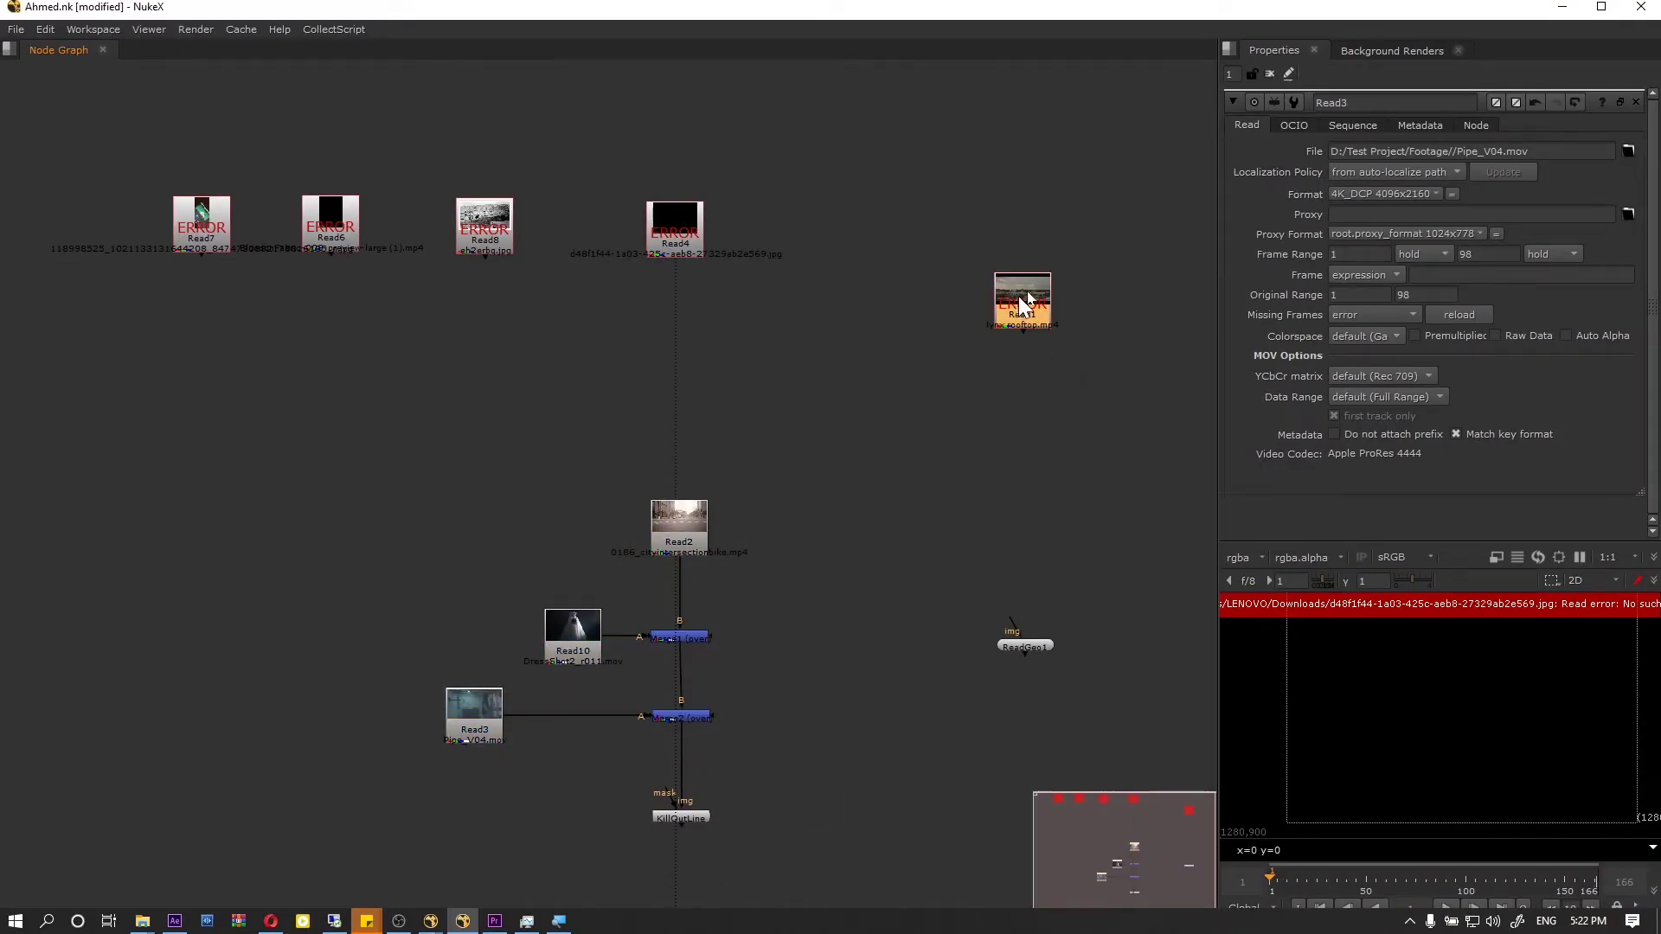
pyautogui.doubleClick(1024, 300)
pyautogui.moveTo(1423, 152); pyautogui.dragTo(725, 161)
pyautogui.hotkey('ctrl', 'v')
pyautogui.click(967, 423)
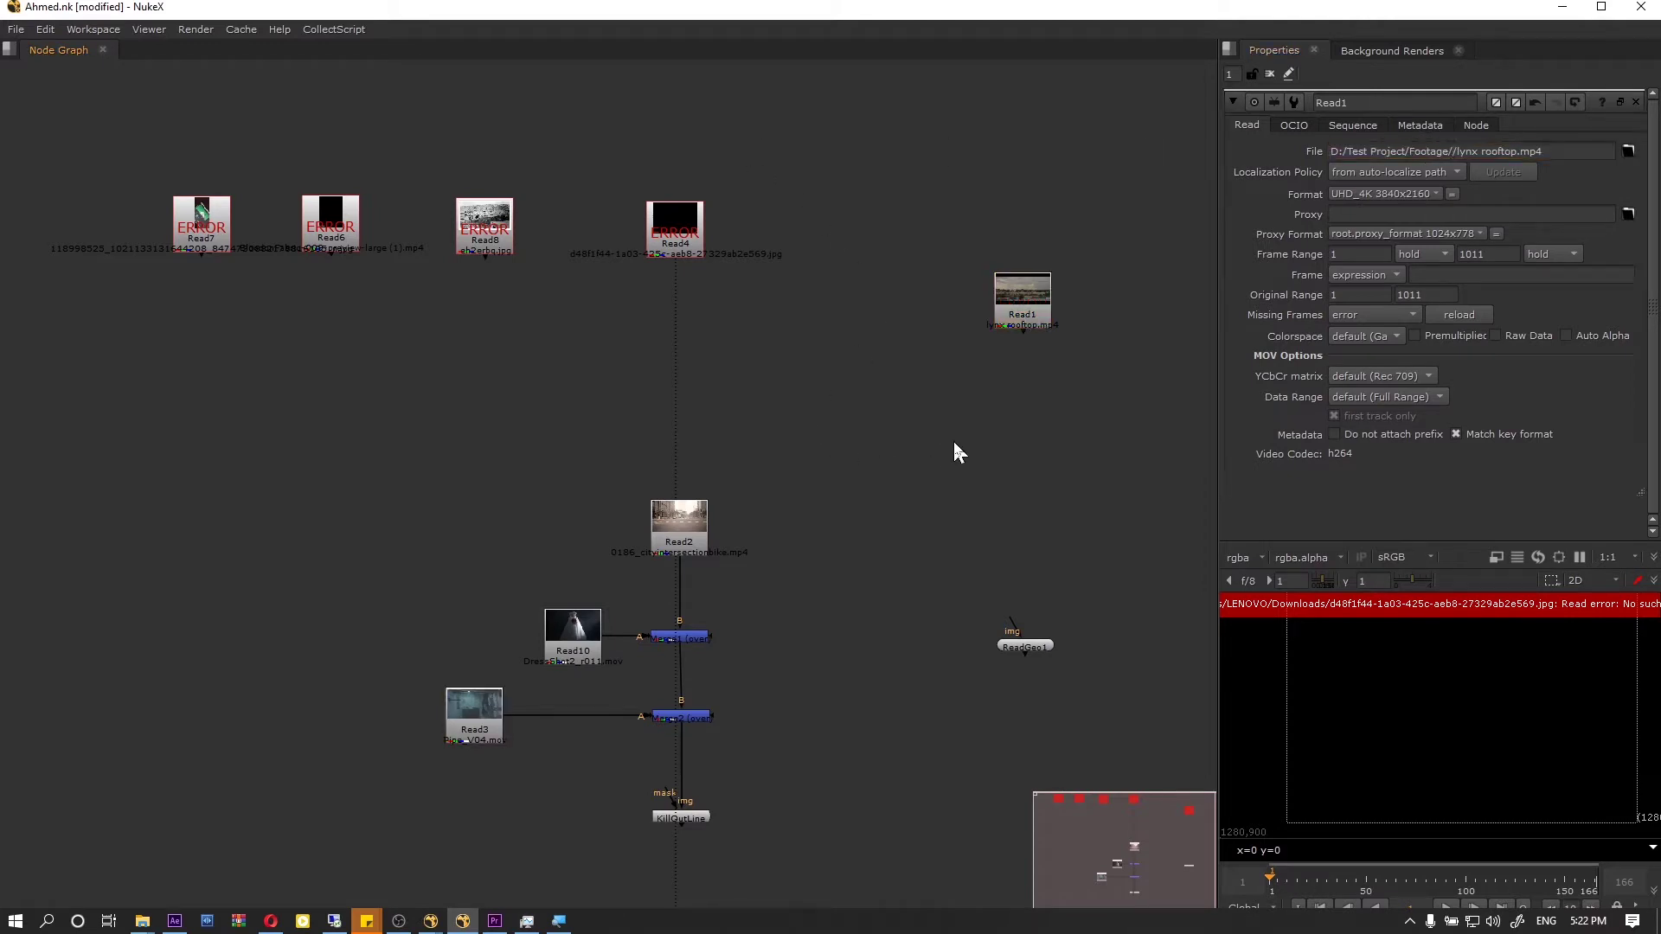
# Step: Move the Read1 node down beside Read2 and select the top row of Read nodes
pyautogui.moveTo(1023, 303); pyautogui.dragTo(899, 511)
pyautogui.moveTo(900, 511); pyautogui.dragTo(1027, 595, button='middle')
pyautogui.moveTo(1022, 106); pyautogui.dragTo(124, 418)
# Step: Check the folder in the Read4 and Read8 file paths, and copy C:/Users/LENOVO/Downloads from Read8
pyautogui.doubleClick(804, 312)
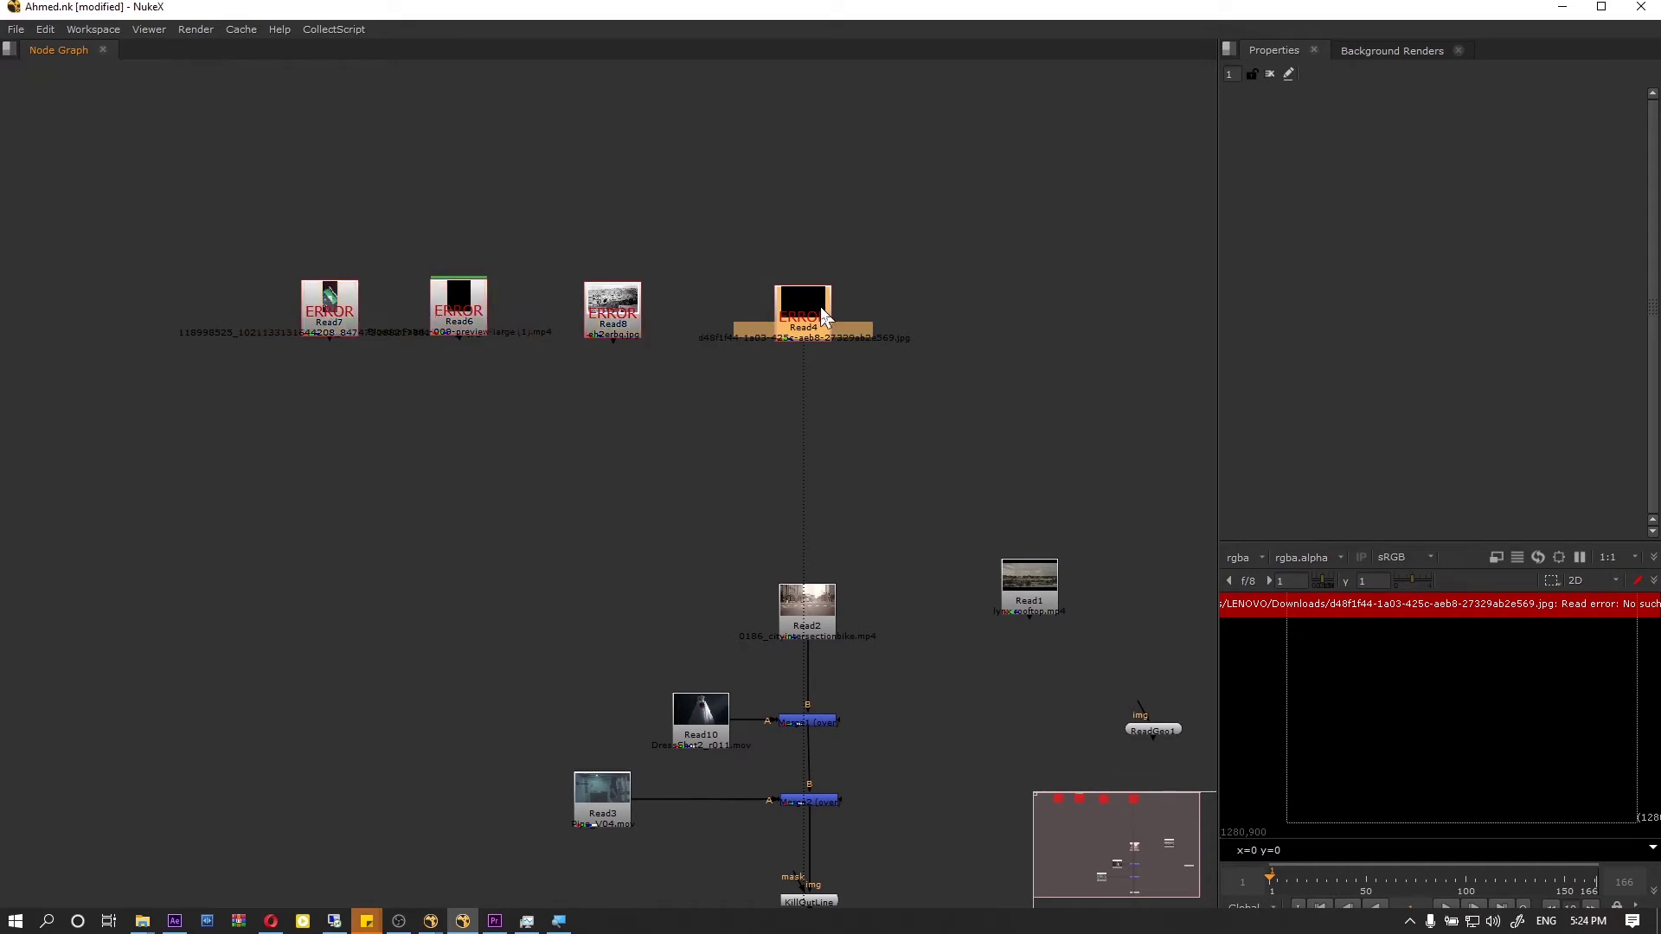
pyautogui.tripleClick(1385, 151)
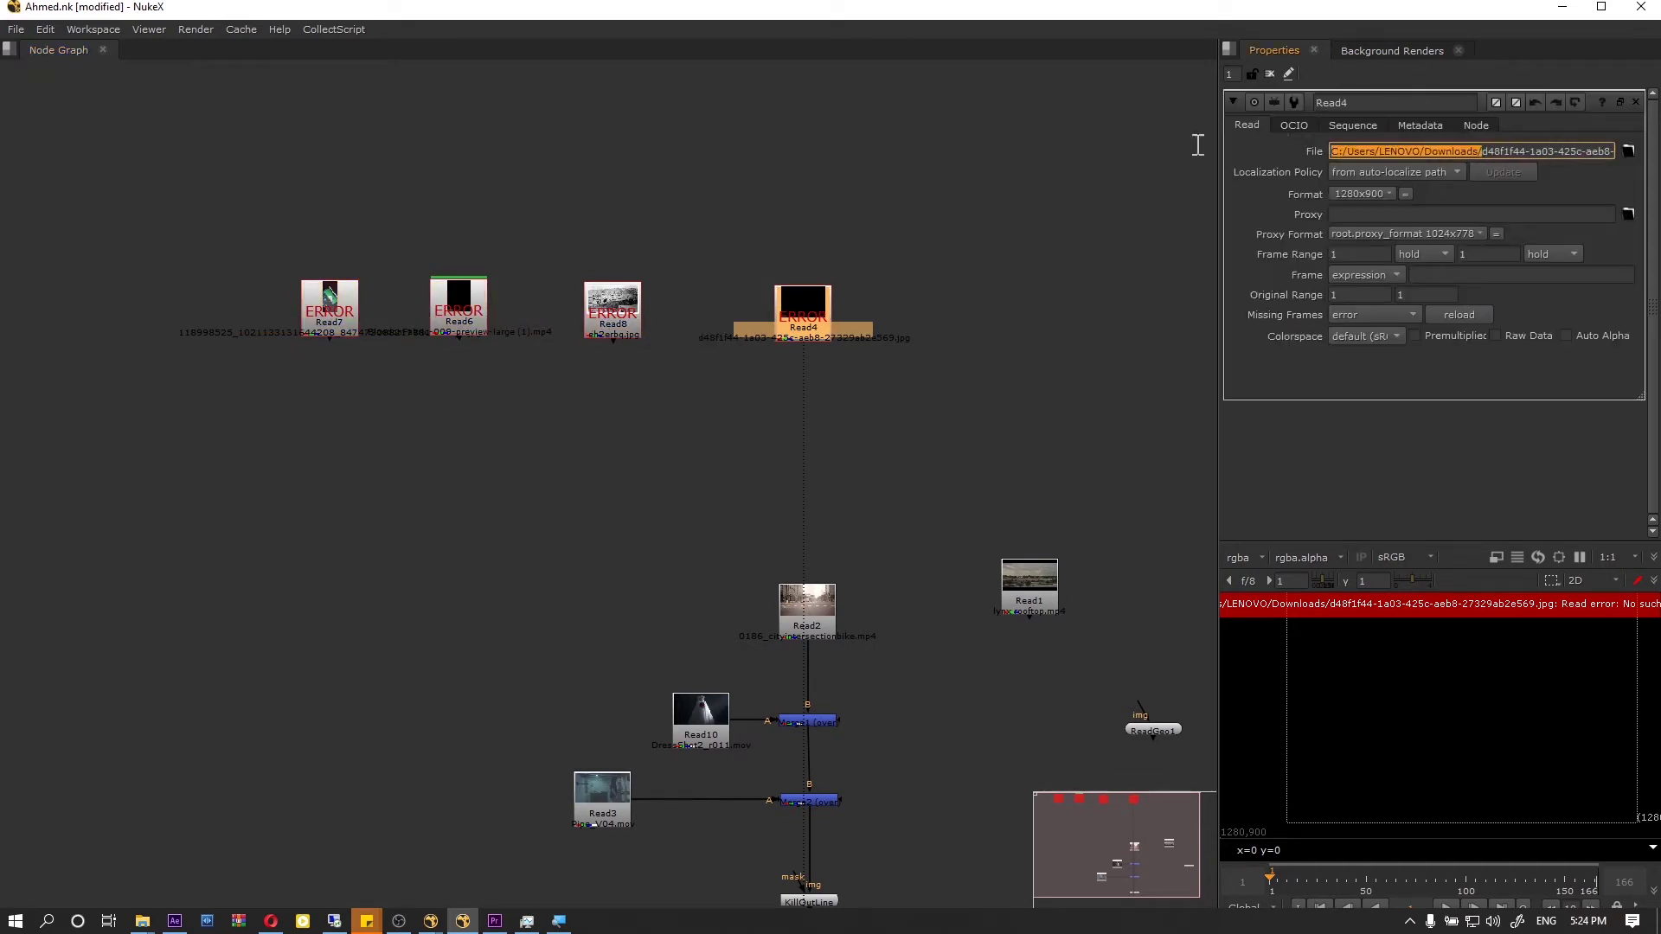
pyautogui.click(619, 319)
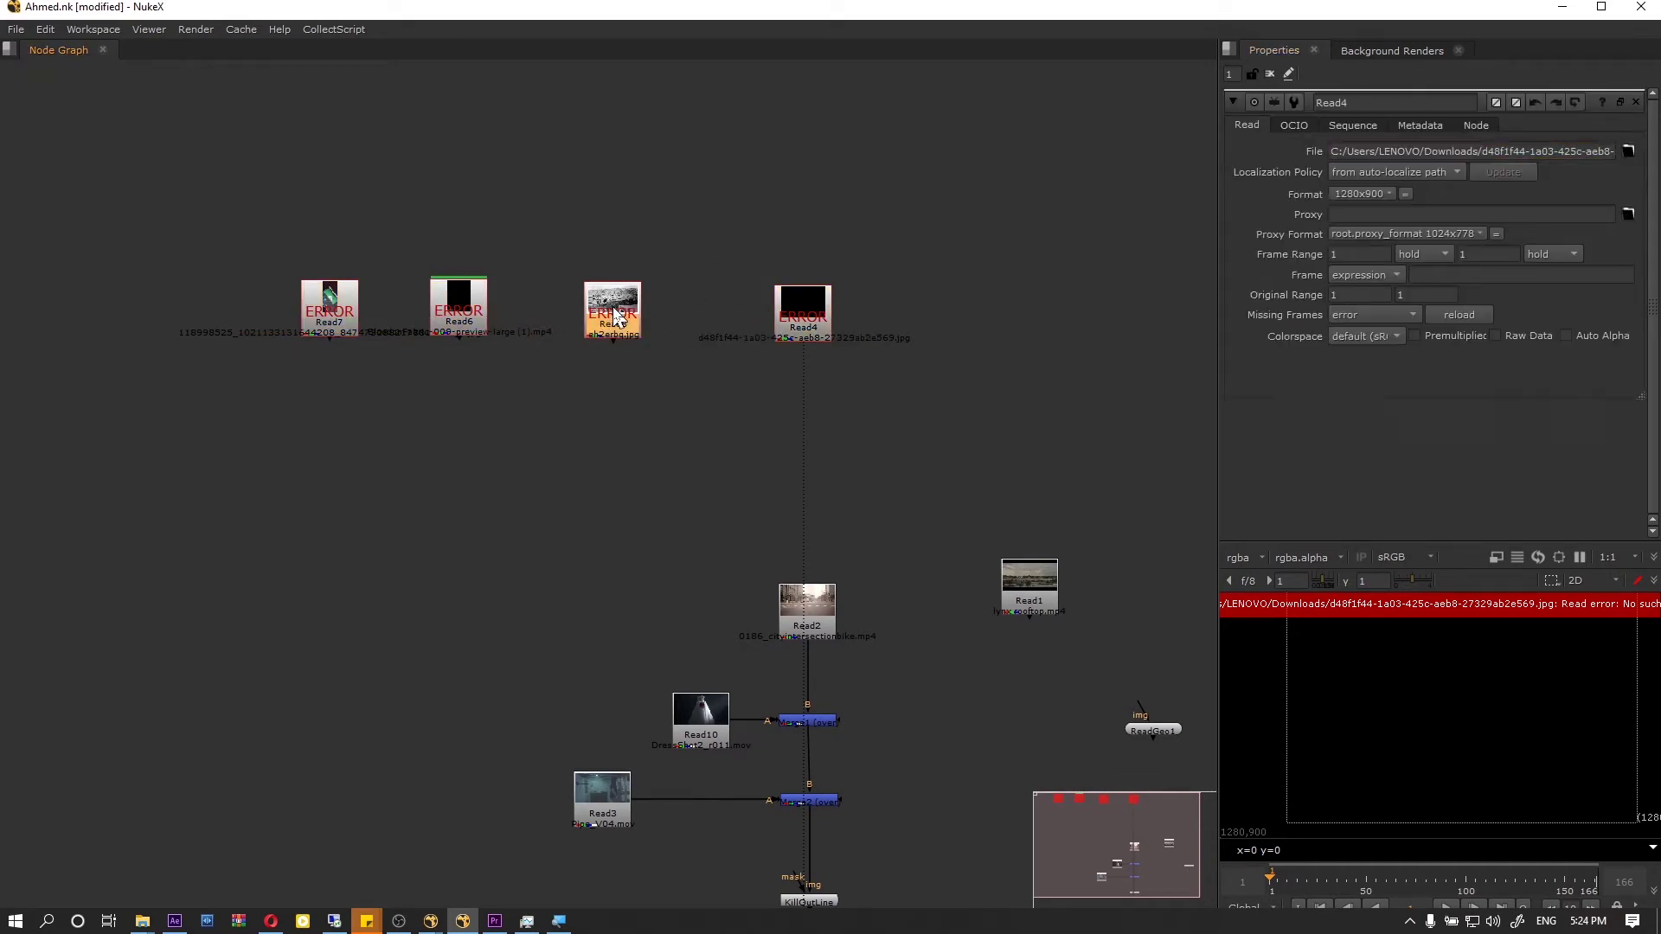
pyautogui.click(1479, 151)
pyautogui.hotkey('shift', 'Home')
pyautogui.click(1489, 152)
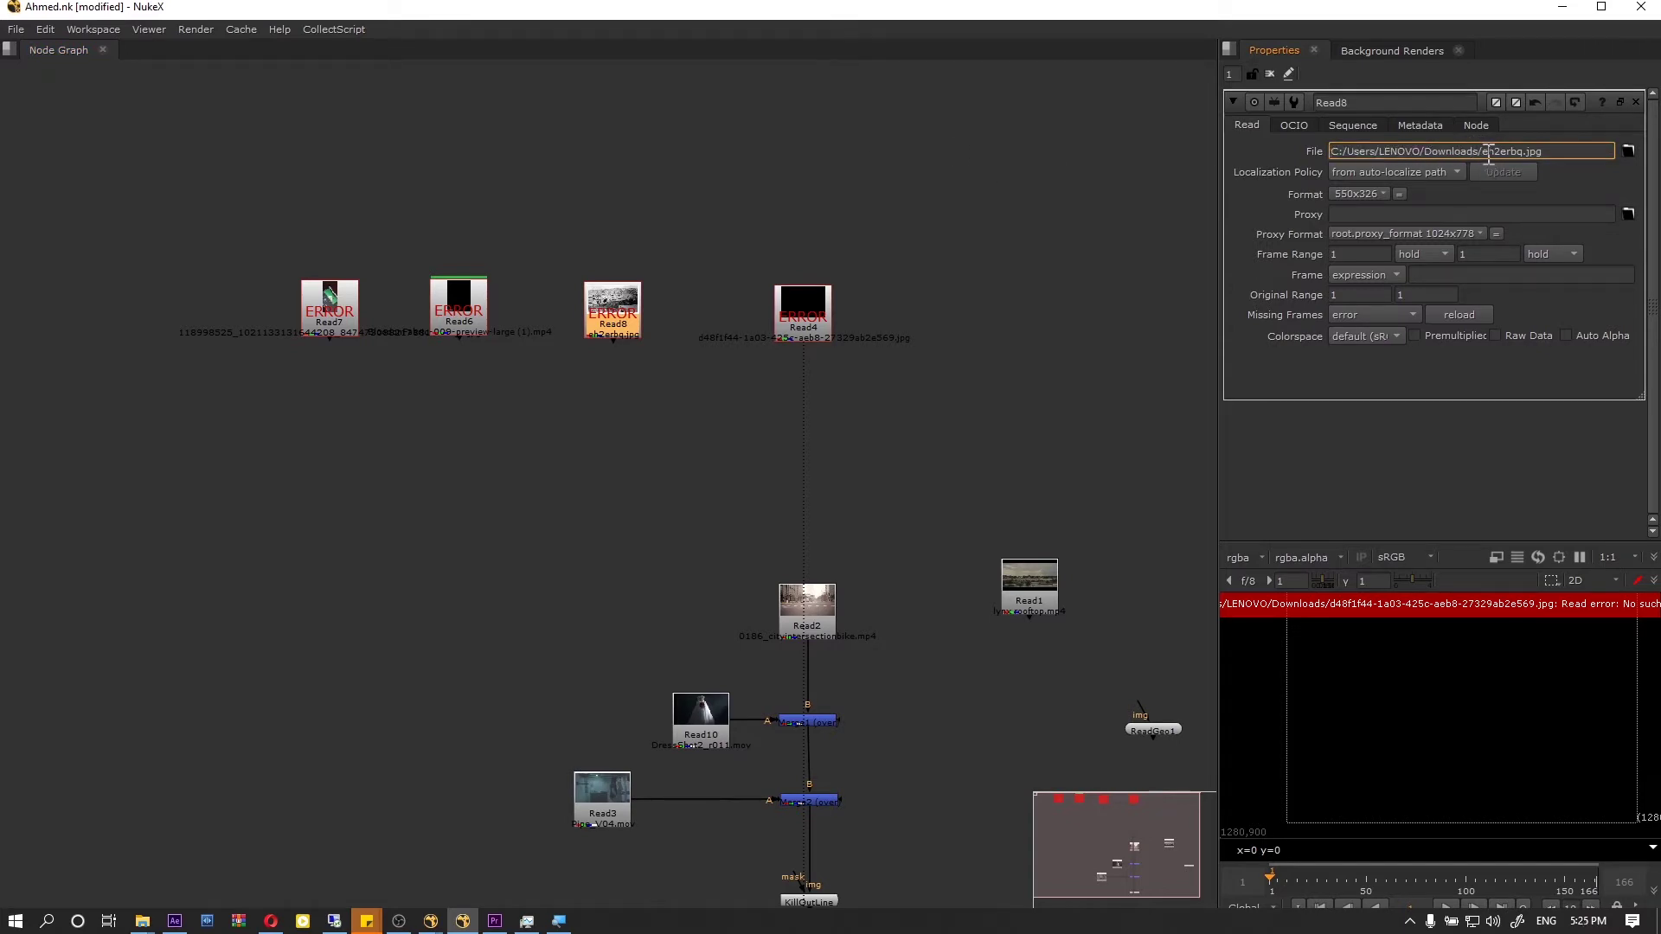
pyautogui.moveTo(1480, 152); pyautogui.dragTo(1300, 154)
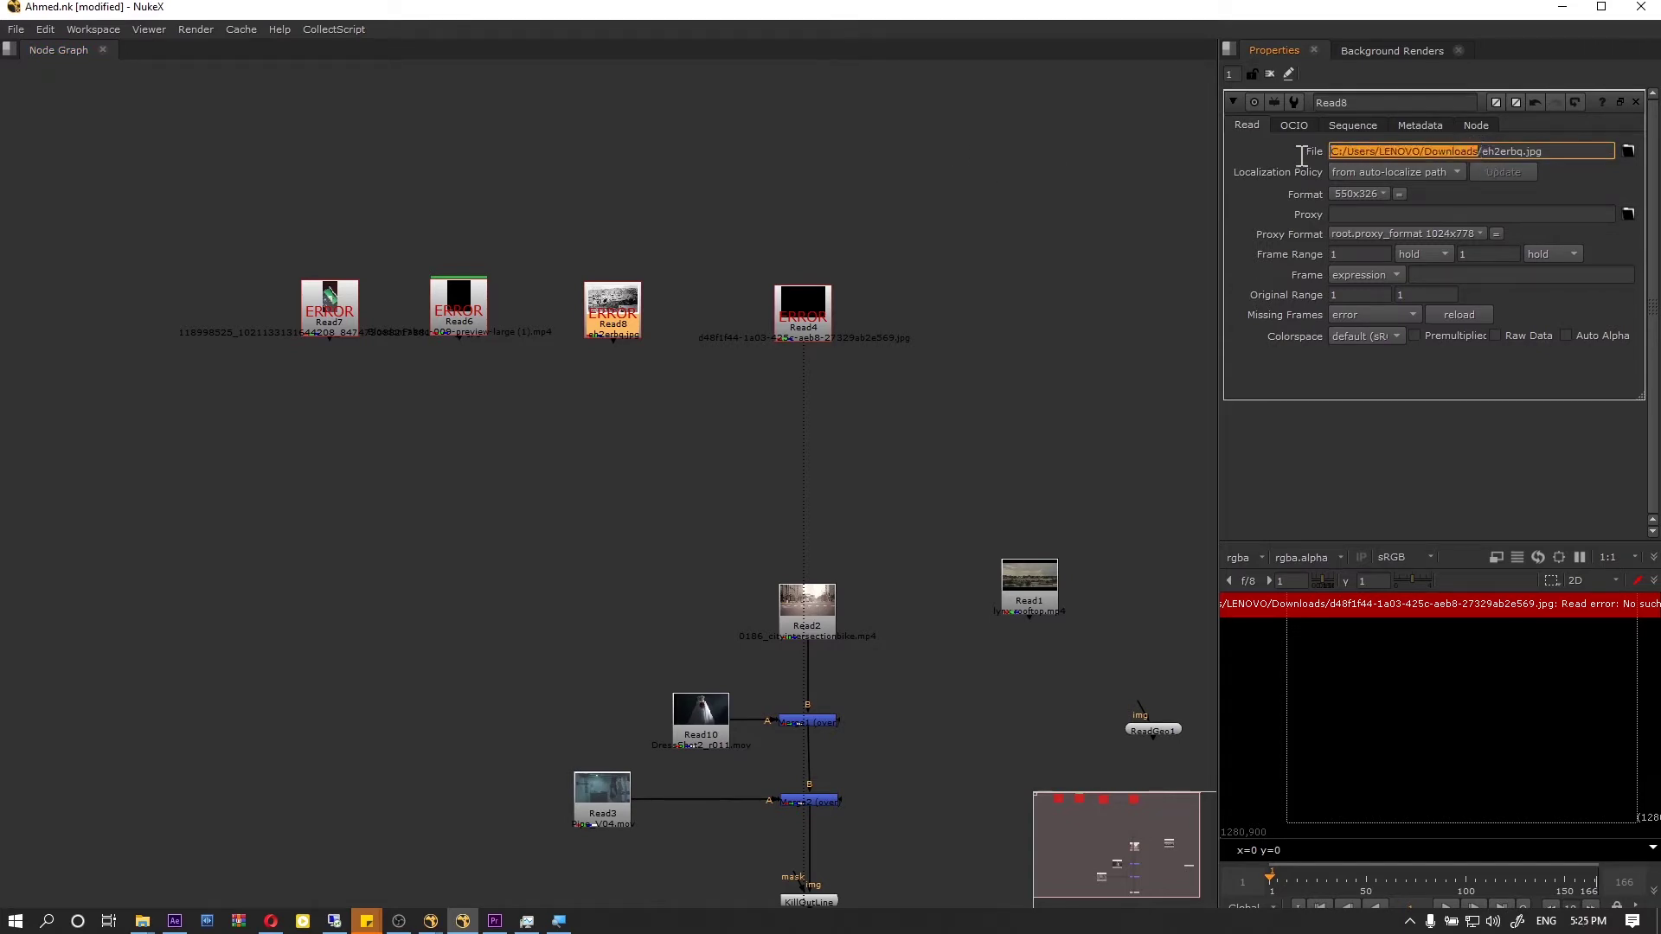
pyautogui.rightClick(1467, 146)
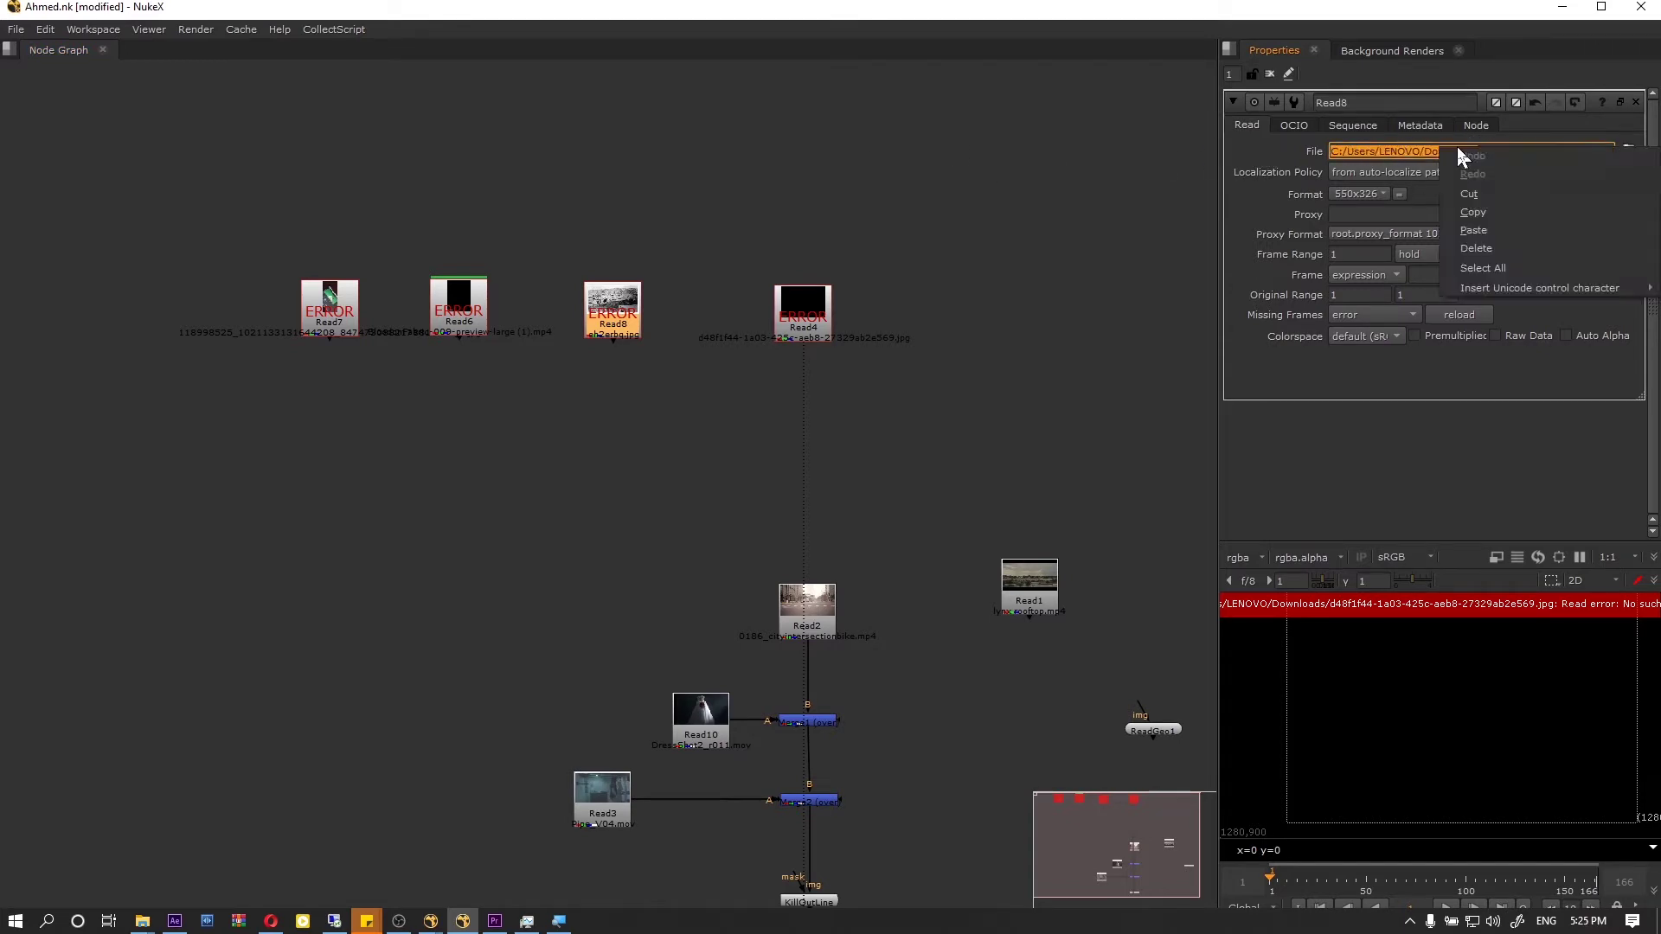
pyautogui.click(1476, 216)
# Step: Select the Read nodes in the top row and open Search and Replace for their filenames
pyautogui.click(45, 28)
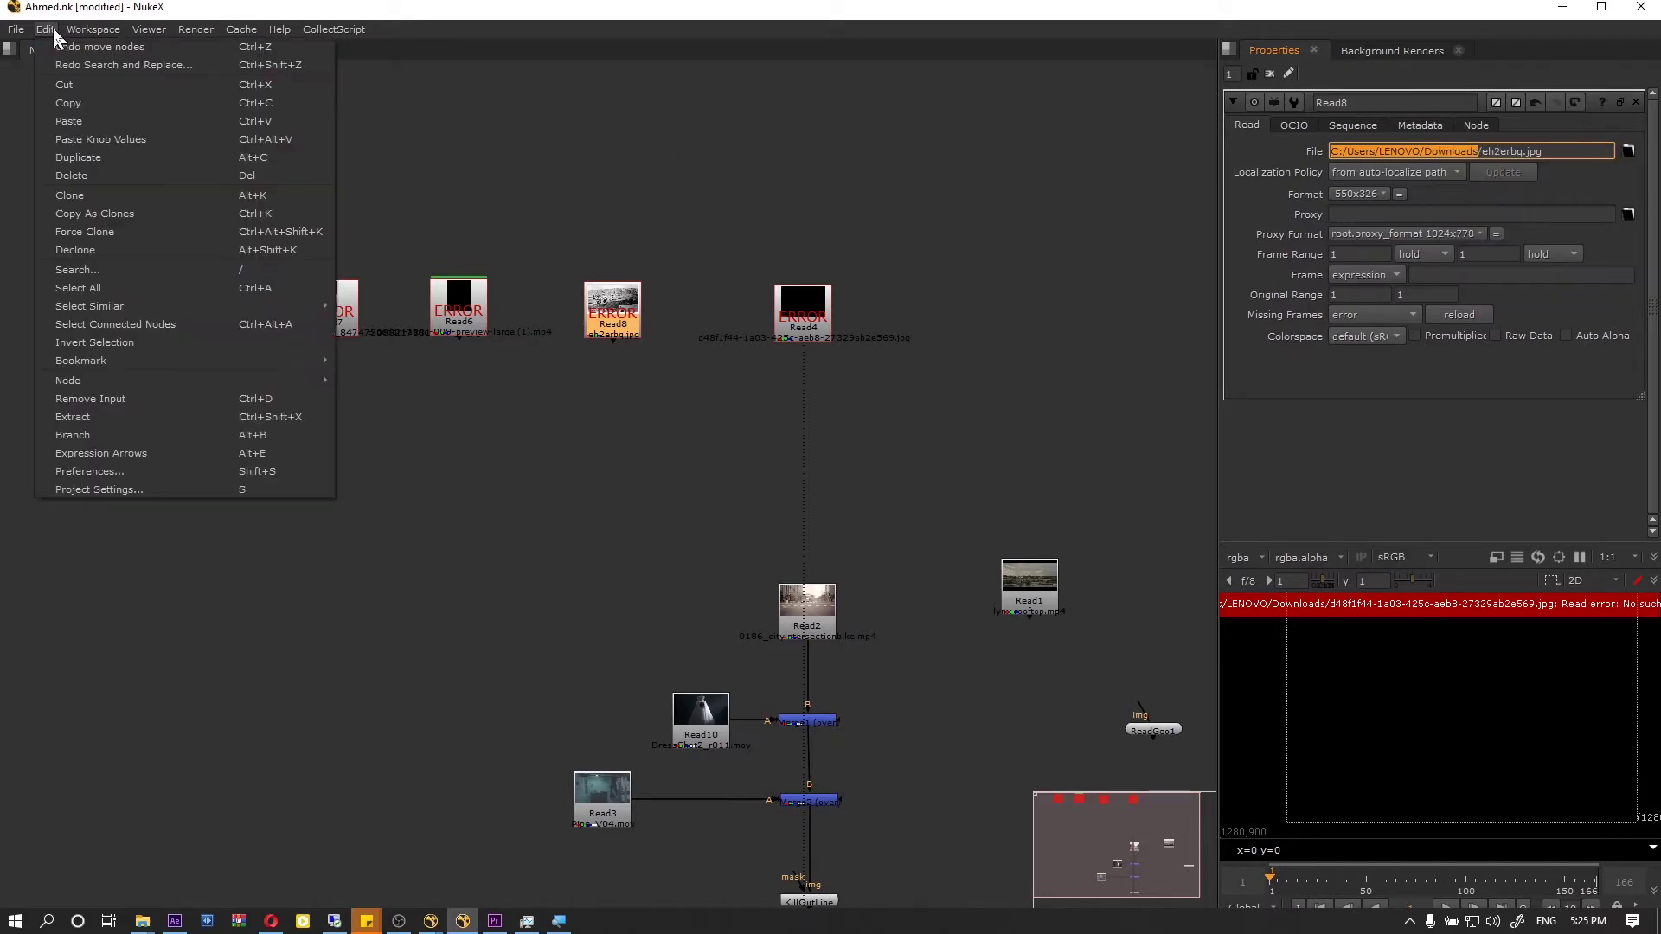
pyautogui.moveTo(1038, 120); pyautogui.dragTo(193, 404)
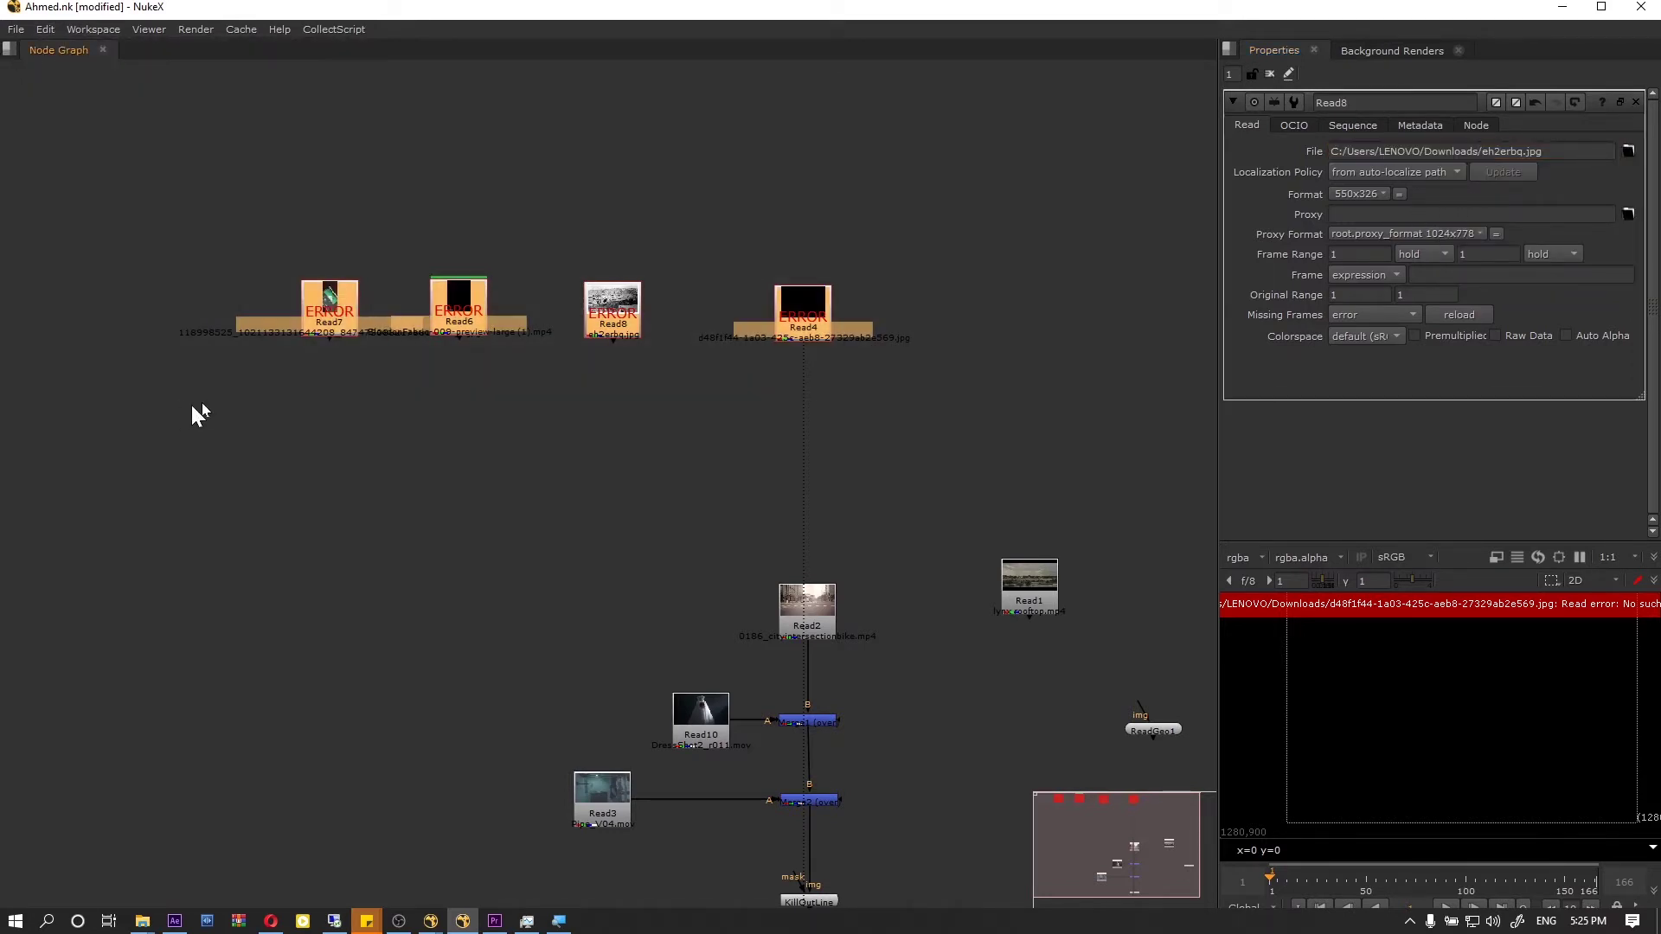
pyautogui.click(45, 29)
pyautogui.moveTo(161, 377)
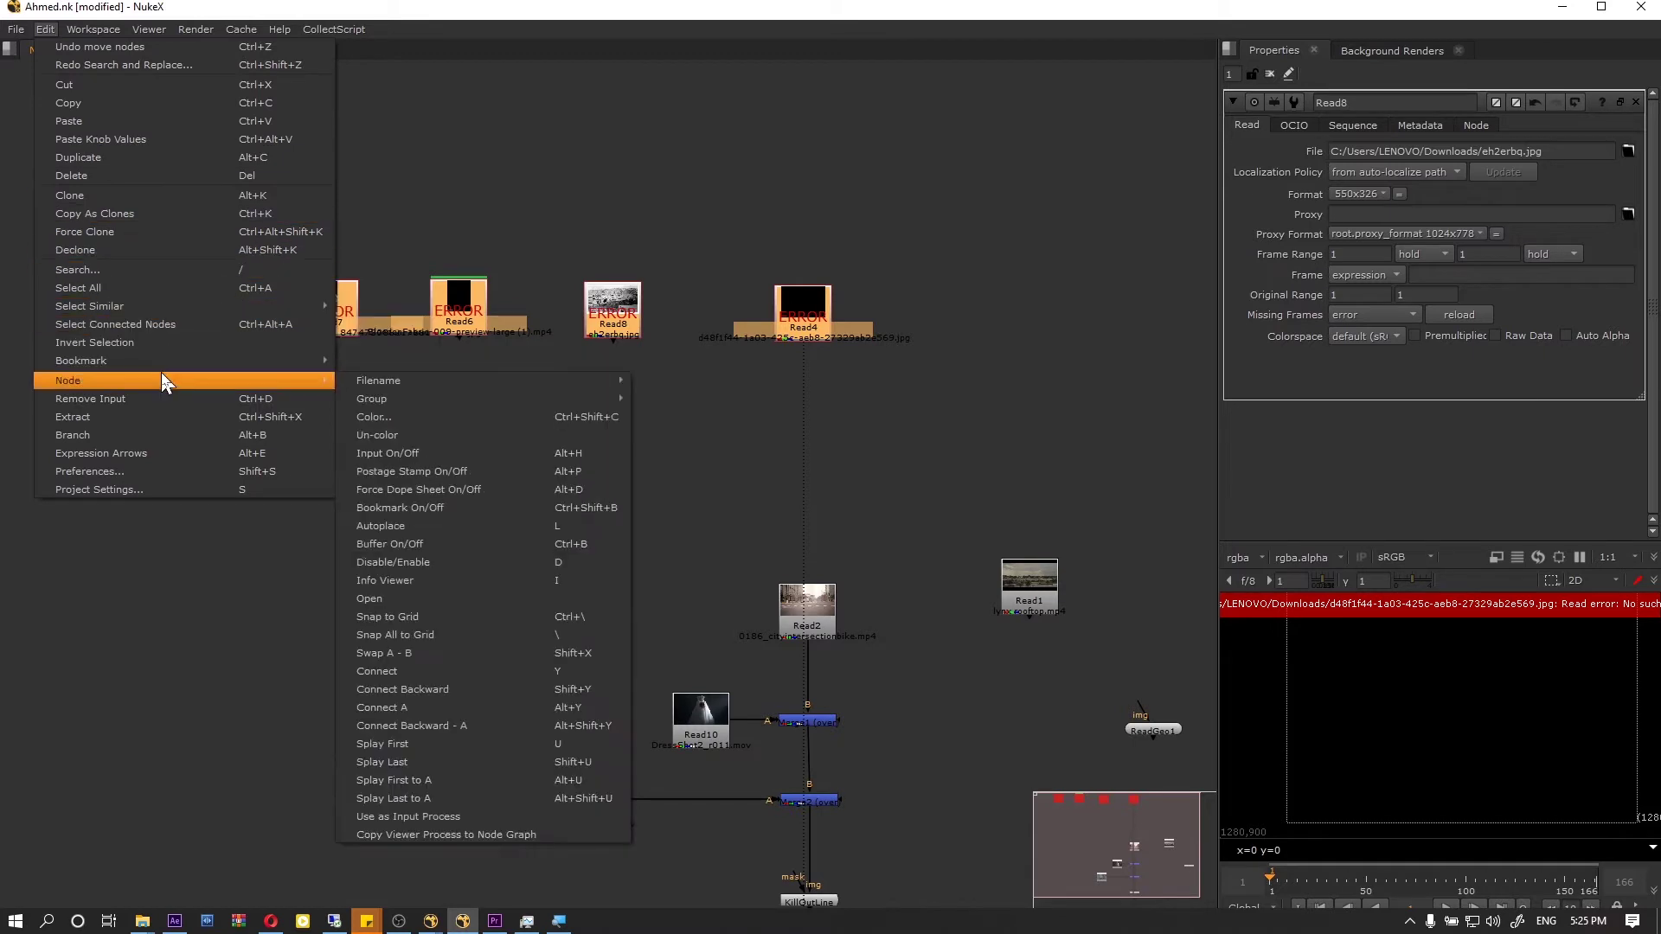
pyautogui.moveTo(424, 382)
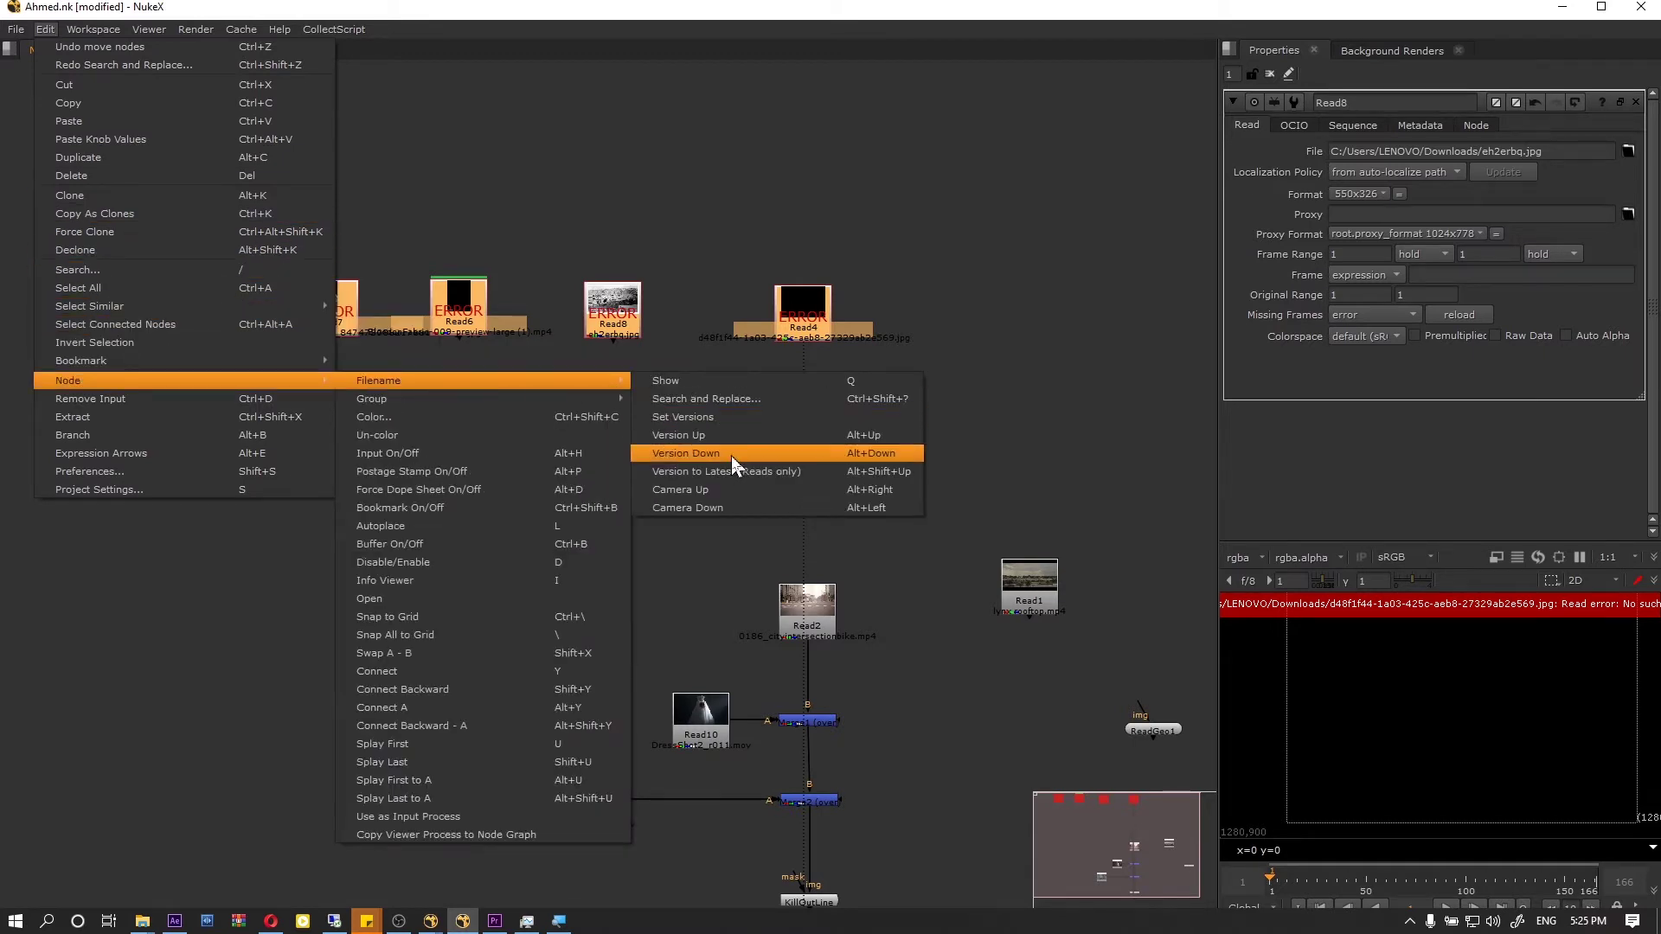
pyautogui.click(737, 402)
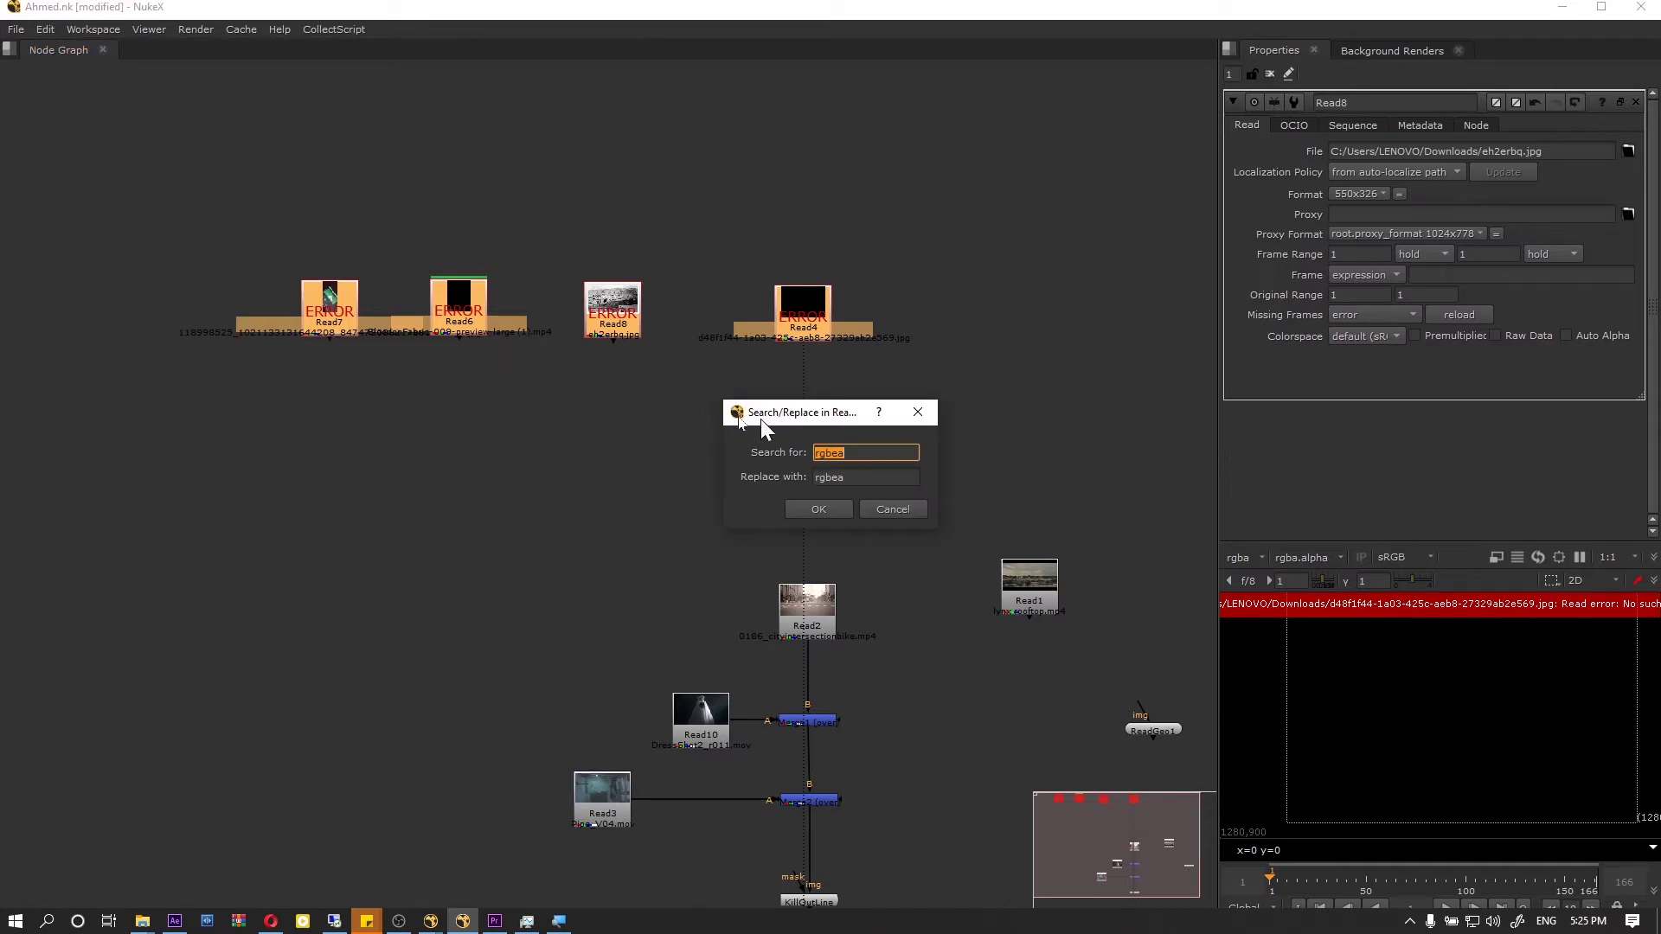
# Step: Widen the Search/Replace dialog and set its search text to C:/Users/LENOVO/Downloads
pyautogui.moveTo(761, 422); pyautogui.dragTo(251, 416)
pyautogui.moveTo(423, 522); pyautogui.dragTo(931, 547)
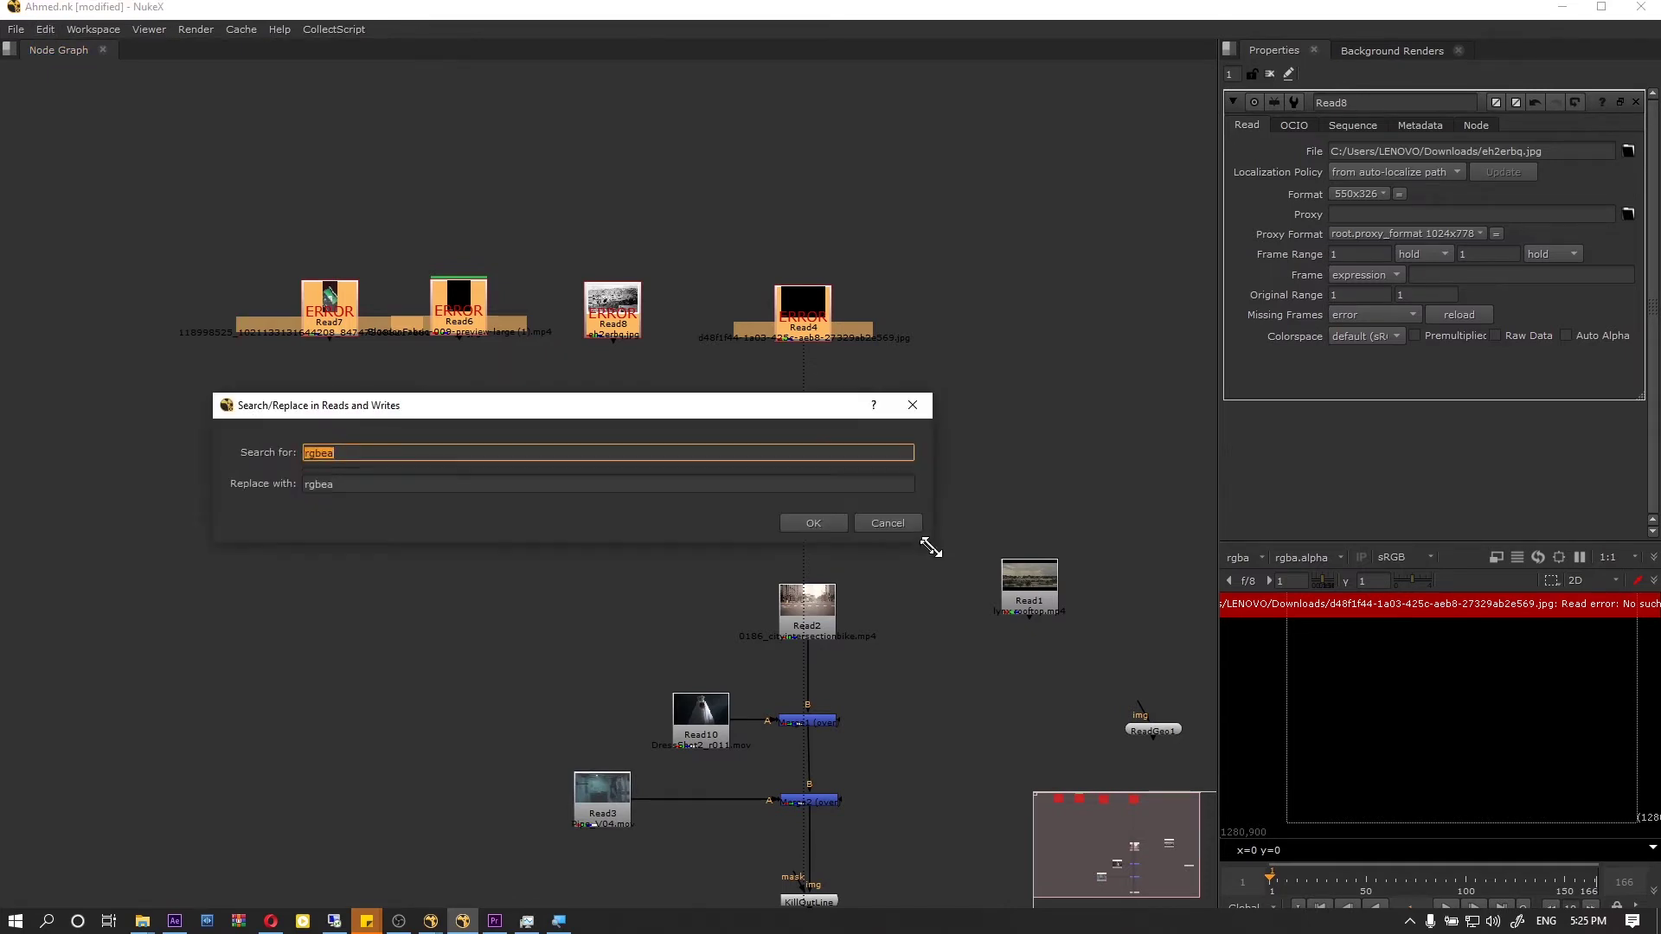
pyautogui.moveTo(564, 408); pyautogui.dragTo(452, 403)
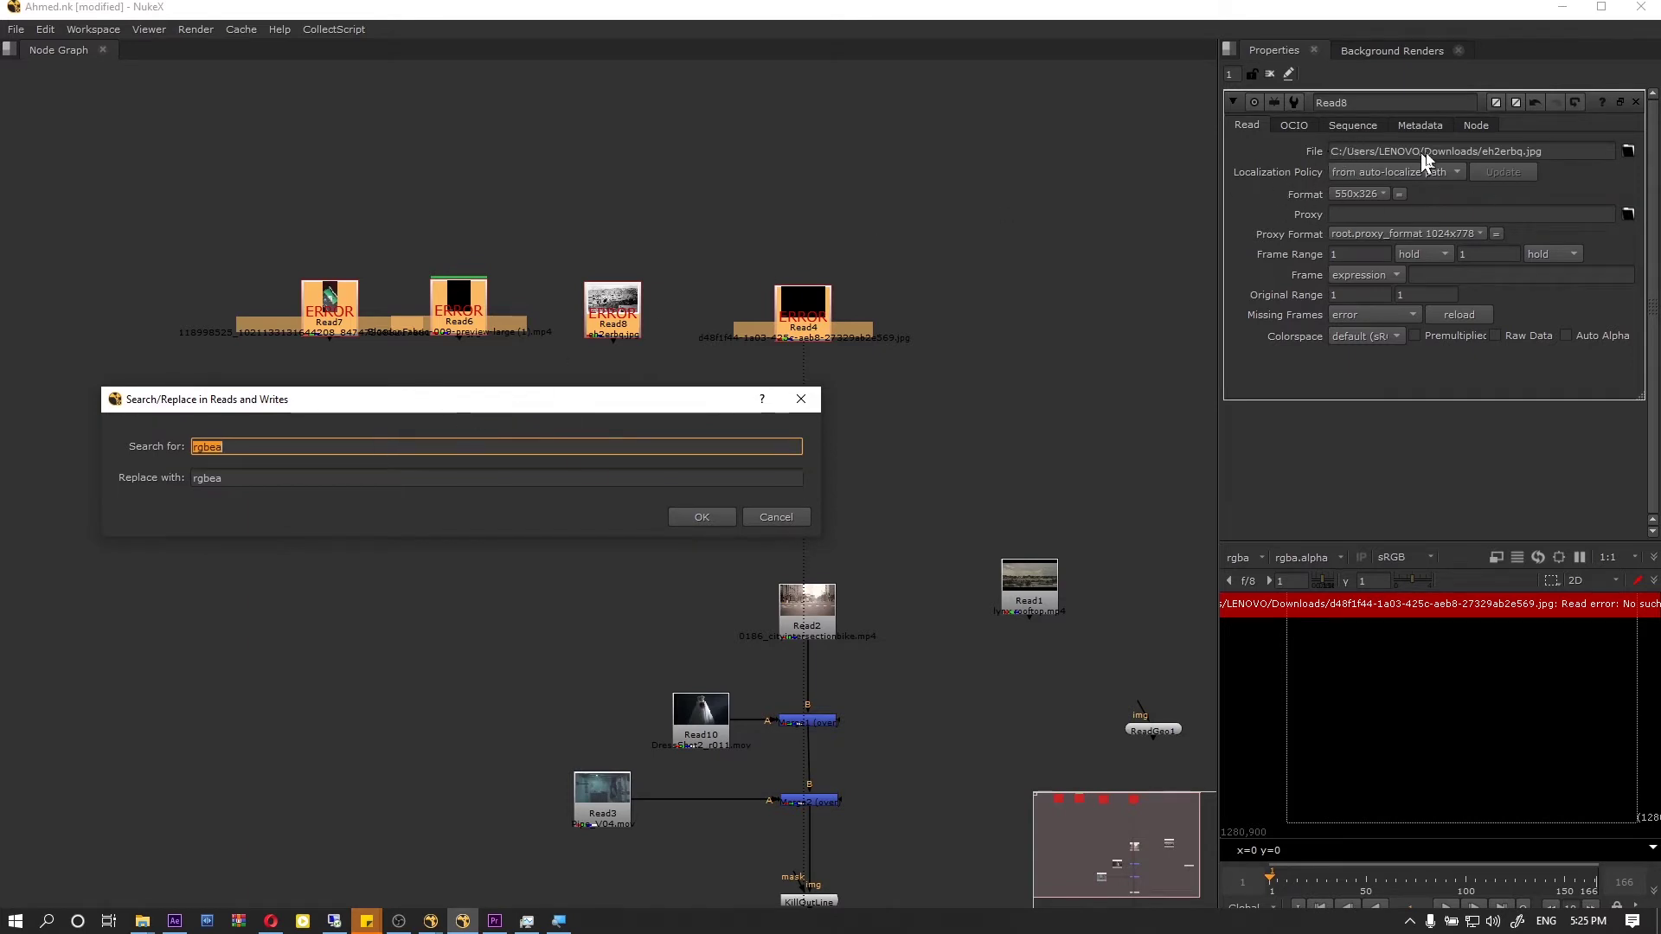
pyautogui.hotkey('ctrl', 'v')
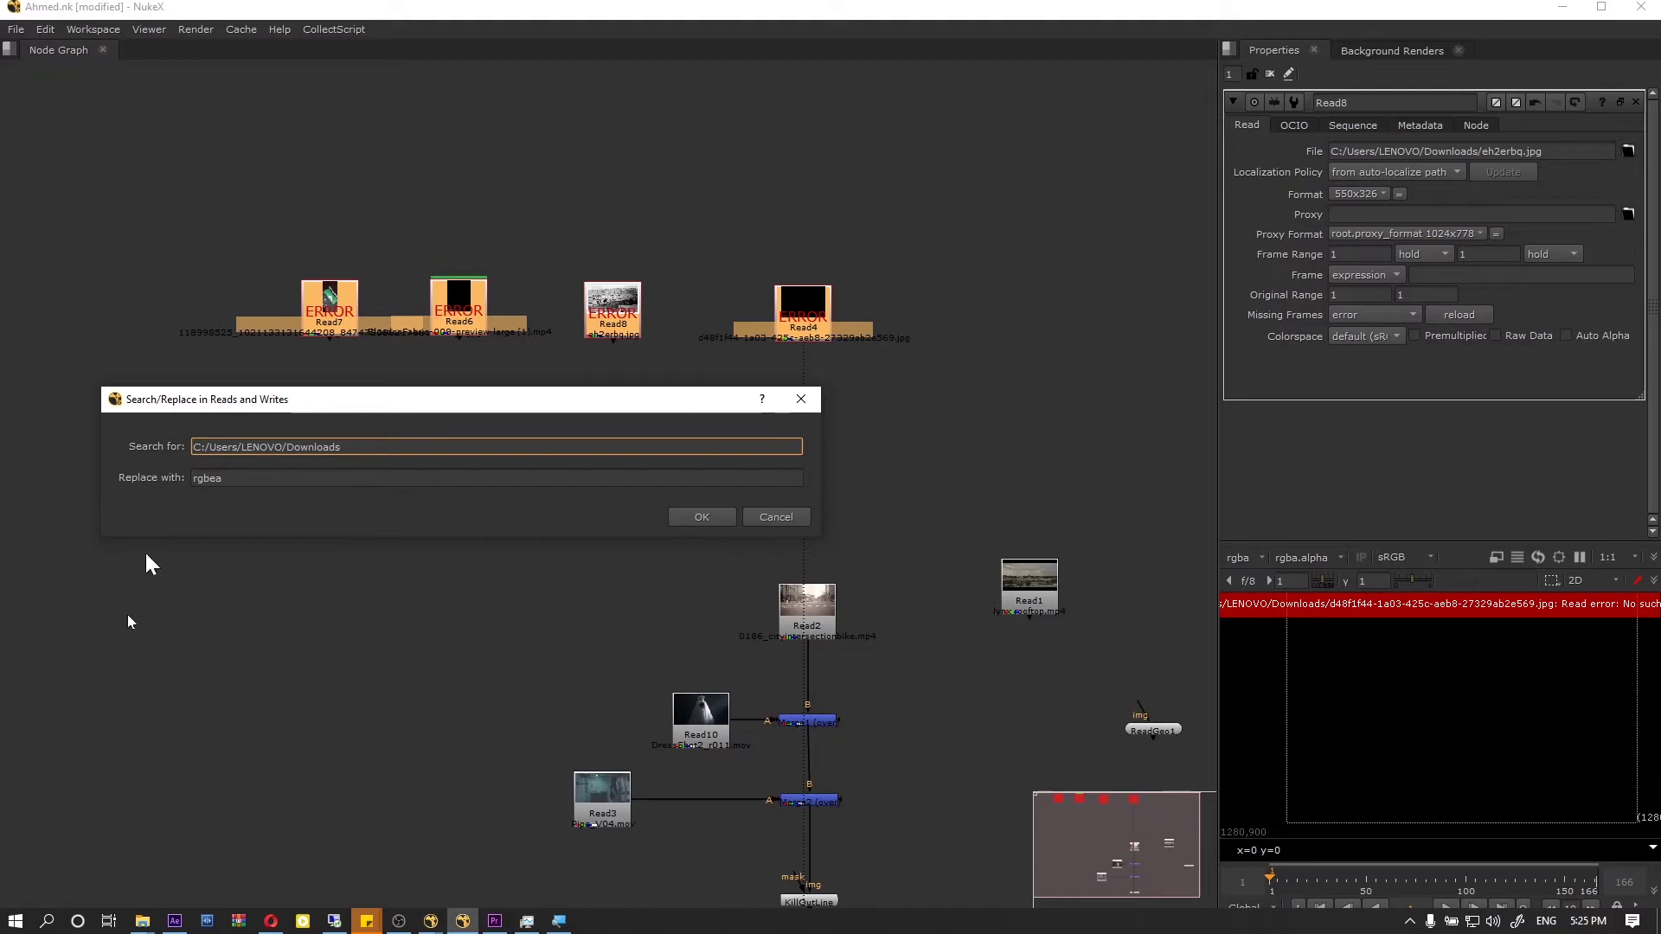
# Step: Switch to File Explorer, copy the folder path D:\Test Project\Footage, and return to NukeX
pyautogui.click(143, 920)
pyautogui.click(117, 835)
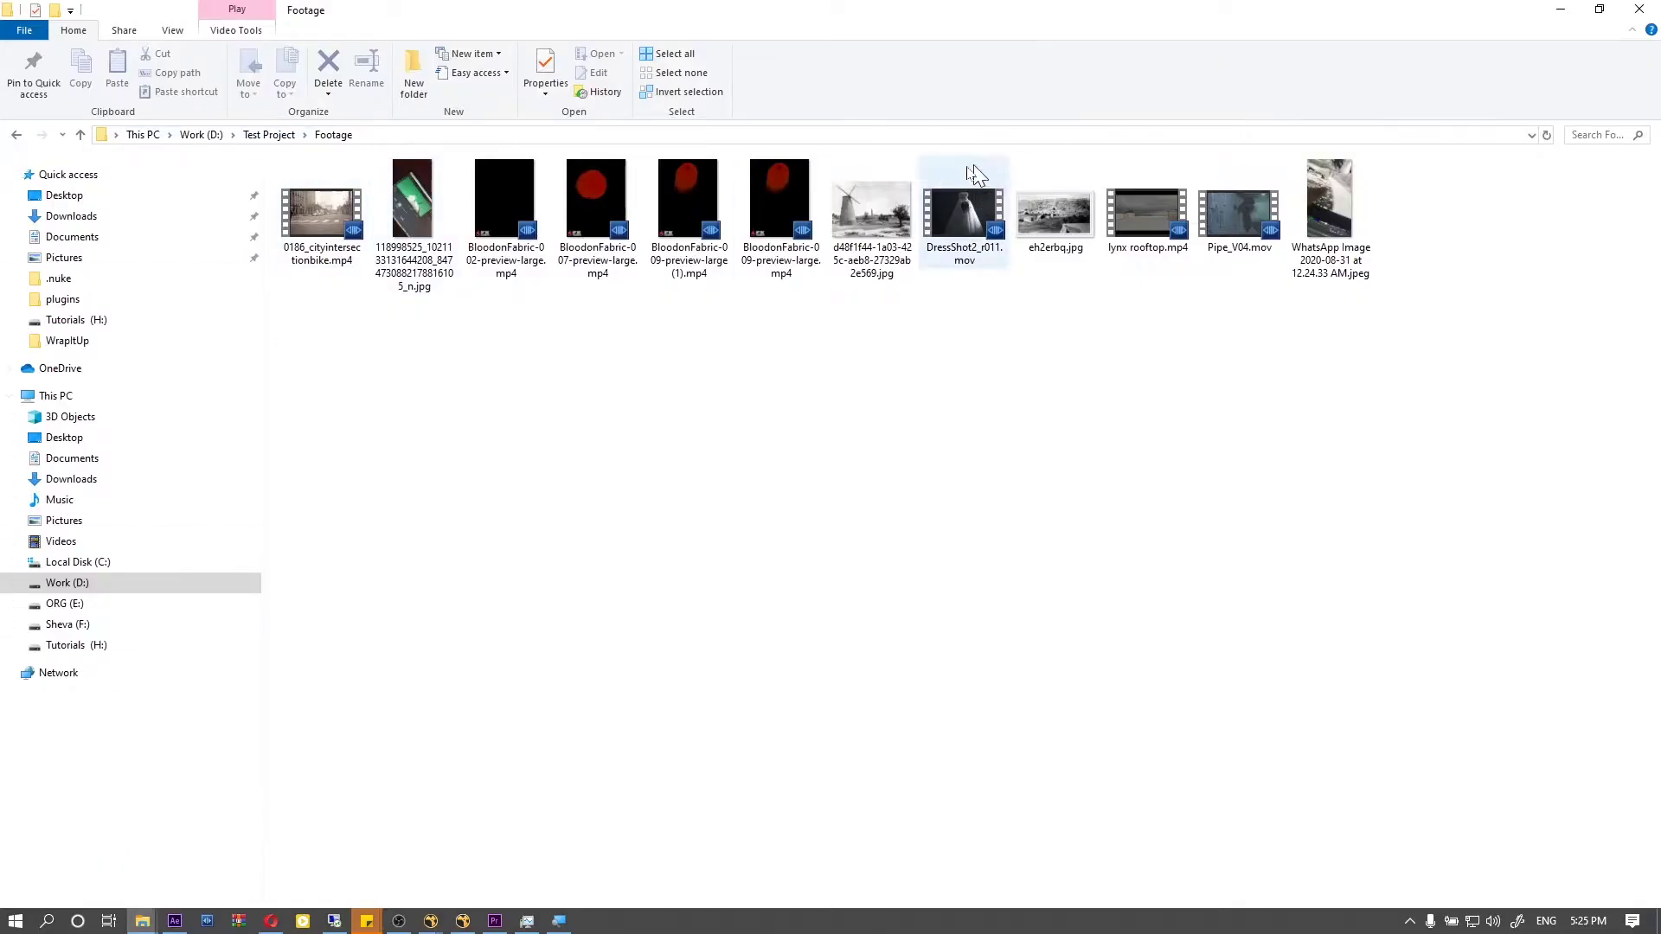
pyautogui.click(377, 137)
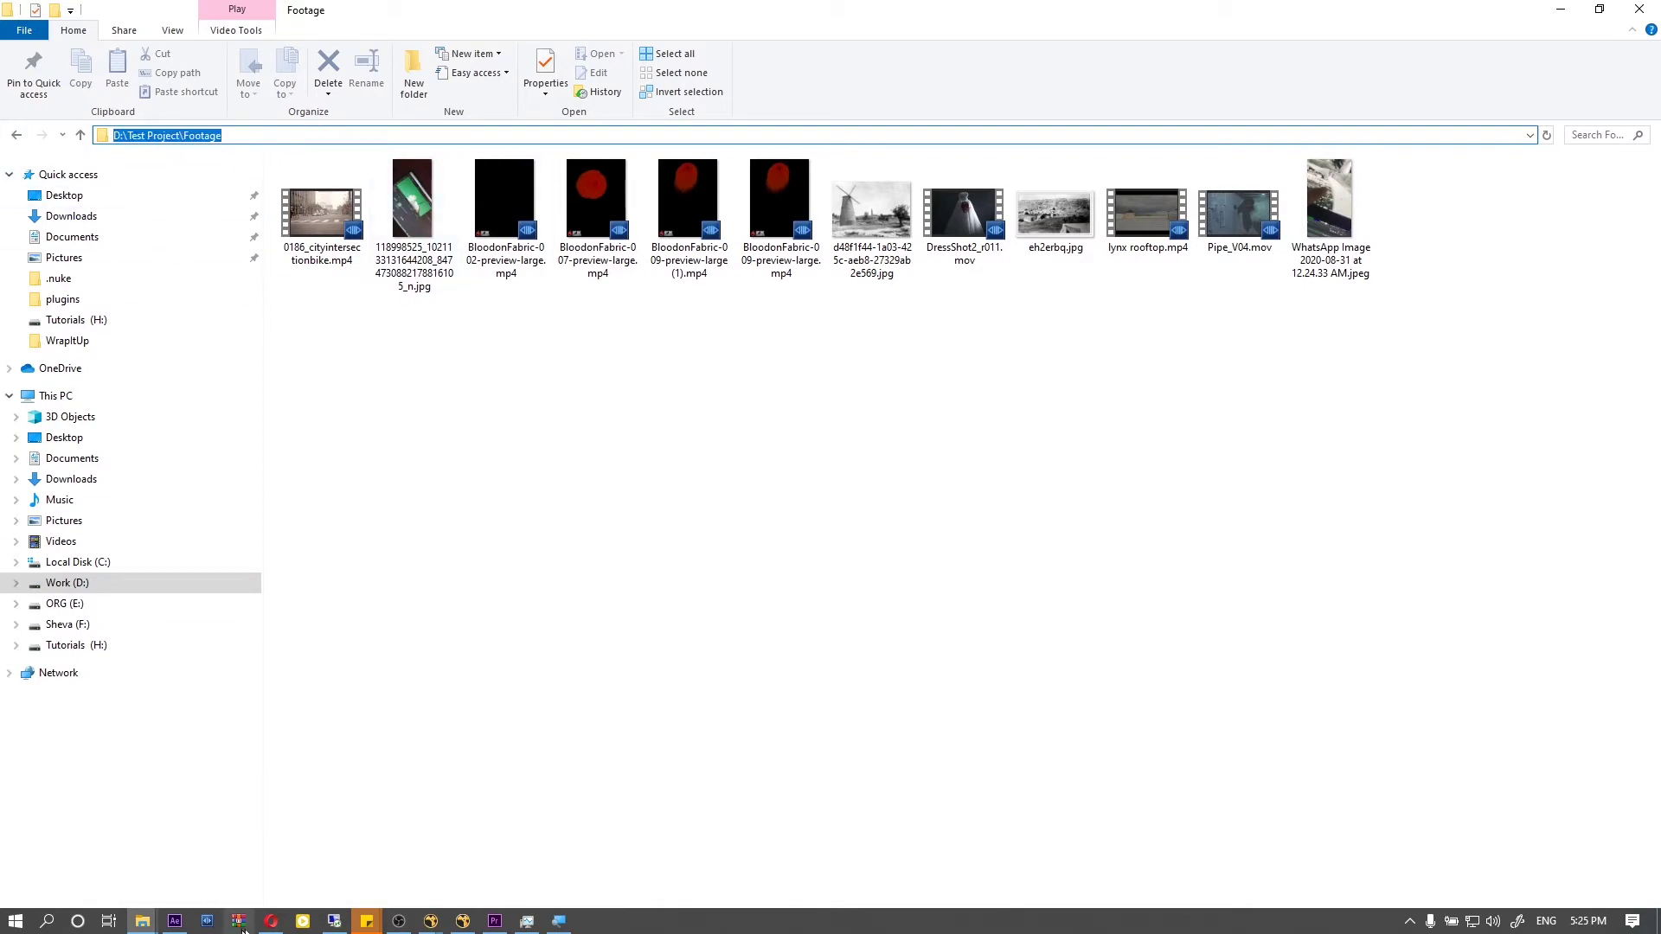
pyautogui.click(463, 922)
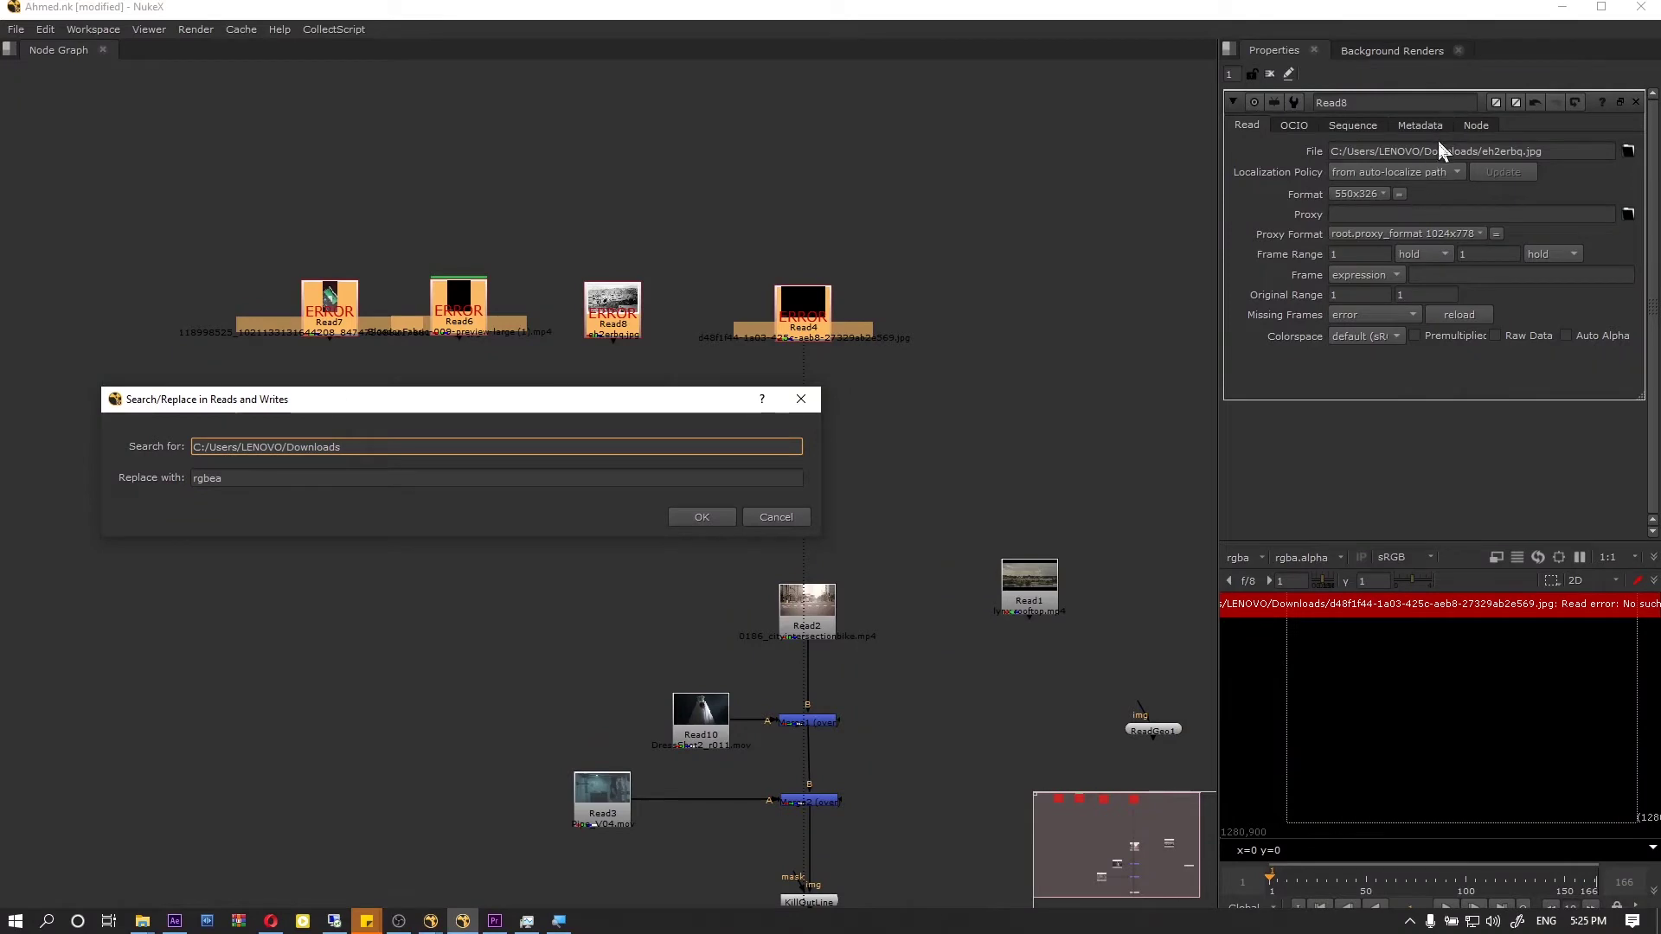
# Step: Set the replacement text to D:/Test Project/Footage and apply the replacement to the selected Read nodes' filenames
pyautogui.click(274, 482)
pyautogui.doubleClick(216, 477)
pyautogui.hotkey('ctrl', 'v')
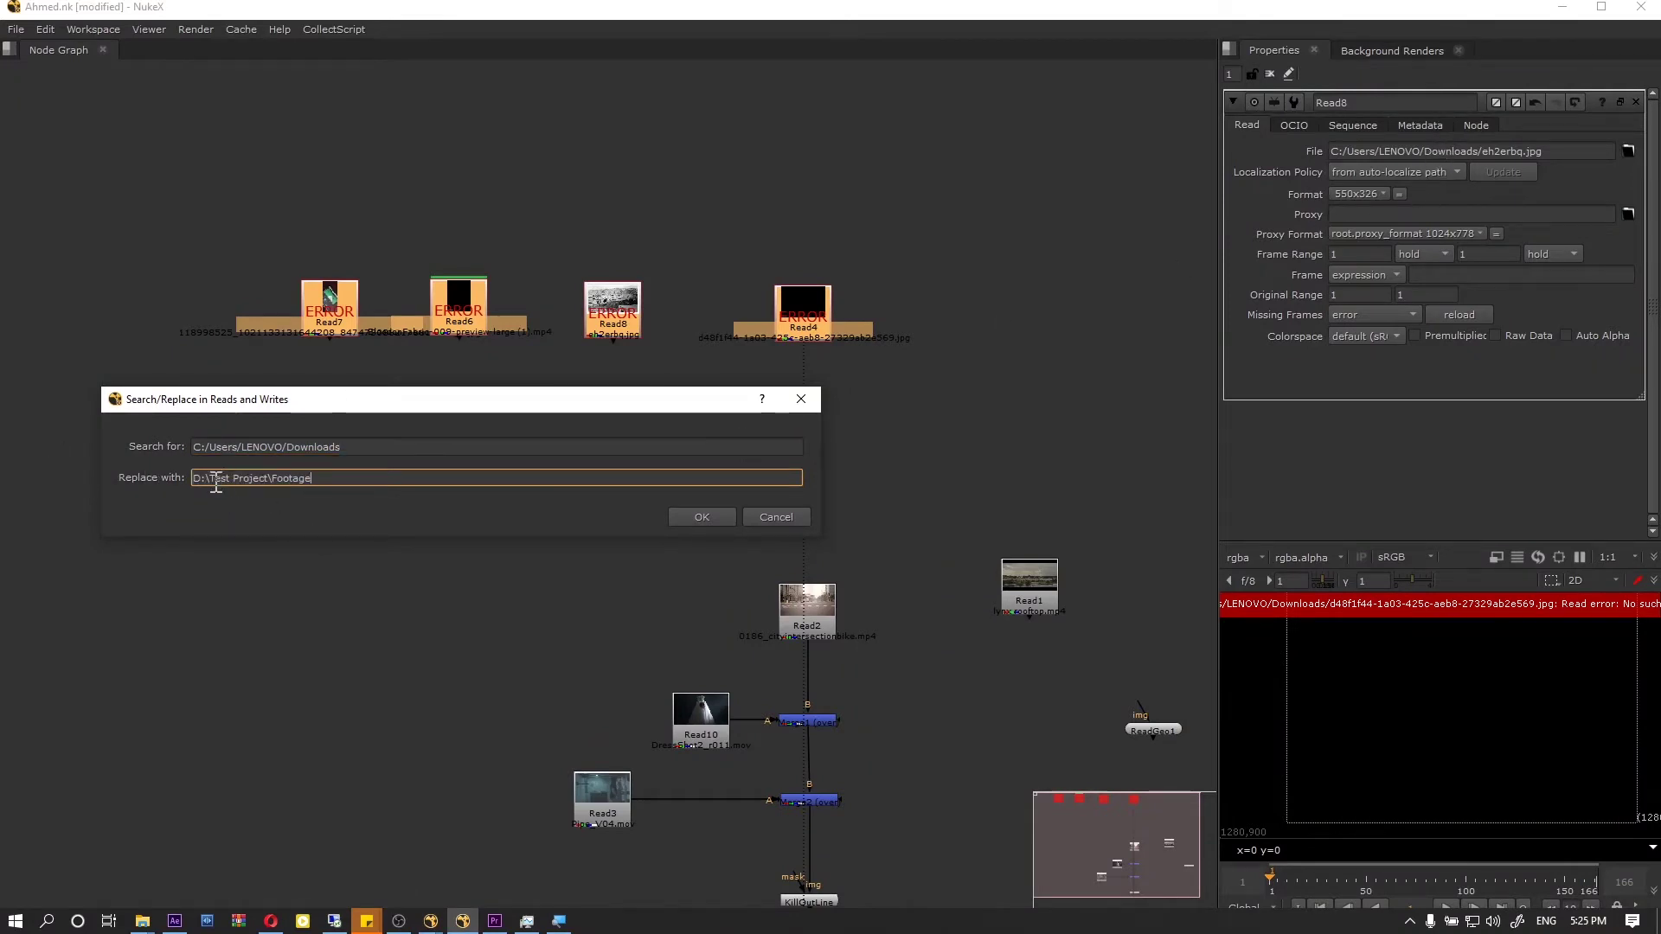
pyautogui.press('BackSpace')
pyautogui.write('/')
pyautogui.click(270, 478)
pyautogui.click(711, 516)
# Step: Inspect the relinked Read nodes in the top row and check the folder in Read4's file path
pyautogui.moveTo(237, 166); pyautogui.dragTo(984, 374)
pyautogui.click(823, 351)
pyautogui.doubleClick(803, 307)
pyautogui.click(1461, 151)
pyautogui.moveTo(1390, 152); pyautogui.dragTo(1126, 152)
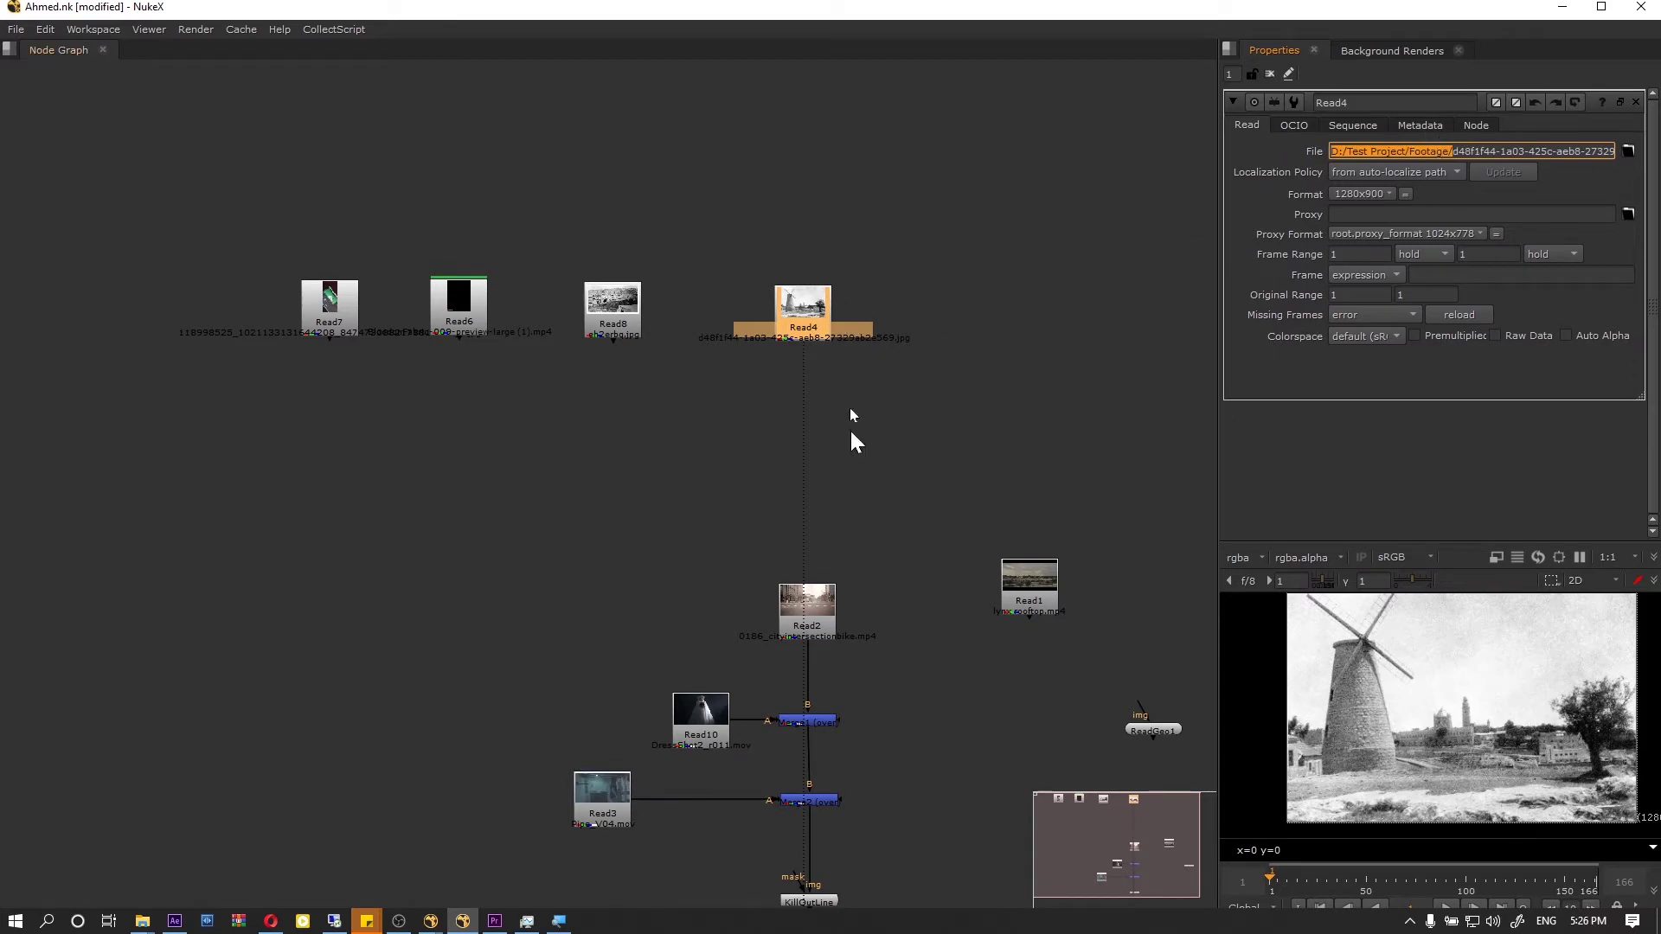
pyautogui.scroll(-4, 862, 508)
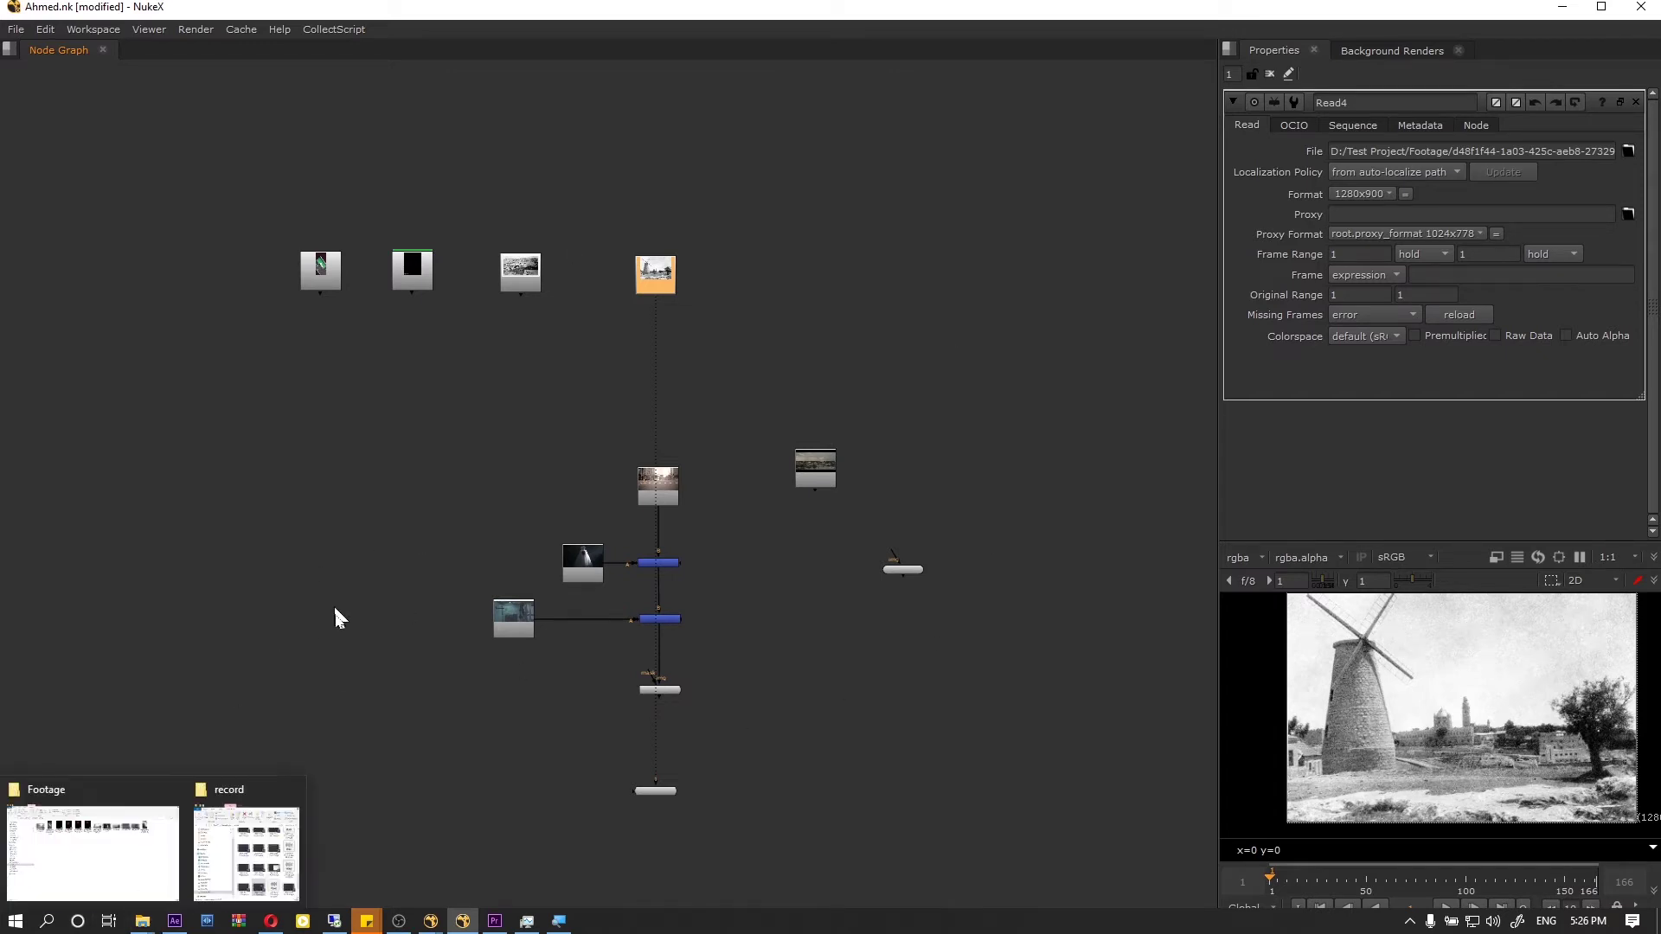
pyautogui.moveTo(251, 152); pyautogui.dragTo(1069, 484)
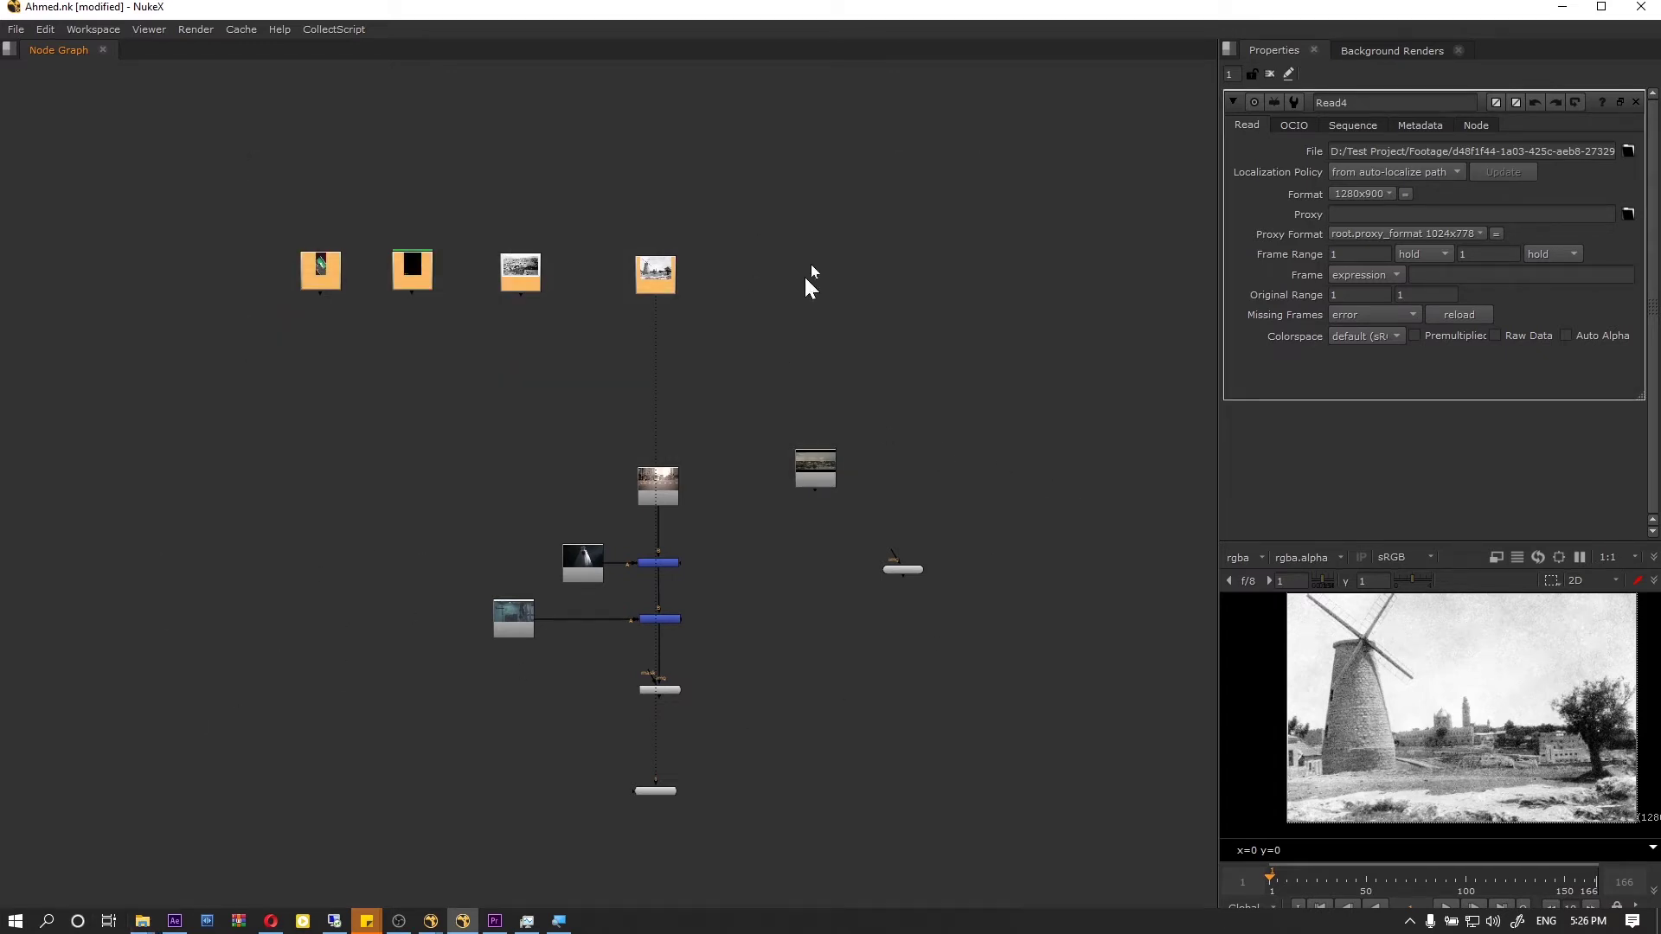
pyautogui.moveTo(1439, 150); pyautogui.dragTo(1329, 153)
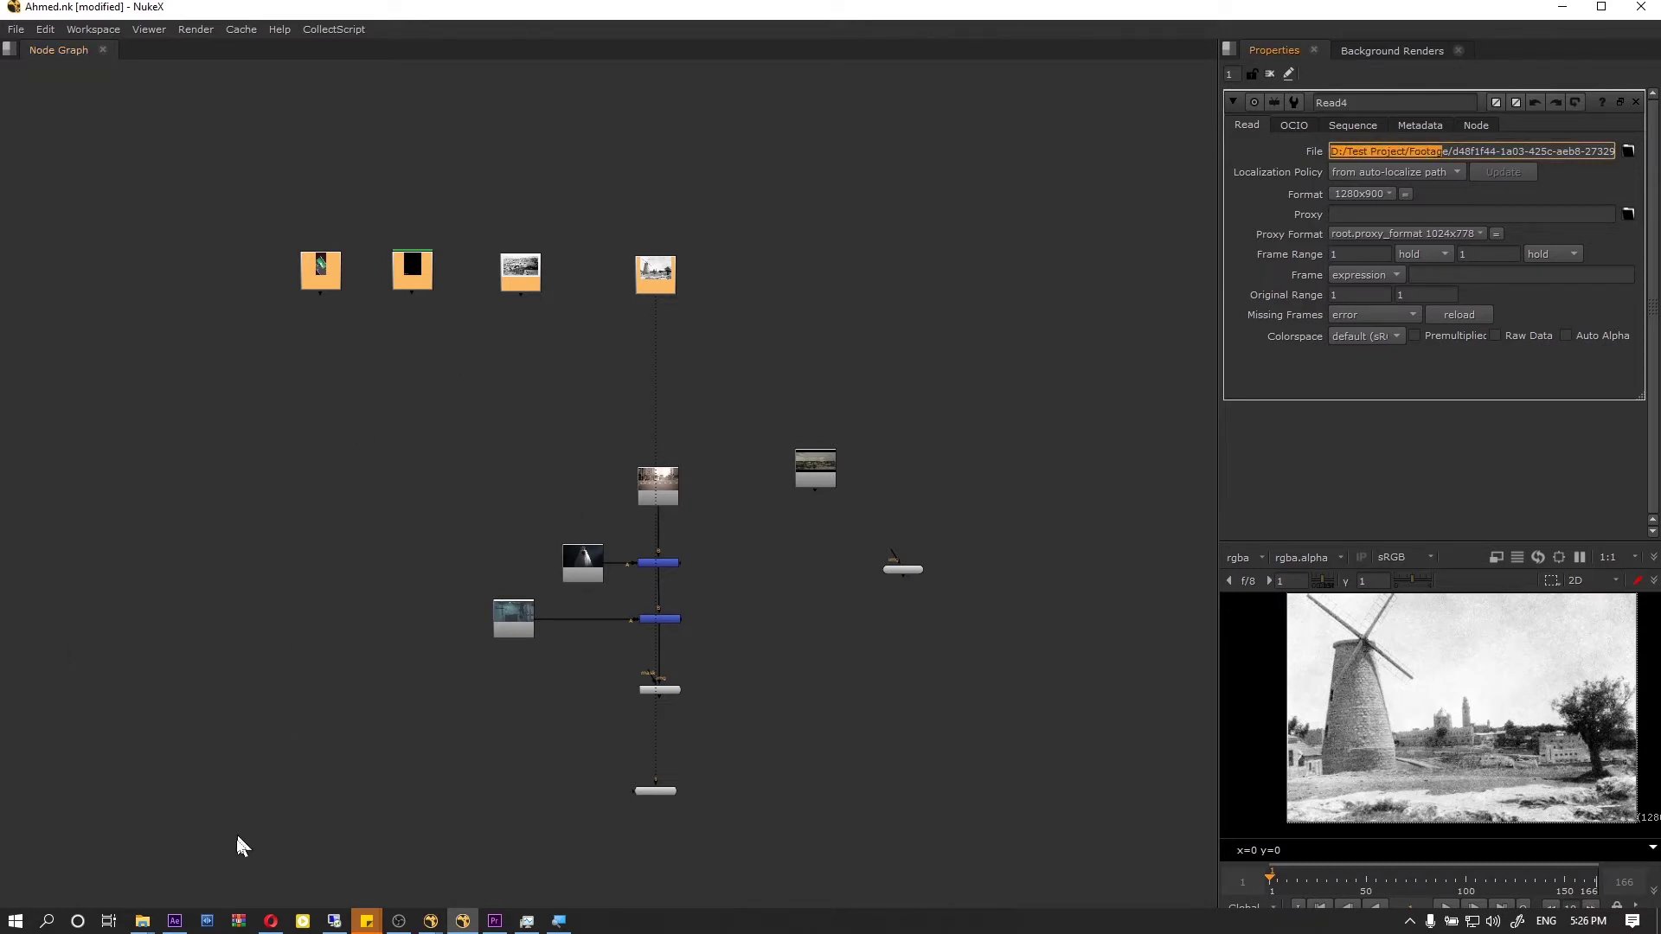
# Step: Switch to File Explorer and move the Test Project folder from drive D: to the root of drive F:
pyautogui.click(151, 922)
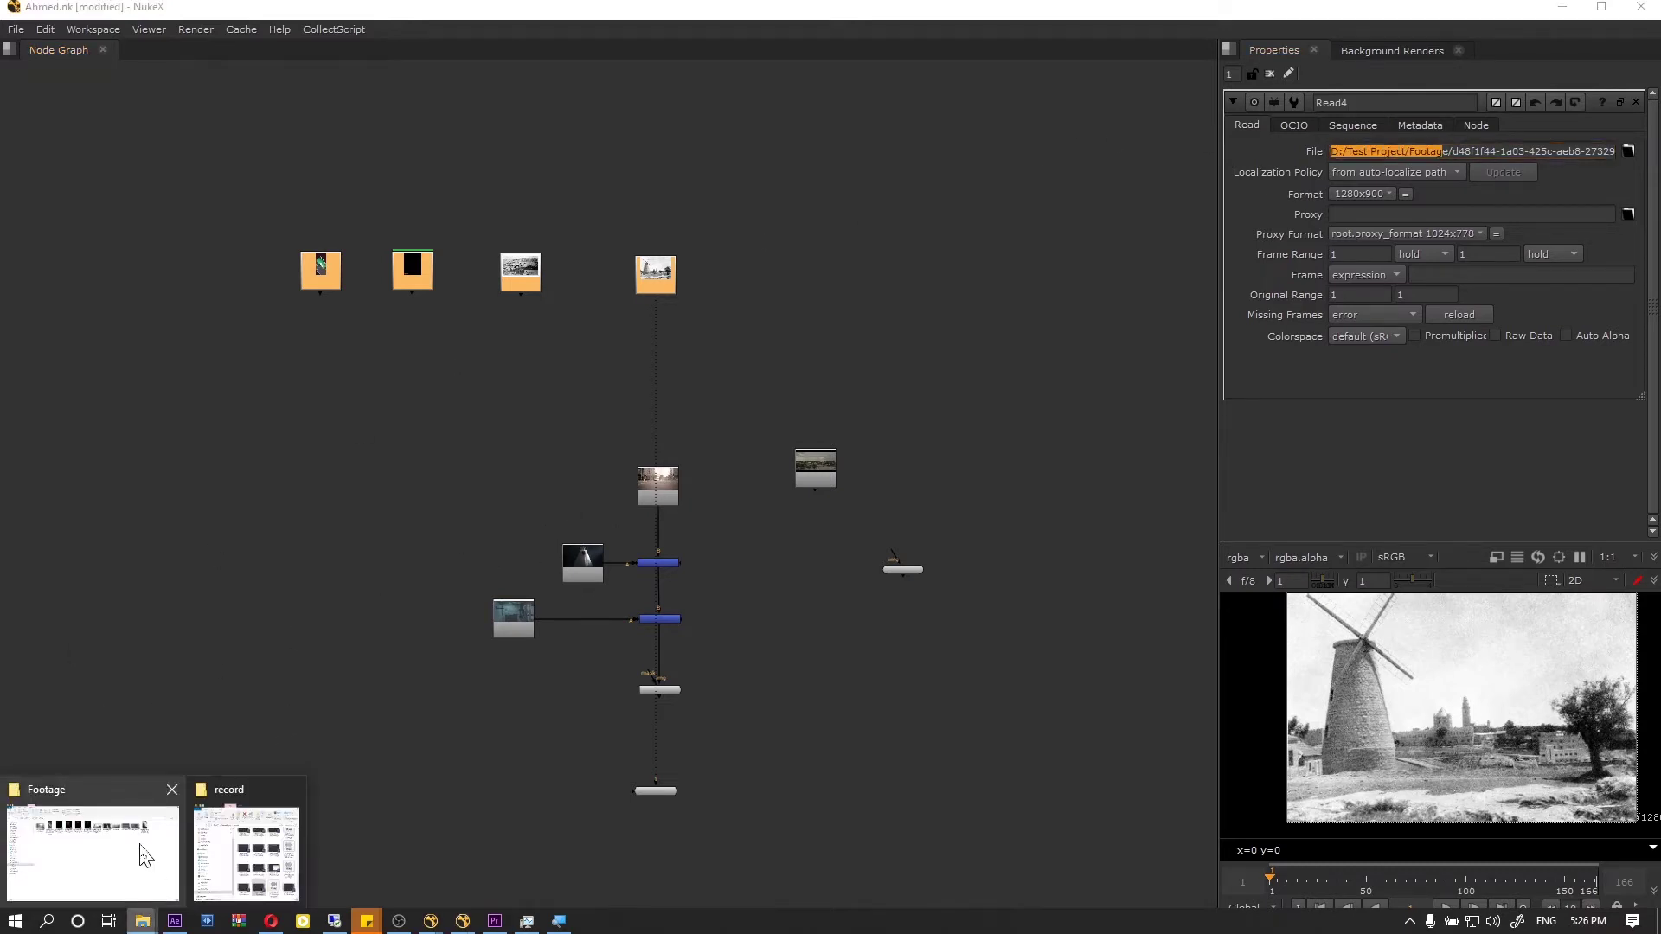
pyautogui.click(71, 868)
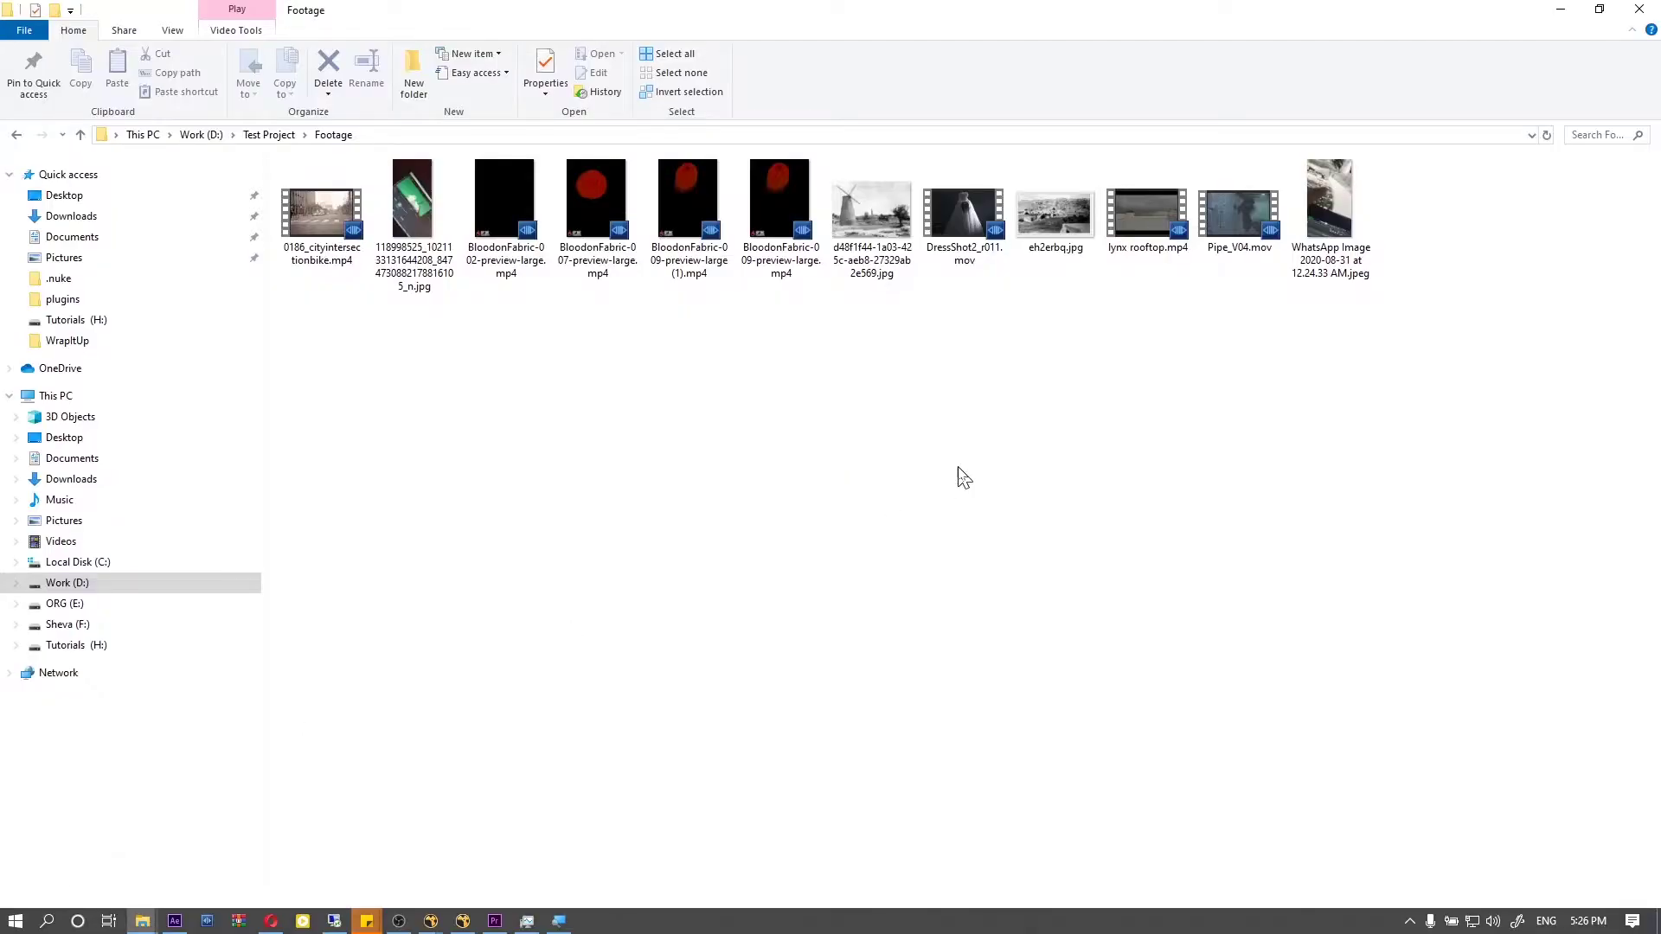
pyautogui.click(281, 137)
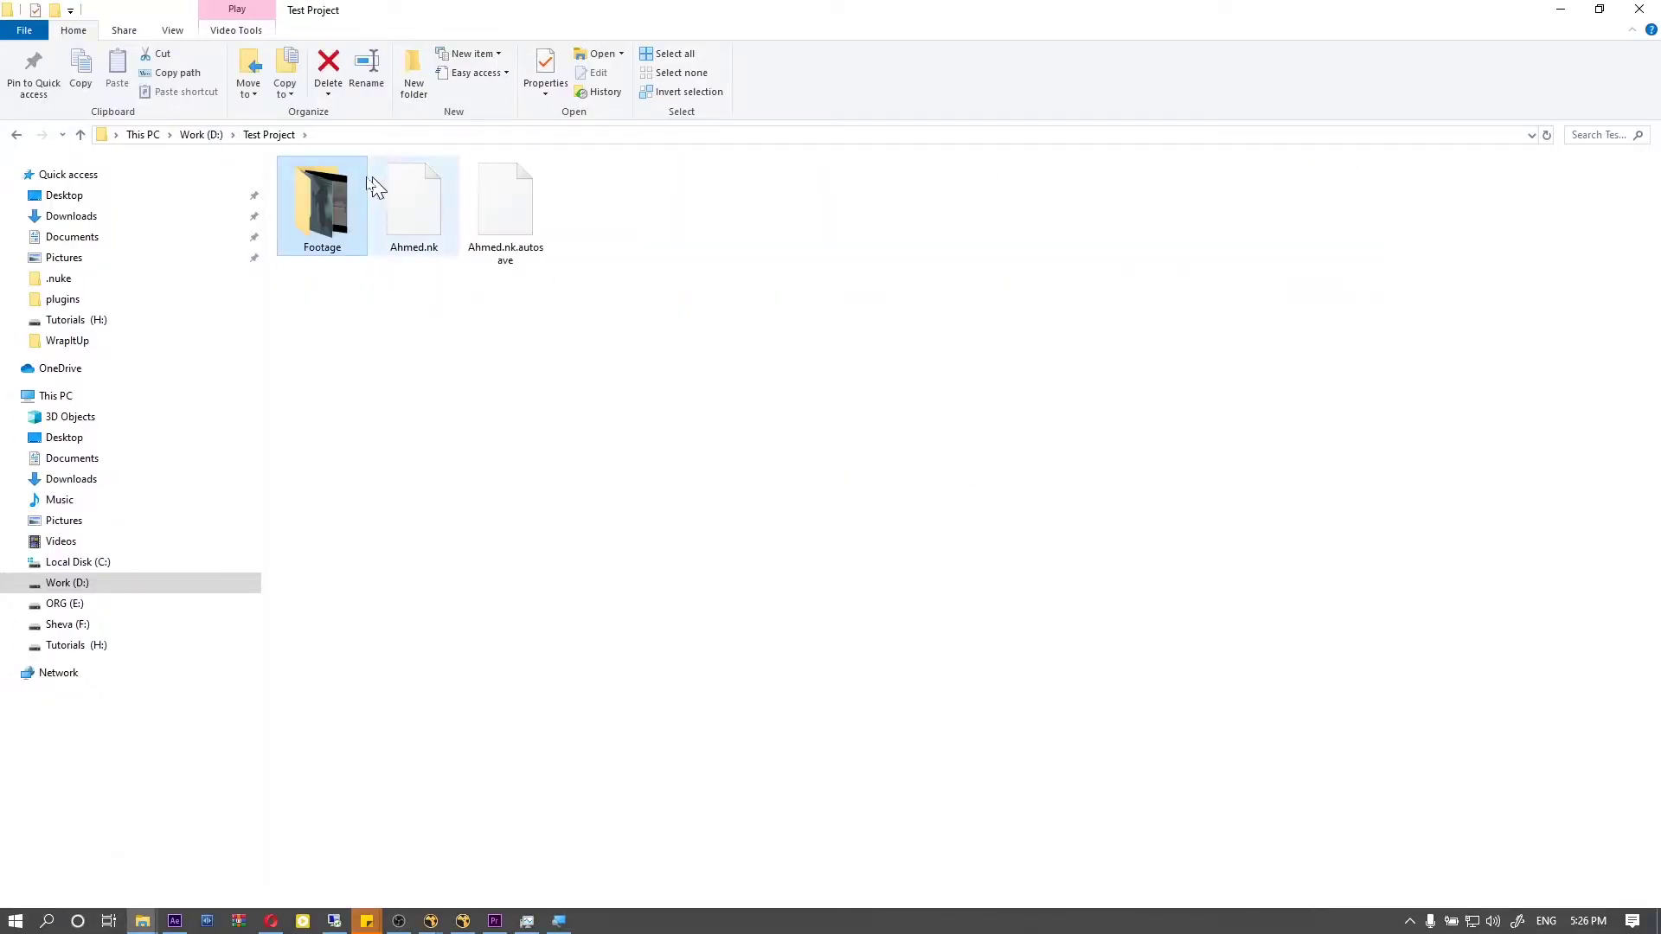
pyautogui.click(208, 136)
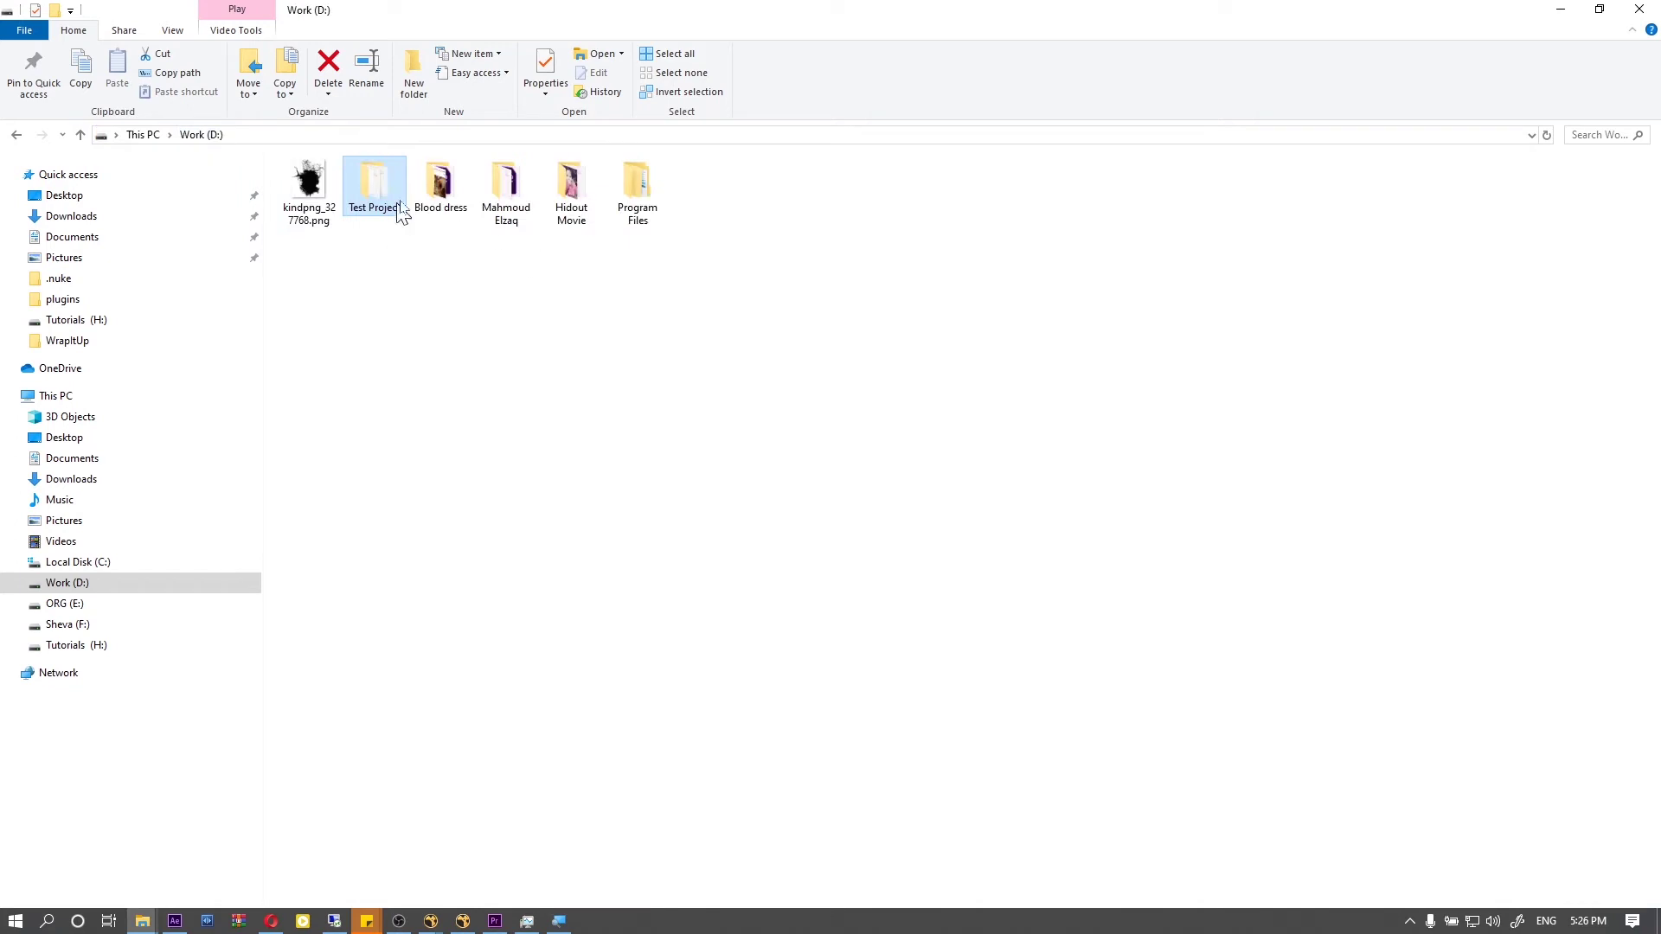
pyautogui.doubleClick(394, 195)
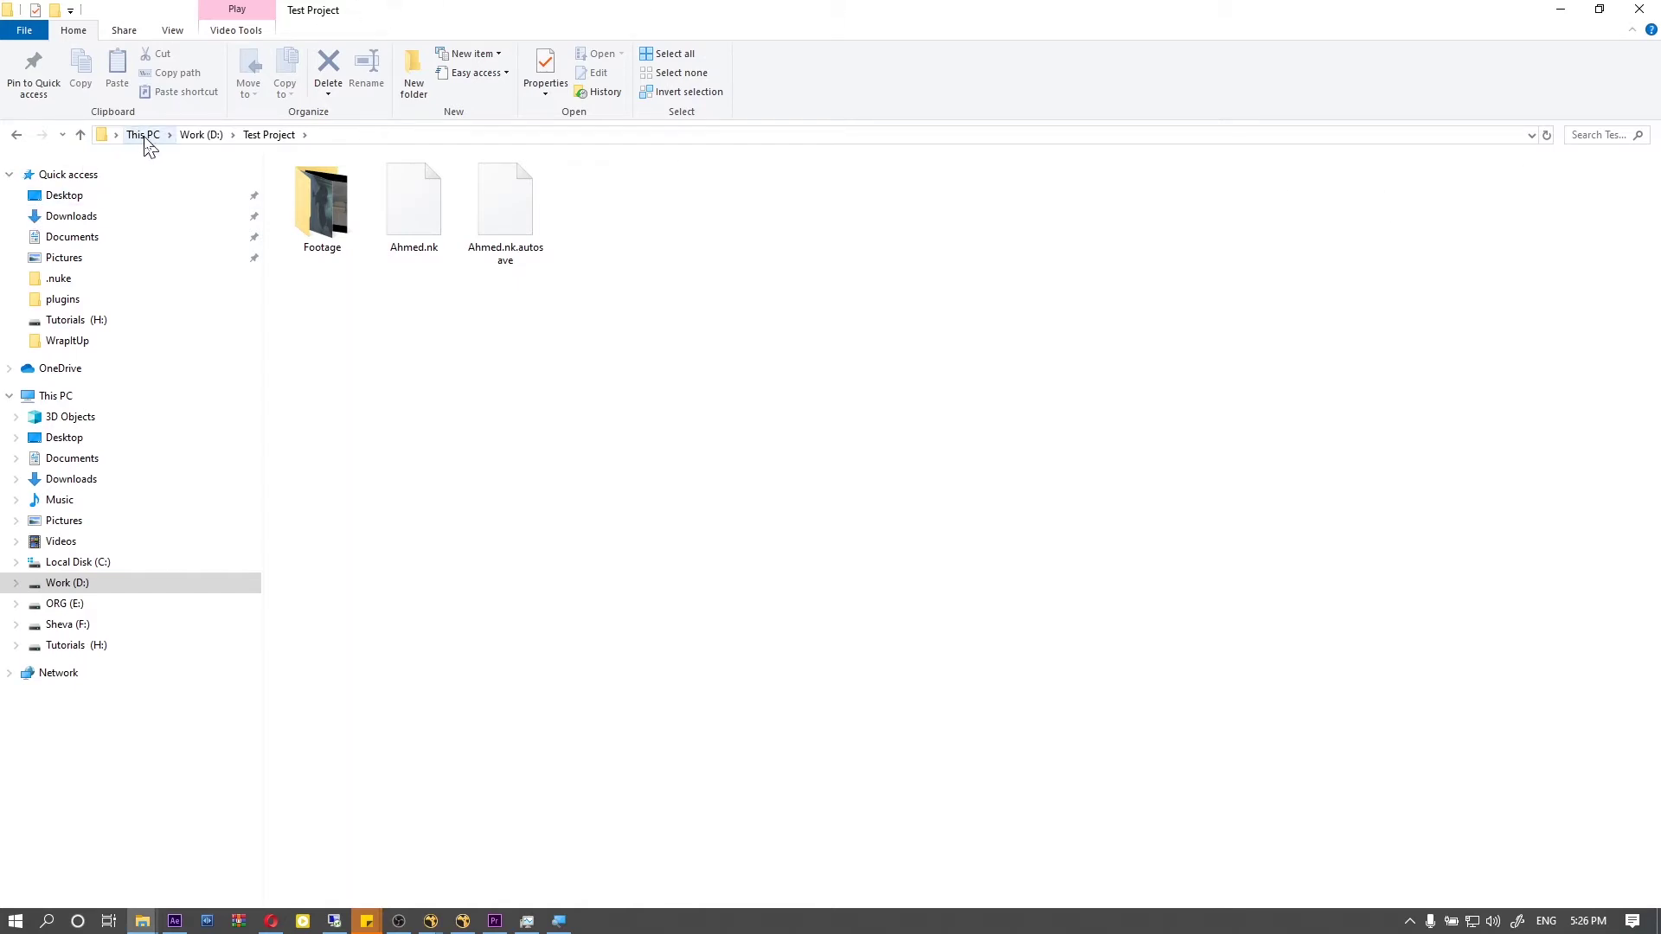
pyautogui.click(192, 138)
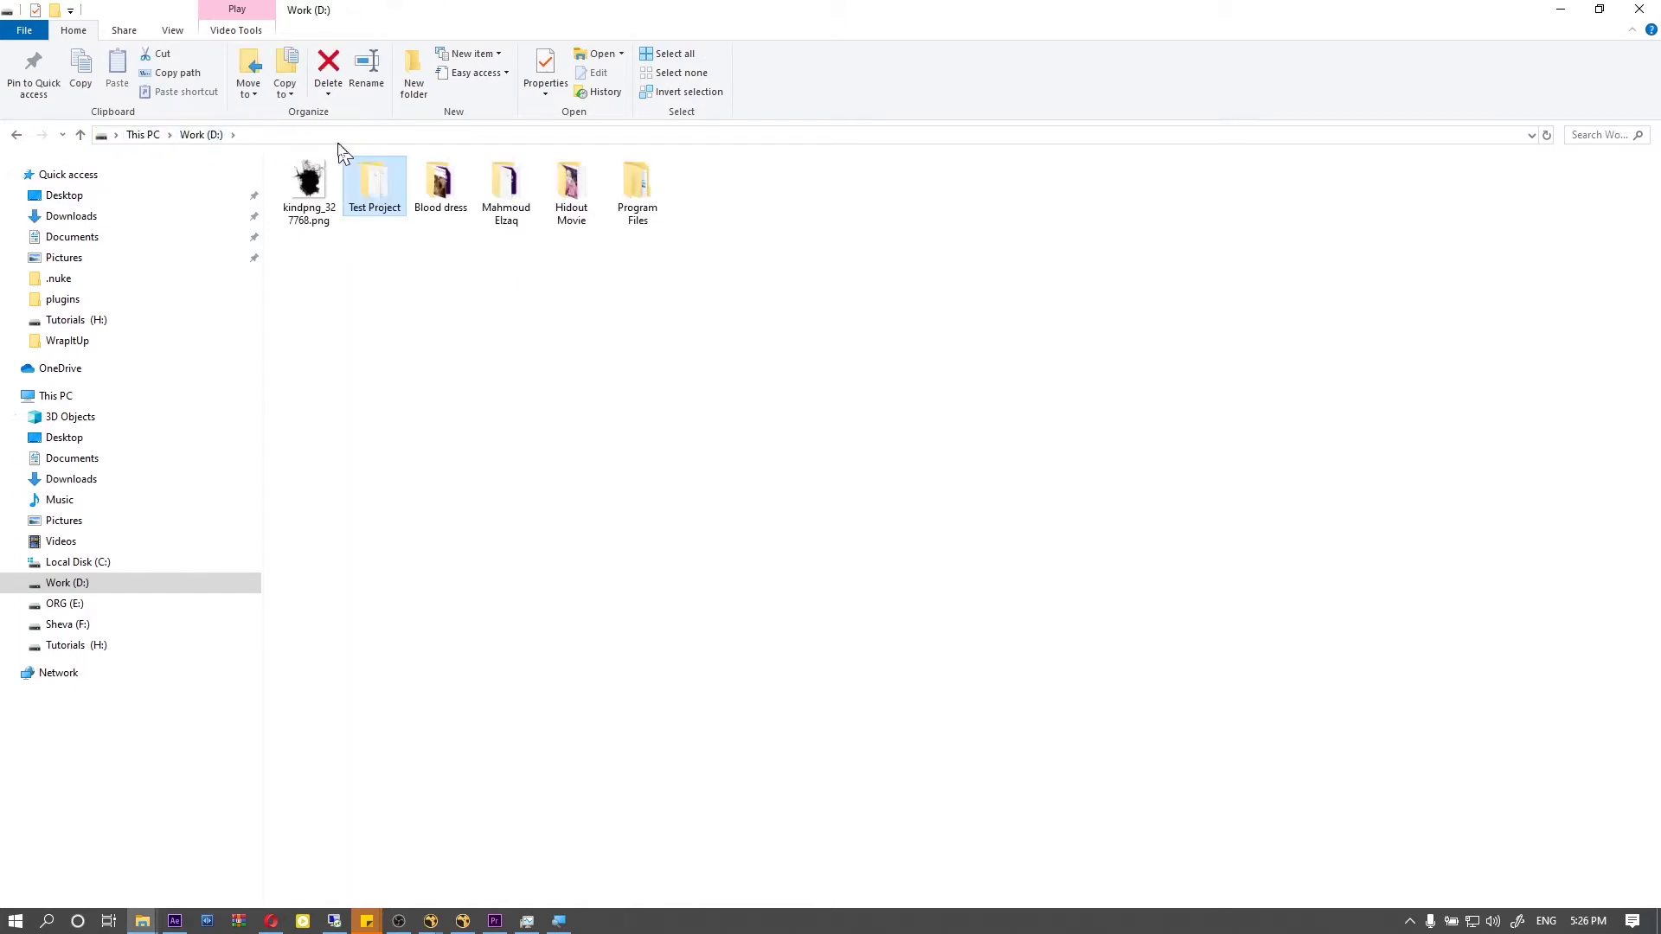
pyautogui.hotkey('ctrl', 'c')
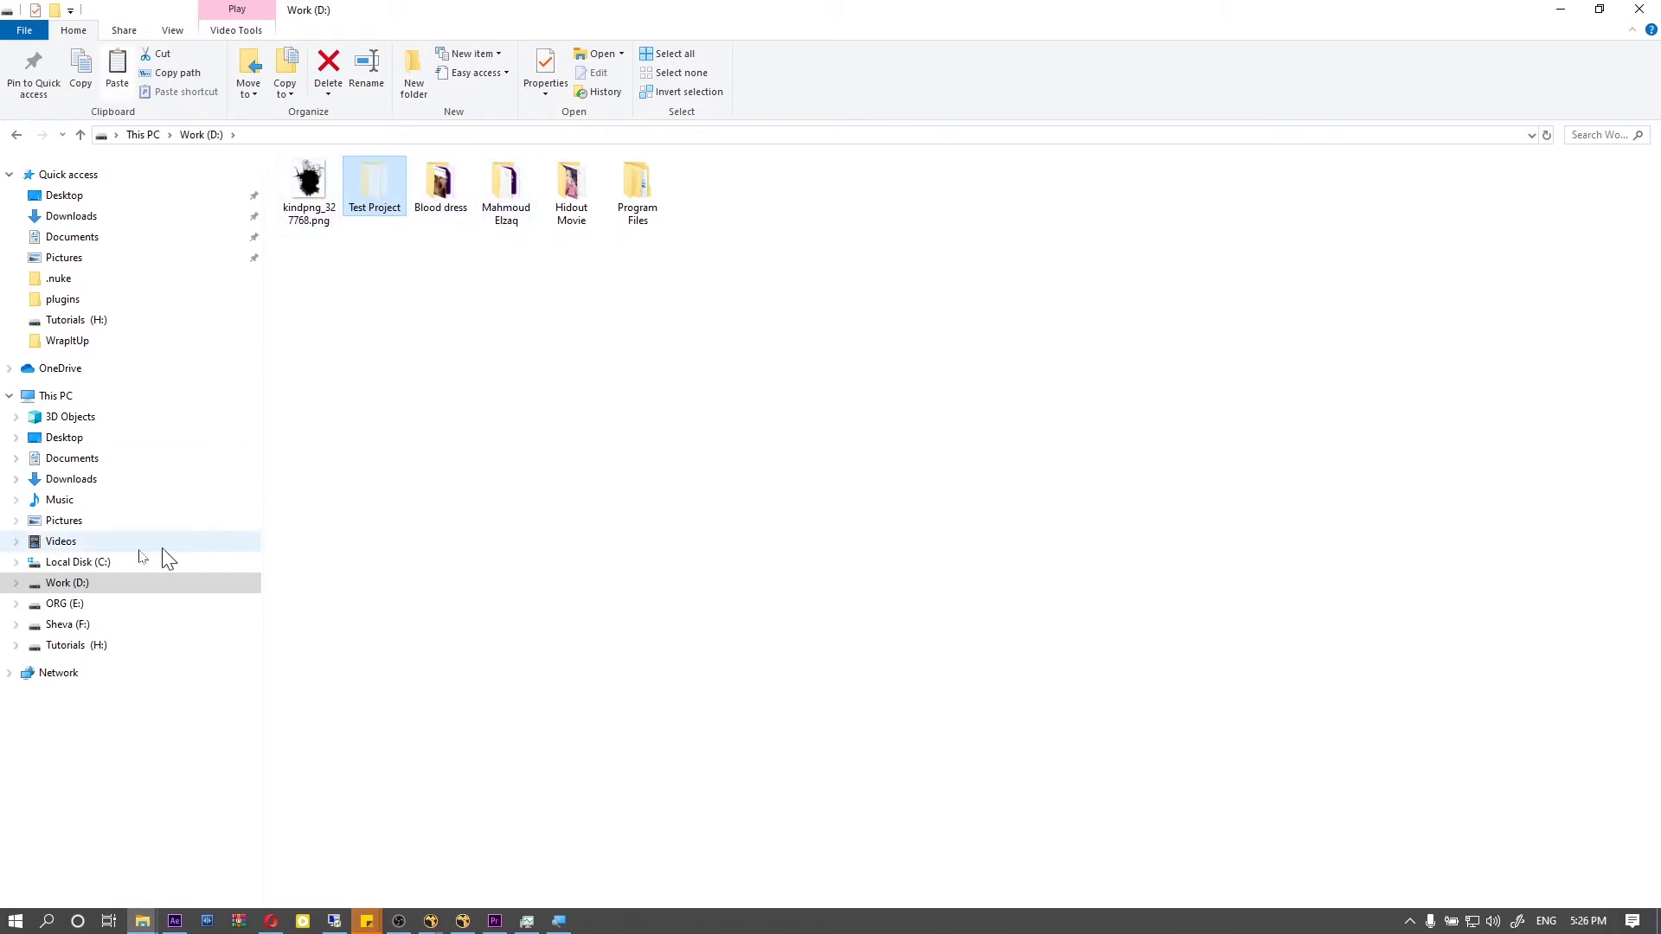
pyautogui.click(65, 624)
pyautogui.click(673, 509)
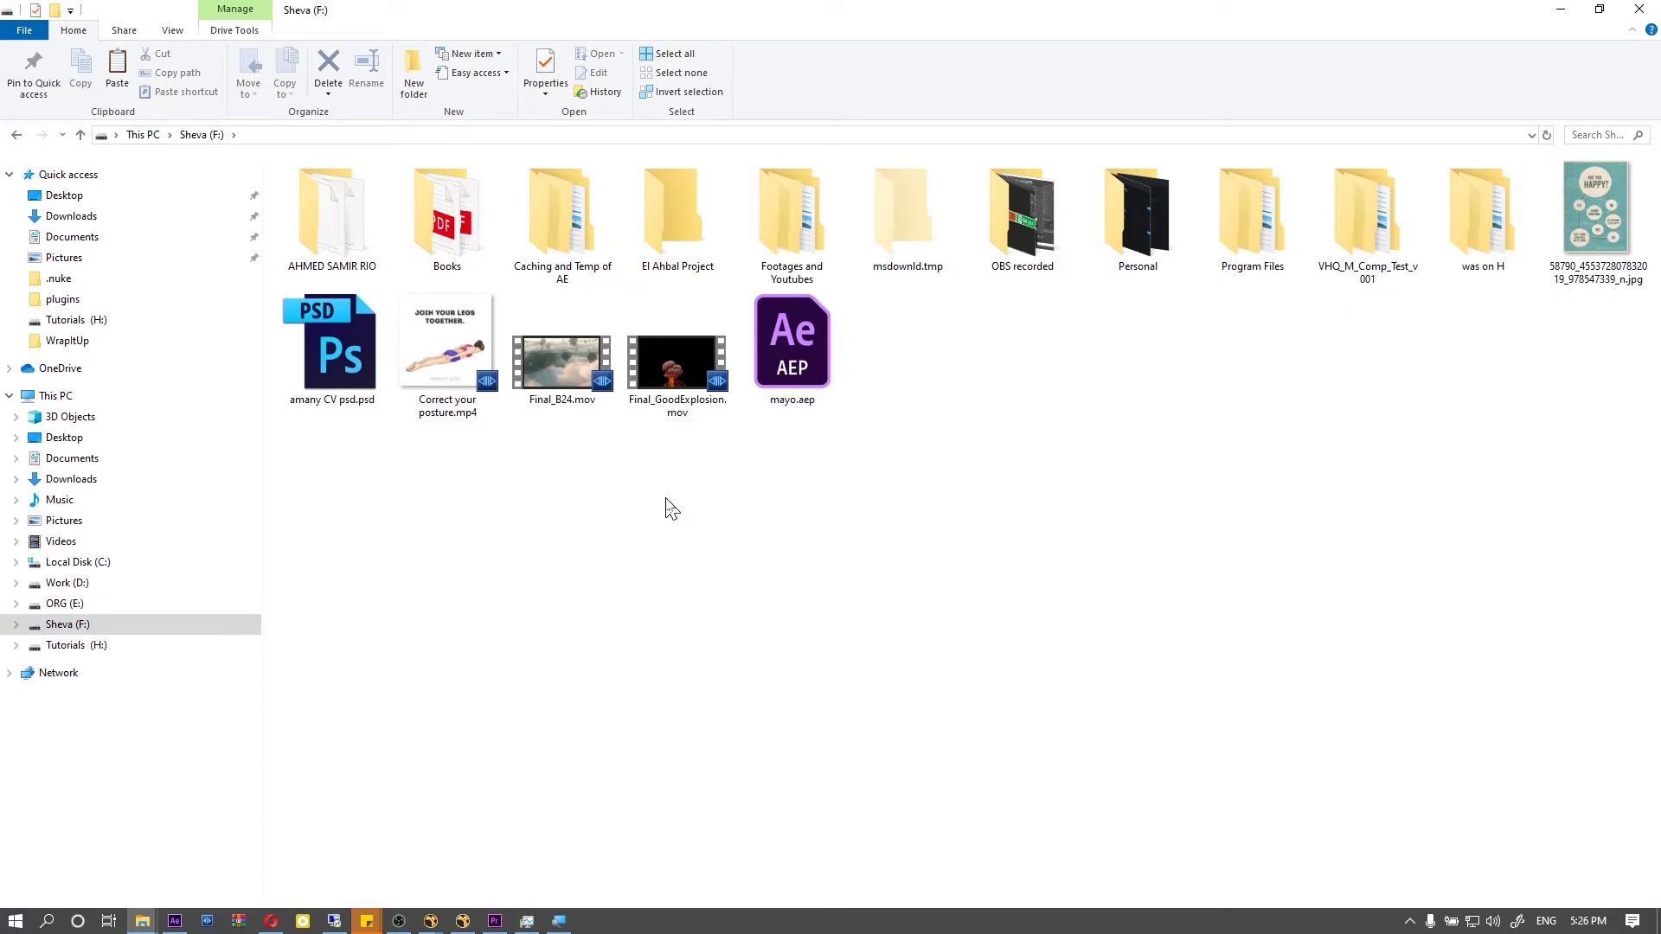
pyautogui.hotkey('ctrl', 'v')
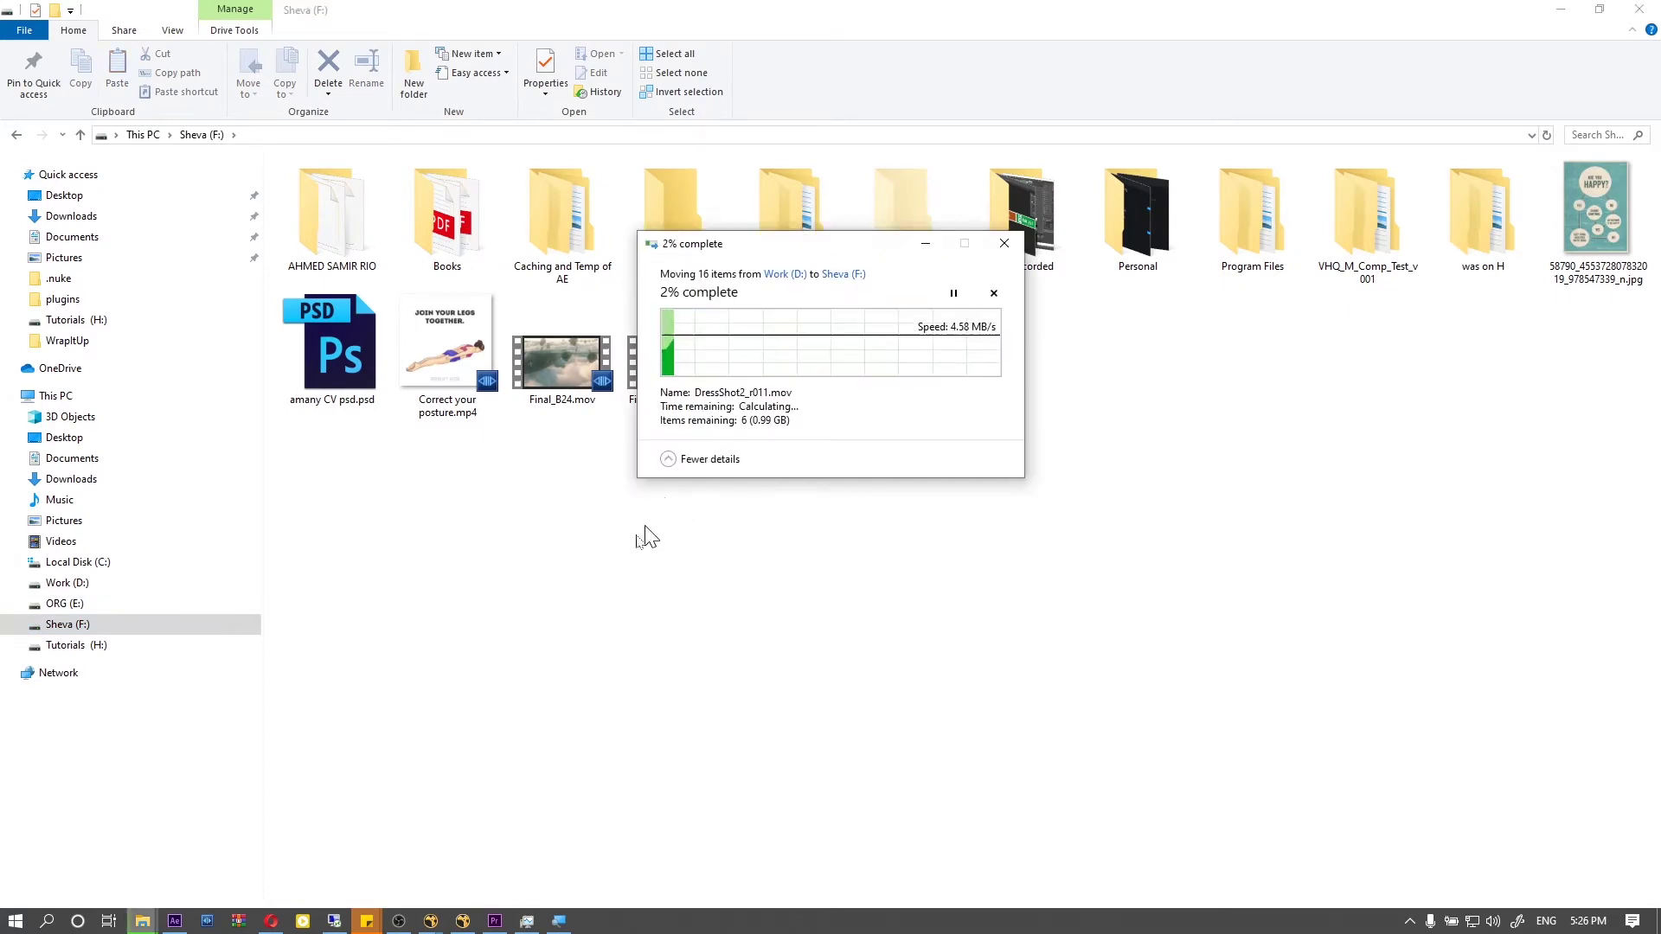
# Step: Return to NukeX, open Read1's properties and check the folder in its file path
pyautogui.click(462, 921)
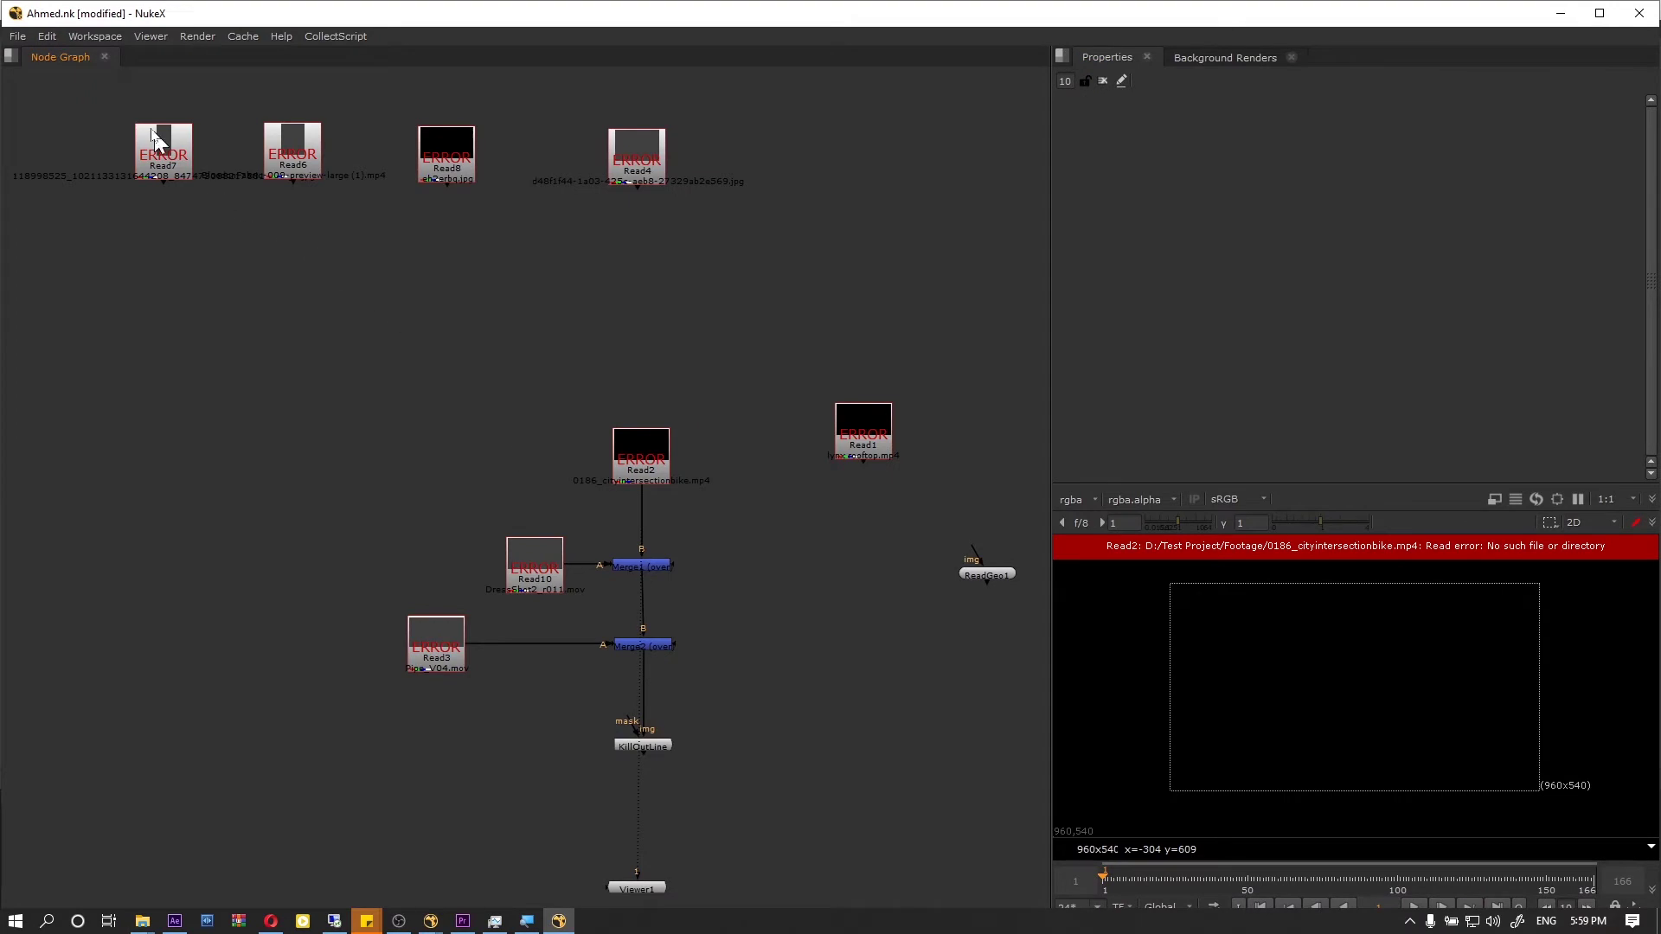
pyautogui.moveTo(71, 87); pyautogui.dragTo(992, 775)
pyautogui.doubleClick(865, 448)
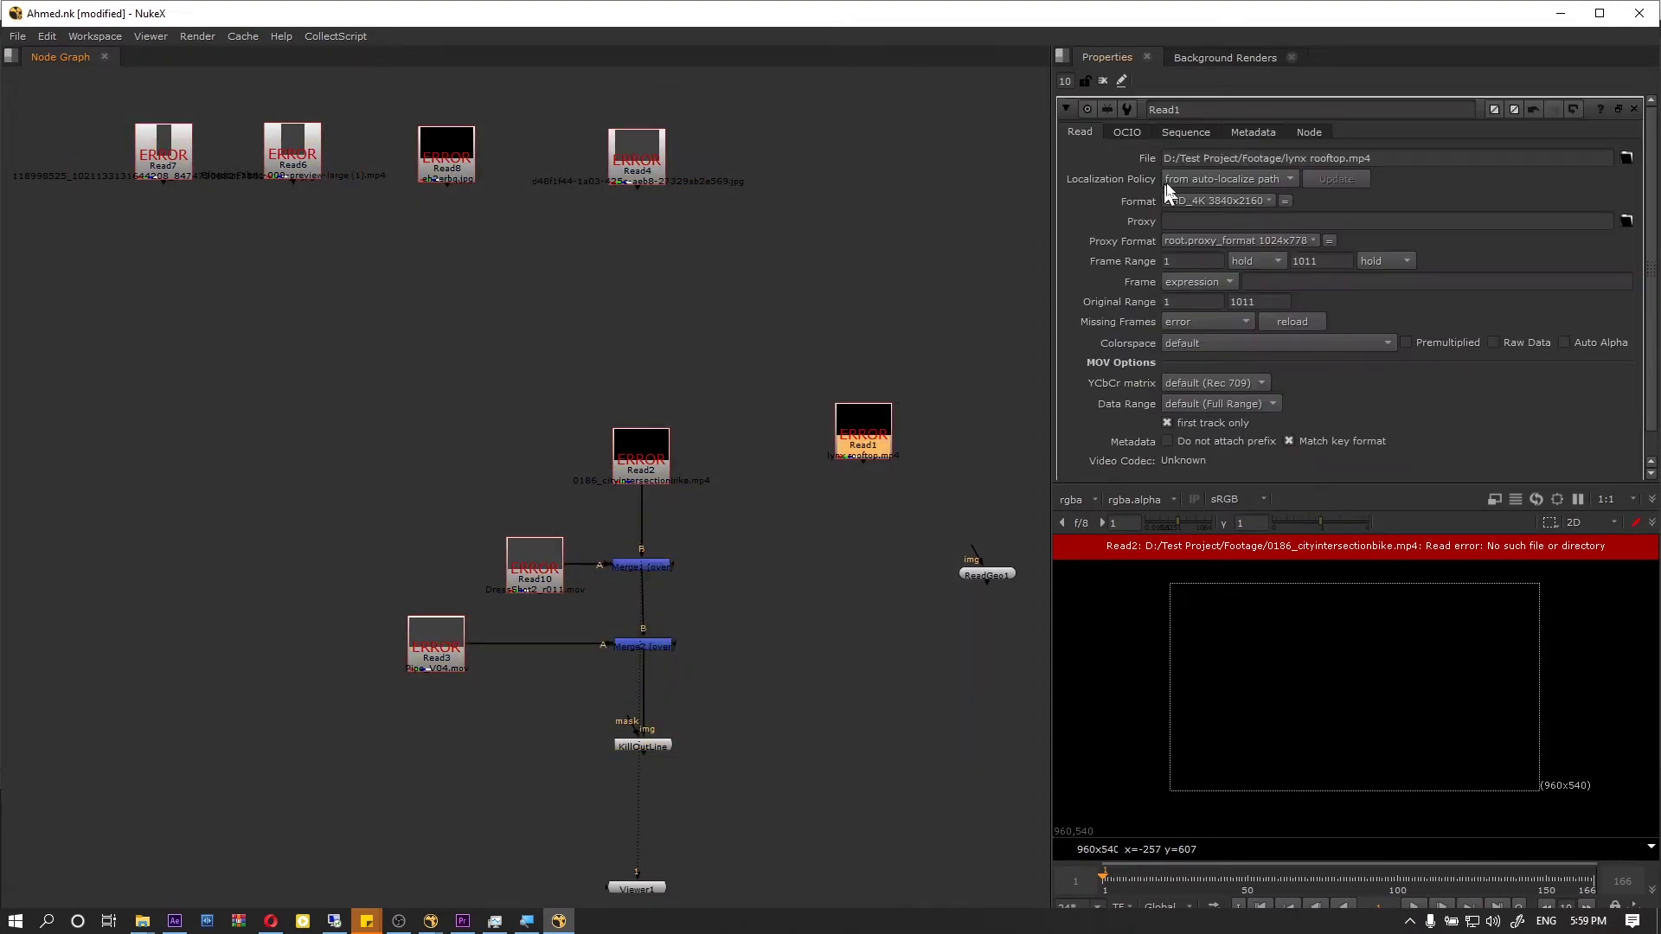
pyautogui.moveTo(1282, 158); pyautogui.dragTo(1164, 158)
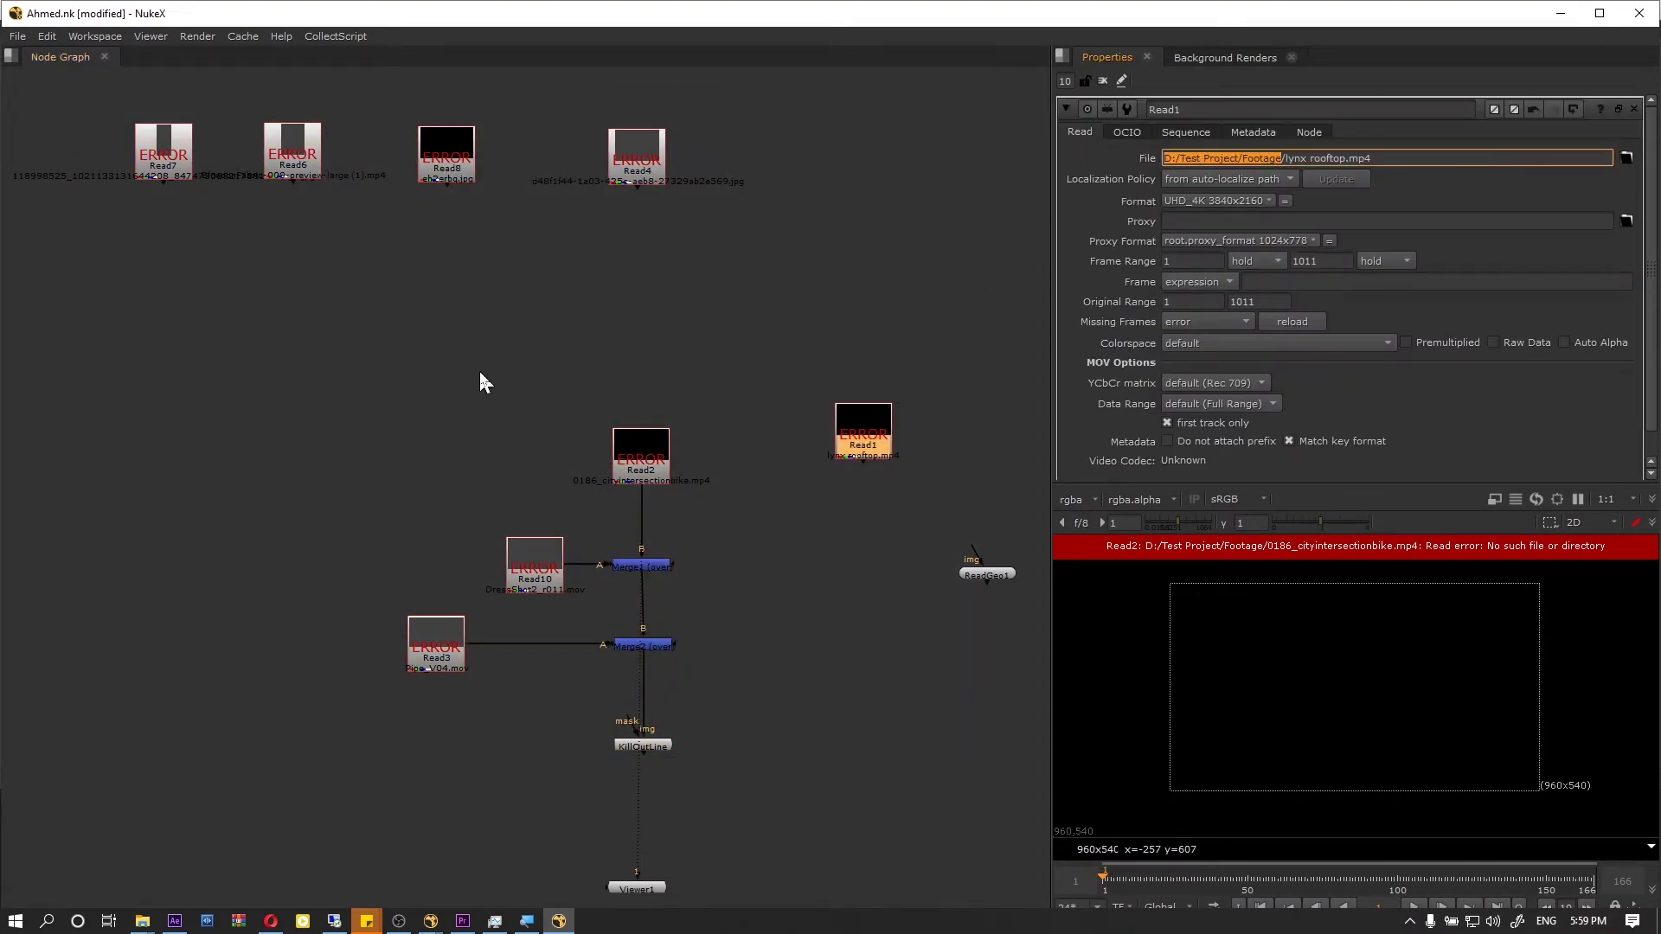
pyautogui.click(643, 474)
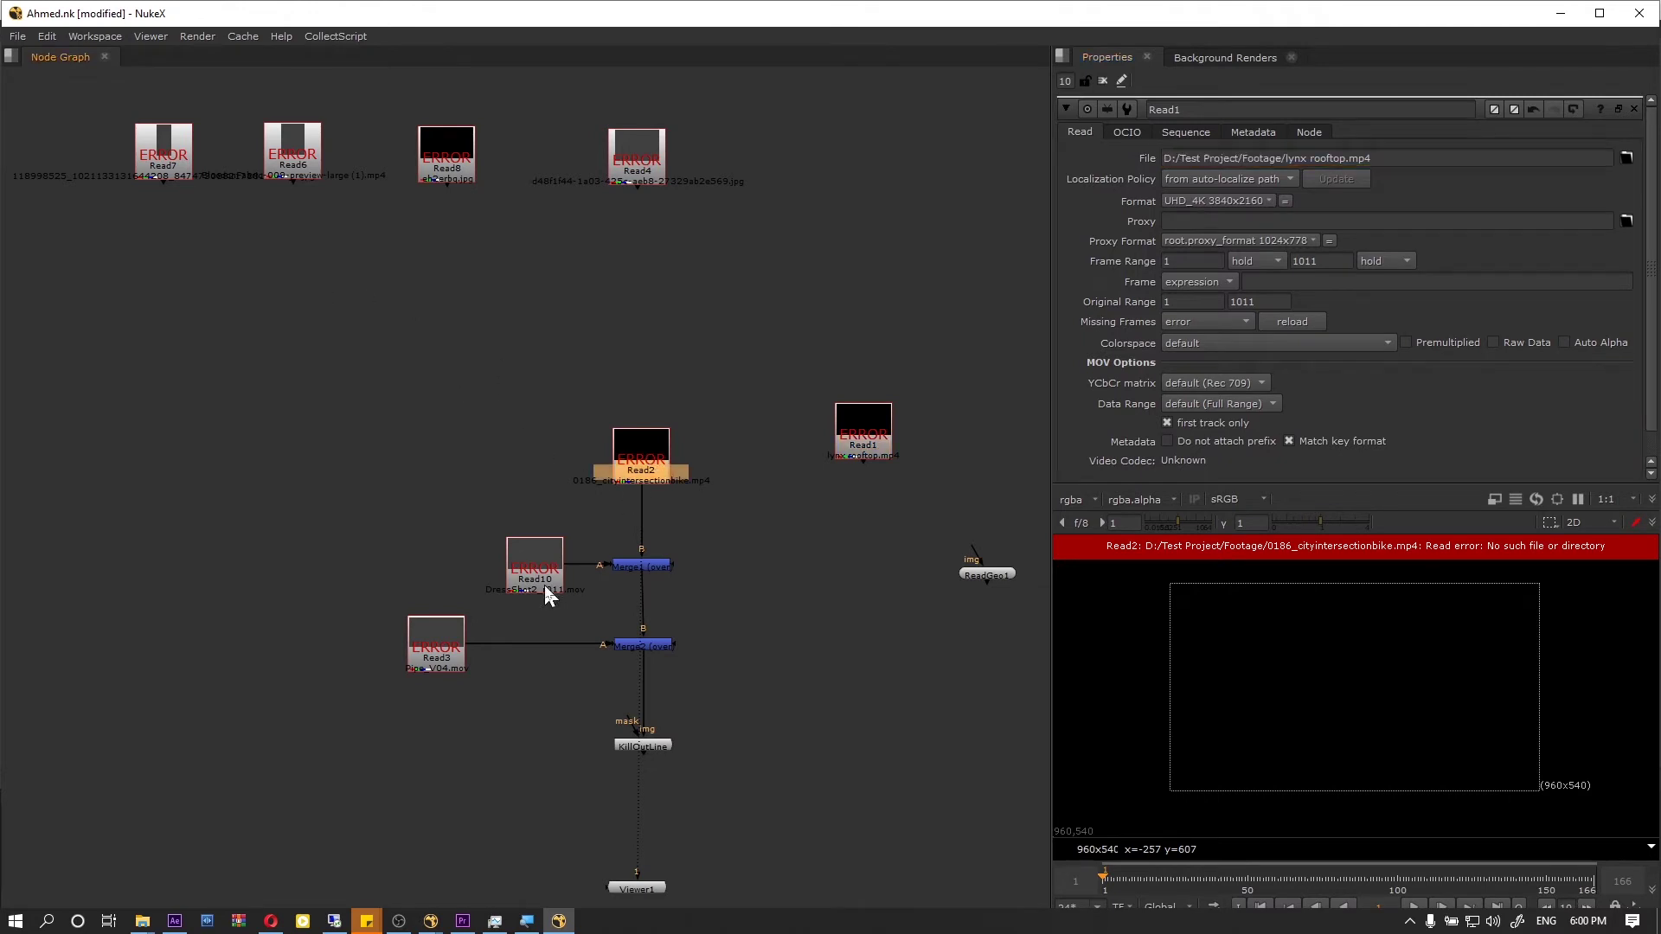
pyautogui.keyDown('shift'); pyautogui.click(545, 575); pyautogui.keyUp('shift')
pyautogui.keyDown('shift'); pyautogui.click(436, 642); pyautogui.keyUp('shift')
pyautogui.keyDown('shift'); pyautogui.click(850, 437); pyautogui.keyUp('shift')
pyautogui.keyDown('shift'); pyautogui.moveTo(699, 176); pyautogui.dragTo(142, 158); pyautogui.keyUp('shift')
pyautogui.click(47, 36)
pyautogui.moveTo(191, 386)
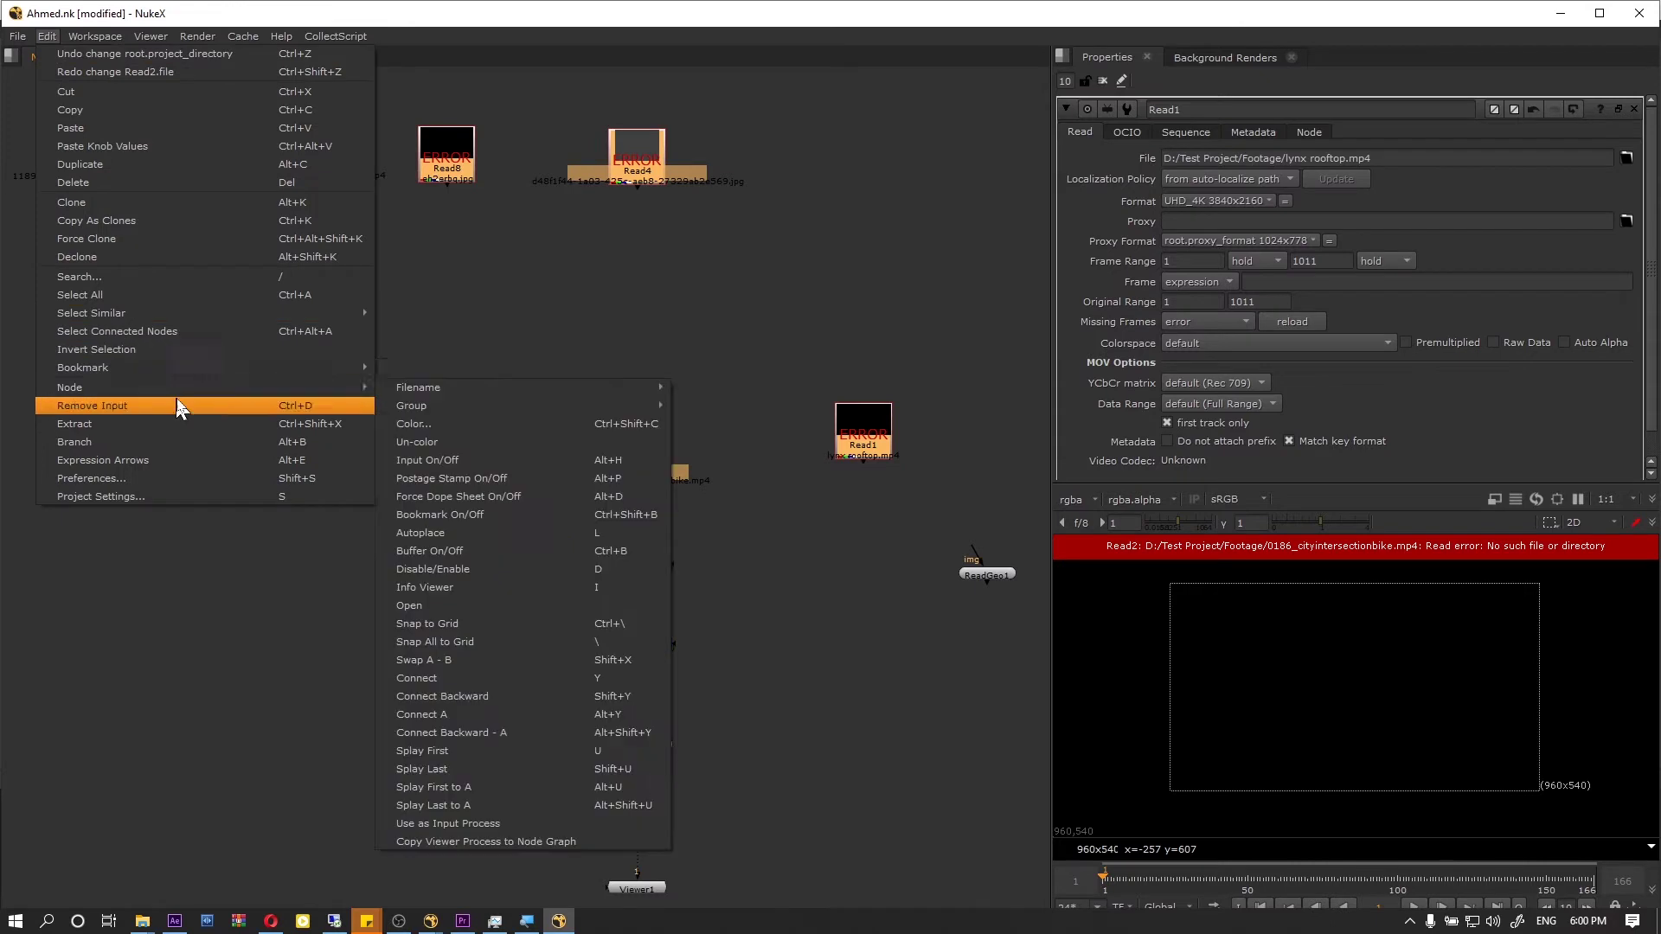
pyautogui.moveTo(418, 389)
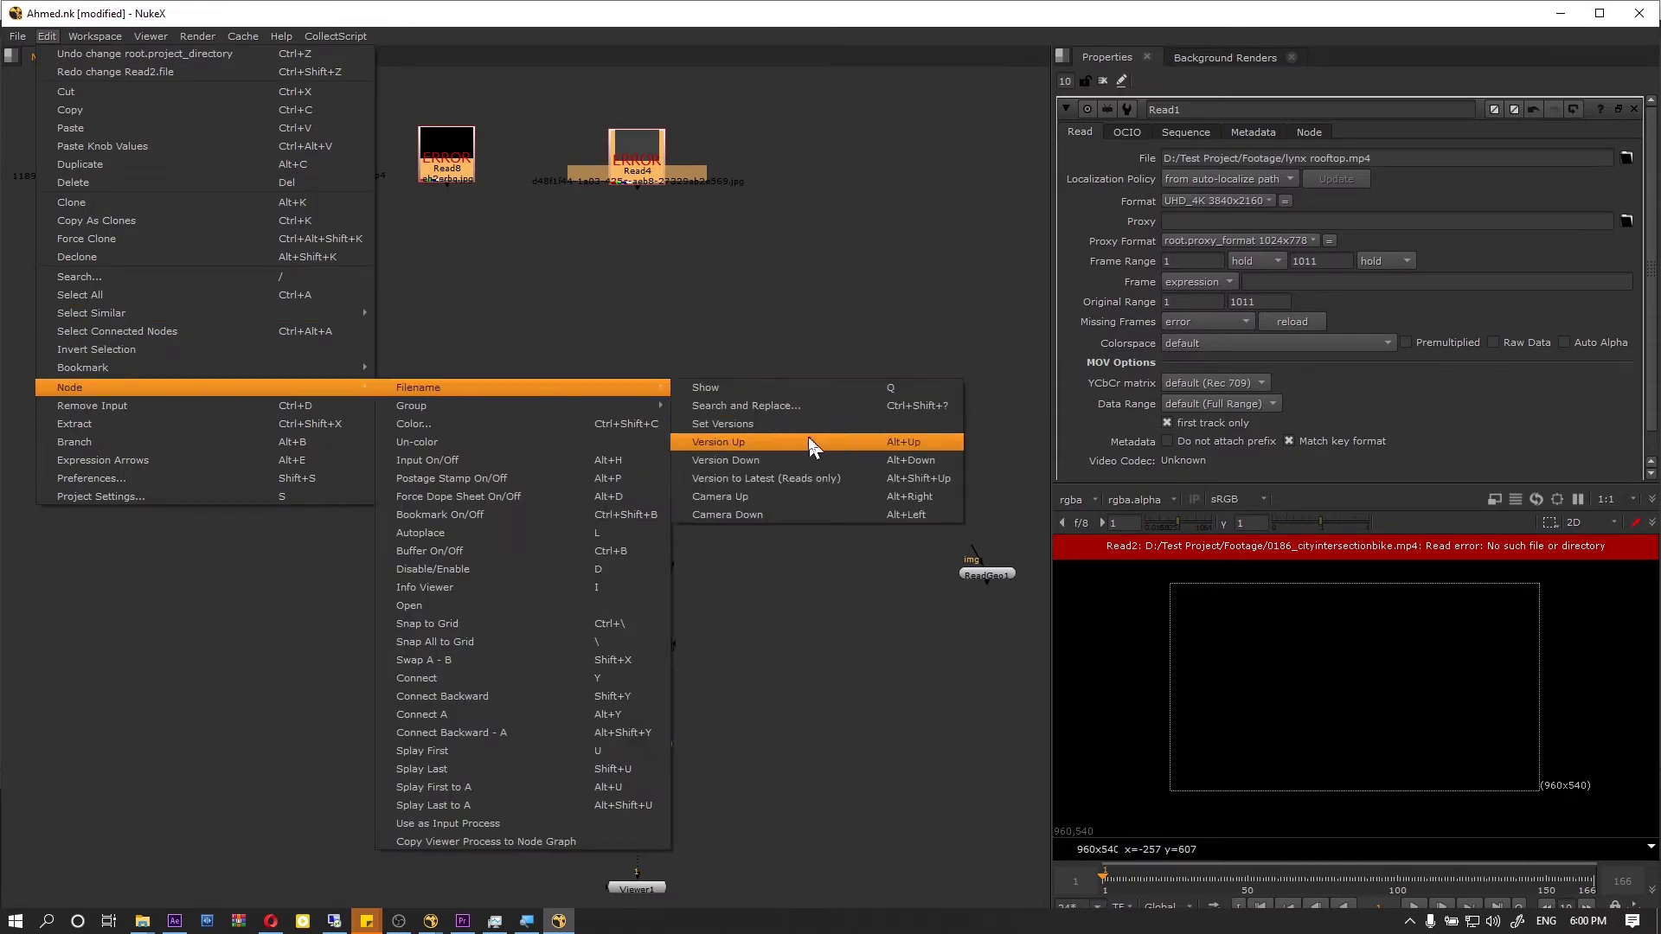
pyautogui.click(744, 406)
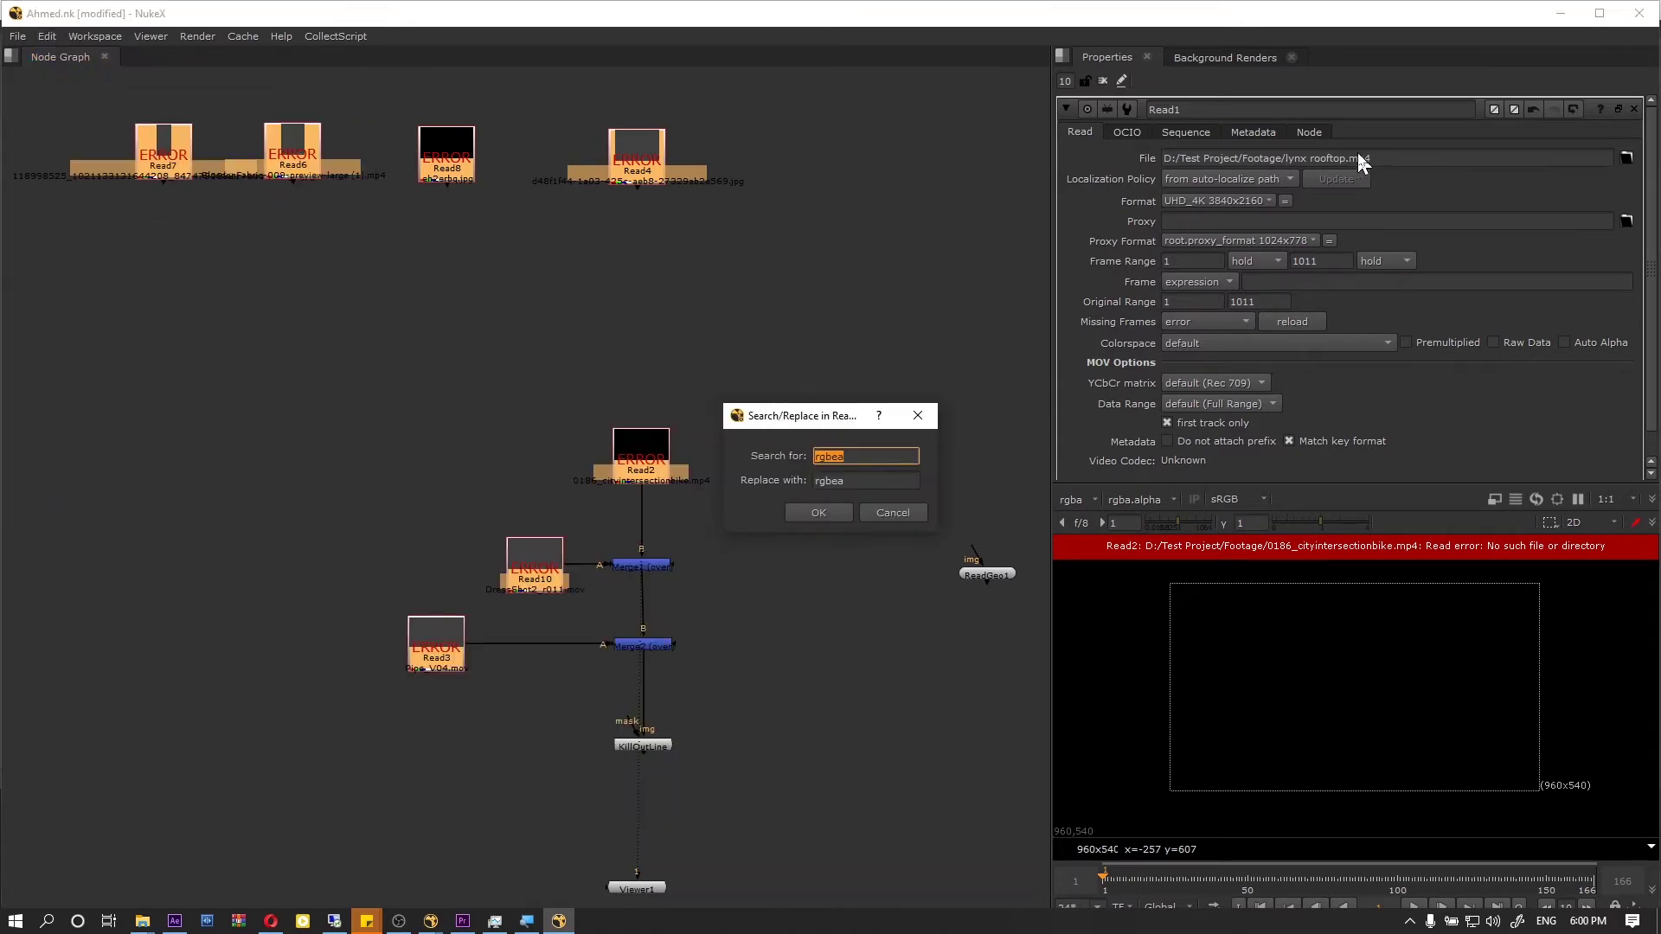
pyautogui.press('Tab')
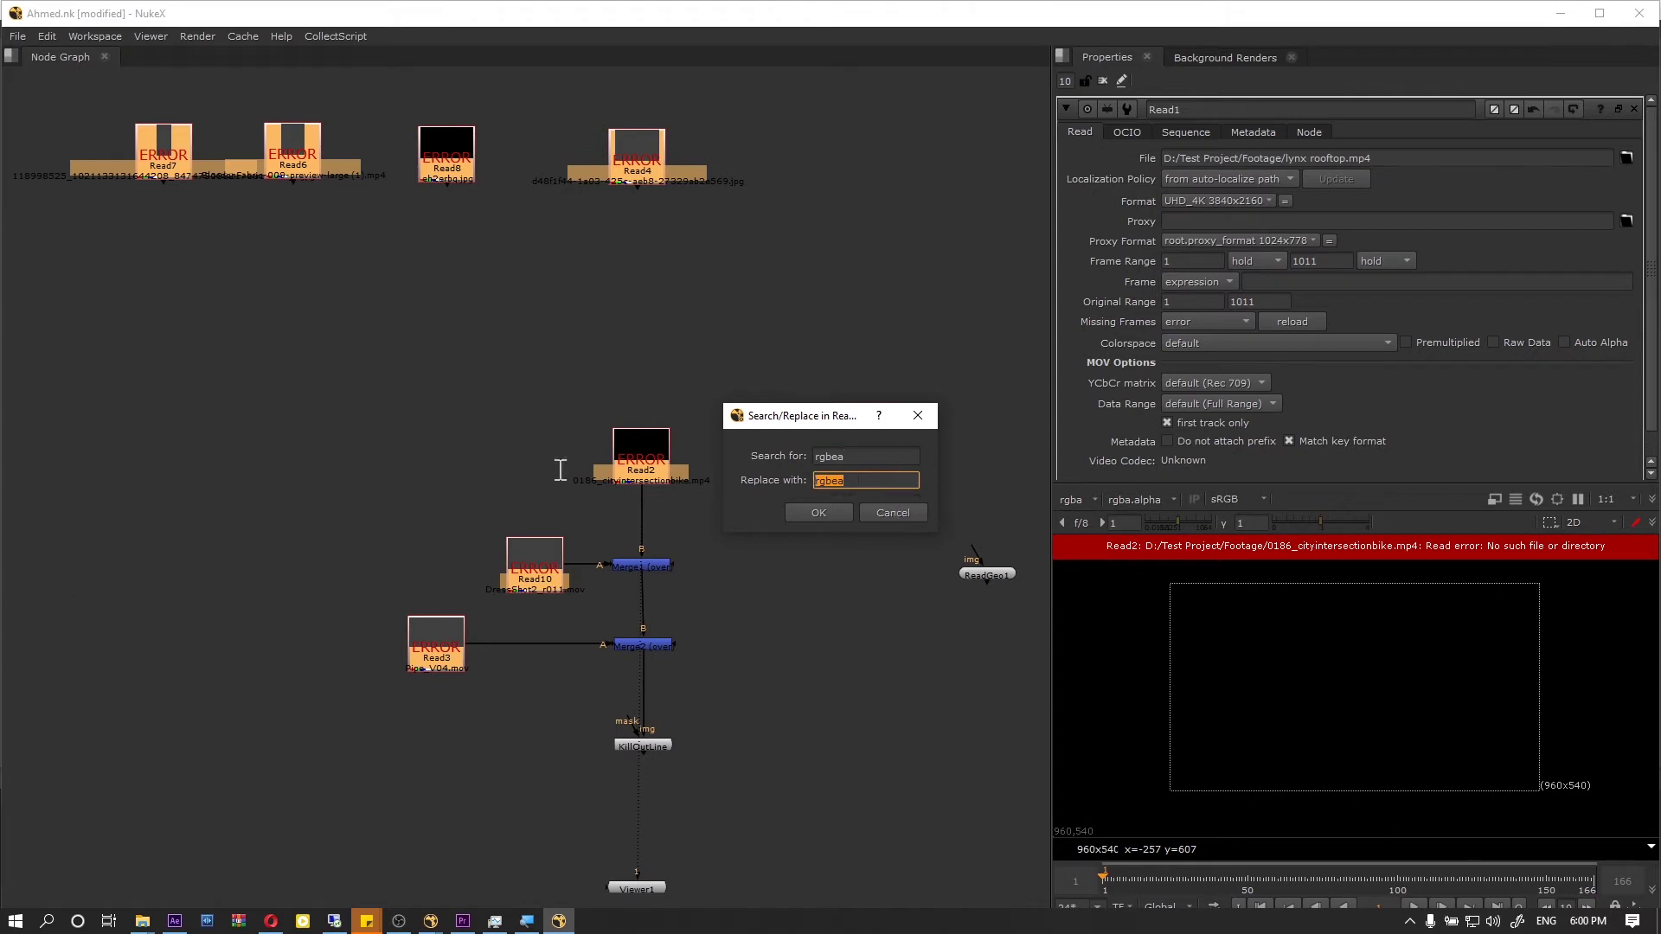
pyautogui.click(896, 513)
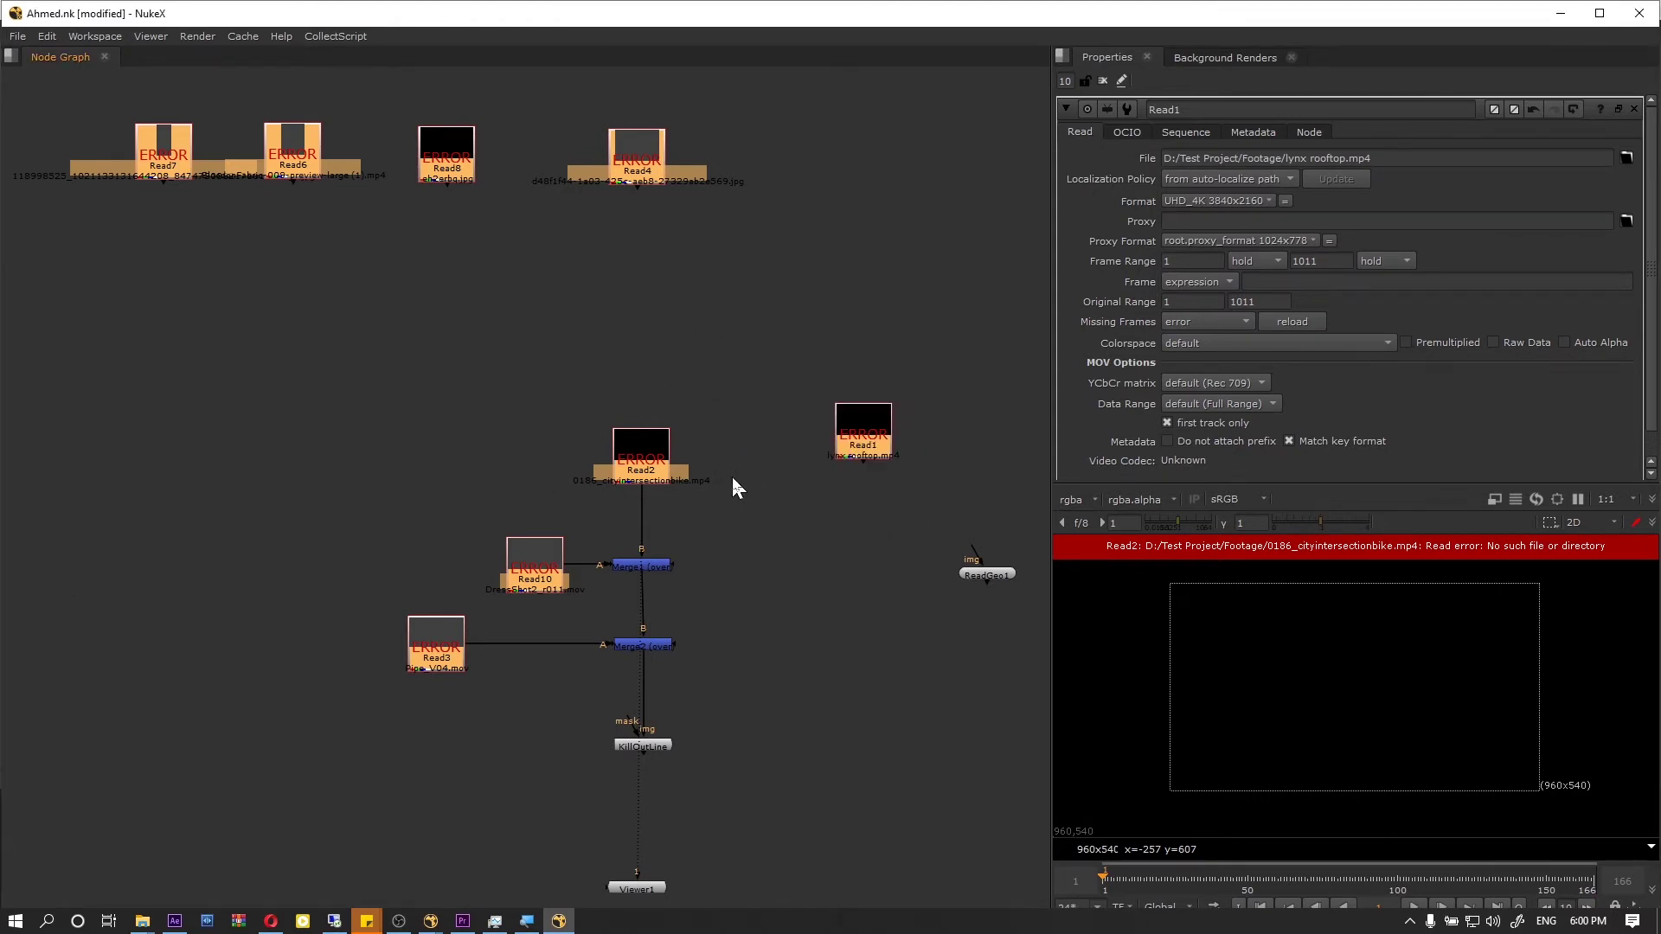
pyautogui.click(805, 281)
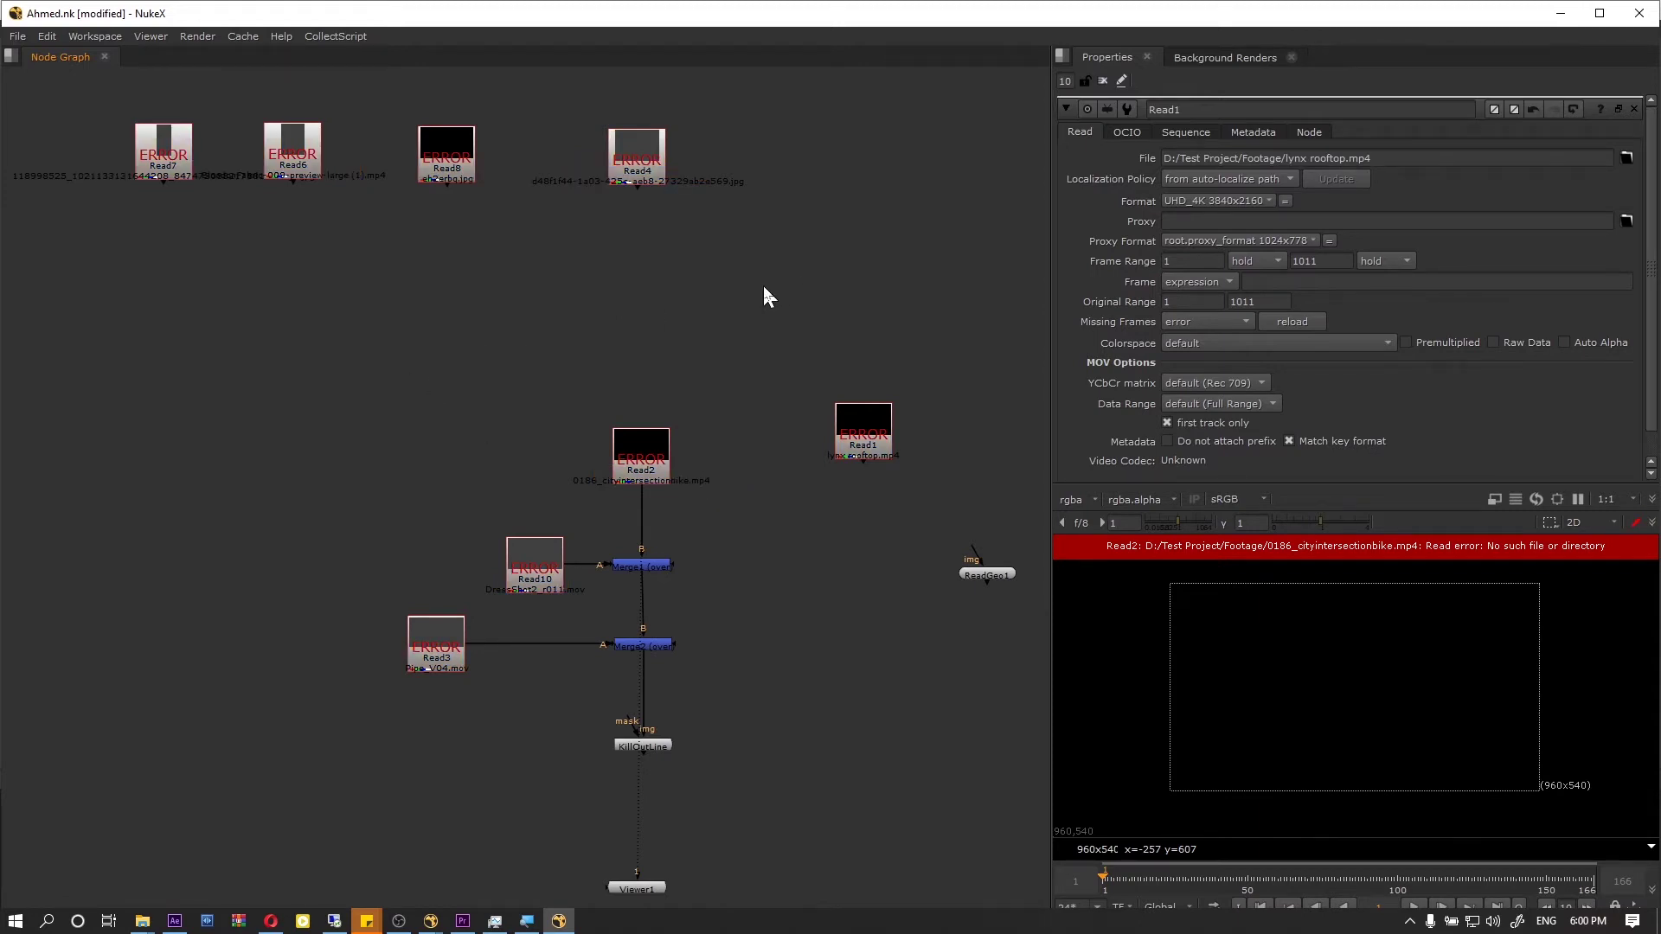
# Step: Open the project settings and set the project directory to the script directory expression [python {nuke.script_directory()}]
pyautogui.press('s')
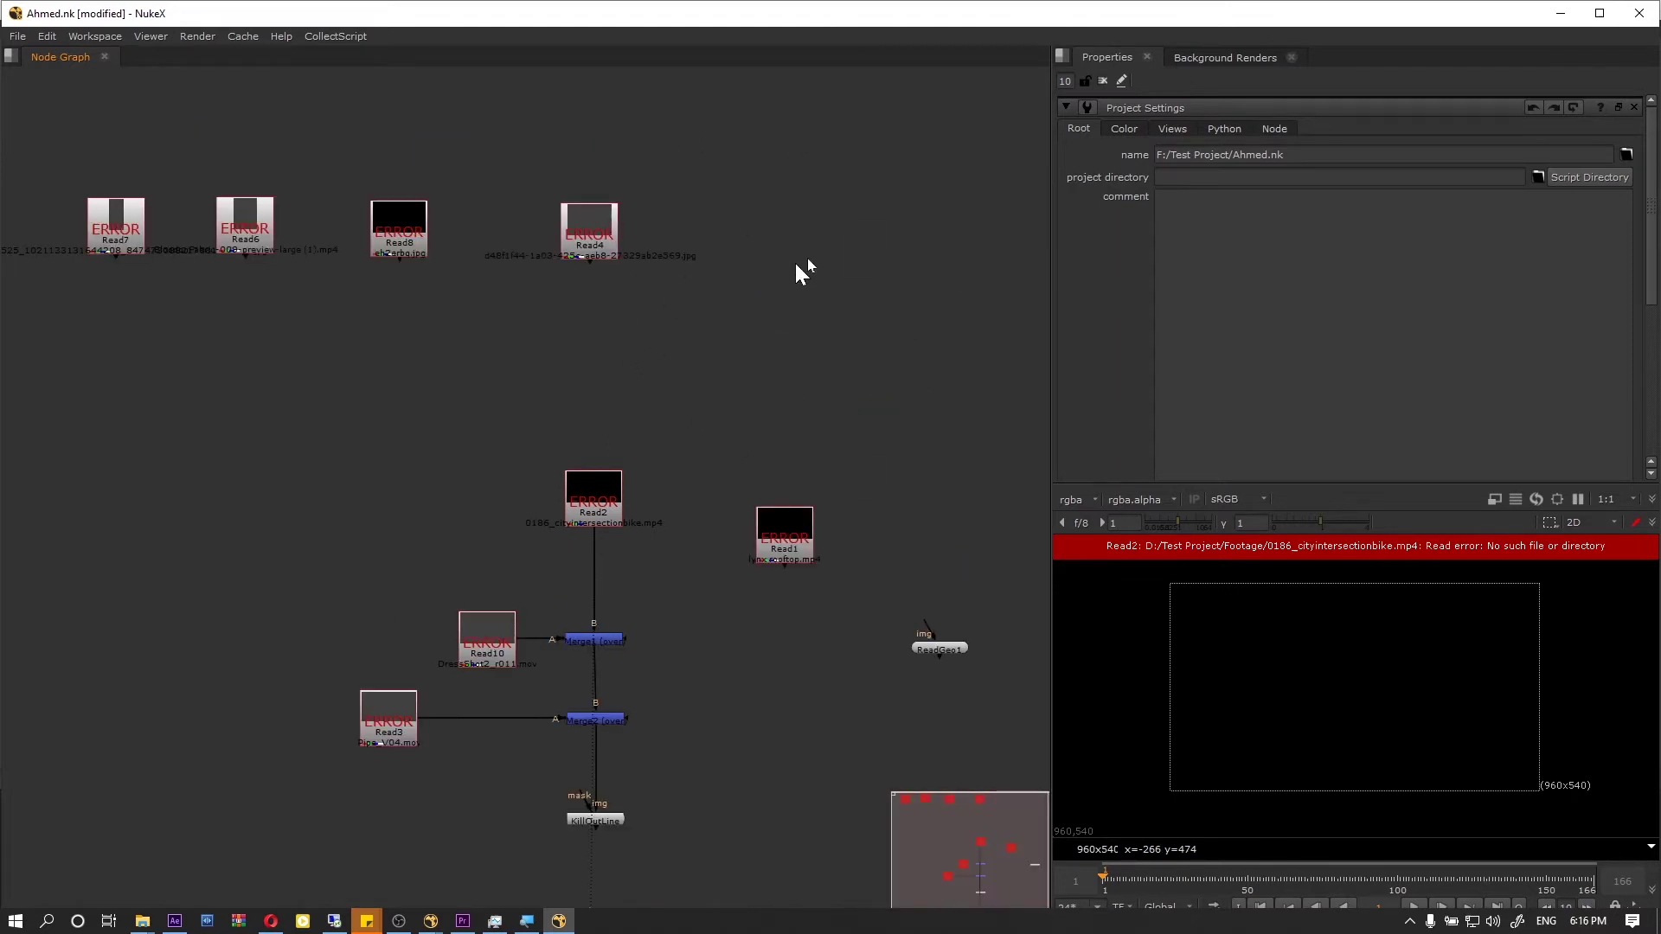
pyautogui.moveTo(1324, 154); pyautogui.dragTo(1235, 162)
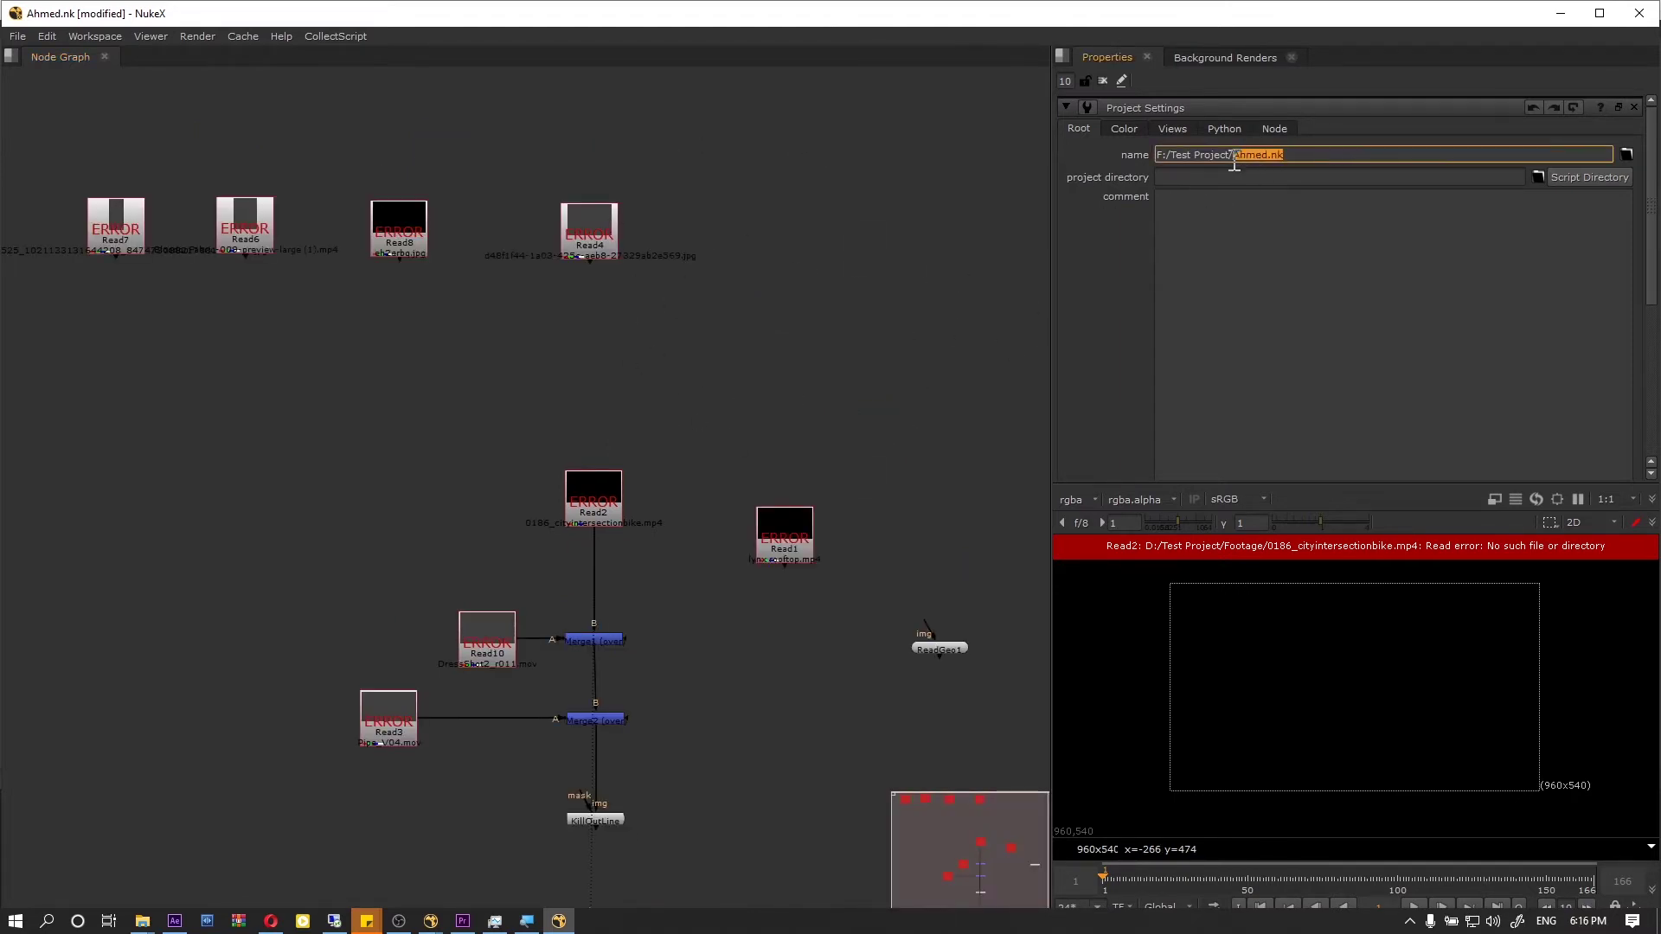
pyautogui.click(1313, 152)
pyautogui.moveTo(1271, 155); pyautogui.dragTo(1241, 160)
pyautogui.click(1176, 177)
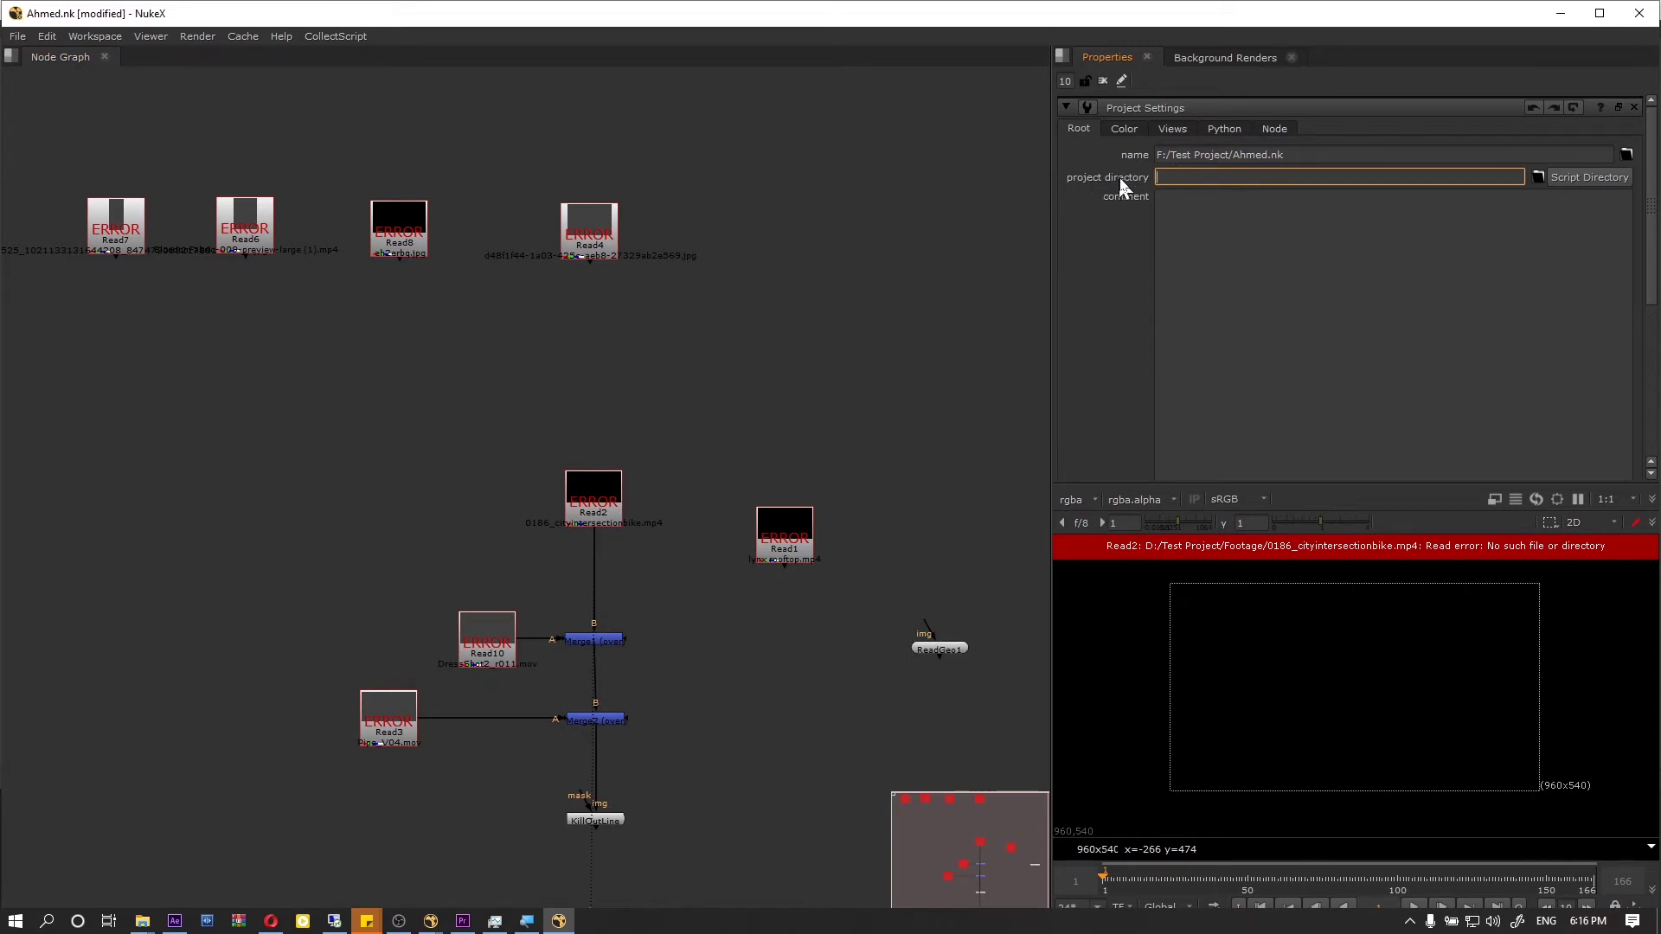
pyautogui.click(1576, 178)
pyautogui.tripleClick(1355, 177)
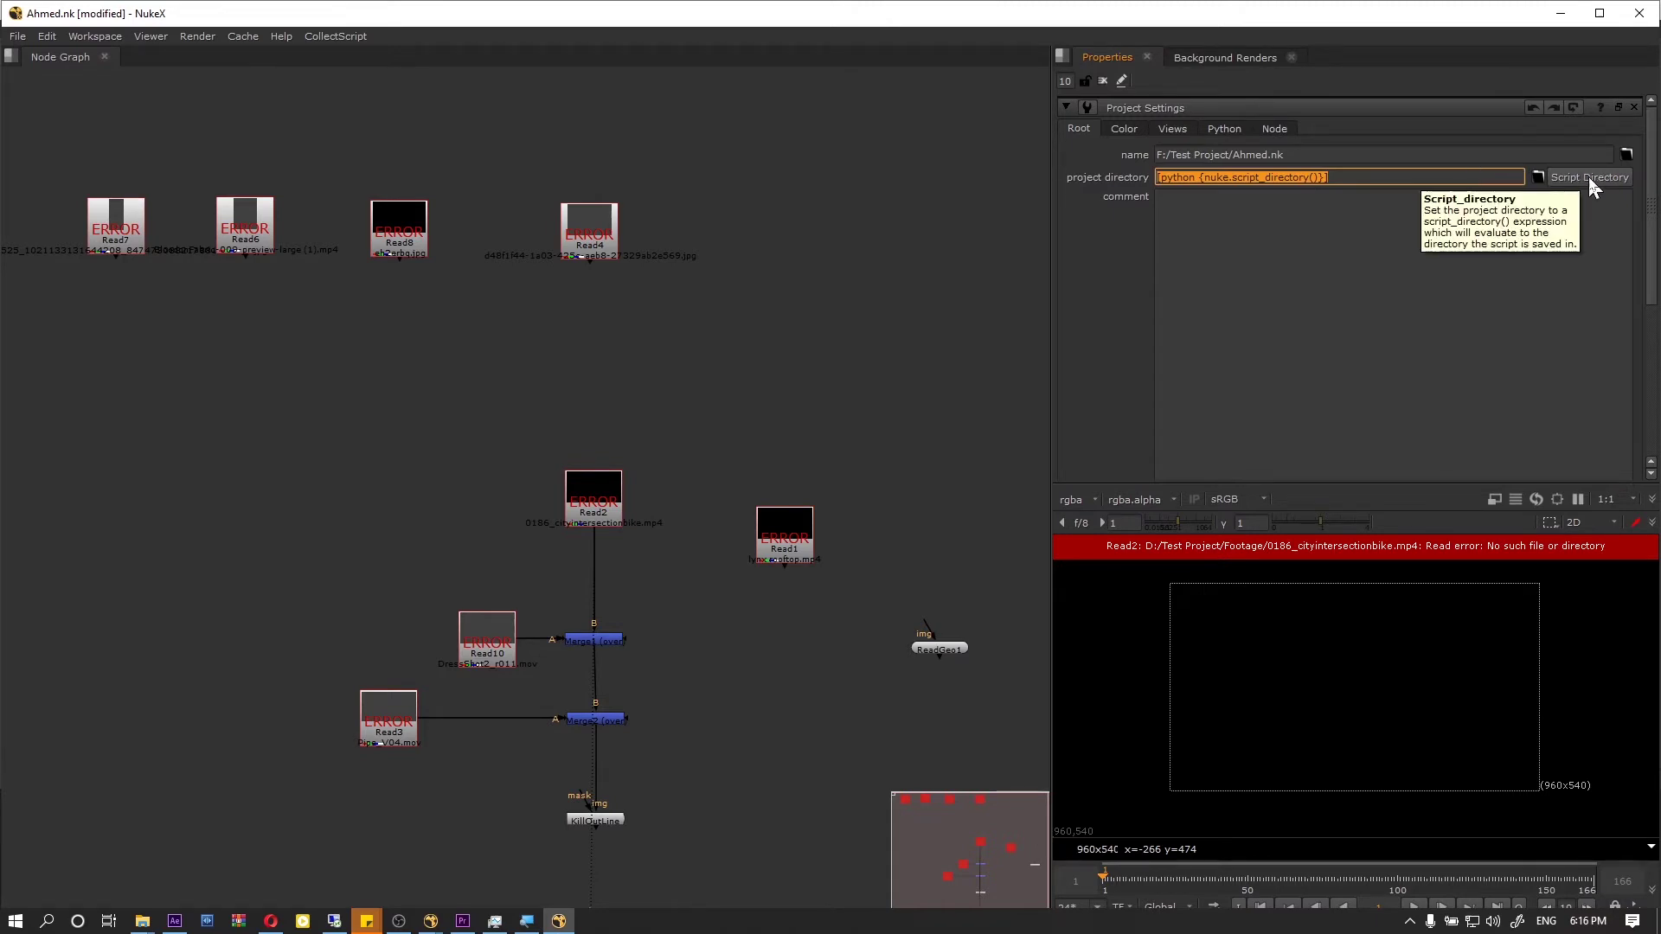
# Step: Compare the script's path in the project settings with the Test Project folder's path in File Explorer
pyautogui.moveTo(1295, 156); pyautogui.dragTo(1136, 156)
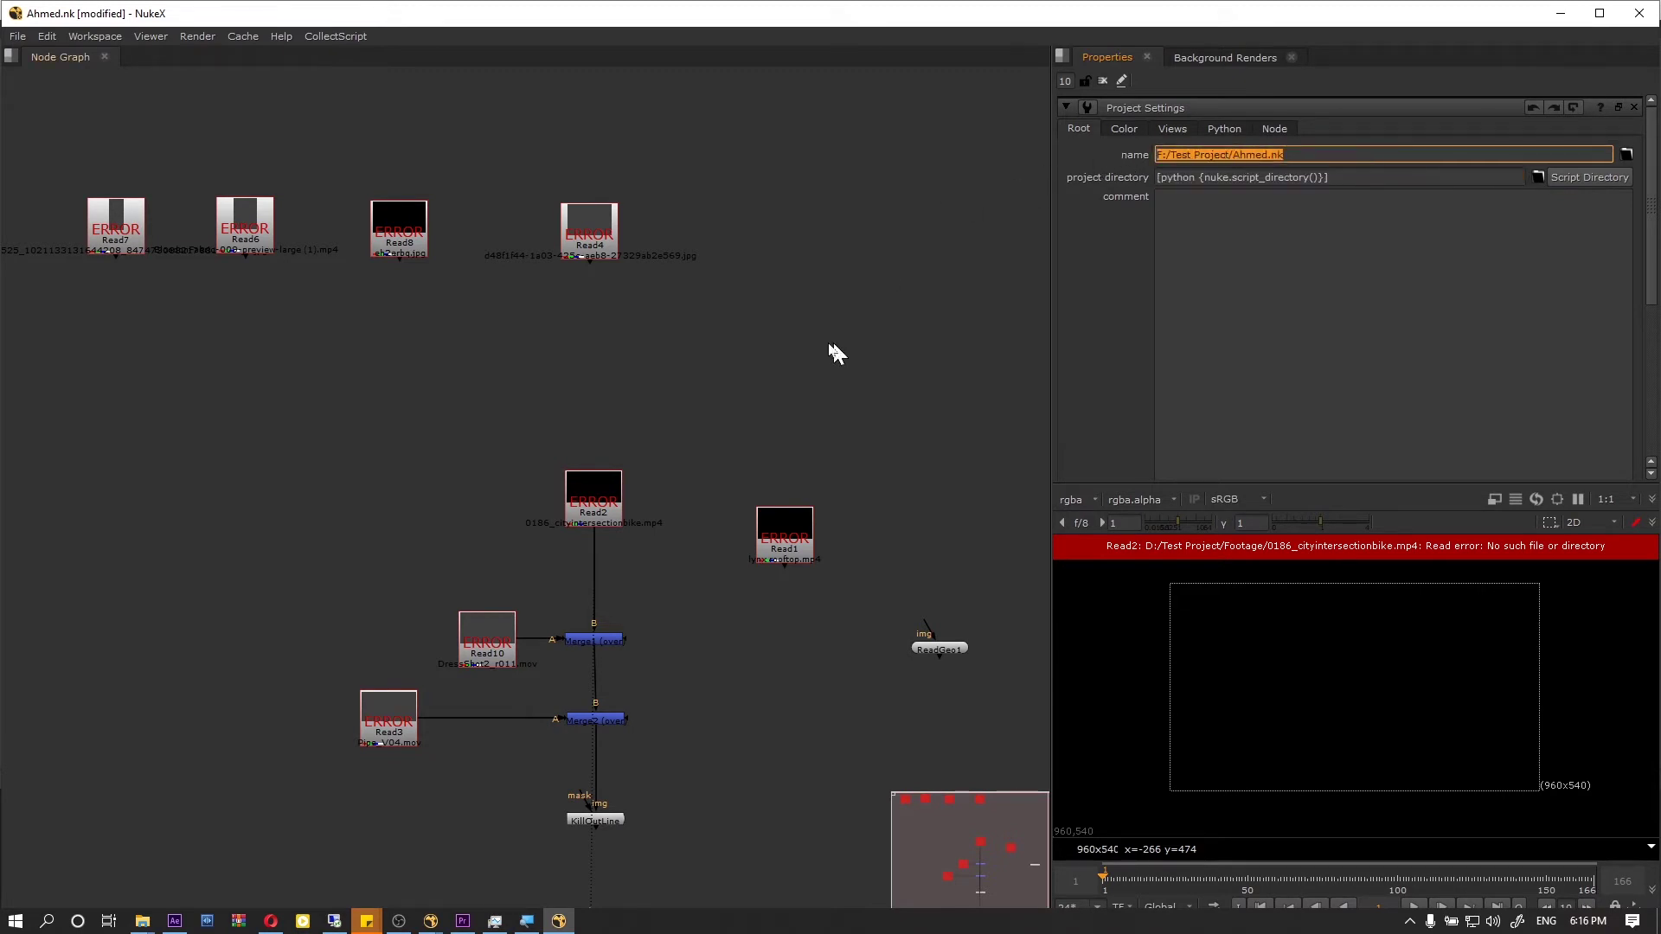
pyautogui.moveTo(142, 921)
pyautogui.click(95, 831)
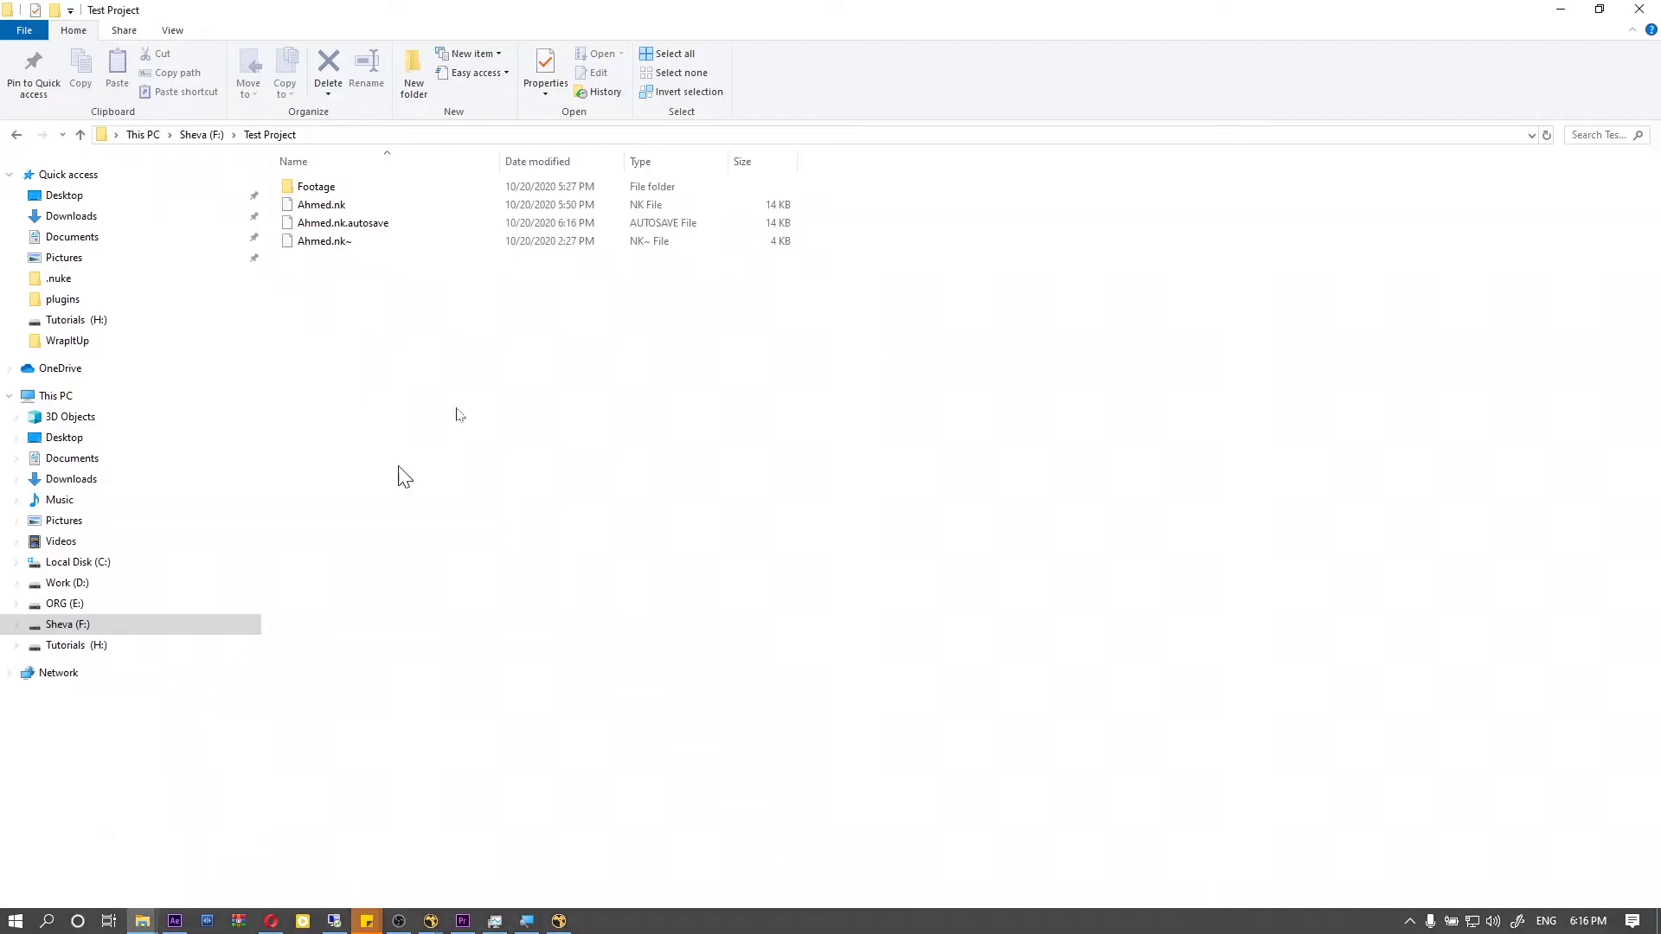
pyautogui.click(350, 136)
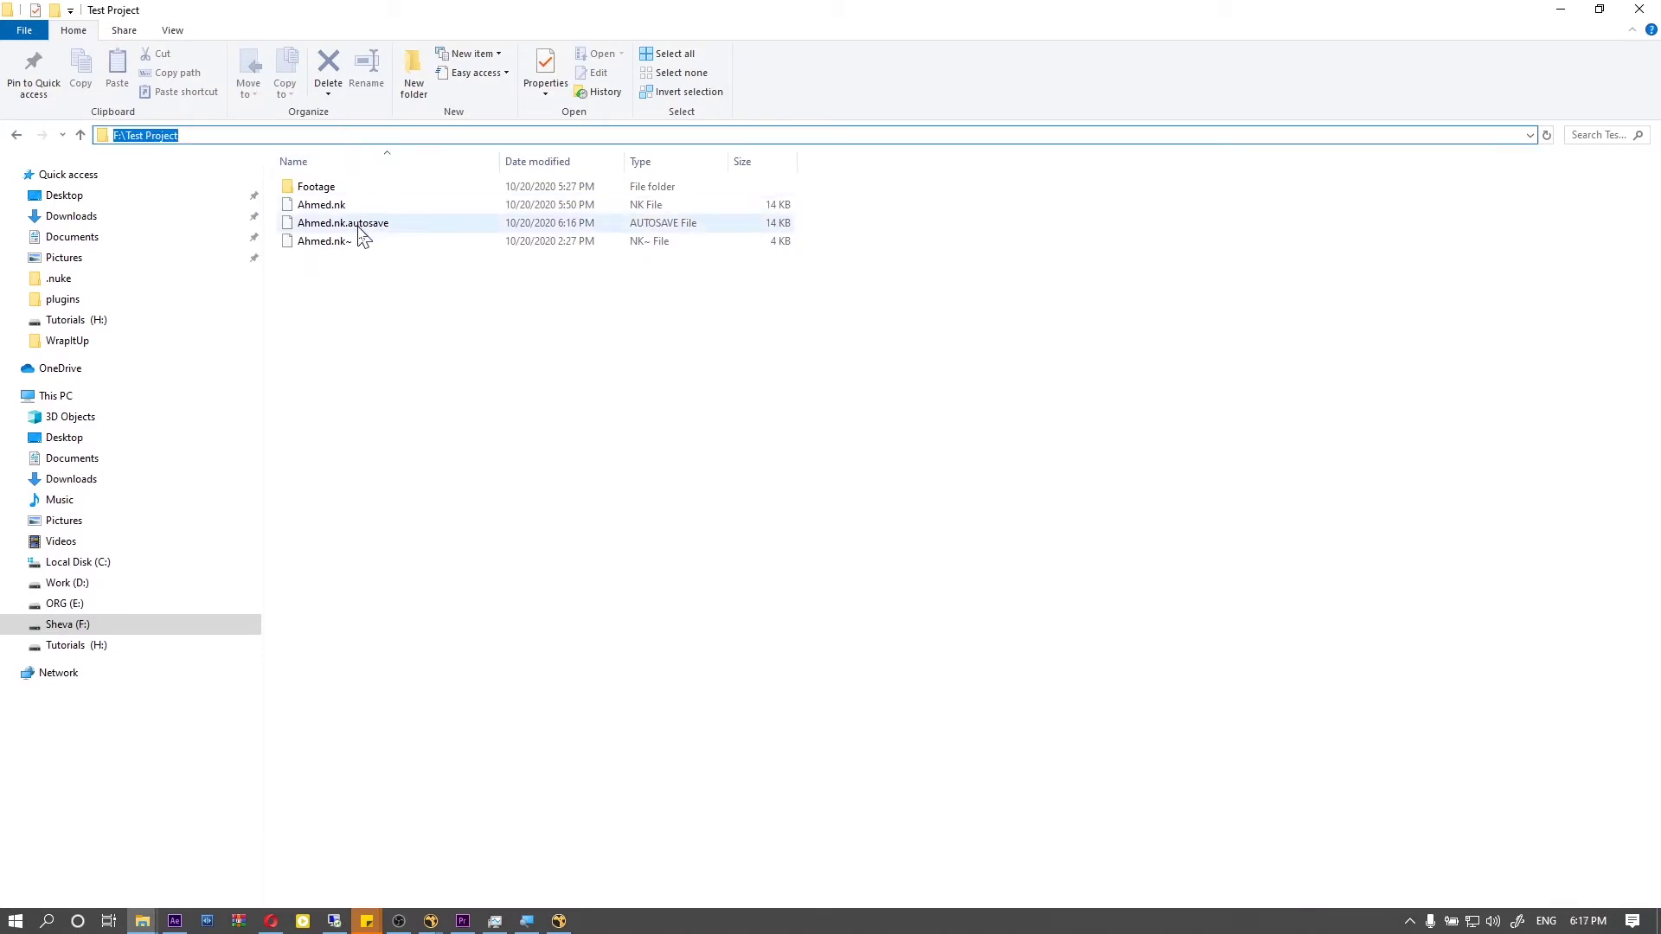
pyautogui.click(505, 375)
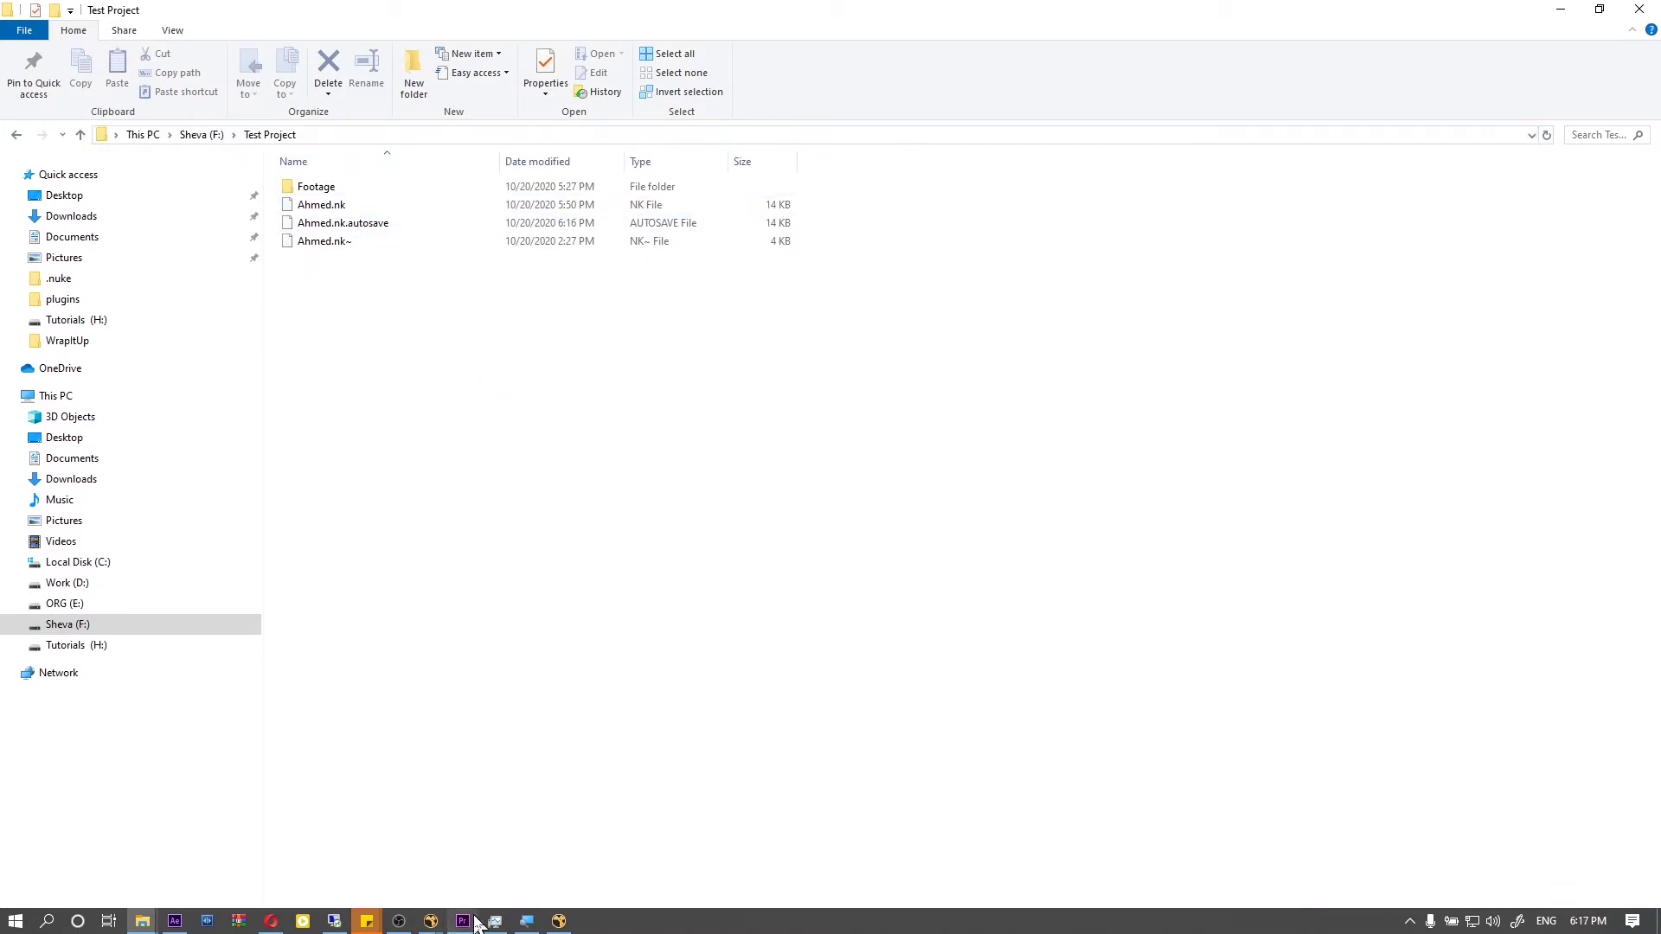
# Step: Return to NukeX, open Read2's properties and compare its D:/Test Project/ folder path with the Test Project folder's contents in File Explorer
pyautogui.click(559, 920)
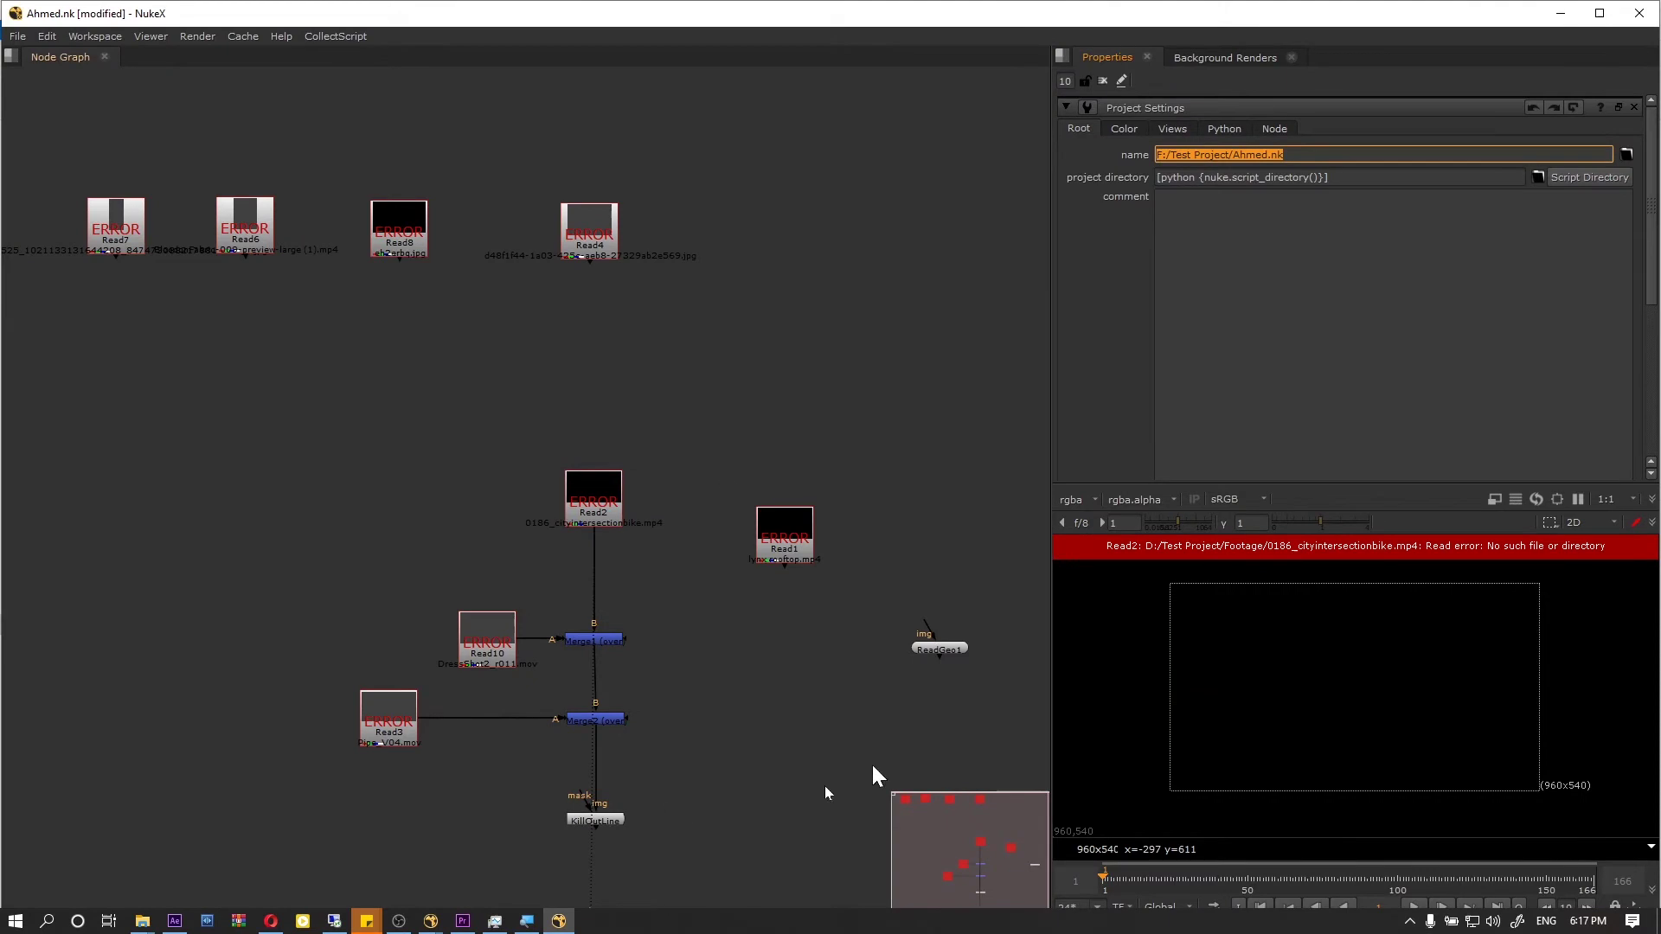
pyautogui.click(614, 500)
pyautogui.doubleClick(615, 500)
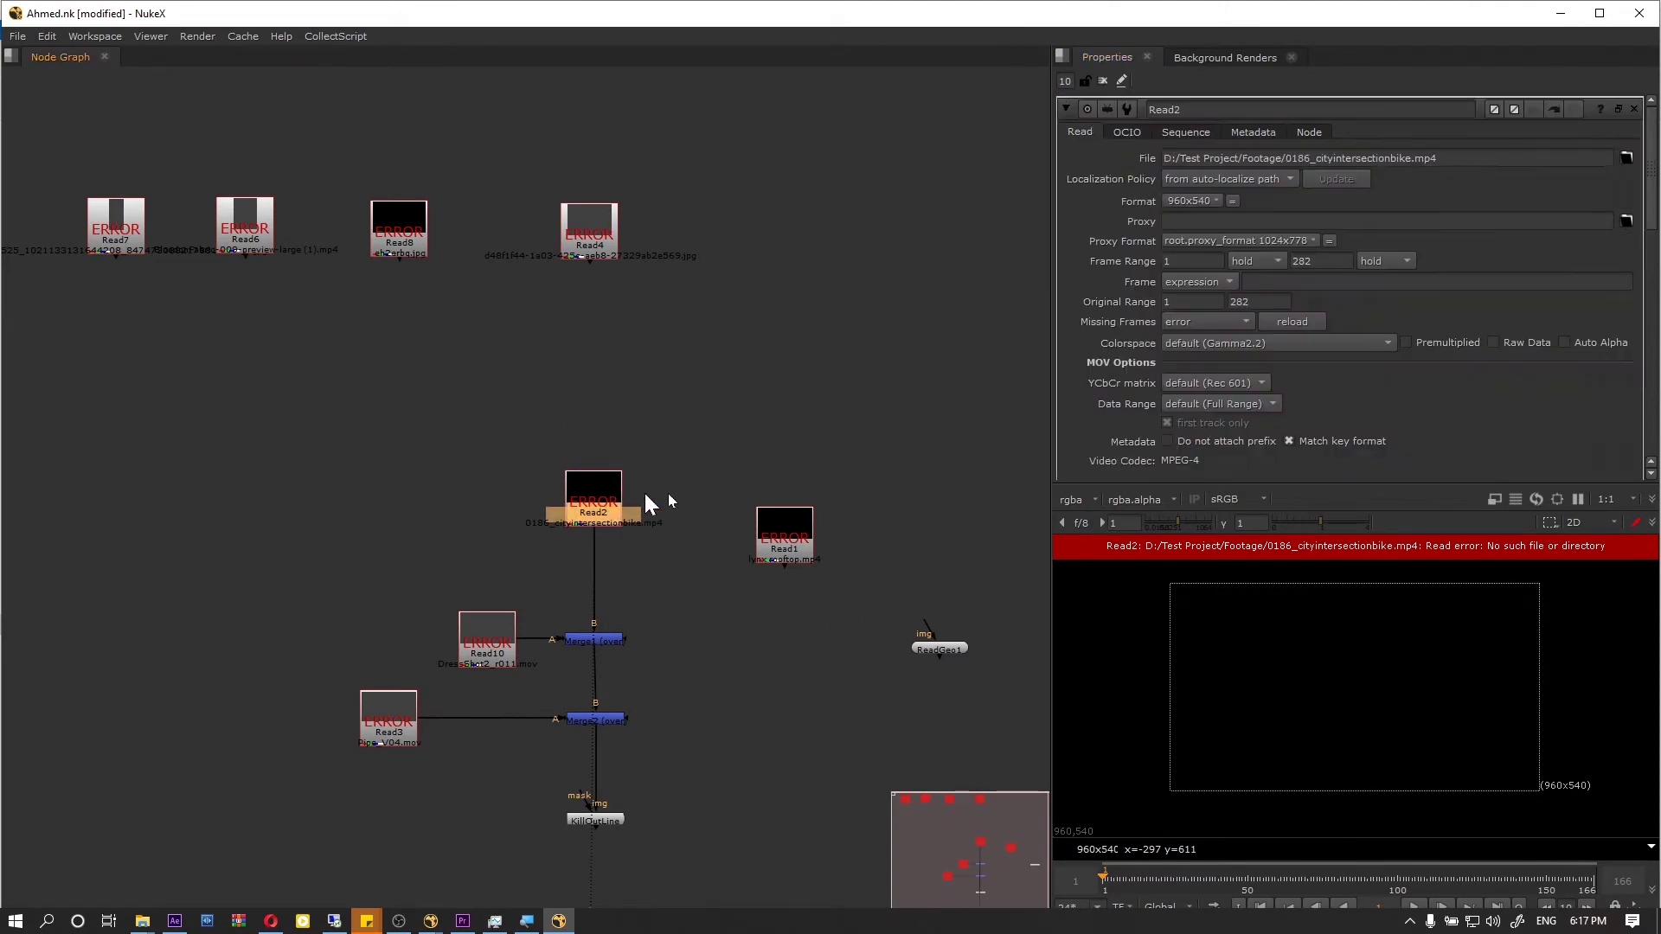
pyautogui.moveTo(1243, 159); pyautogui.dragTo(1192, 158)
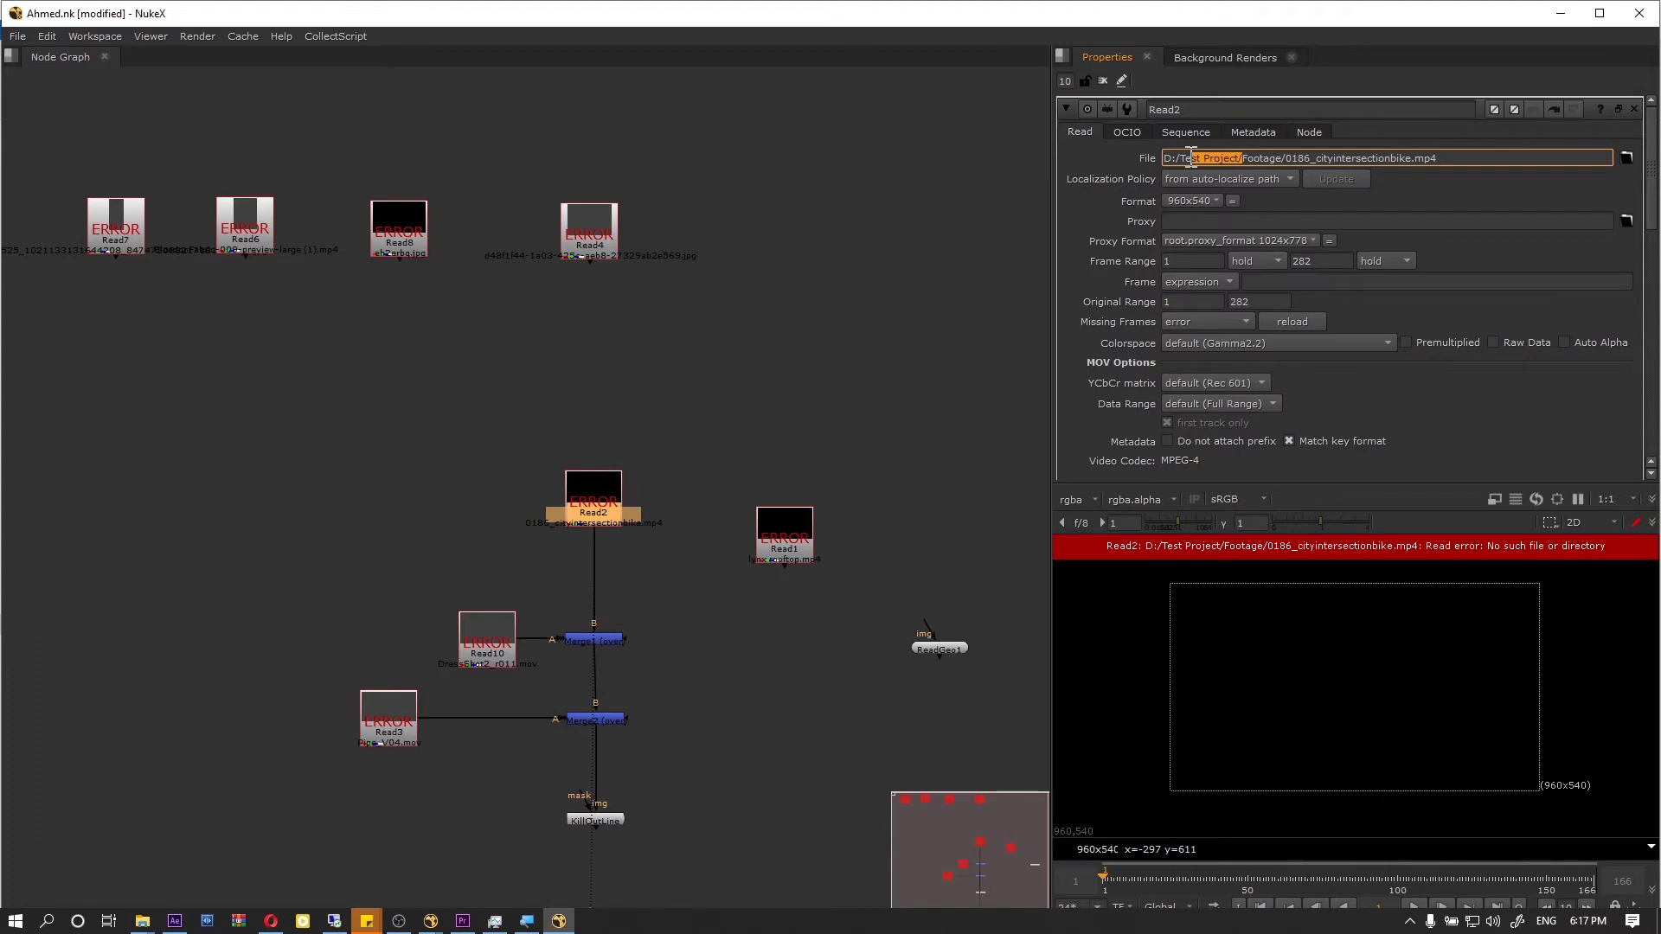
pyautogui.moveTo(1188, 159); pyautogui.dragTo(1104, 159)
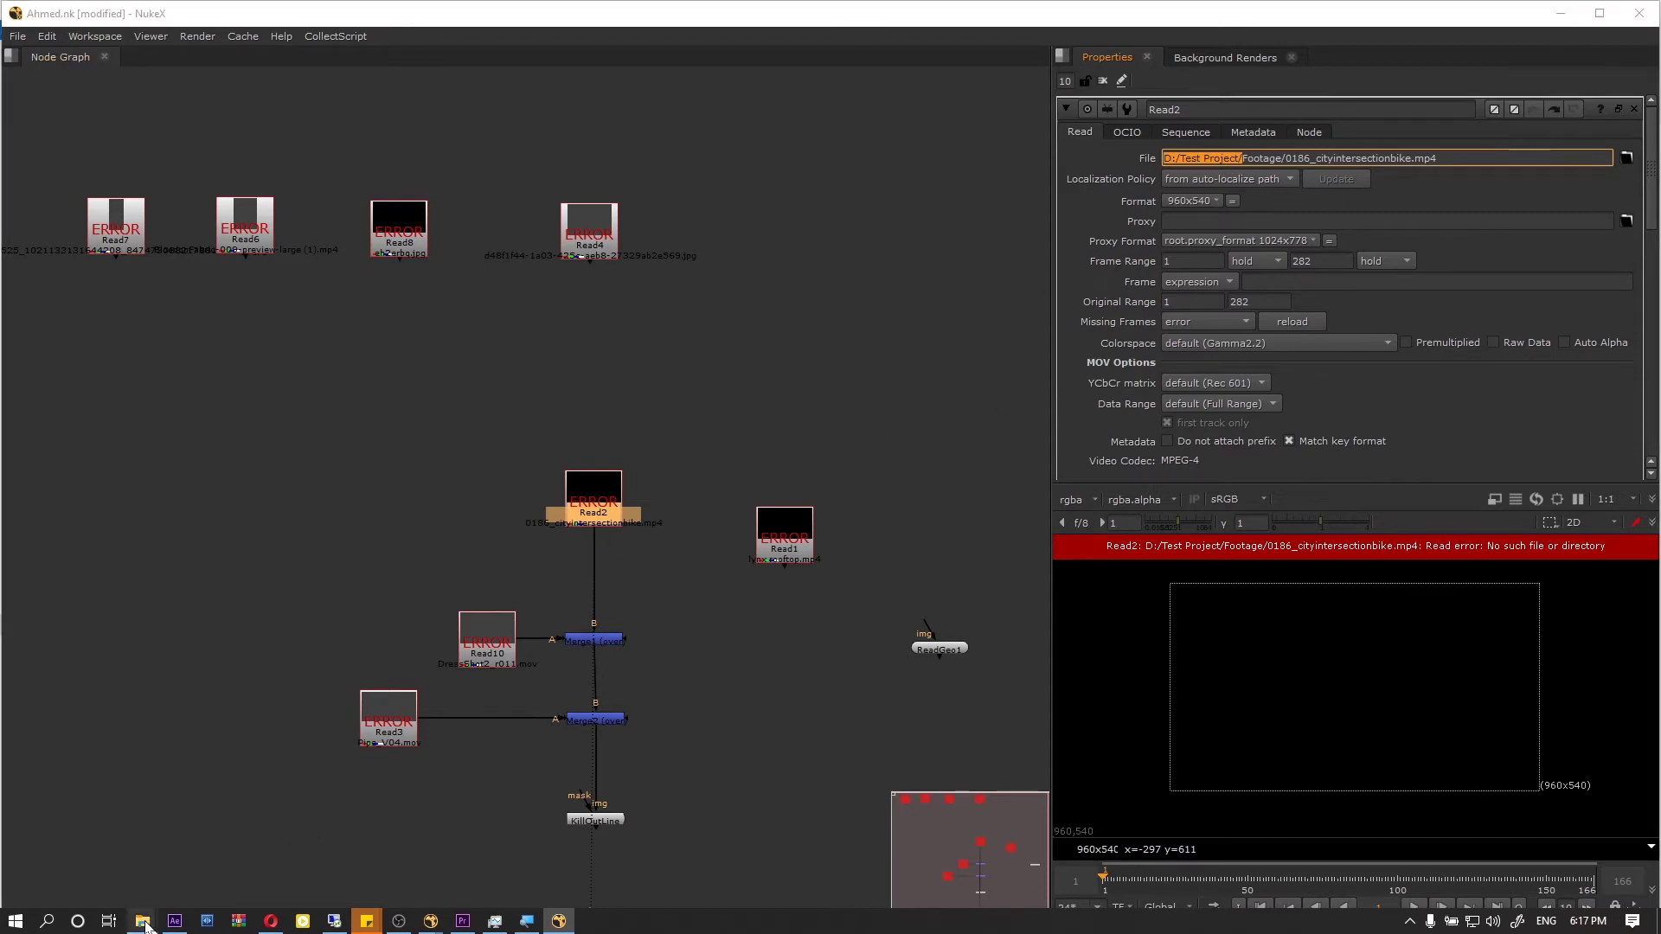
pyautogui.moveTo(142, 921)
pyautogui.click(115, 851)
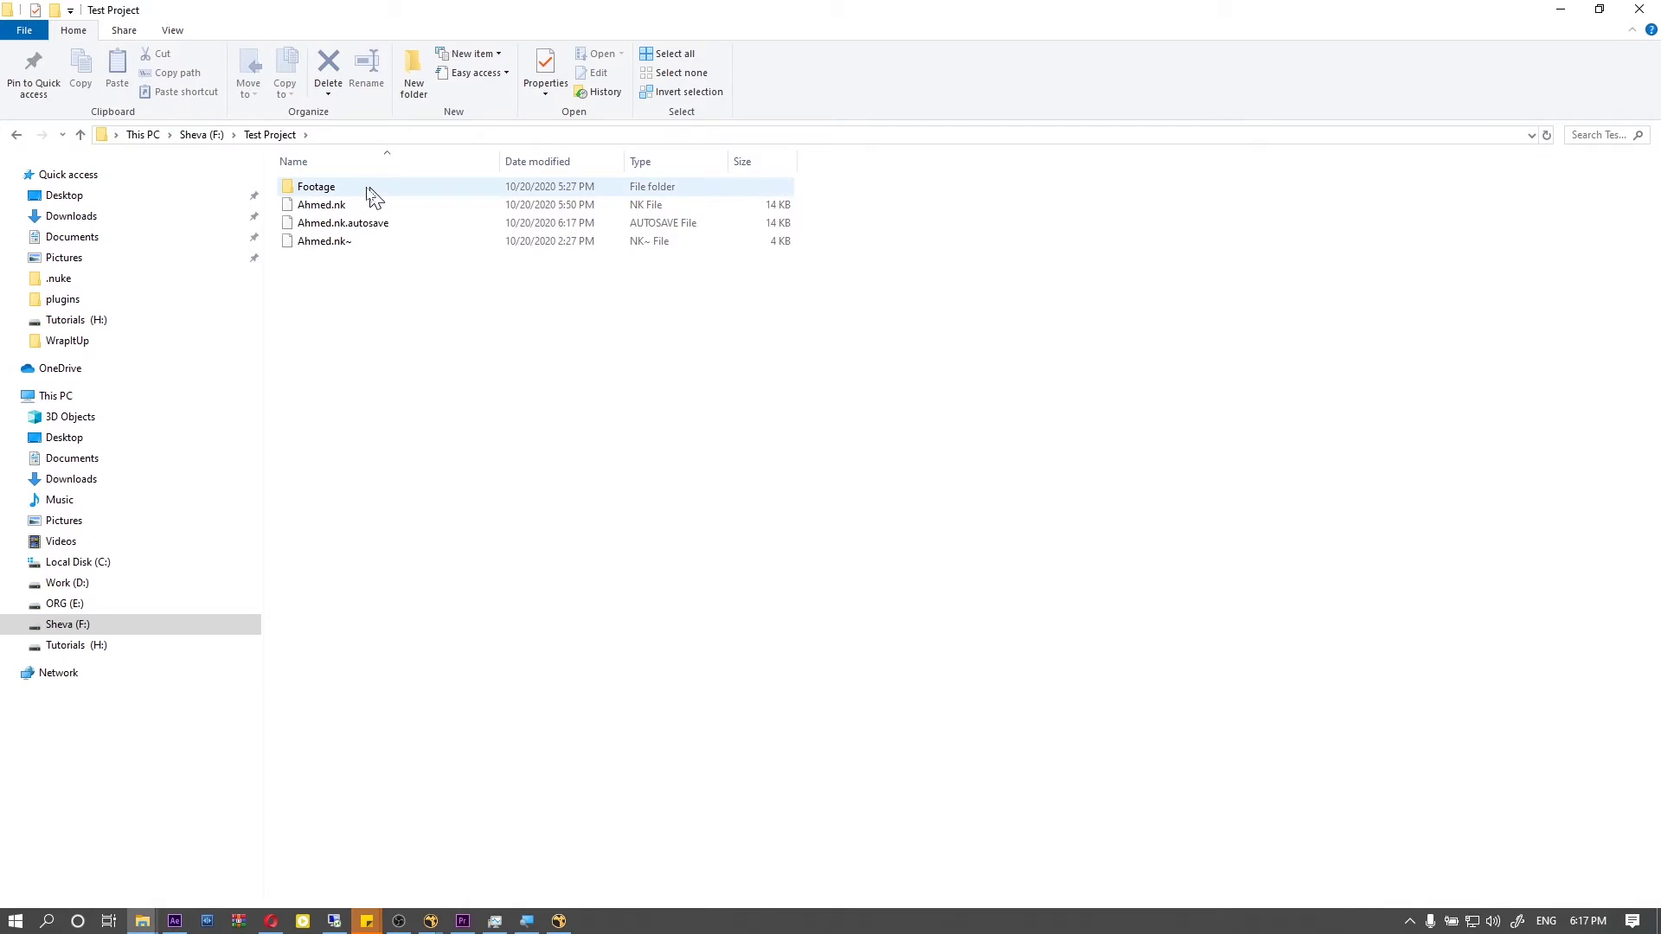
pyautogui.moveTo(642, 669); pyautogui.dragTo(334, 159)
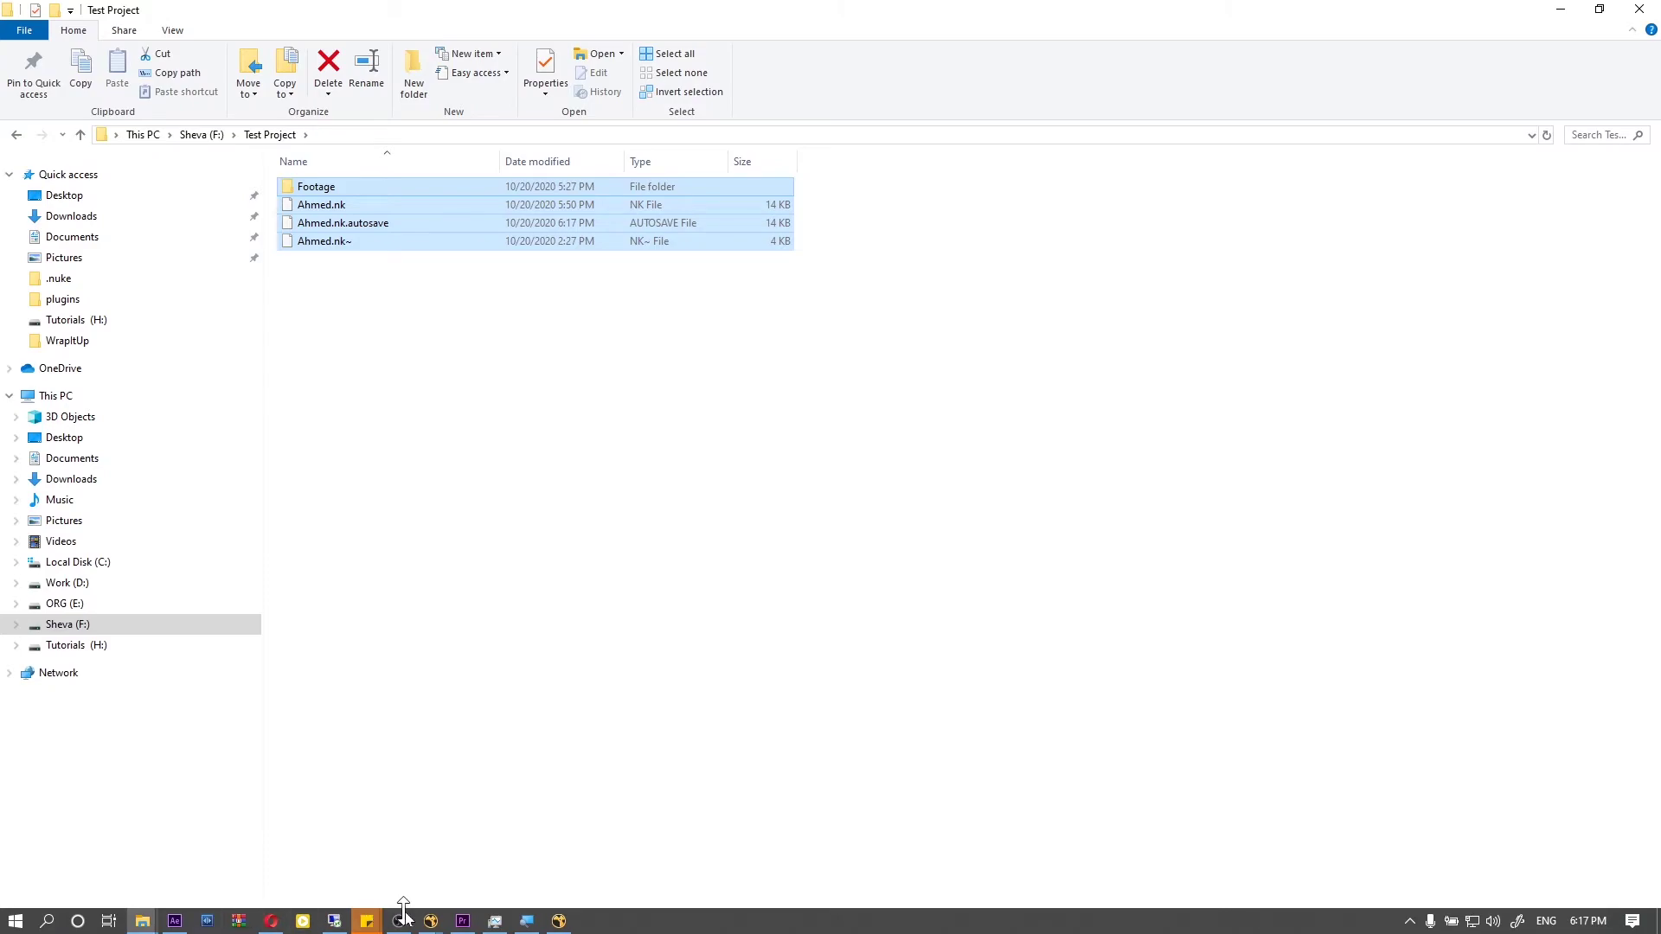
pyautogui.click(554, 848)
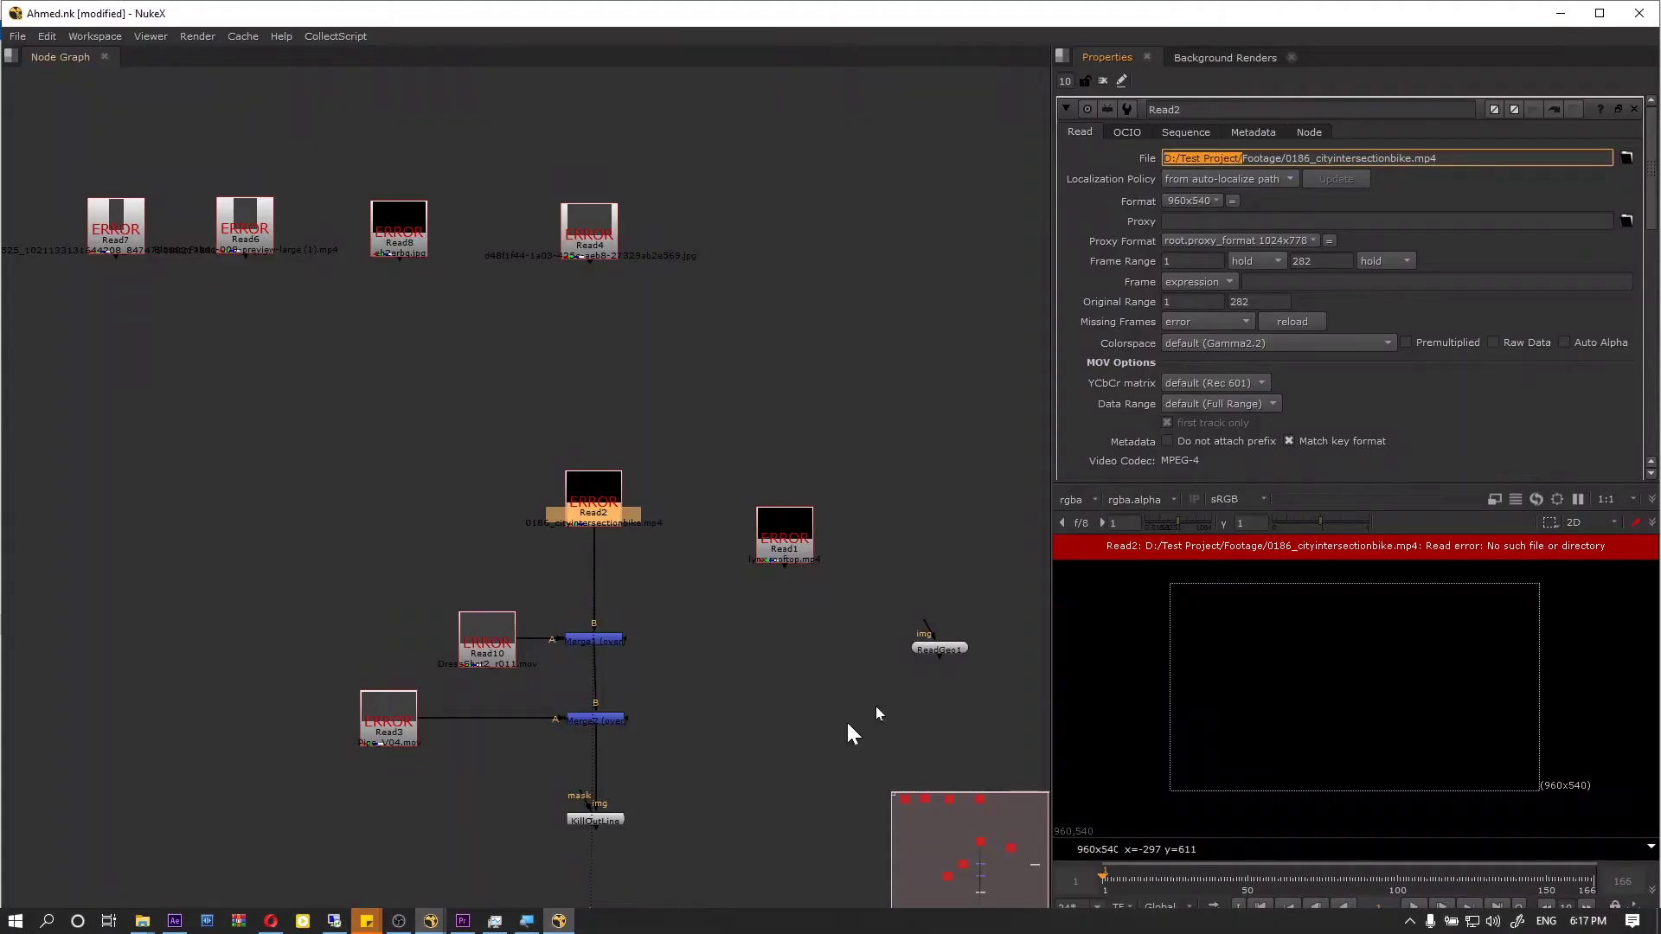
# Step: Copy the D:/Test Project/ prefix in Read2's file path and remove it, leaving Footage/0186_cityintersectionbike.mp4
pyautogui.click(1252, 159)
pyautogui.moveTo(1244, 154); pyautogui.dragTo(774, 152)
pyautogui.hotkey('ctrl', 'c')
pyautogui.press('BackSpace')
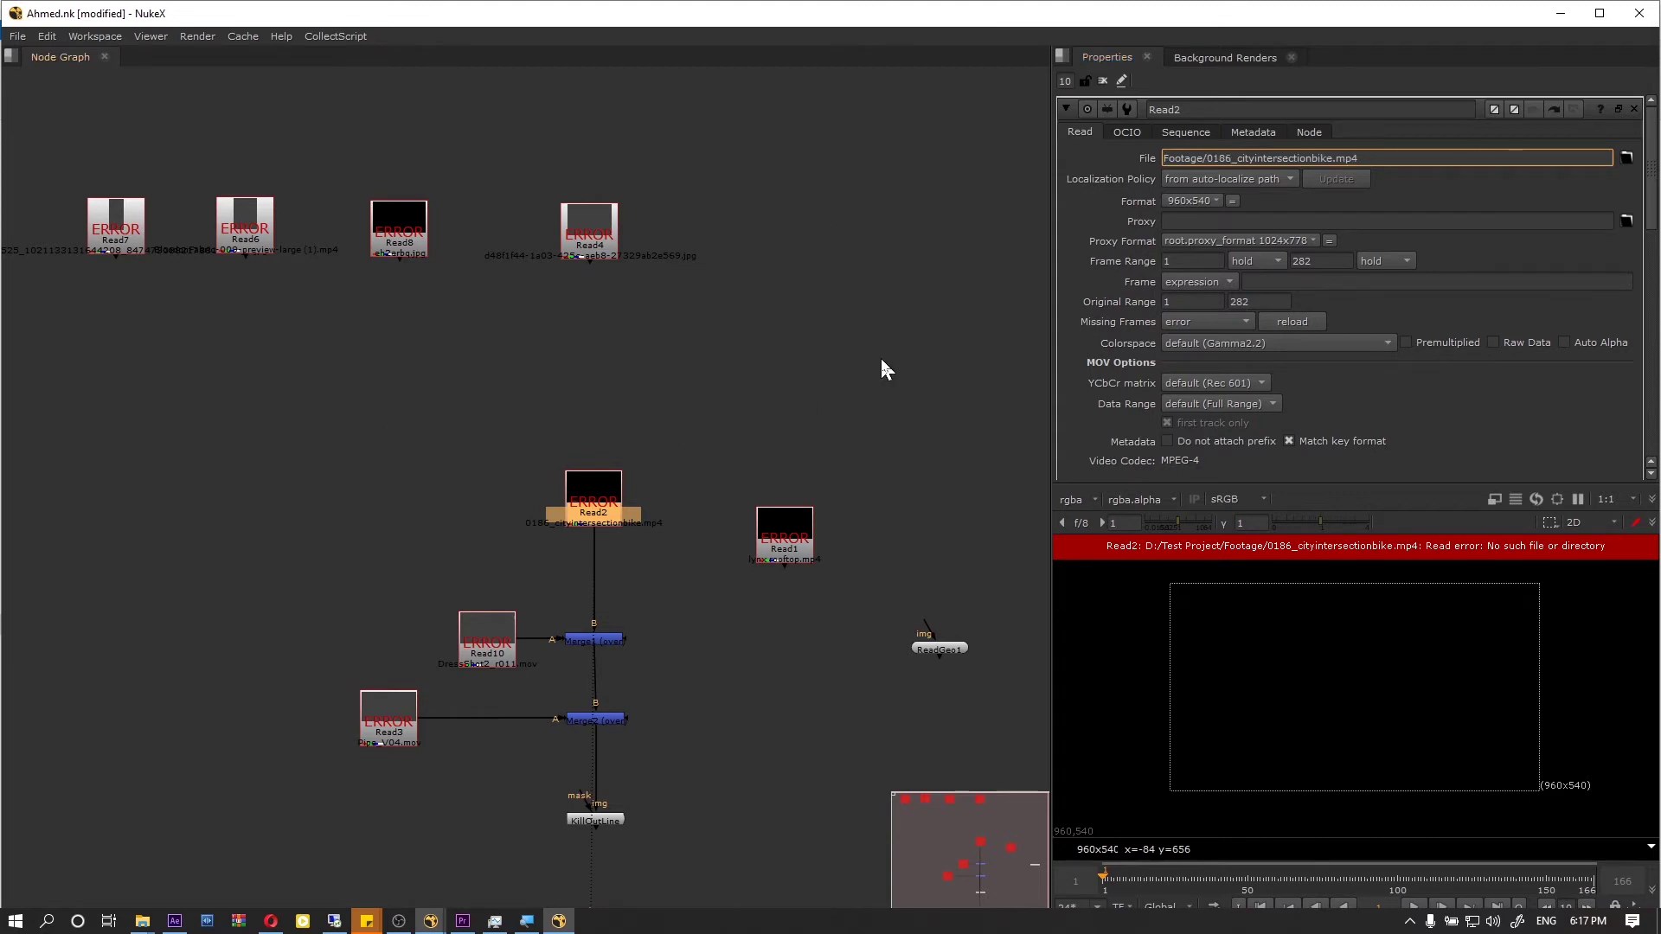
pyautogui.click(840, 476)
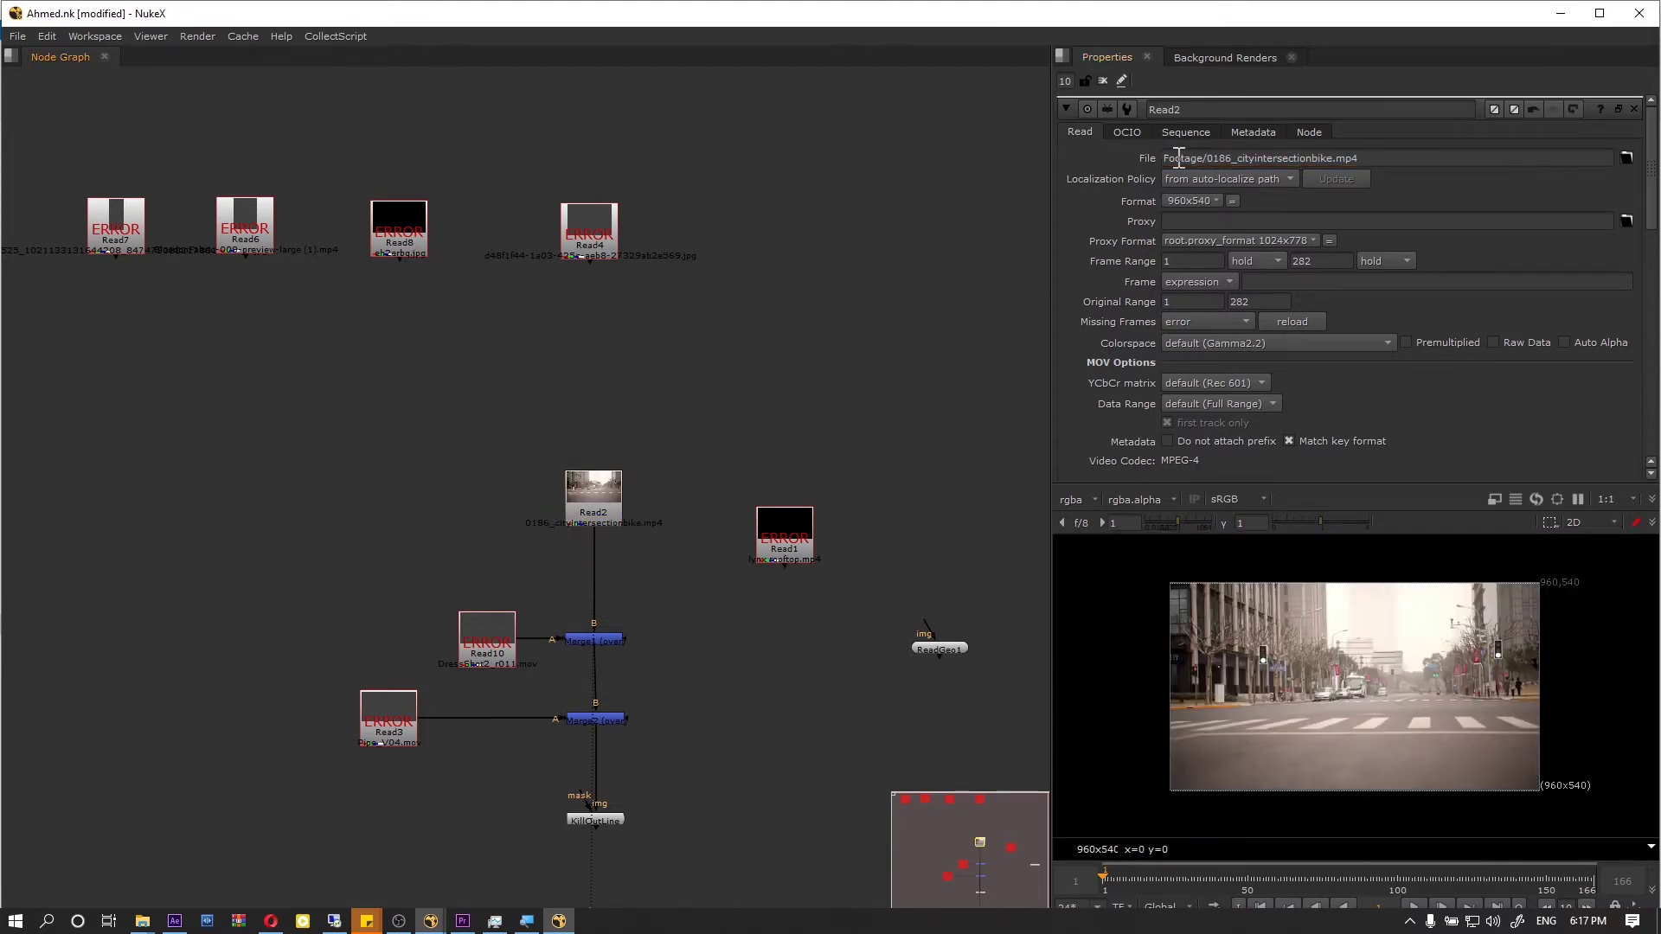
pyautogui.tripleClick(1408, 156)
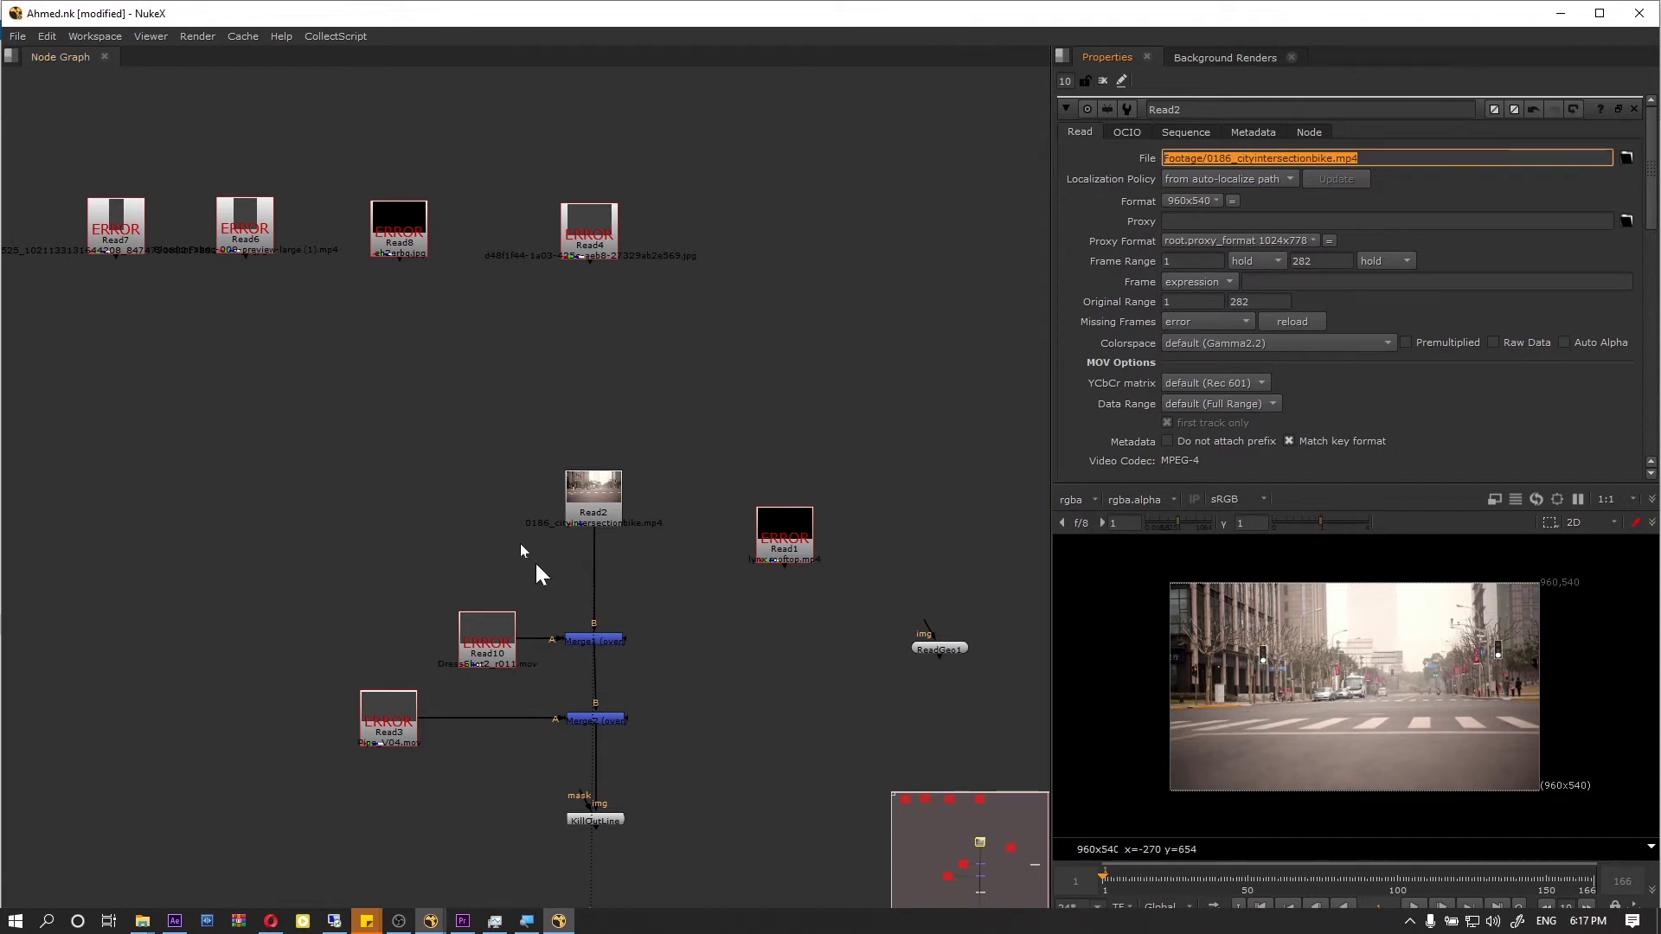
# Step: Shorten Read10's file path to DressShot2_r011.mov by removing the D:/Test Project/Footage/ prefix
pyautogui.doubleClick(483, 633)
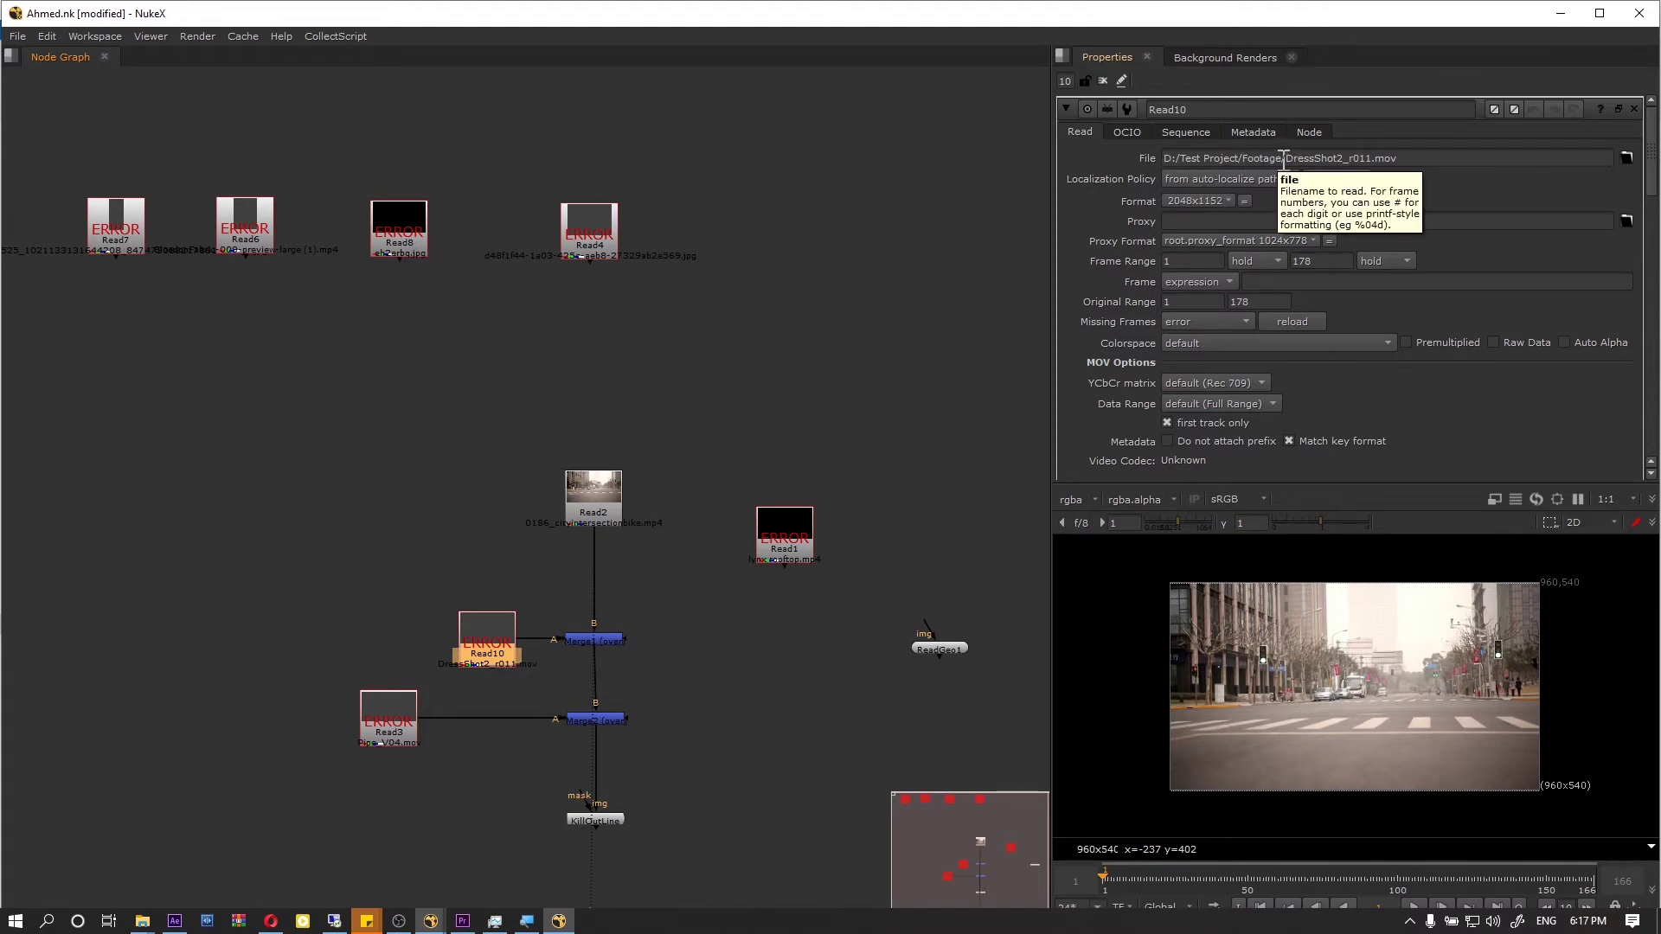
pyautogui.moveTo(1286, 158); pyautogui.dragTo(1126, 164)
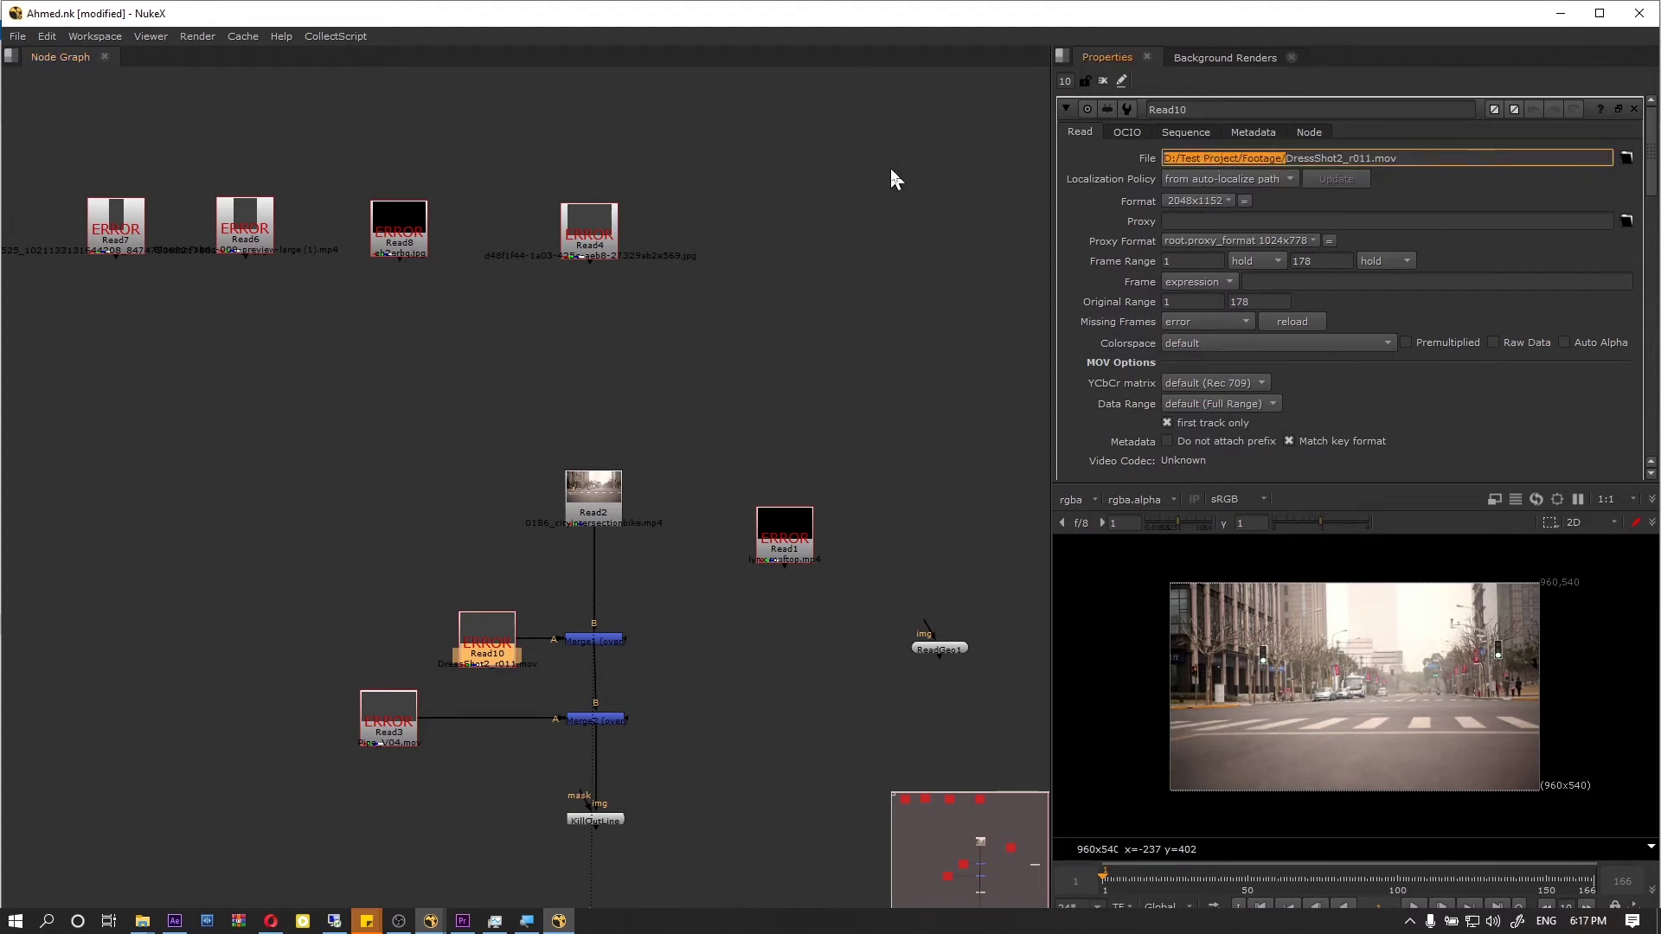
pyautogui.press('BackSpace')
pyautogui.click(593, 356)
pyautogui.moveTo(782, 122); pyautogui.dragTo(82, 346)
pyautogui.click(484, 645)
# Step: Open Read3's properties and examine the D:/Test Project/ part of its file path
pyautogui.click(397, 721)
pyautogui.doubleClick(397, 721)
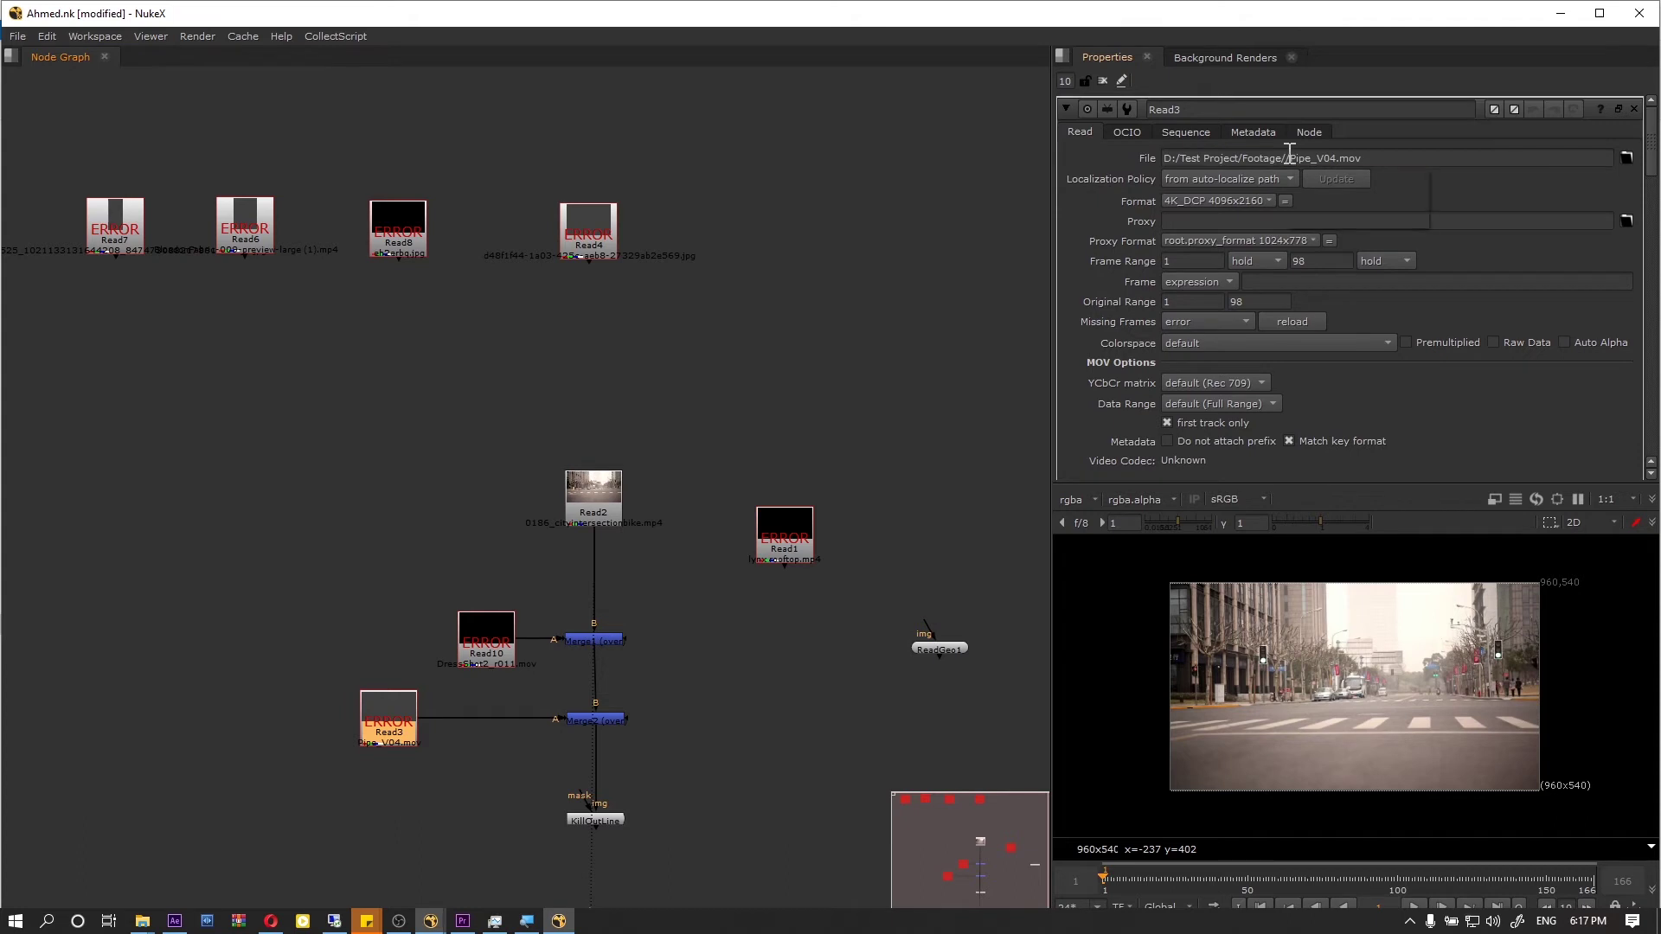
pyautogui.moveTo(1289, 152); pyautogui.dragTo(787, 145)
pyautogui.moveTo(1245, 158); pyautogui.dragTo(1171, 158)
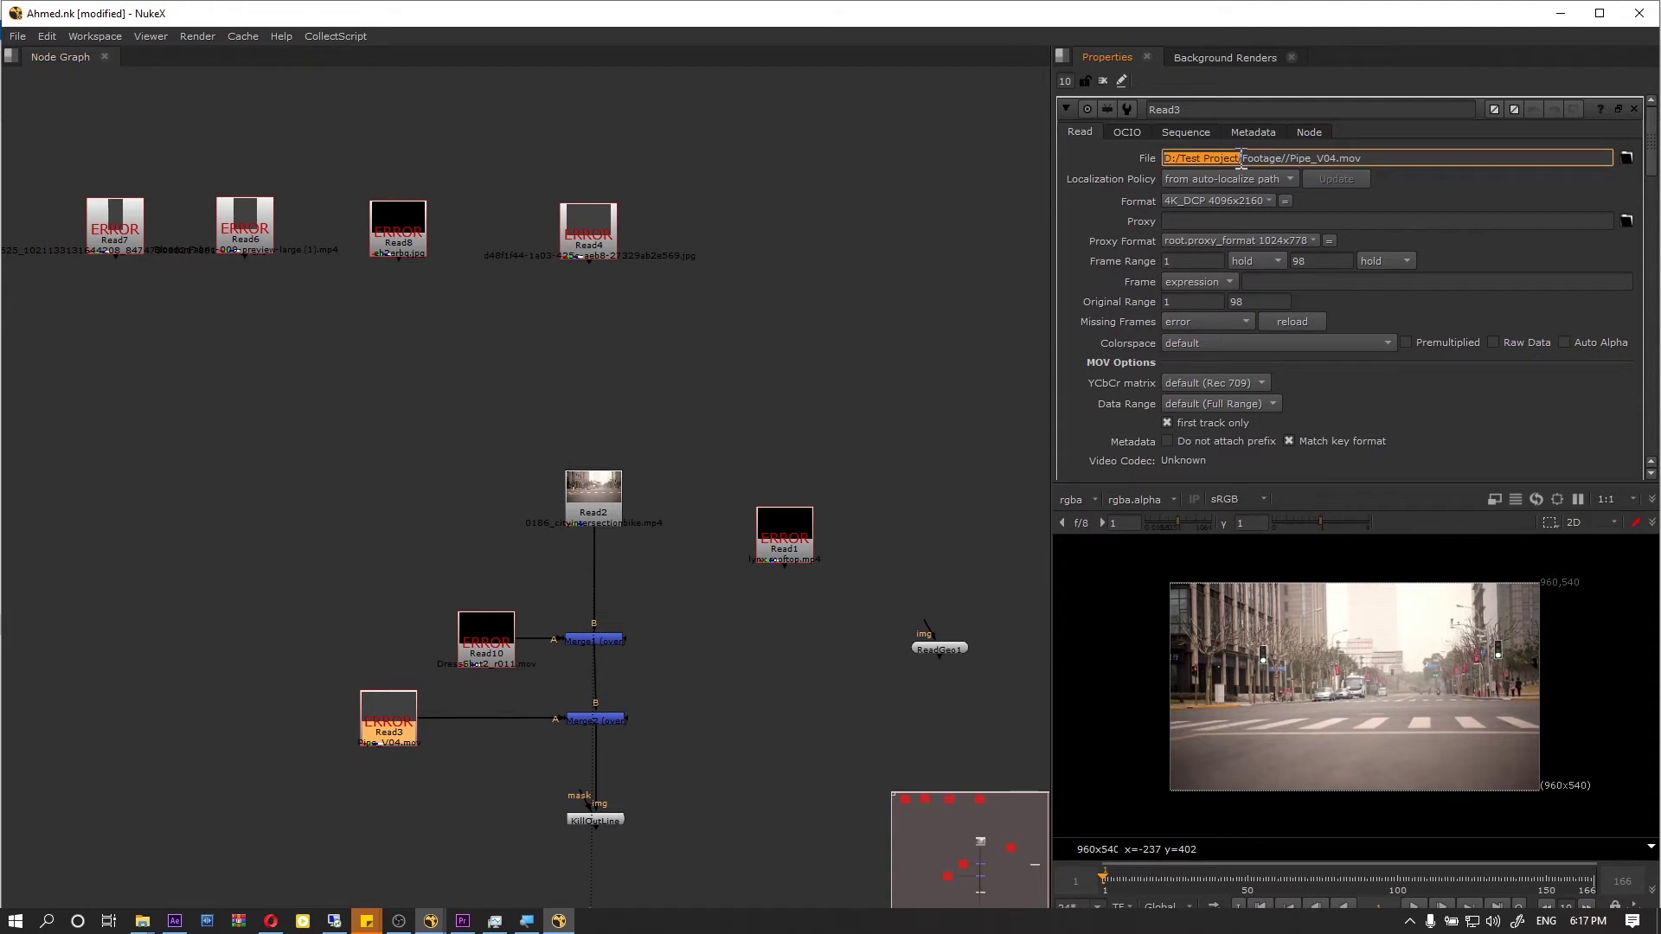
# Step: Replace D:/Test Project/ with nothing in the file names of Read1, Read3, Read4, Read6, Read7, Read8 and Read10 using filename Search and Replace
pyautogui.click(475, 653)
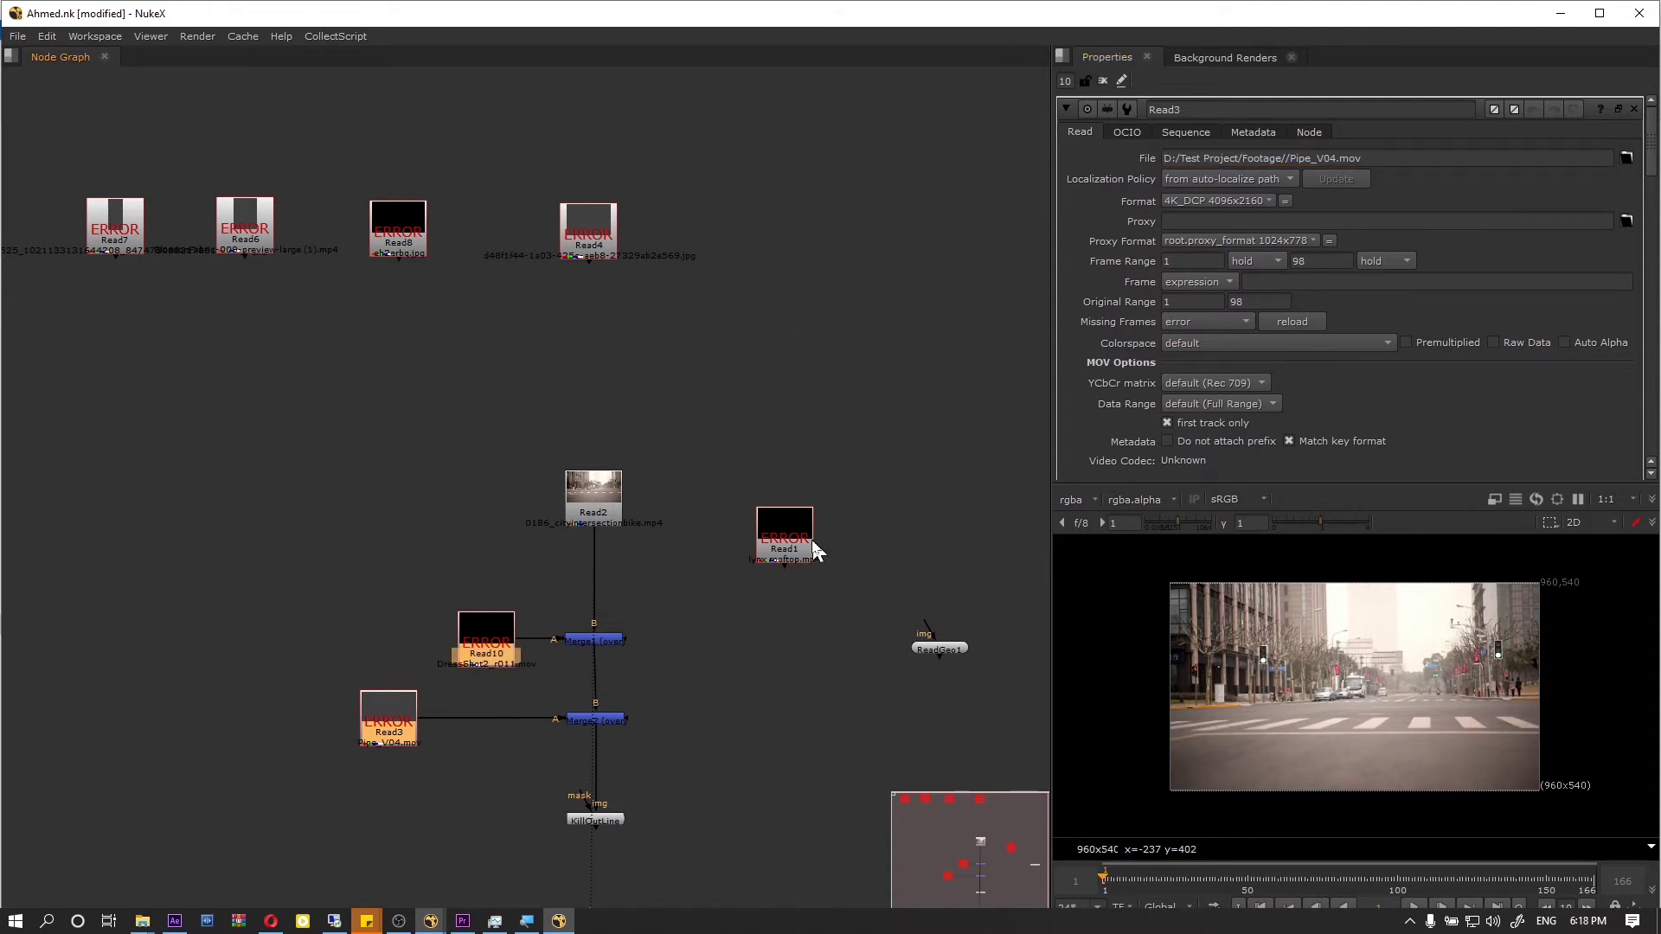
pyautogui.keyDown('shift'); pyautogui.click(411, 242); pyautogui.keyUp('shift')
pyautogui.keyDown('shift'); pyautogui.click(583, 227); pyautogui.keyUp('shift')
pyautogui.keyDown('shift'); pyautogui.click(237, 230); pyautogui.keyUp('shift')
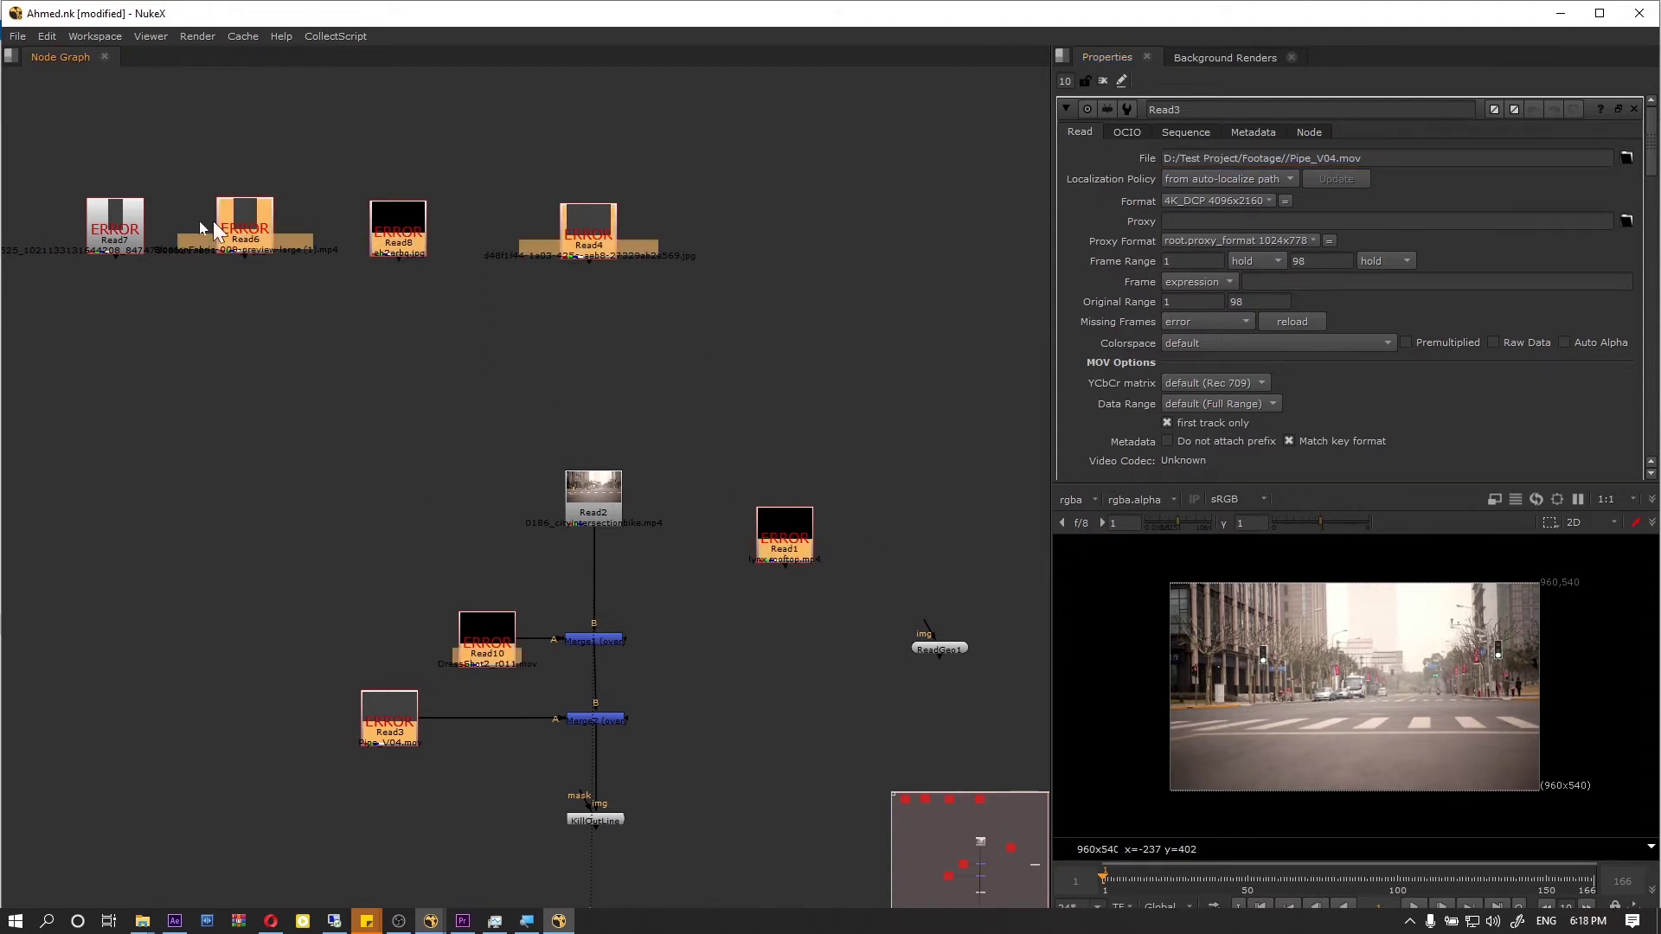
pyautogui.keyDown('shift'); pyautogui.click(143, 229); pyautogui.keyUp('shift')
pyautogui.click(47, 34)
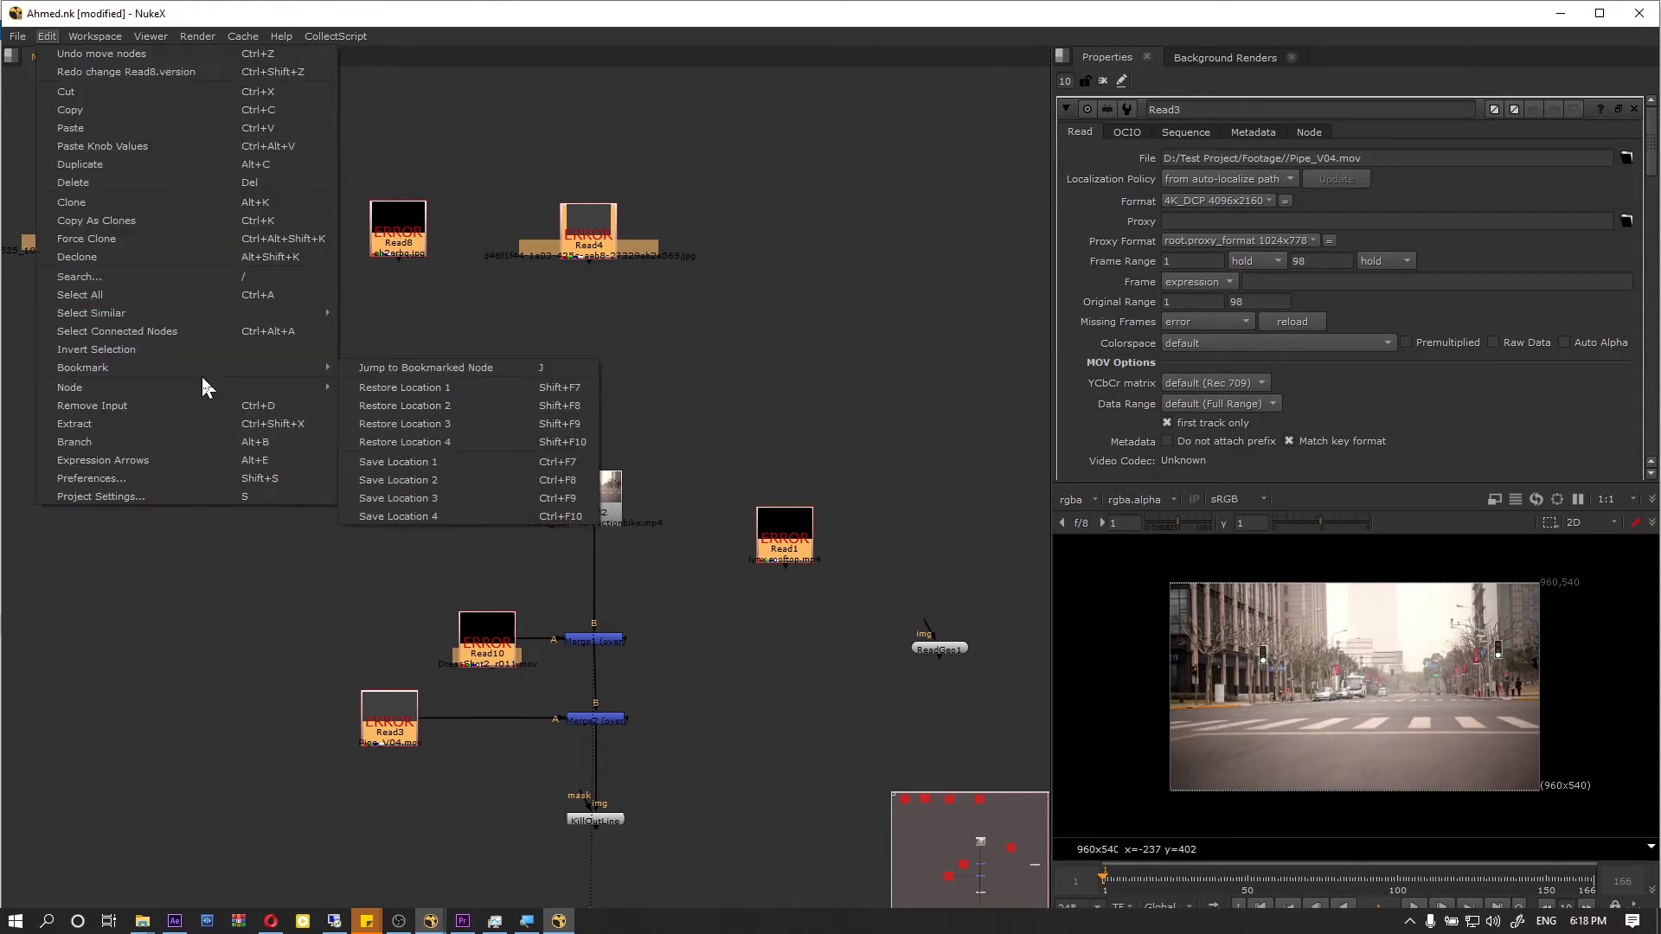
pyautogui.moveTo(316, 386)
pyautogui.moveTo(406, 381)
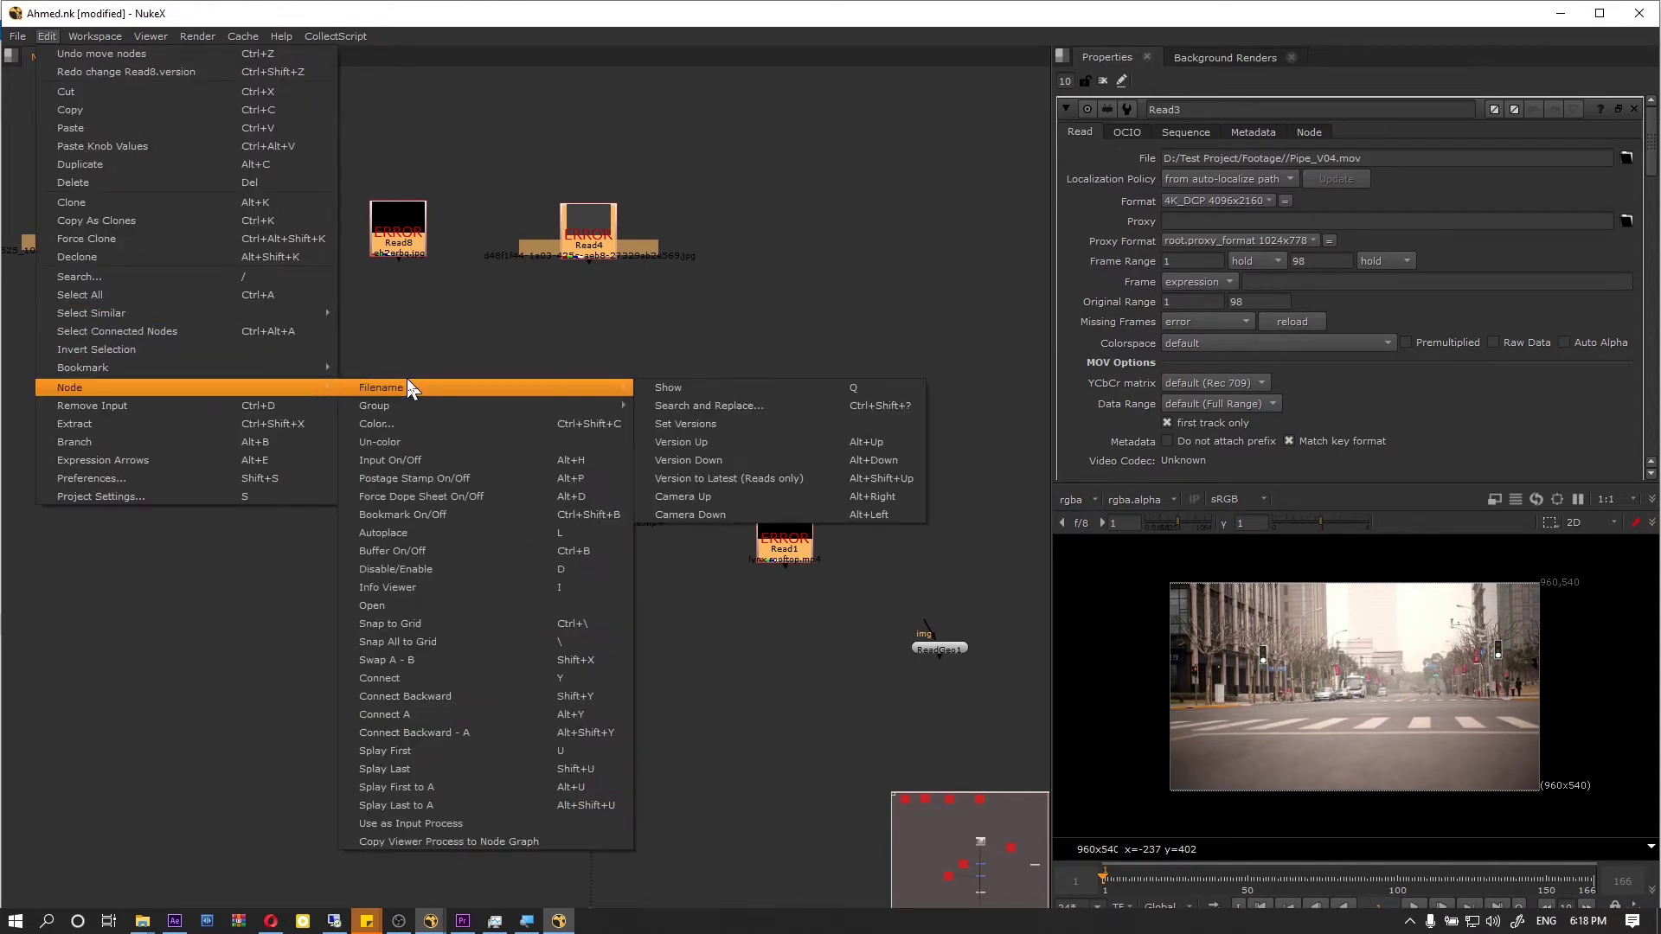
pyautogui.click(762, 403)
pyautogui.hotkey('ctrl', 'v')
pyautogui.press('Tab')
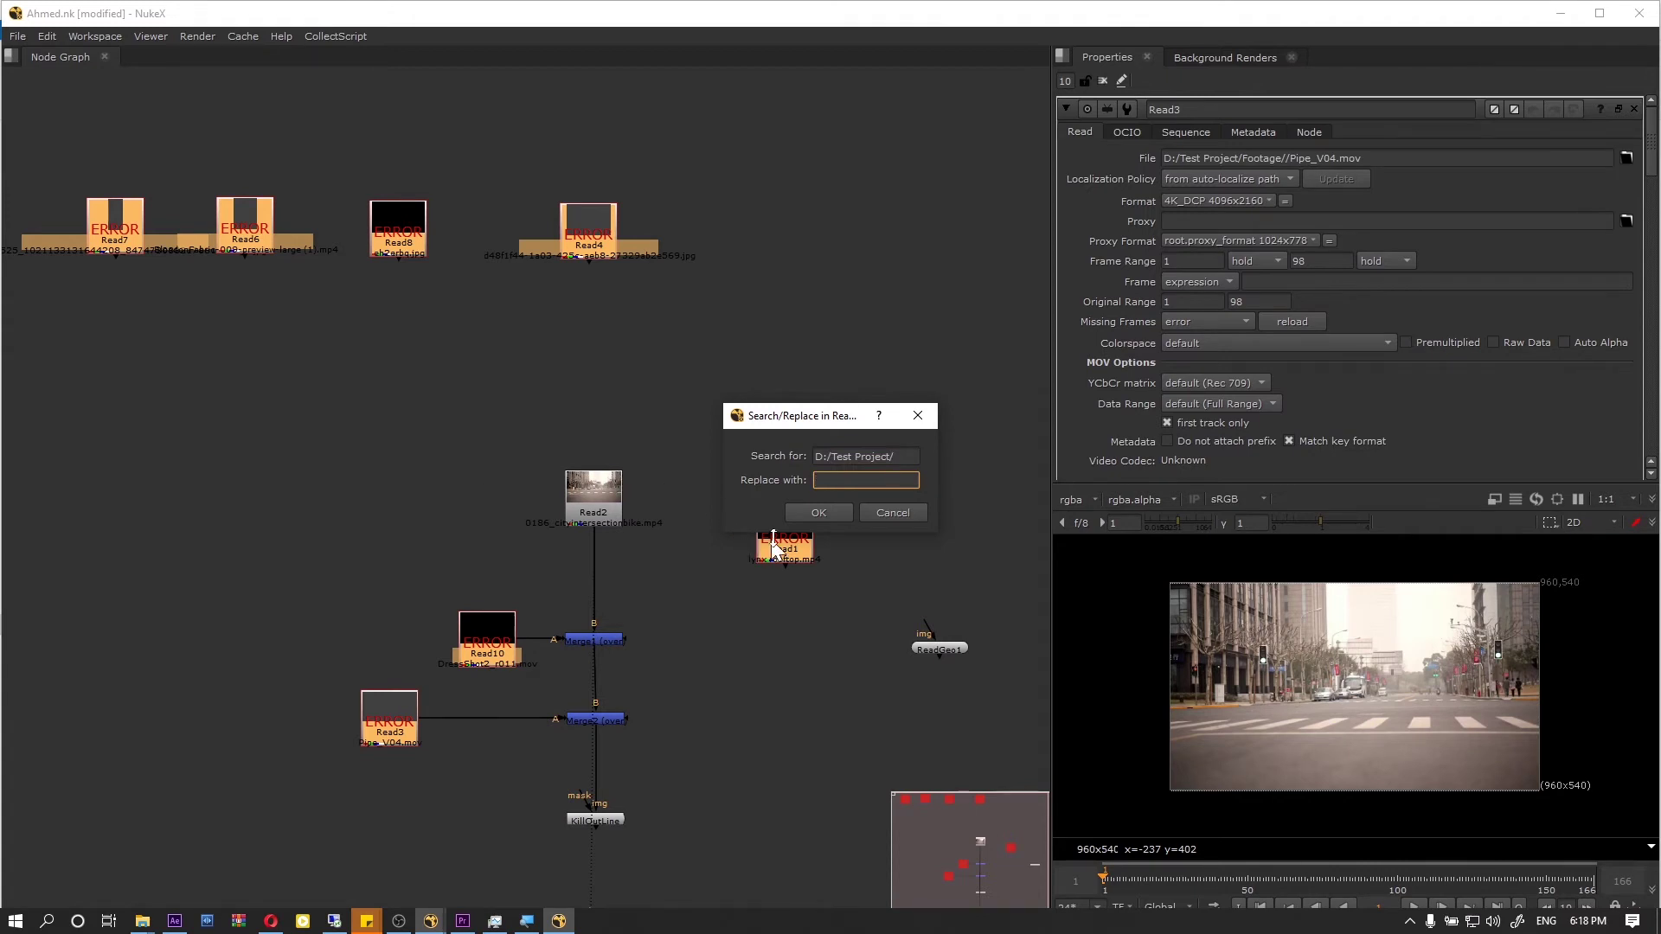
pyautogui.click(829, 513)
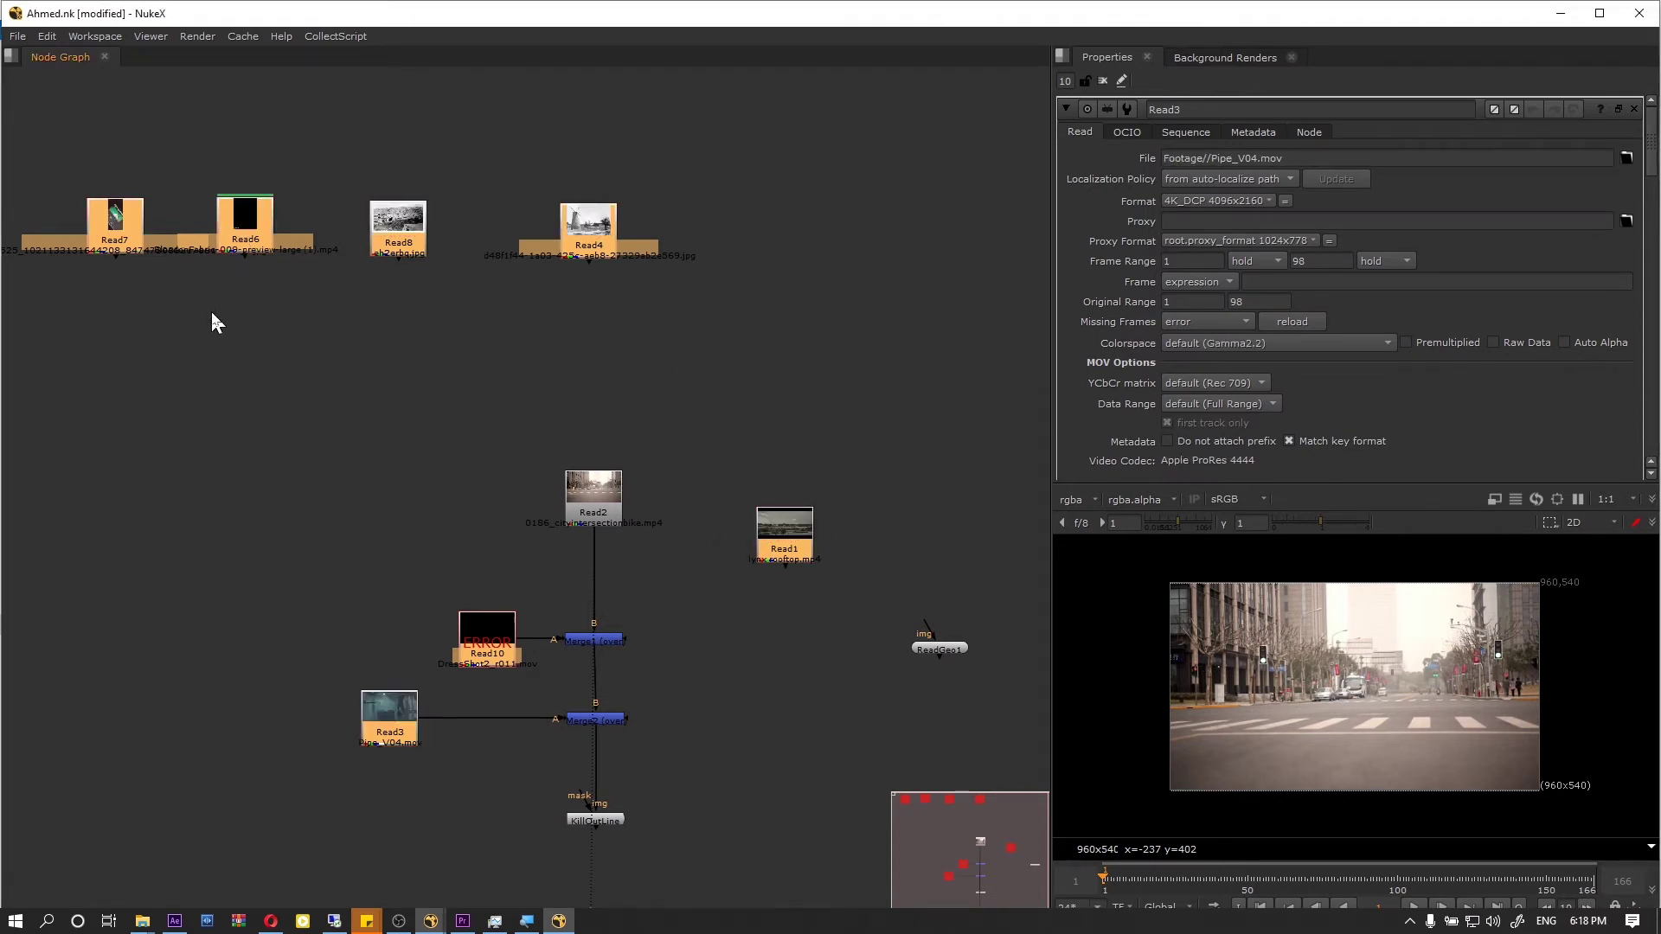
# Step: Compare Read10's path with Read2's and add the Footage/ folder in front of Read10's file name
pyautogui.doubleClick(485, 631)
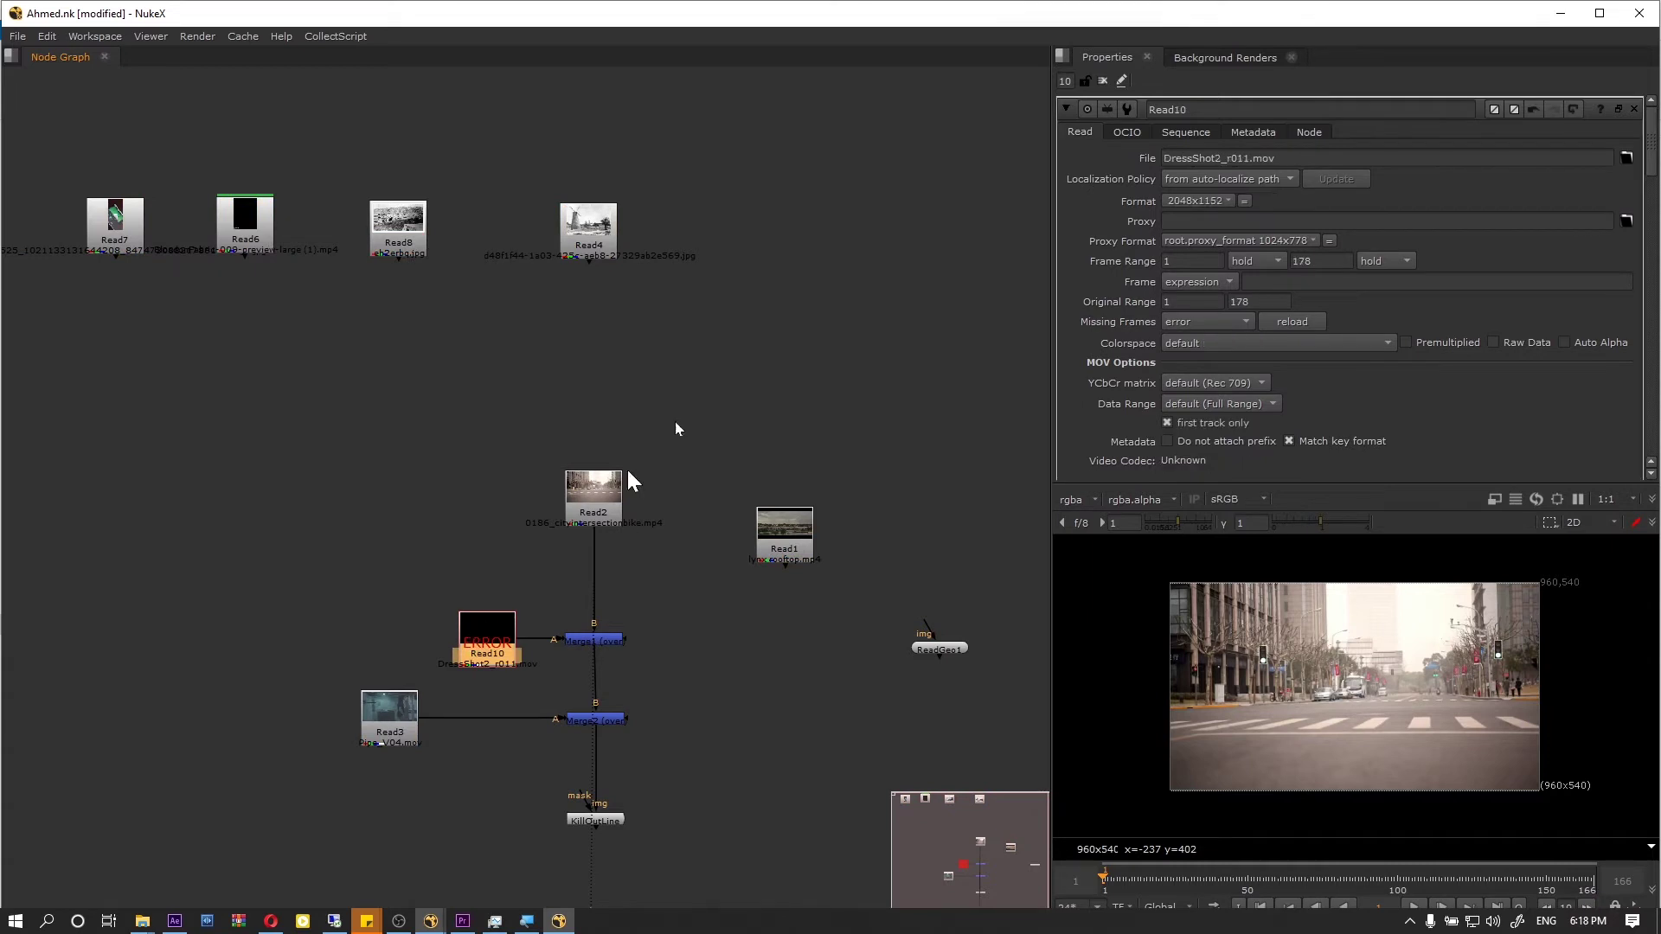
pyautogui.doubleClick(595, 515)
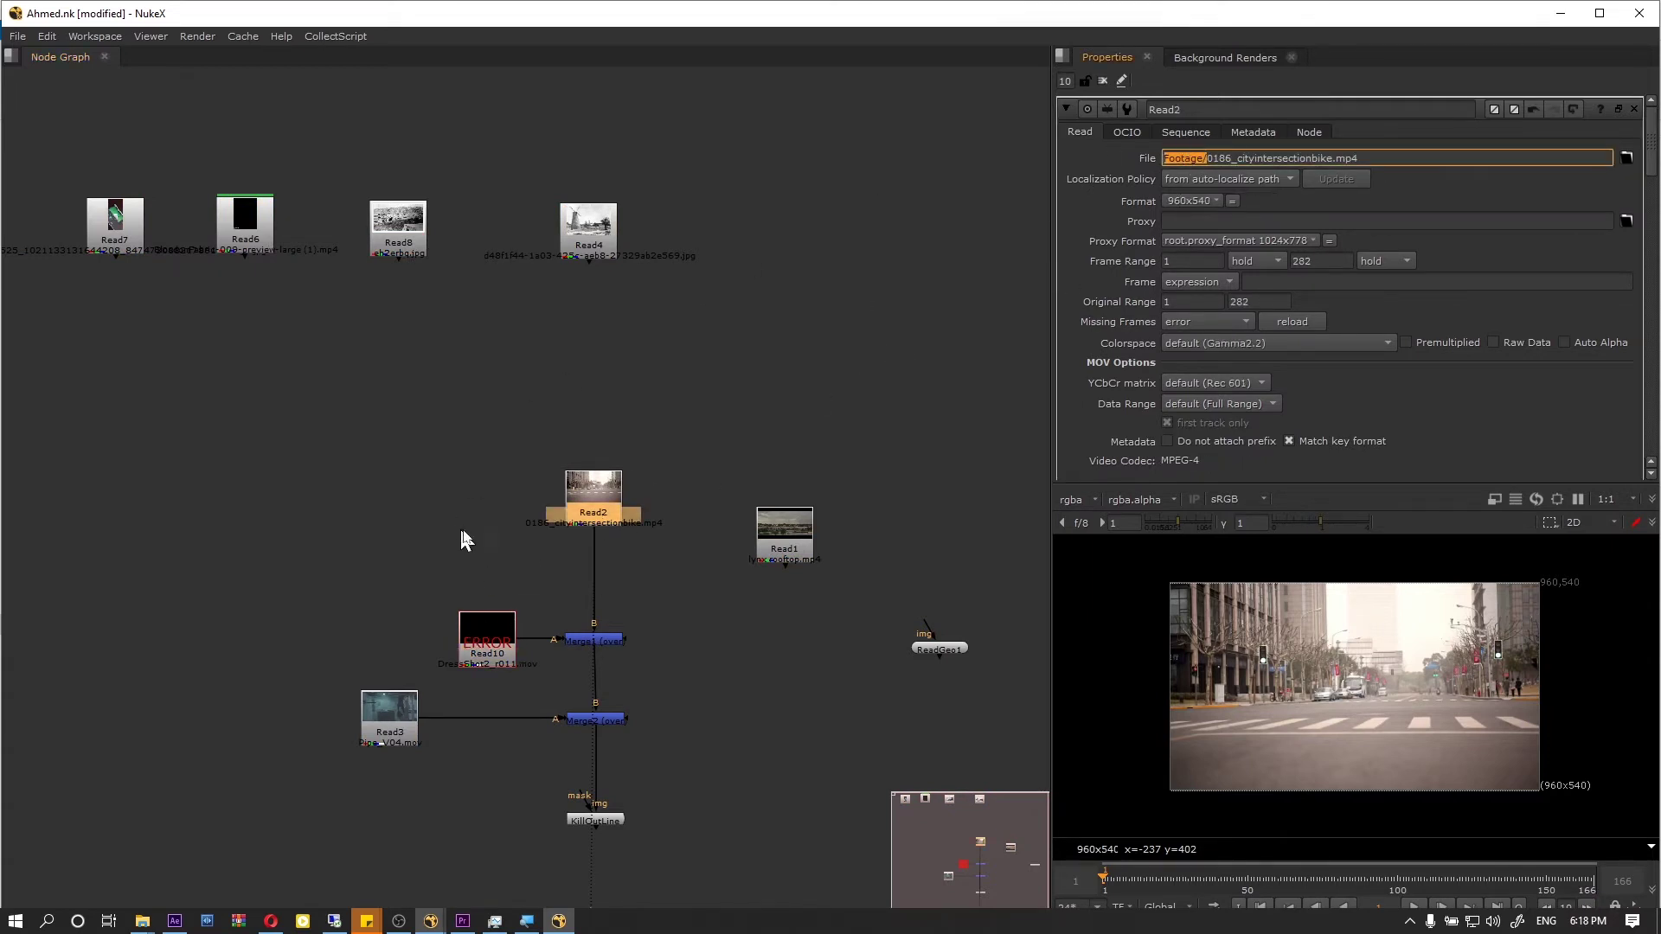
pyautogui.doubleClick(511, 624)
pyautogui.click(1165, 158)
pyautogui.write('Footage/')
pyautogui.press('Return')
pyautogui.click(623, 326)
# Step: Open the project settings, check the Test Project folder in File Explorer and reapply the script directory as the project directory
pyautogui.press('s')
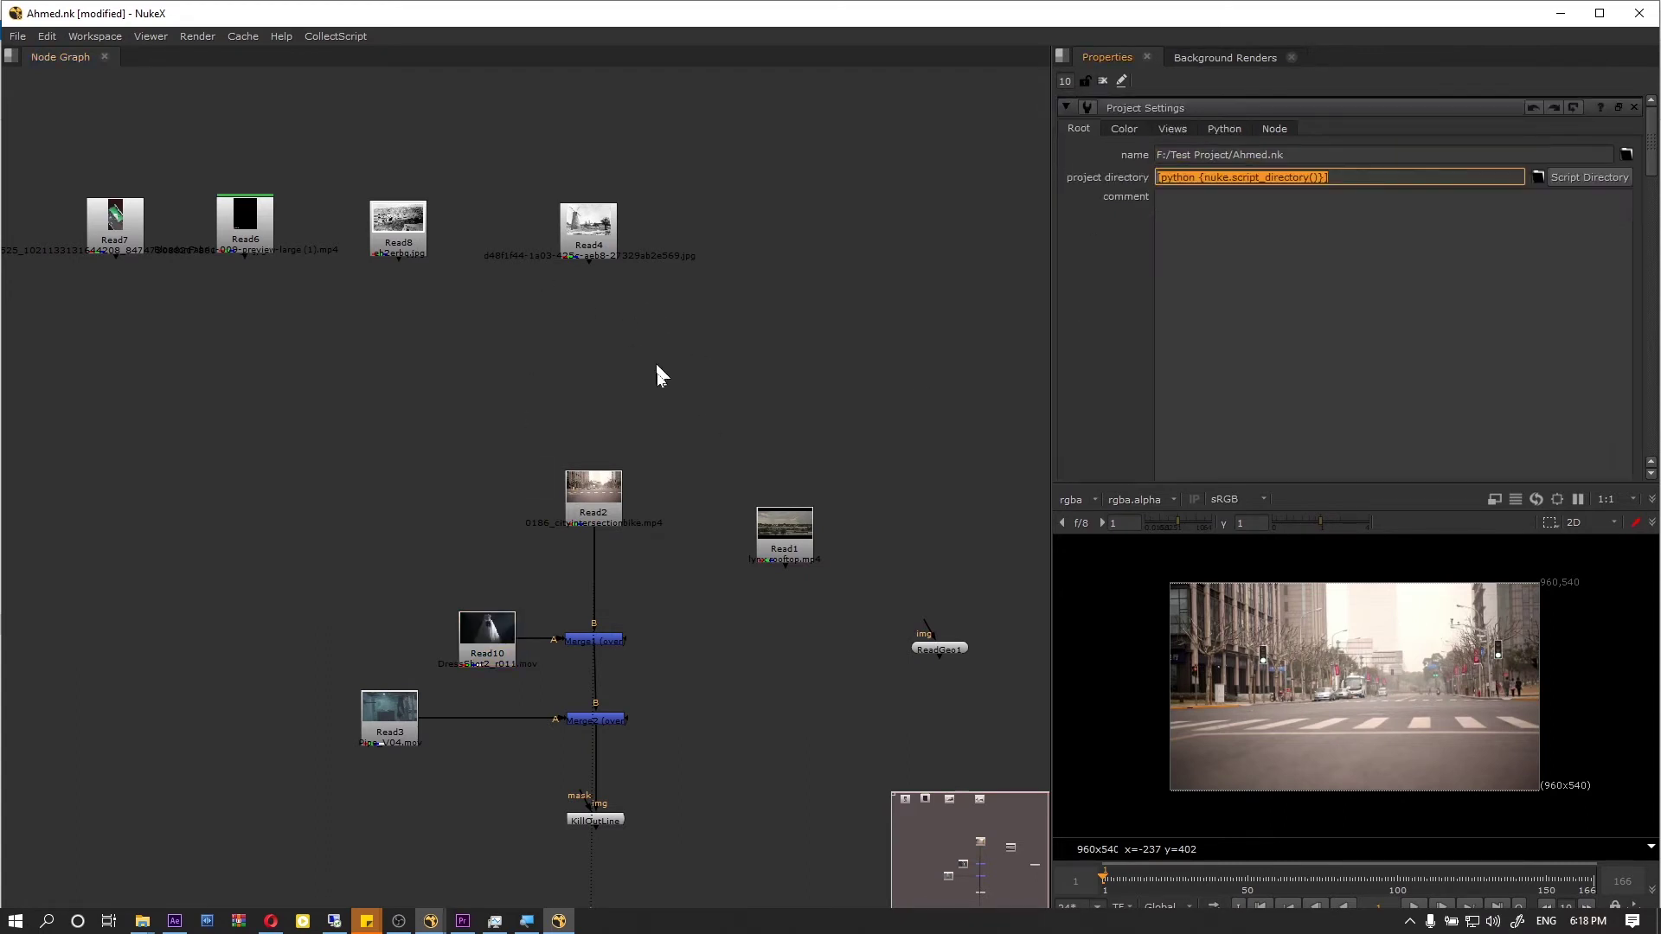
pyautogui.click(17, 36)
pyautogui.click(43, 52)
pyautogui.moveTo(141, 921)
pyautogui.click(173, 826)
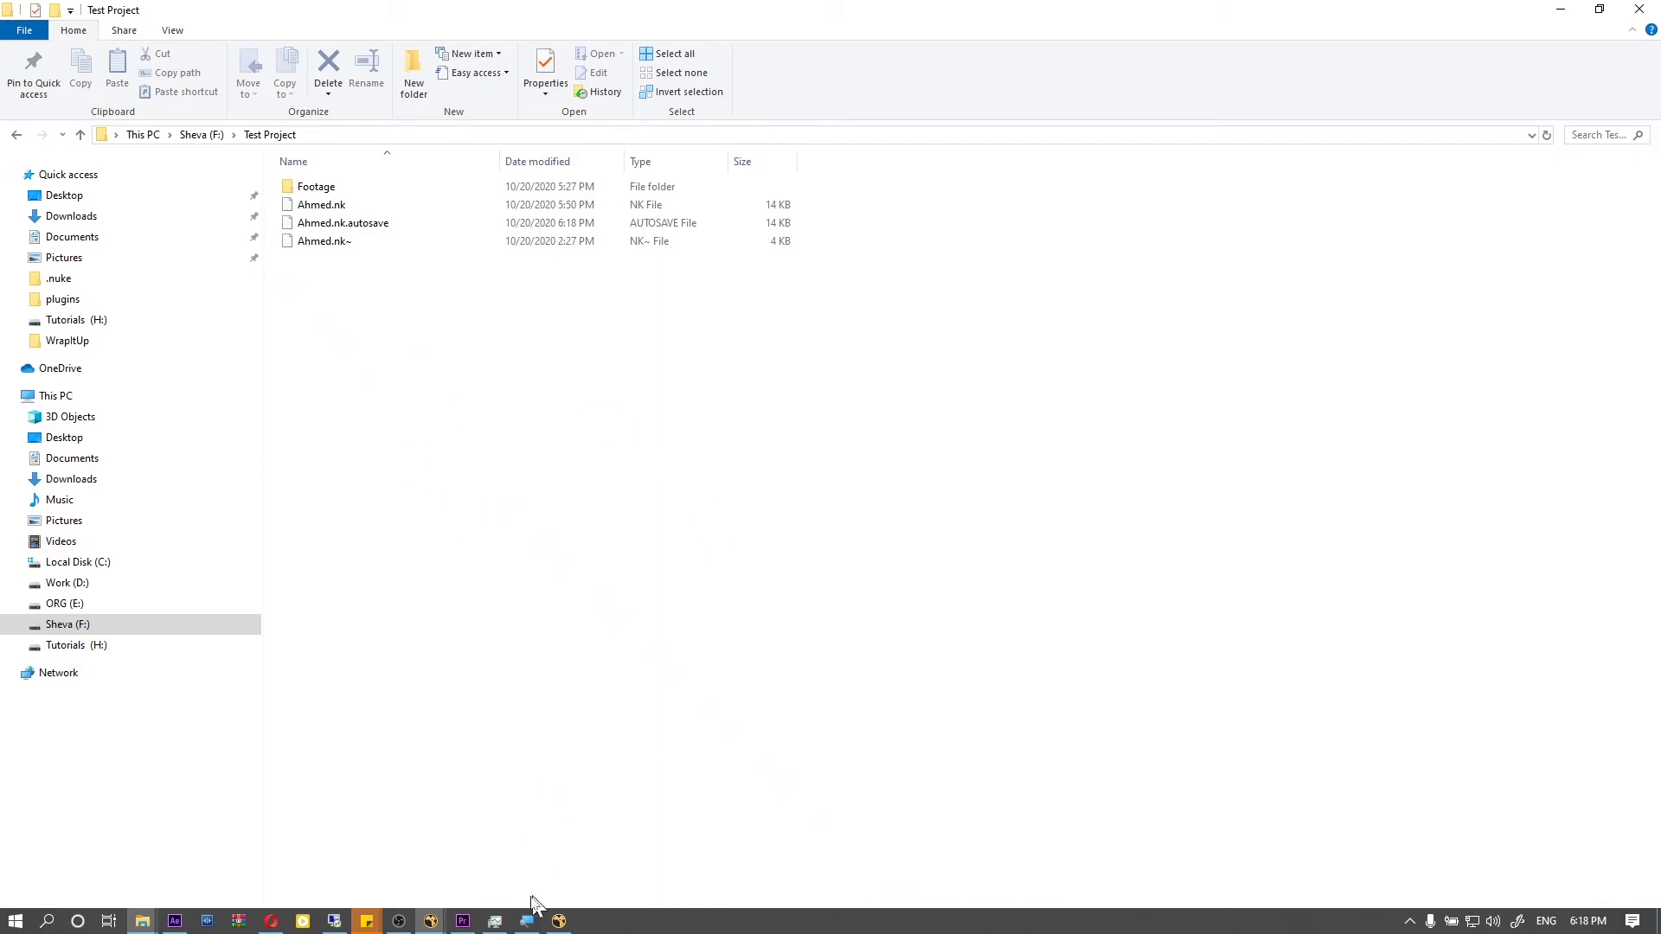
pyautogui.click(558, 921)
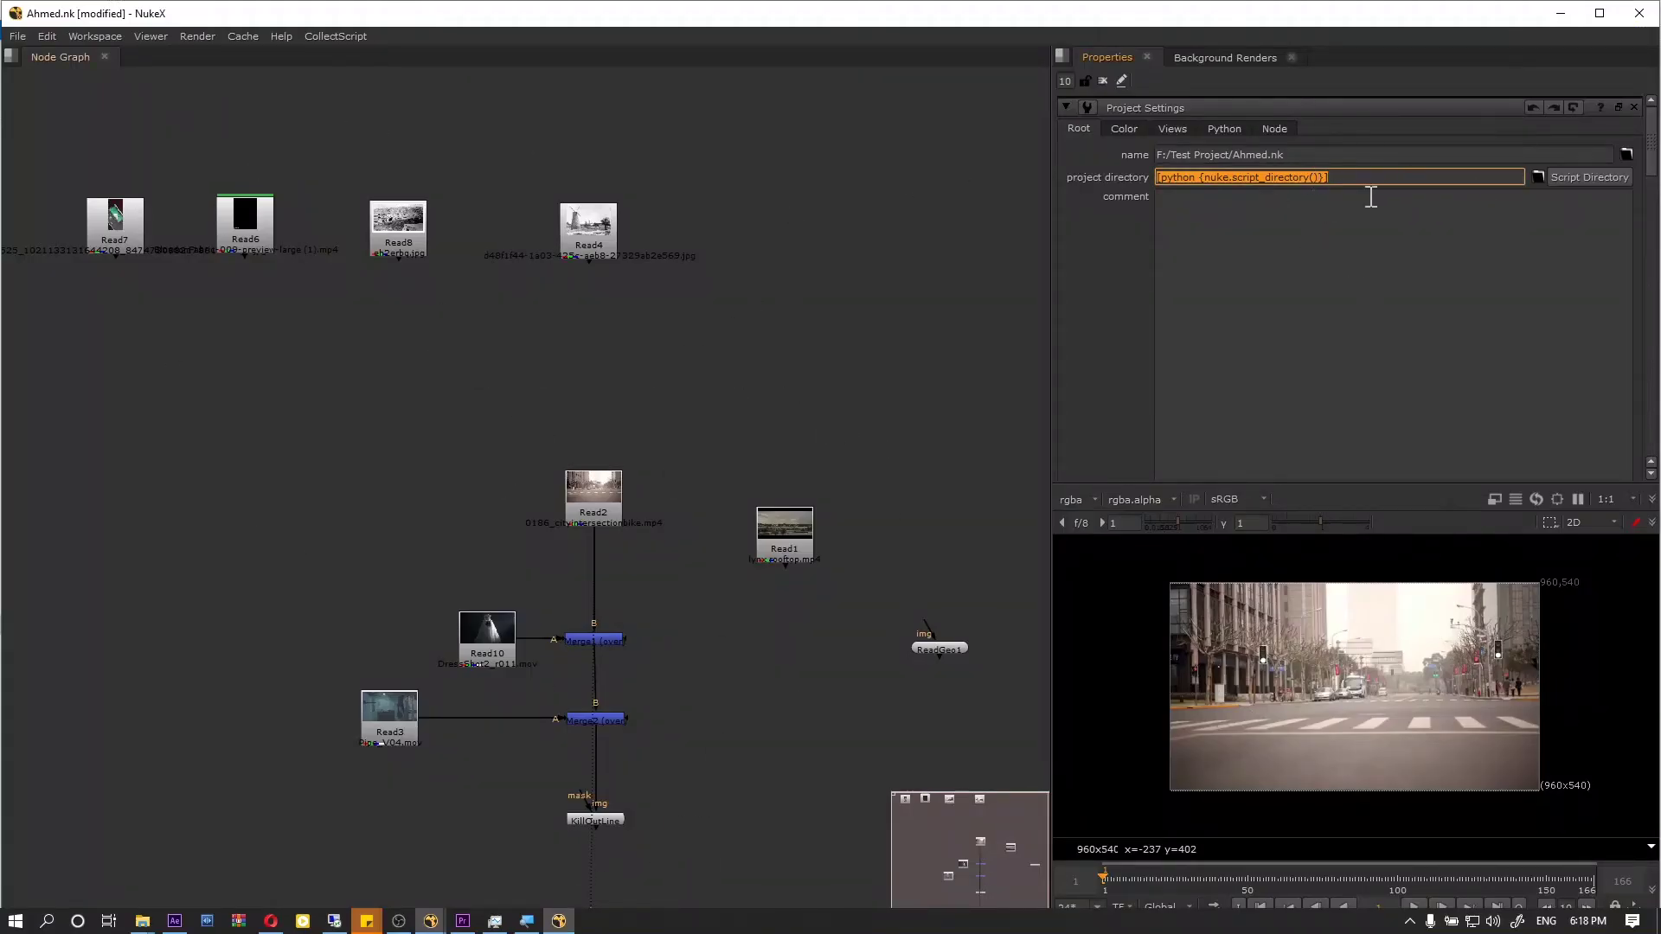
pyautogui.click(1583, 177)
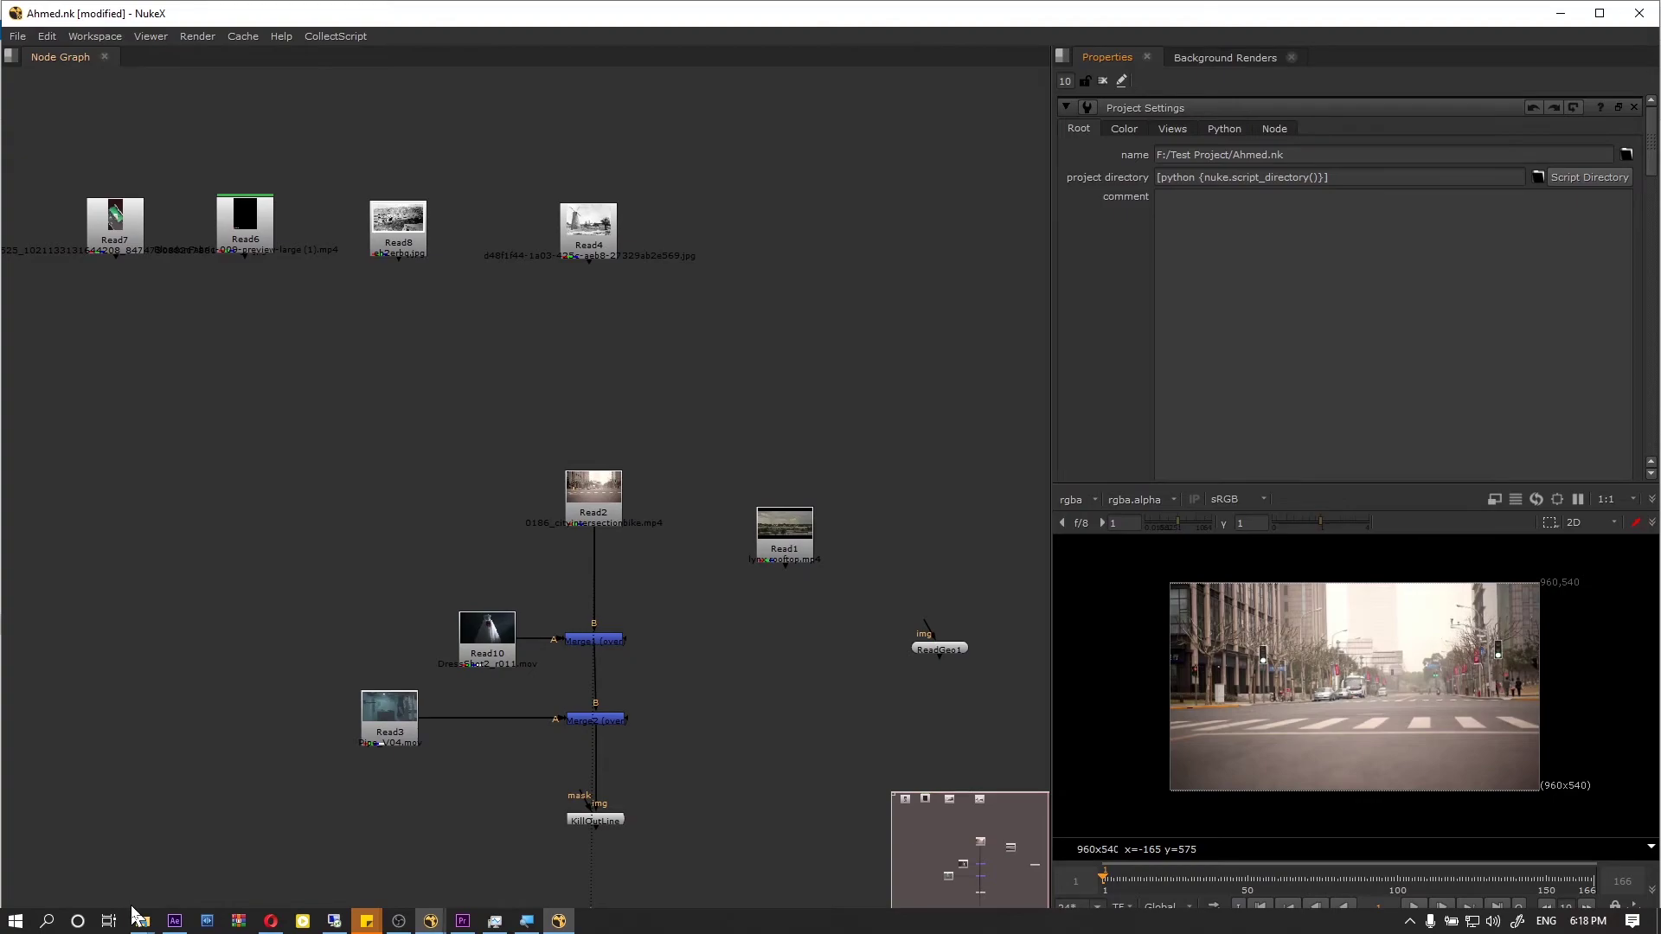
# Step: Review the Test Project folder's location on drive F: in File Explorer and return to NukeX
pyautogui.moveTo(143, 918)
pyautogui.click(150, 862)
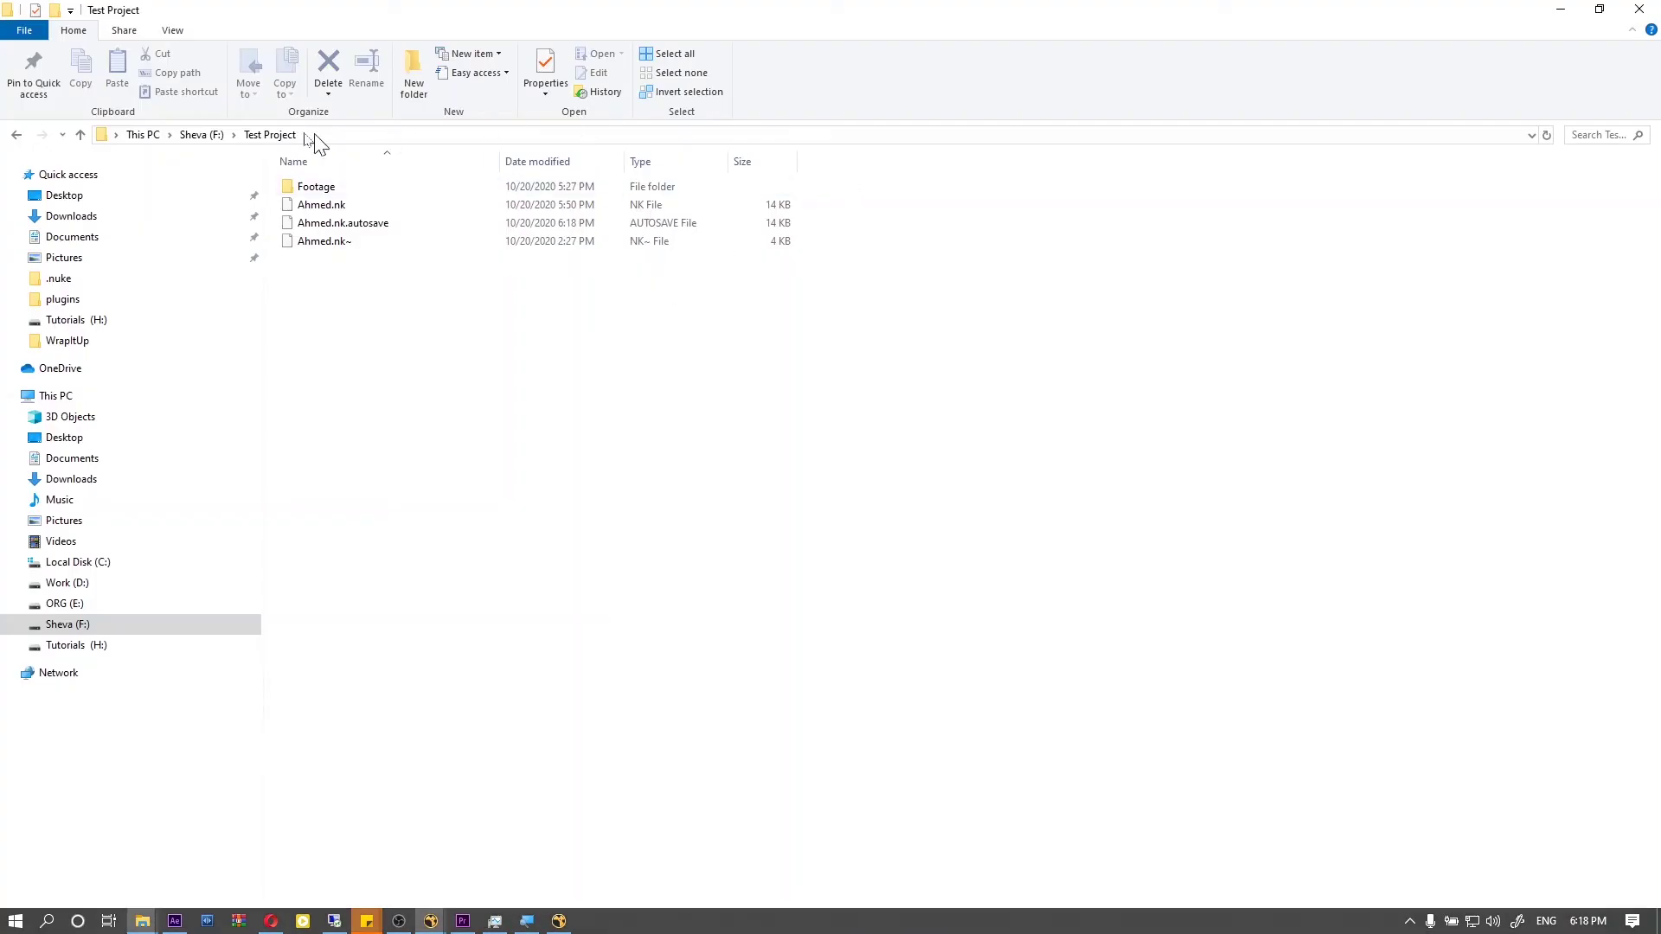
pyautogui.click(202, 134)
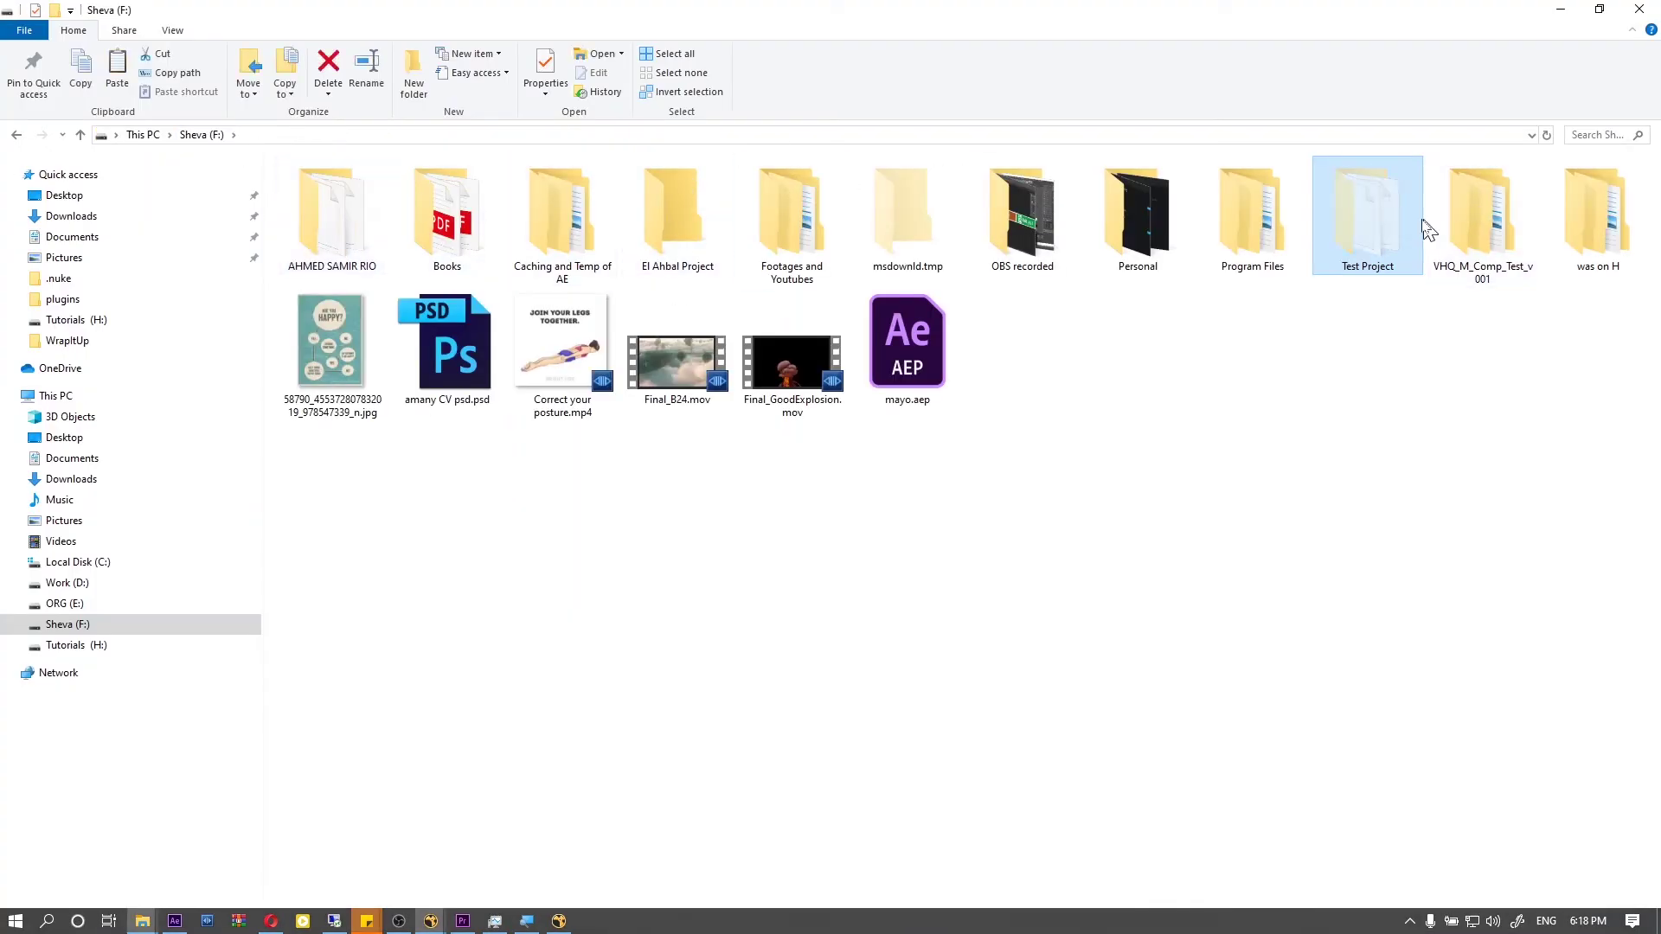
pyautogui.click(147, 135)
pyautogui.click(1562, 11)
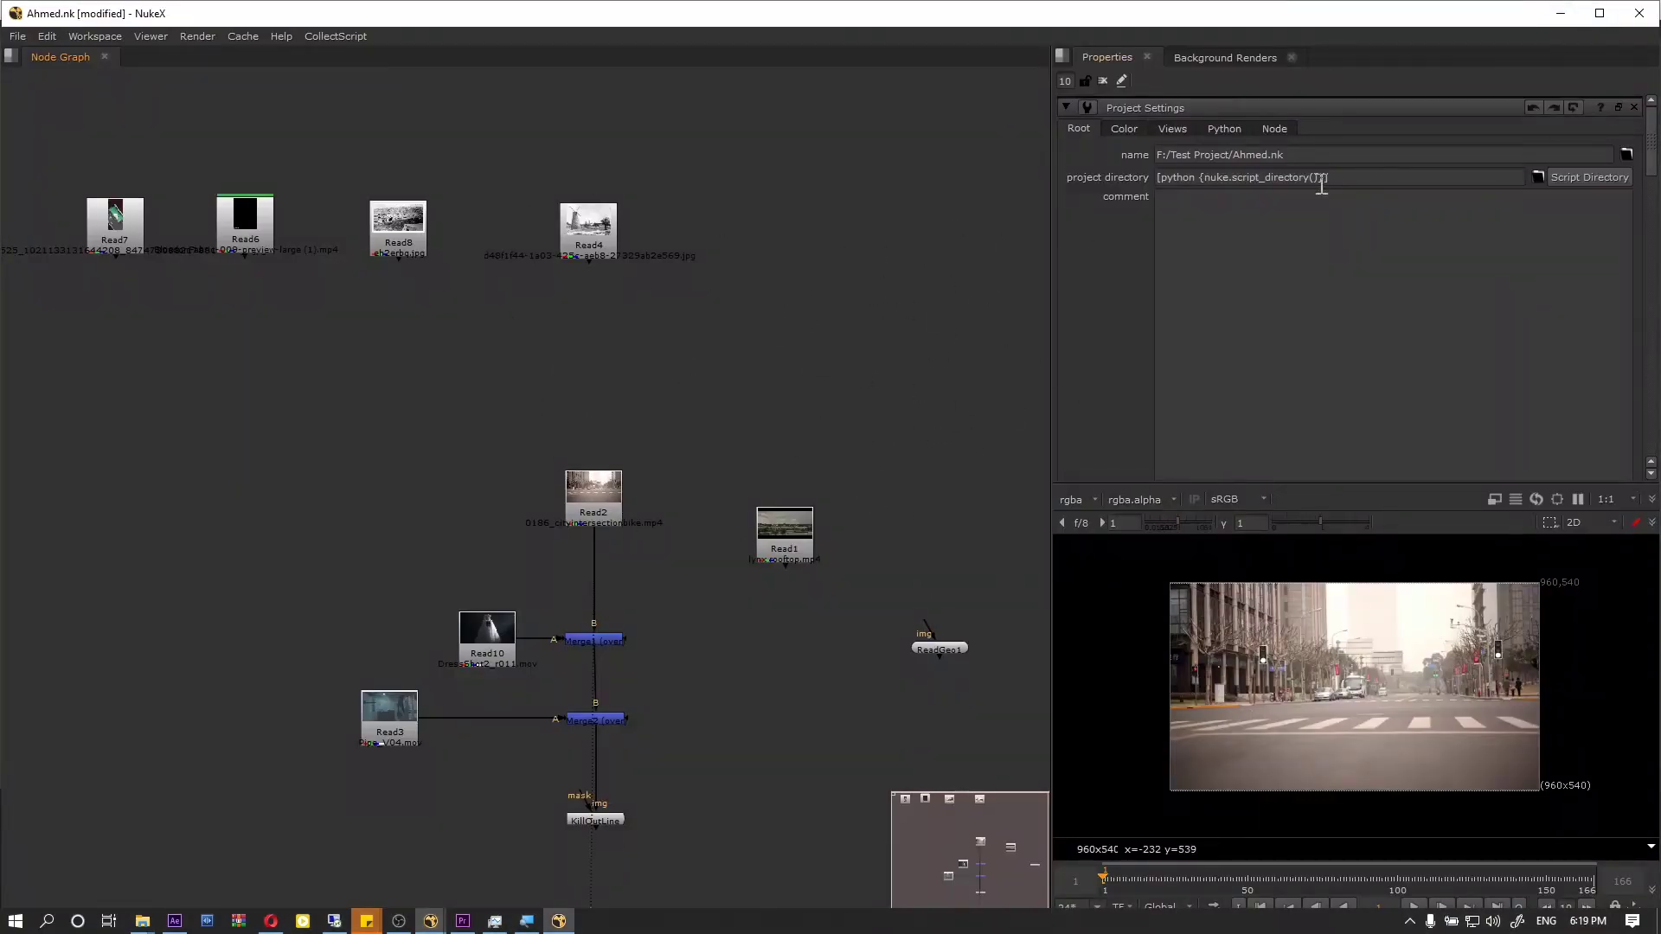
# Step: Review the project directory expression and the relative file path in Read2's properties
pyautogui.tripleClick(1408, 176)
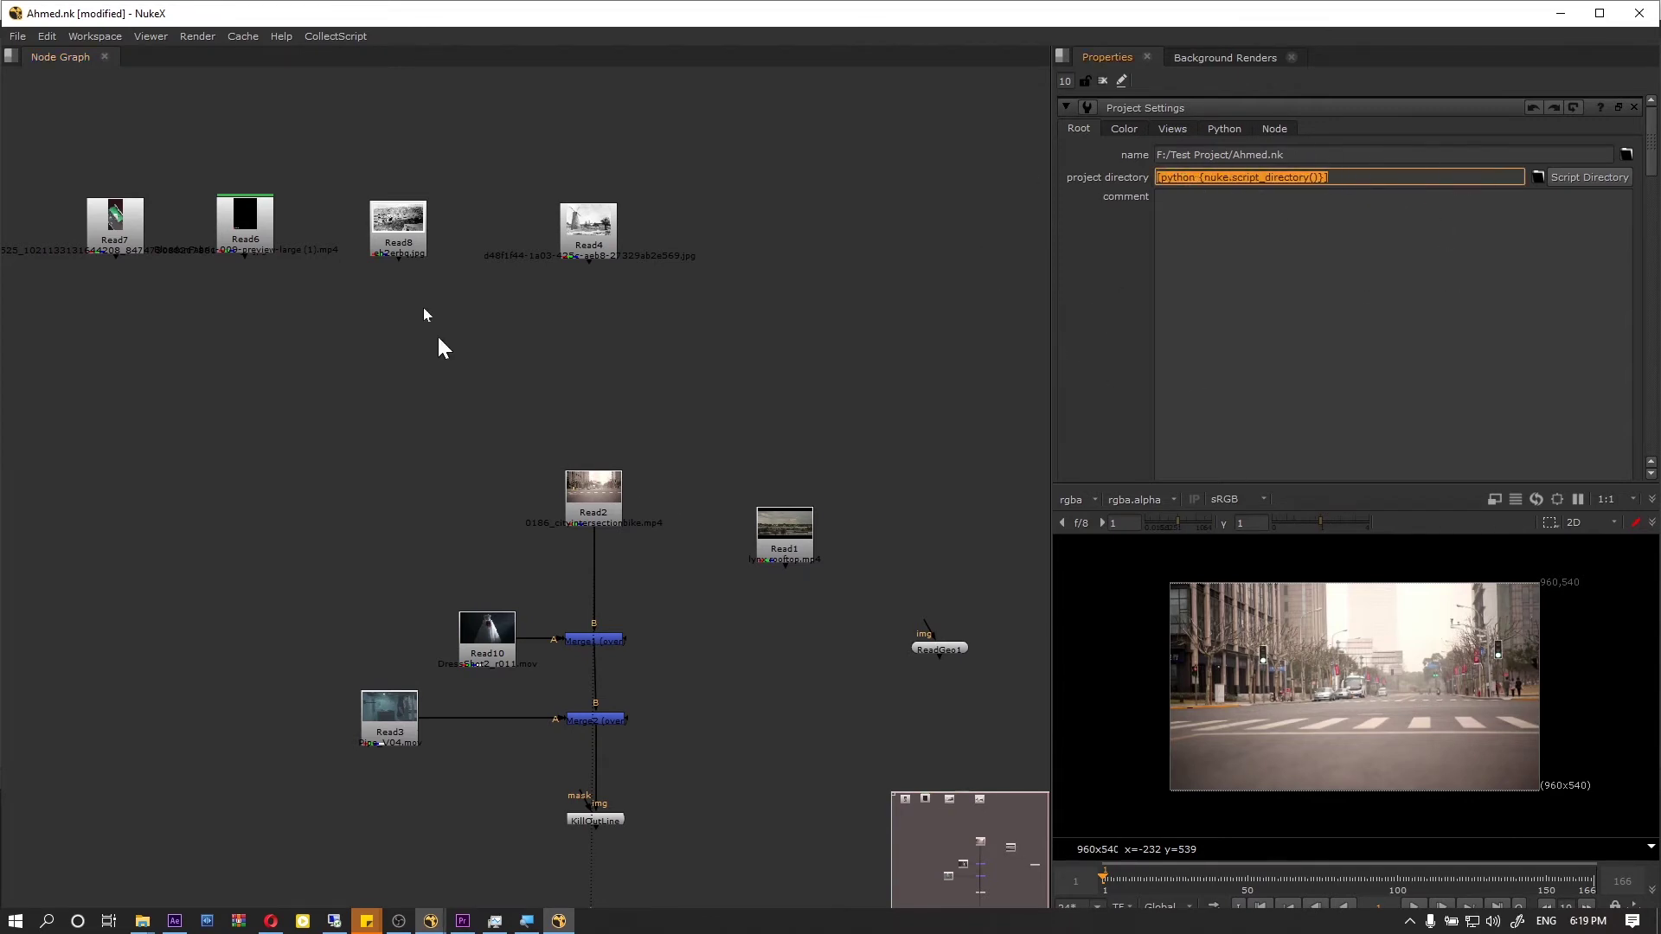
pyautogui.doubleClick(616, 508)
pyautogui.click(1173, 157)
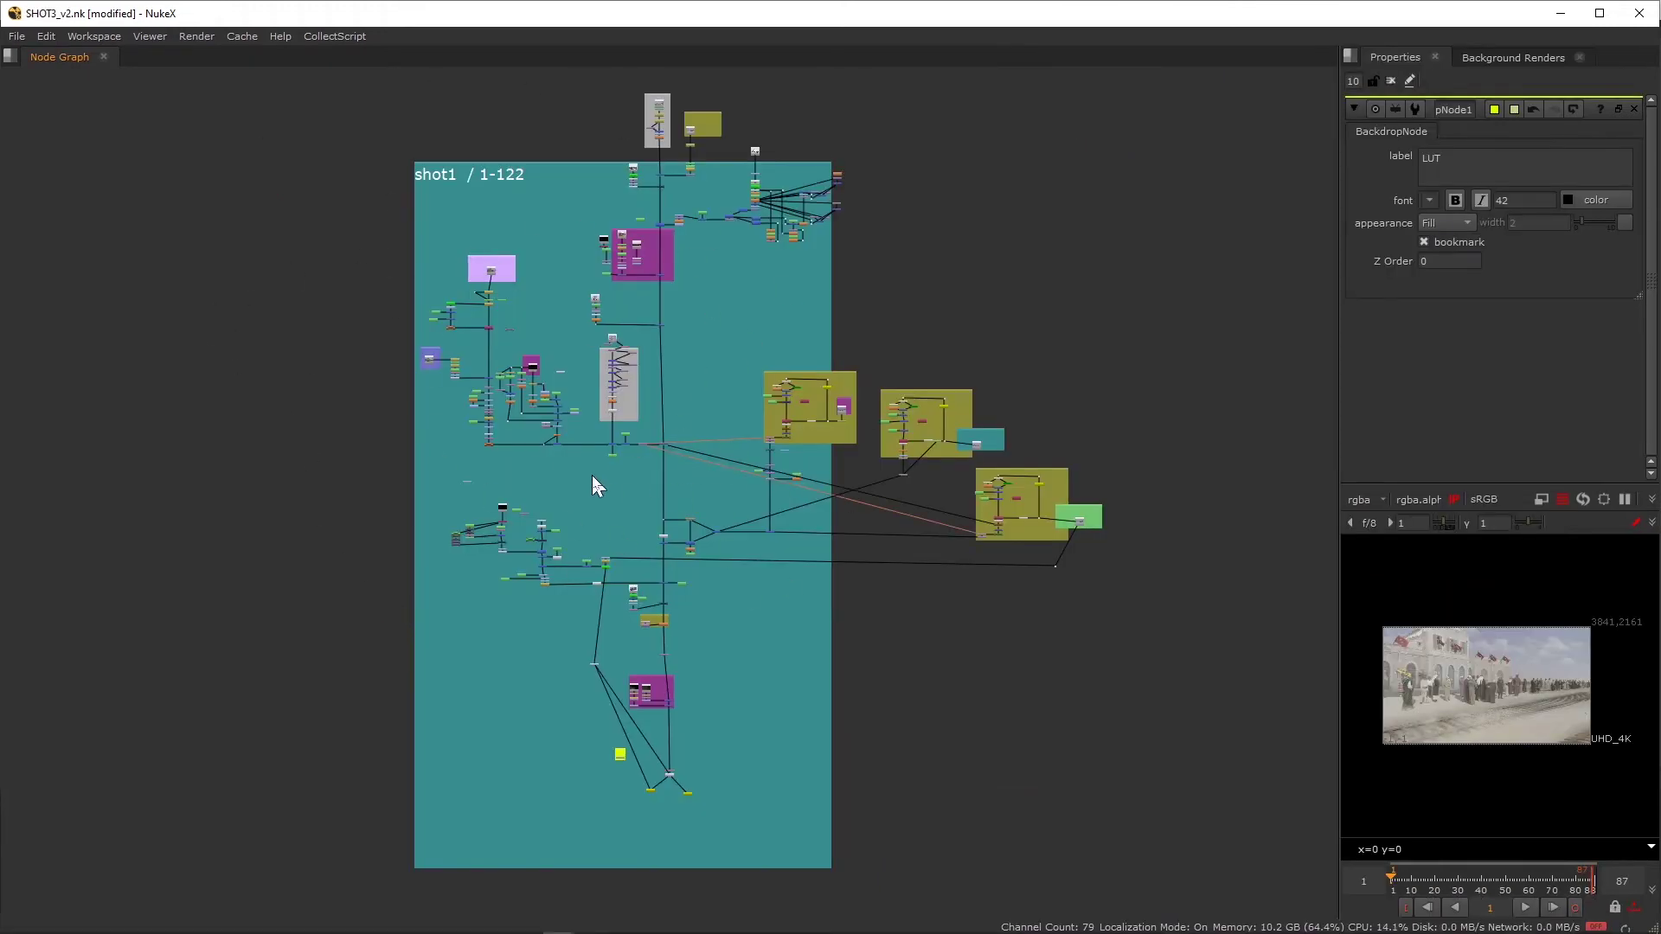
# Step: Switch to the web browser and look through the Nukepedia pages for WrapItUp, collectFiles, Nuke Scene Collector and Nuke Collect
pyautogui.hotkey('alt', 'Tab')
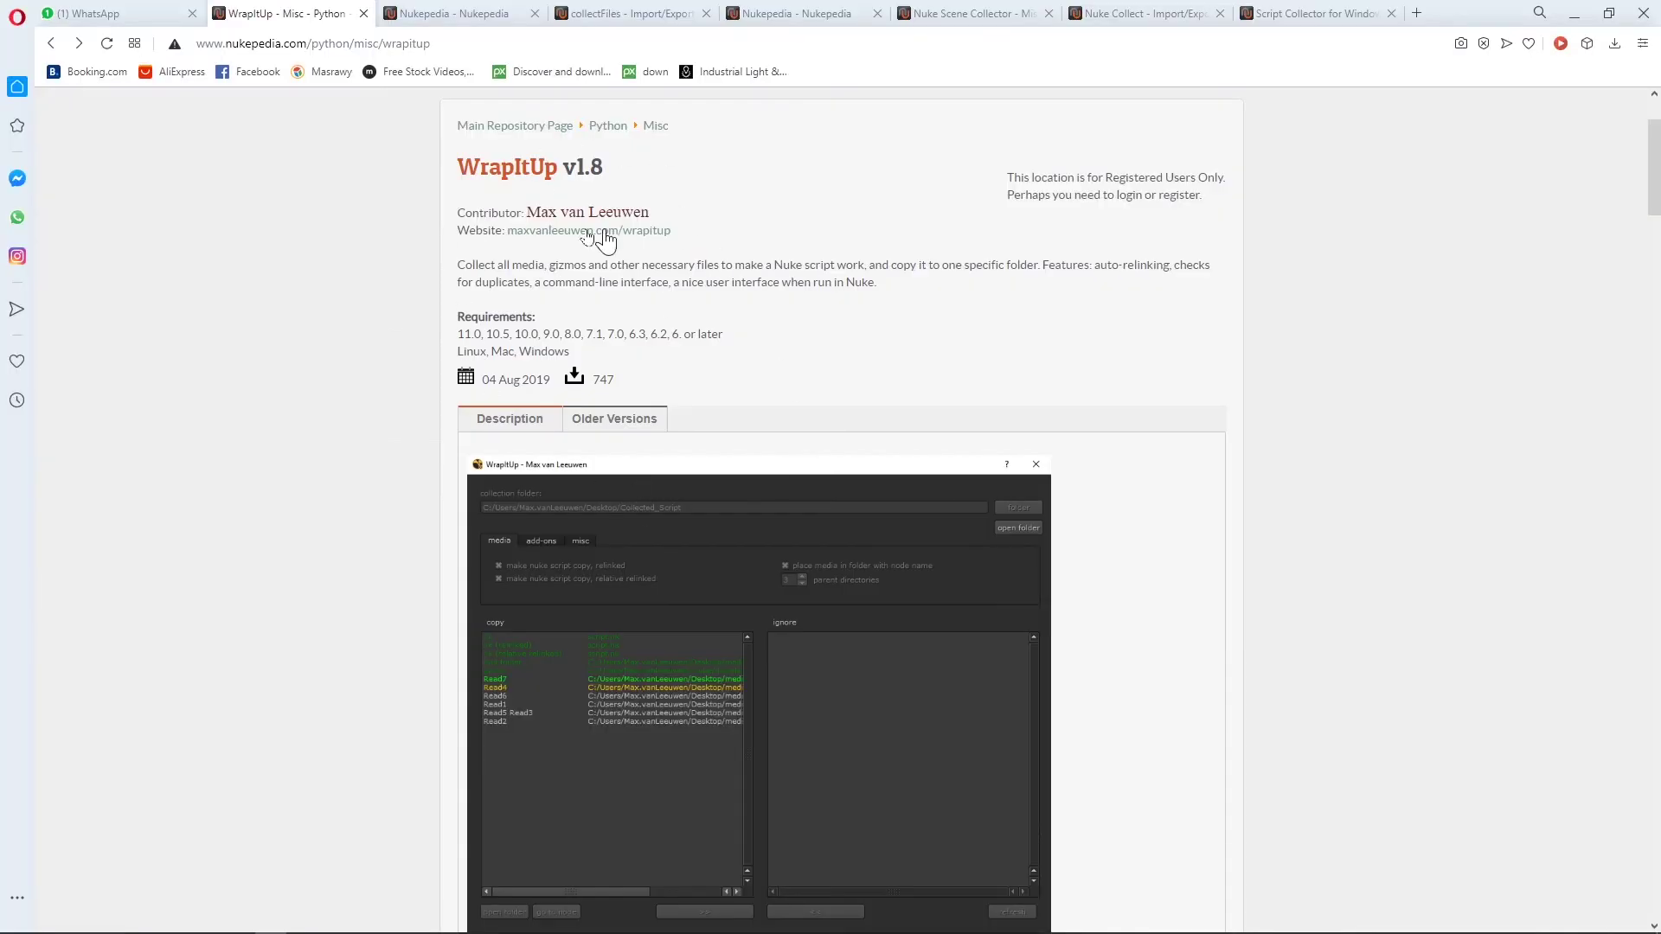
pyautogui.click(630, 13)
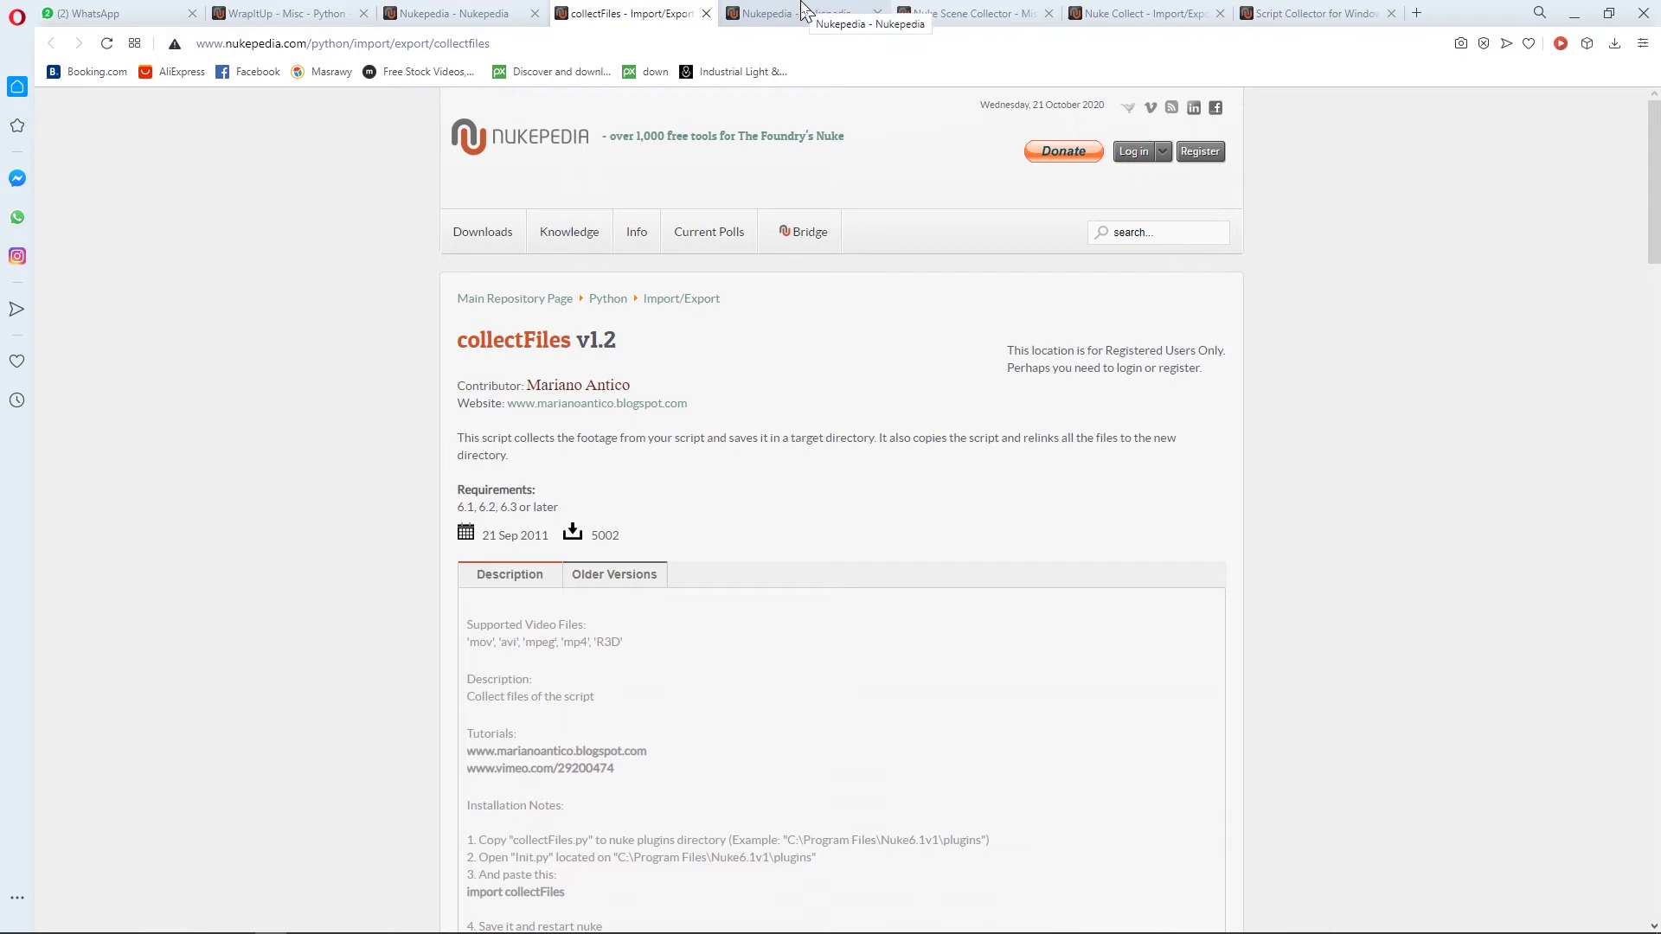
pyautogui.click(765, 11)
pyautogui.click(960, 12)
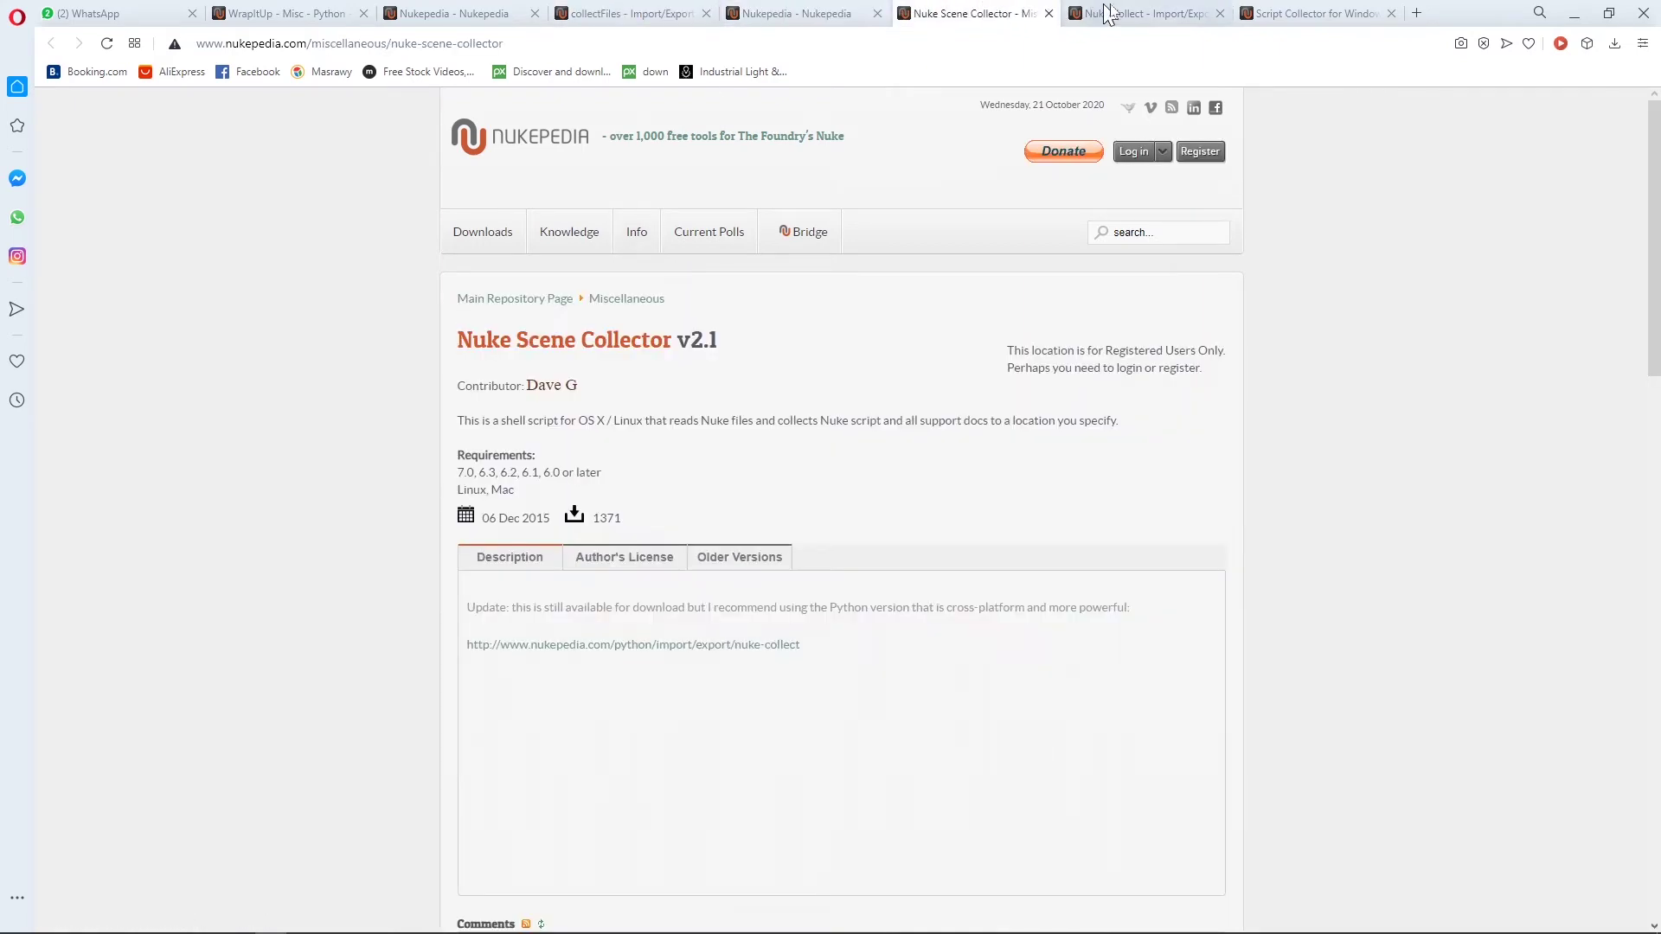
pyautogui.click(1195, 11)
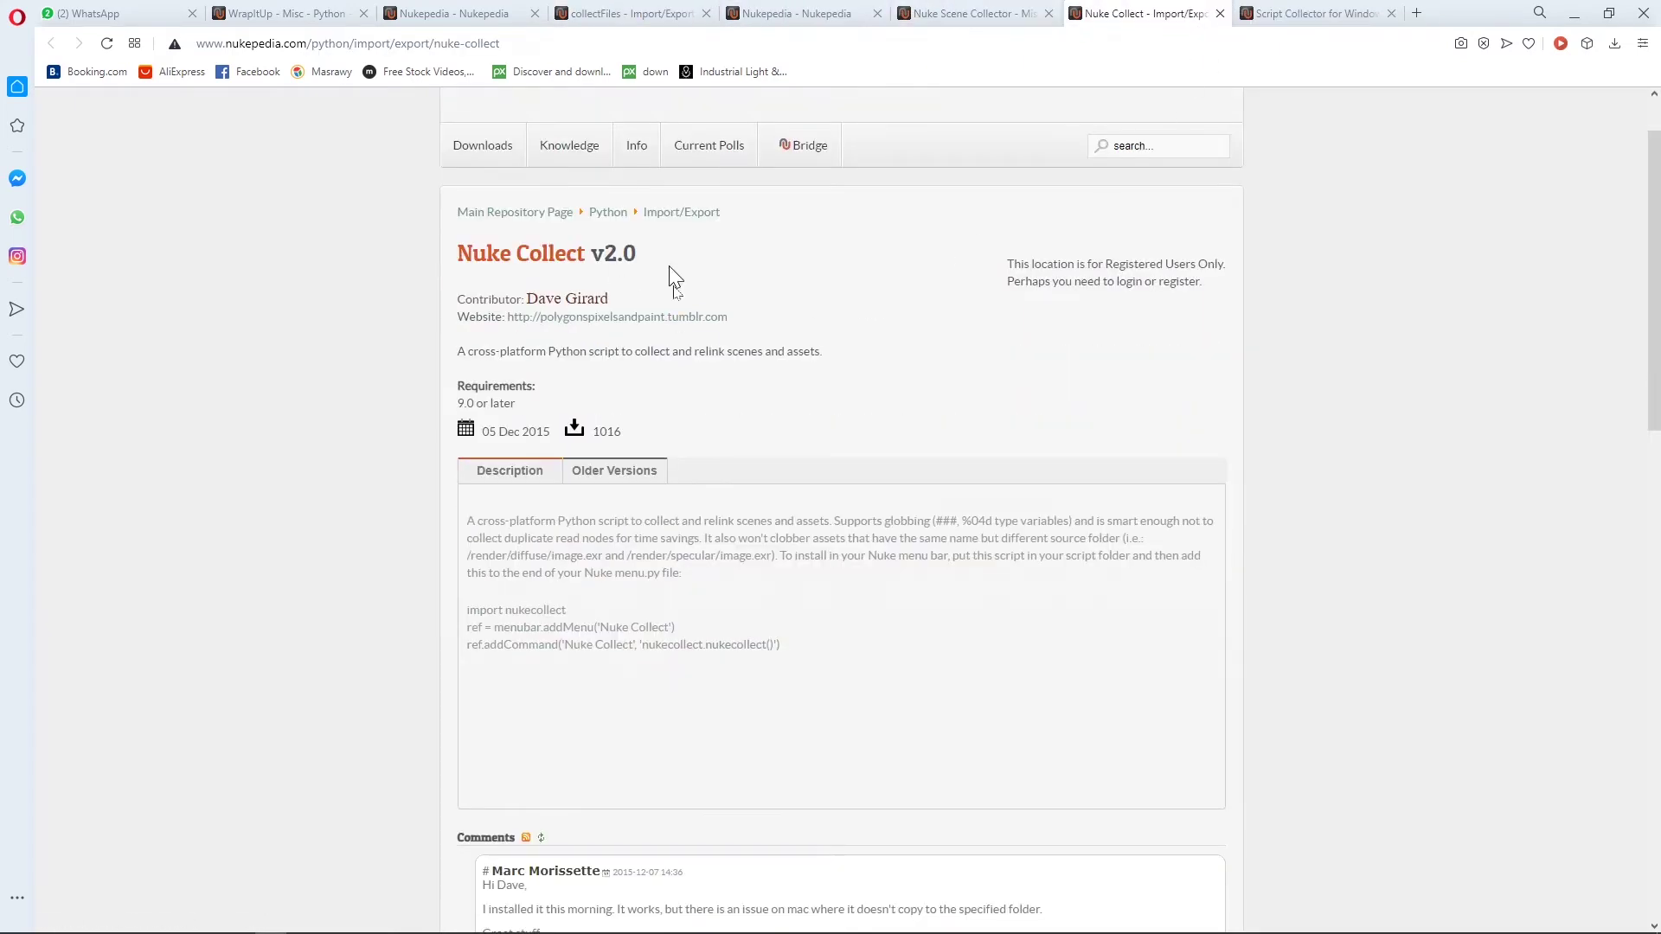
# Step: Look through the Nukepedia pages for Script Collector for Windows, the "collect" search results and the other collector tools
pyautogui.click(1363, 11)
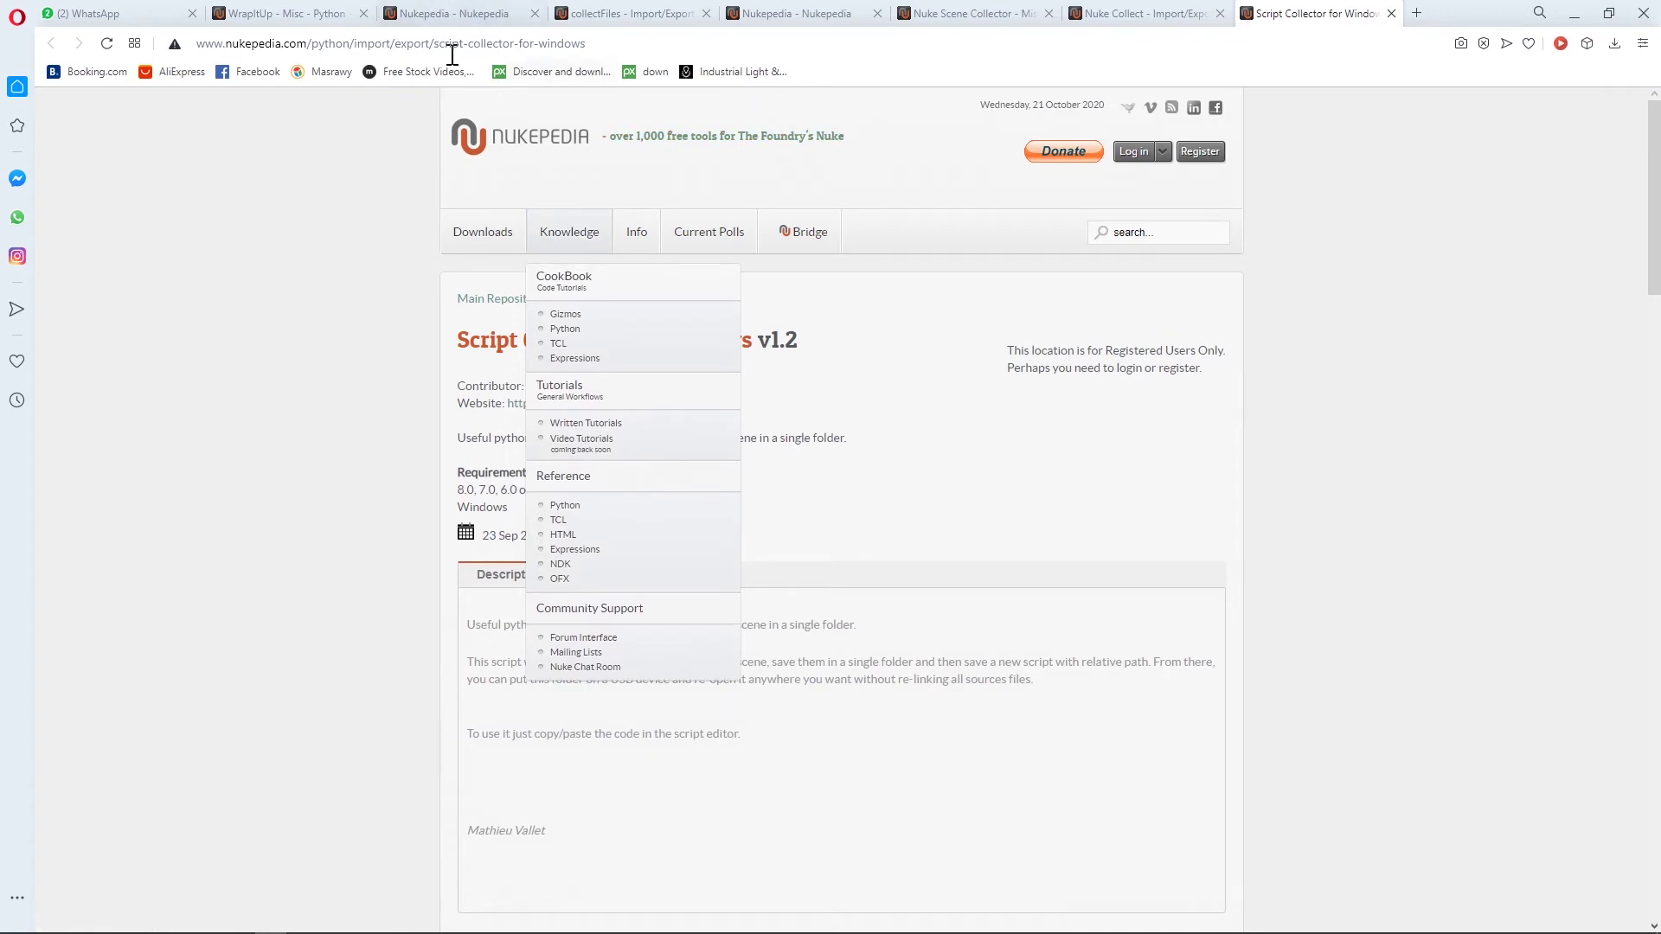
pyautogui.click(461, 10)
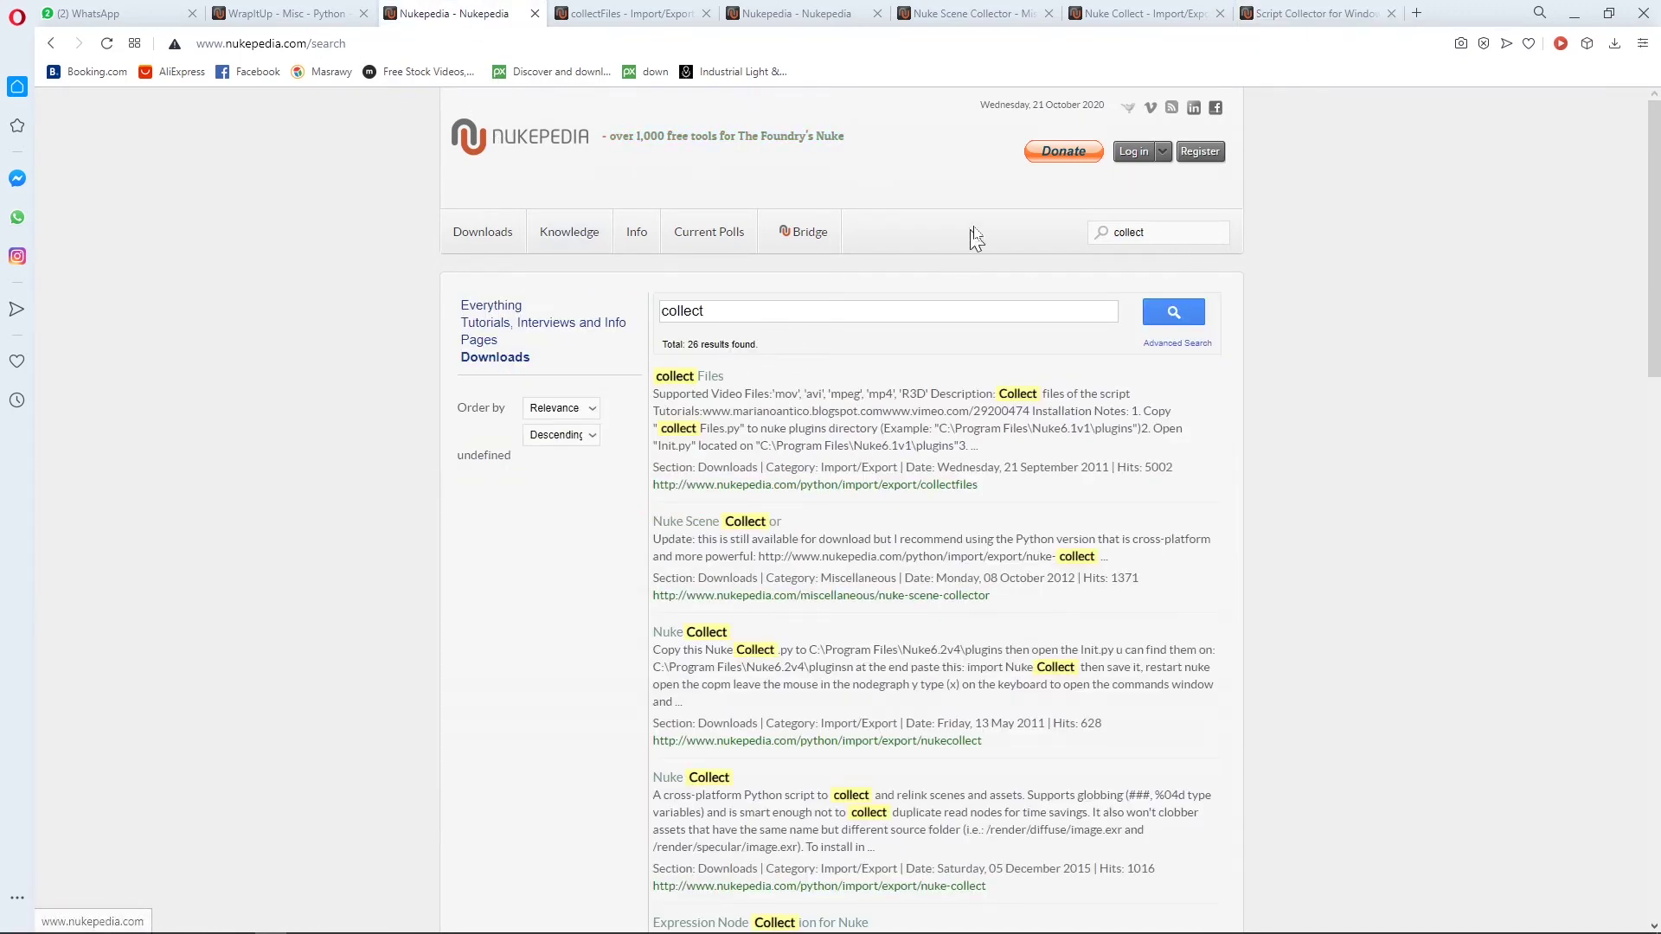
pyautogui.click(1142, 232)
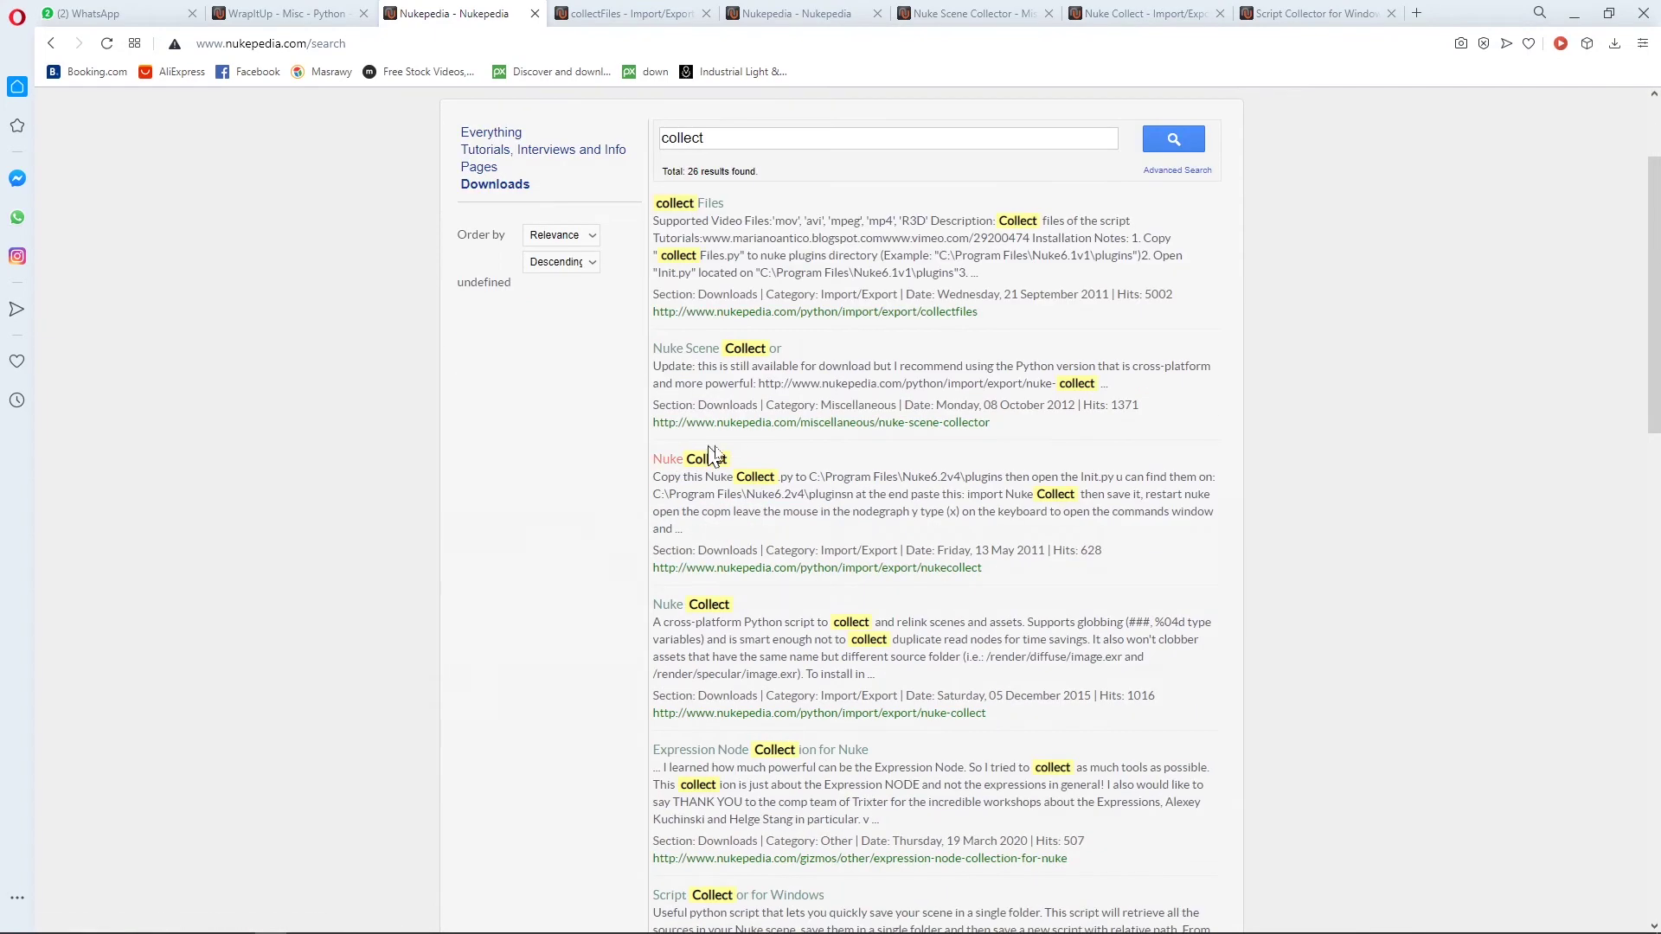
pyautogui.click(692, 13)
pyautogui.click(788, 10)
pyautogui.click(958, 12)
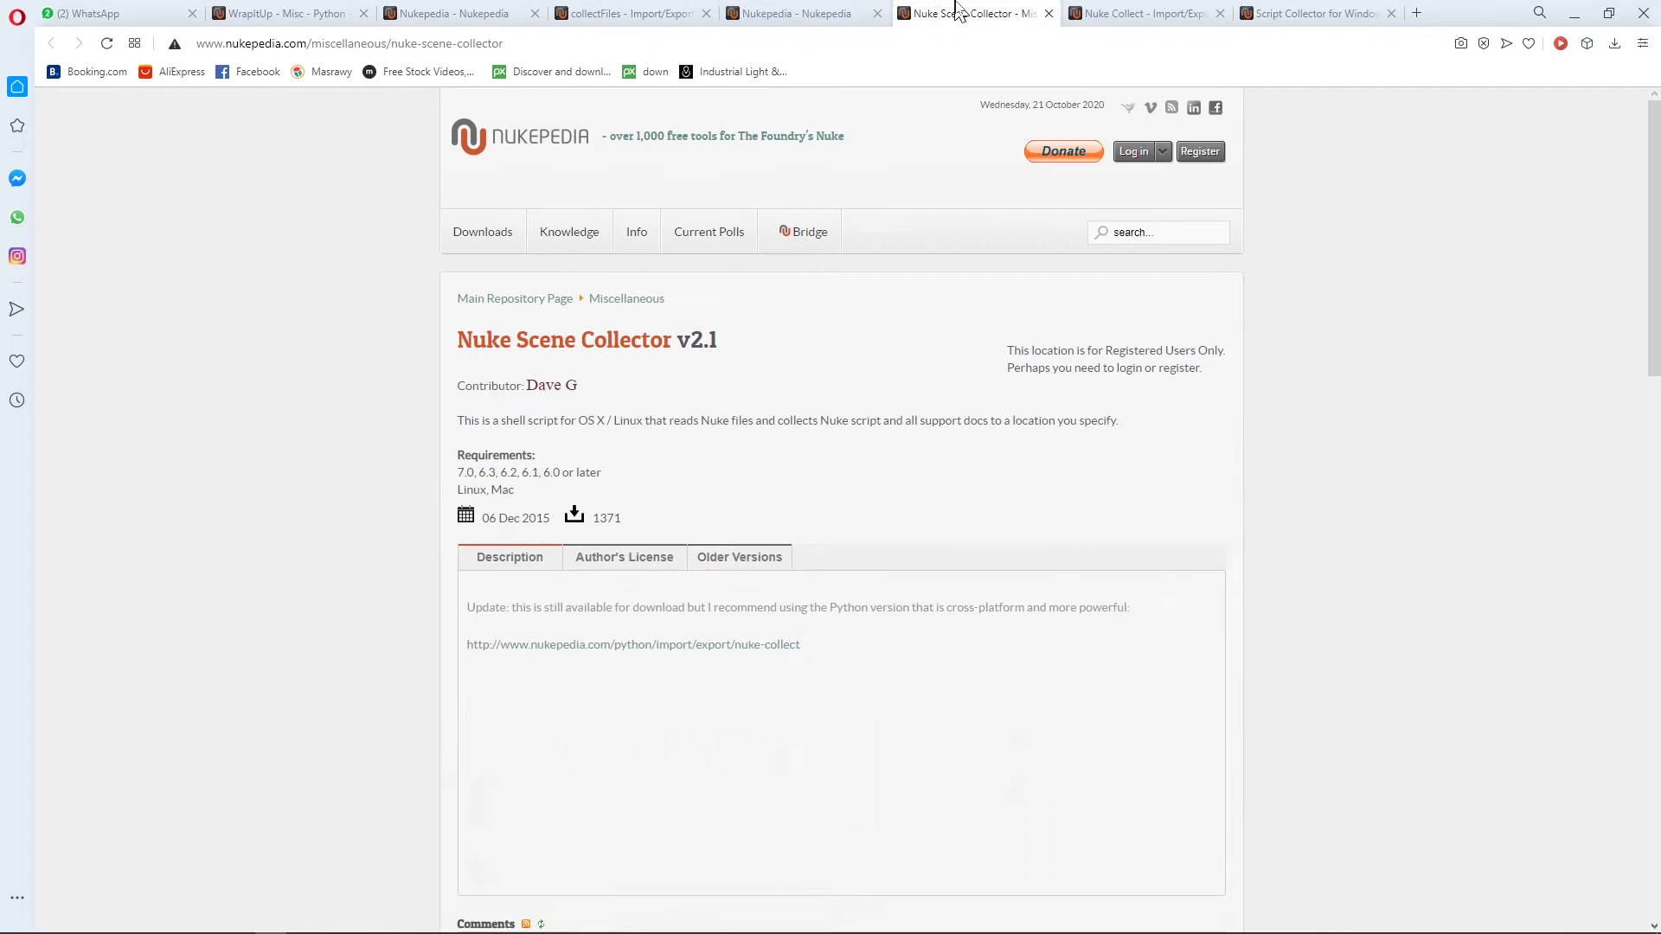
# Step: Review the title and contributor on the WrapItUp v1.8 page, and switch back to the SHOT3_v2.nk script in NukeX
pyautogui.click(315, 12)
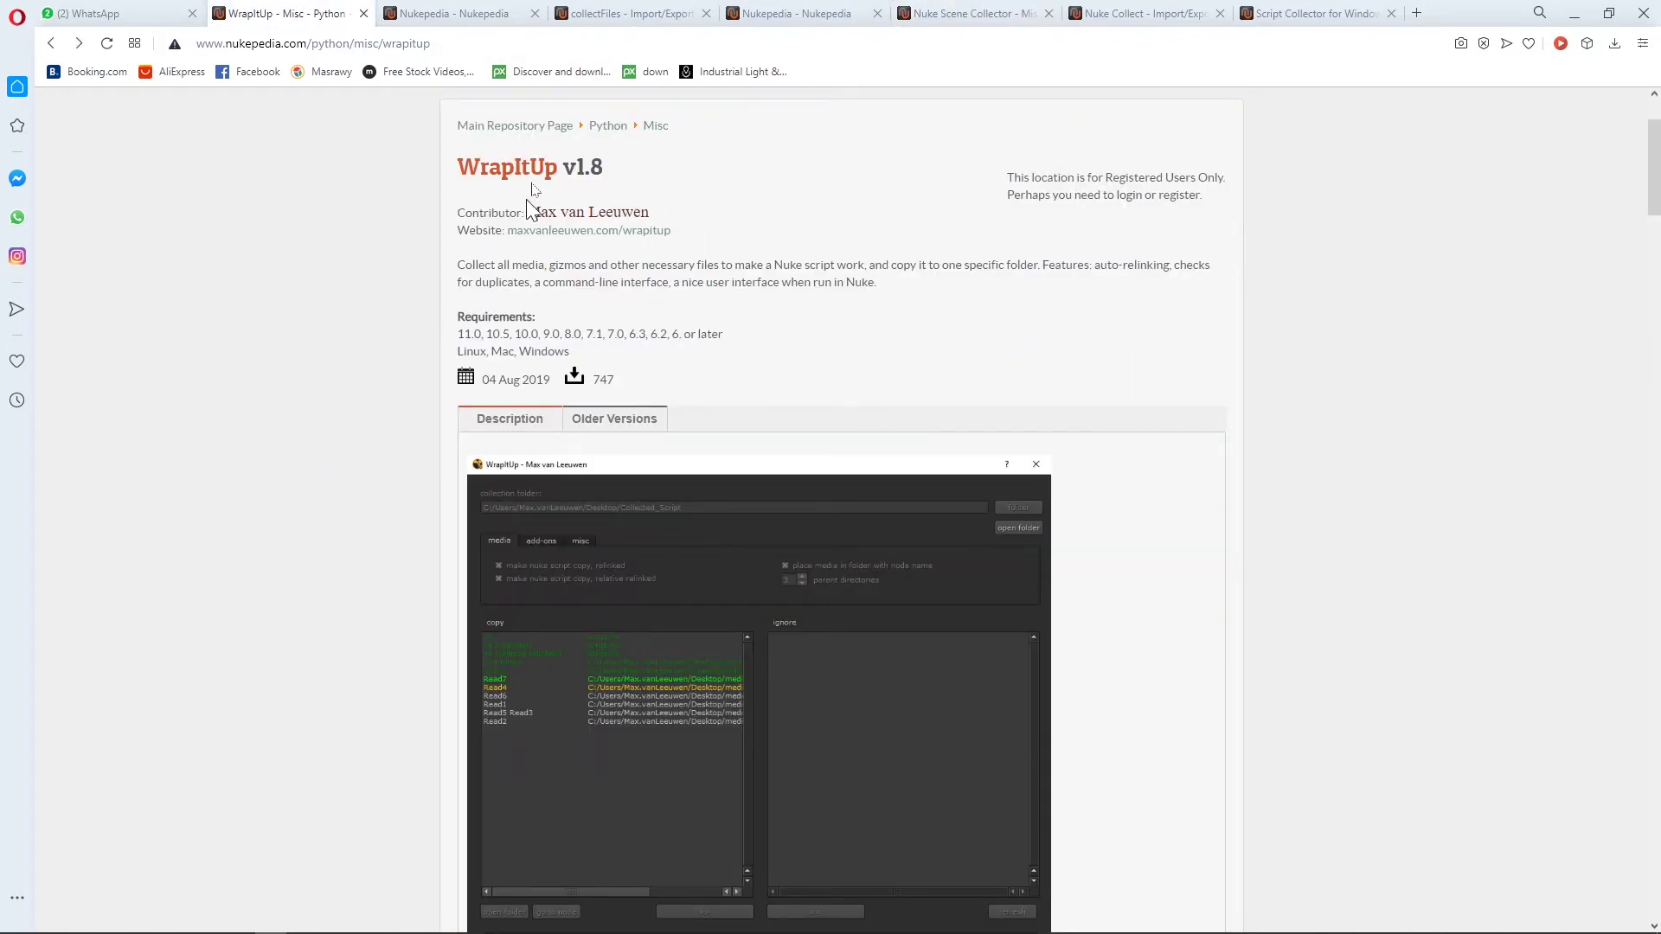
pyautogui.moveTo(656, 215); pyautogui.dragTo(452, 168)
pyautogui.click(262, 230)
pyautogui.moveTo(372, 930)
pyautogui.moveTo(560, 922)
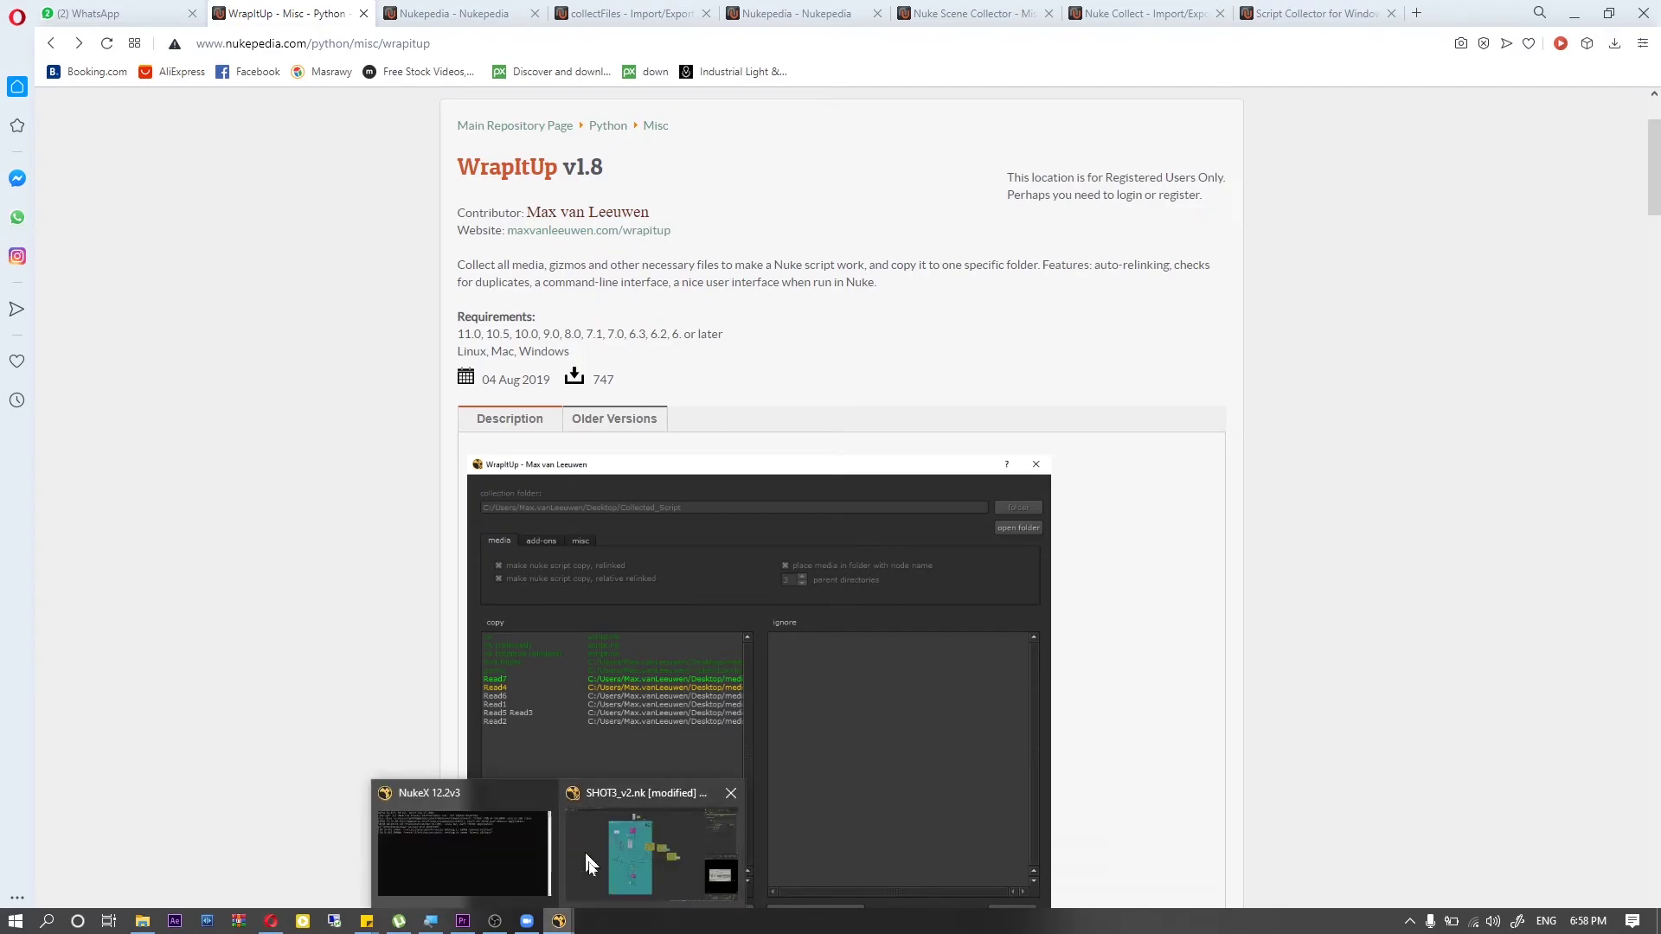
pyautogui.click(640, 798)
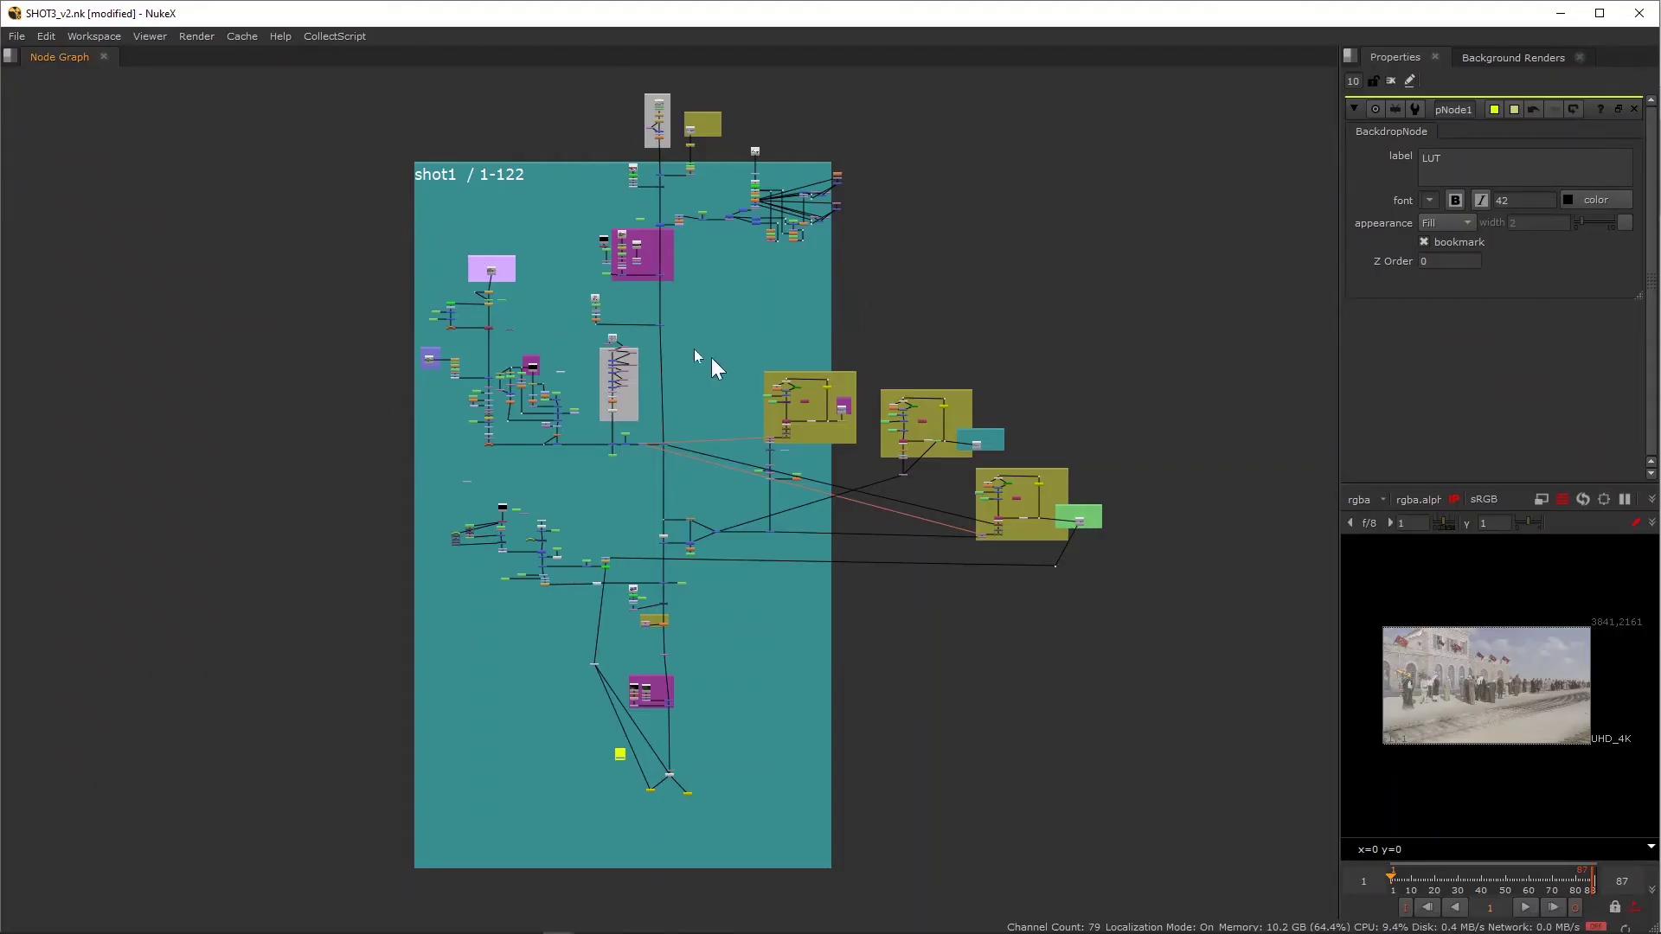
# Step: Delete the Read25 branch down to Premult18, together with the disabled merge it feeds on the main pipe
pyautogui.scroll(10, 806, 221)
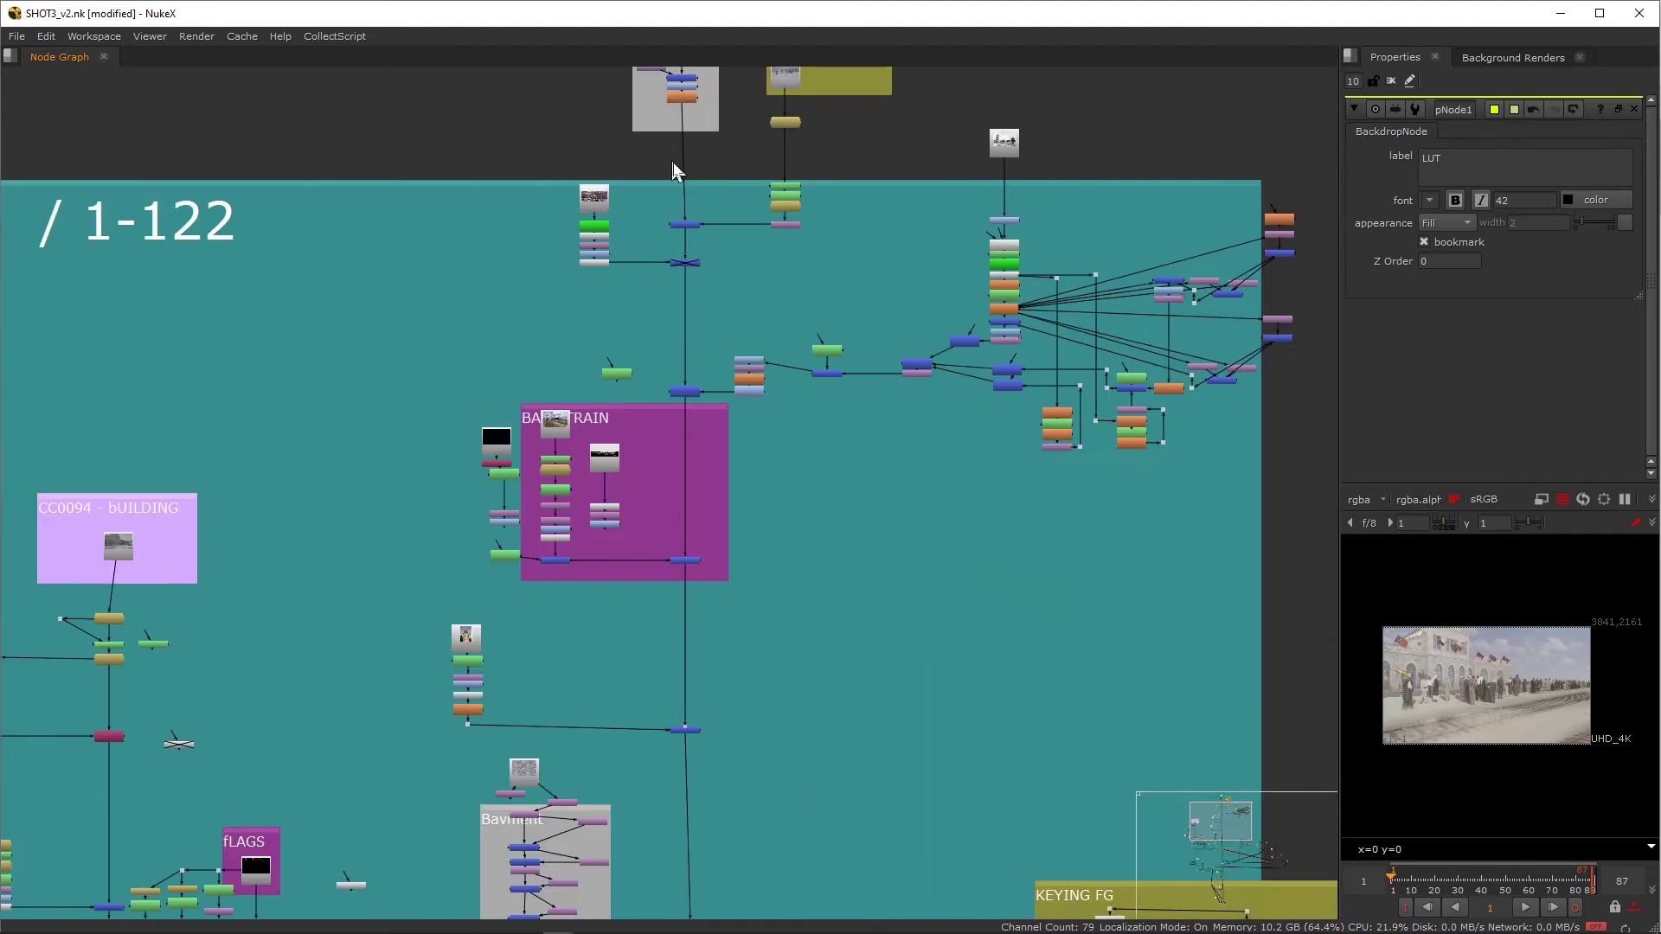
pyautogui.scroll(6, 630, 415)
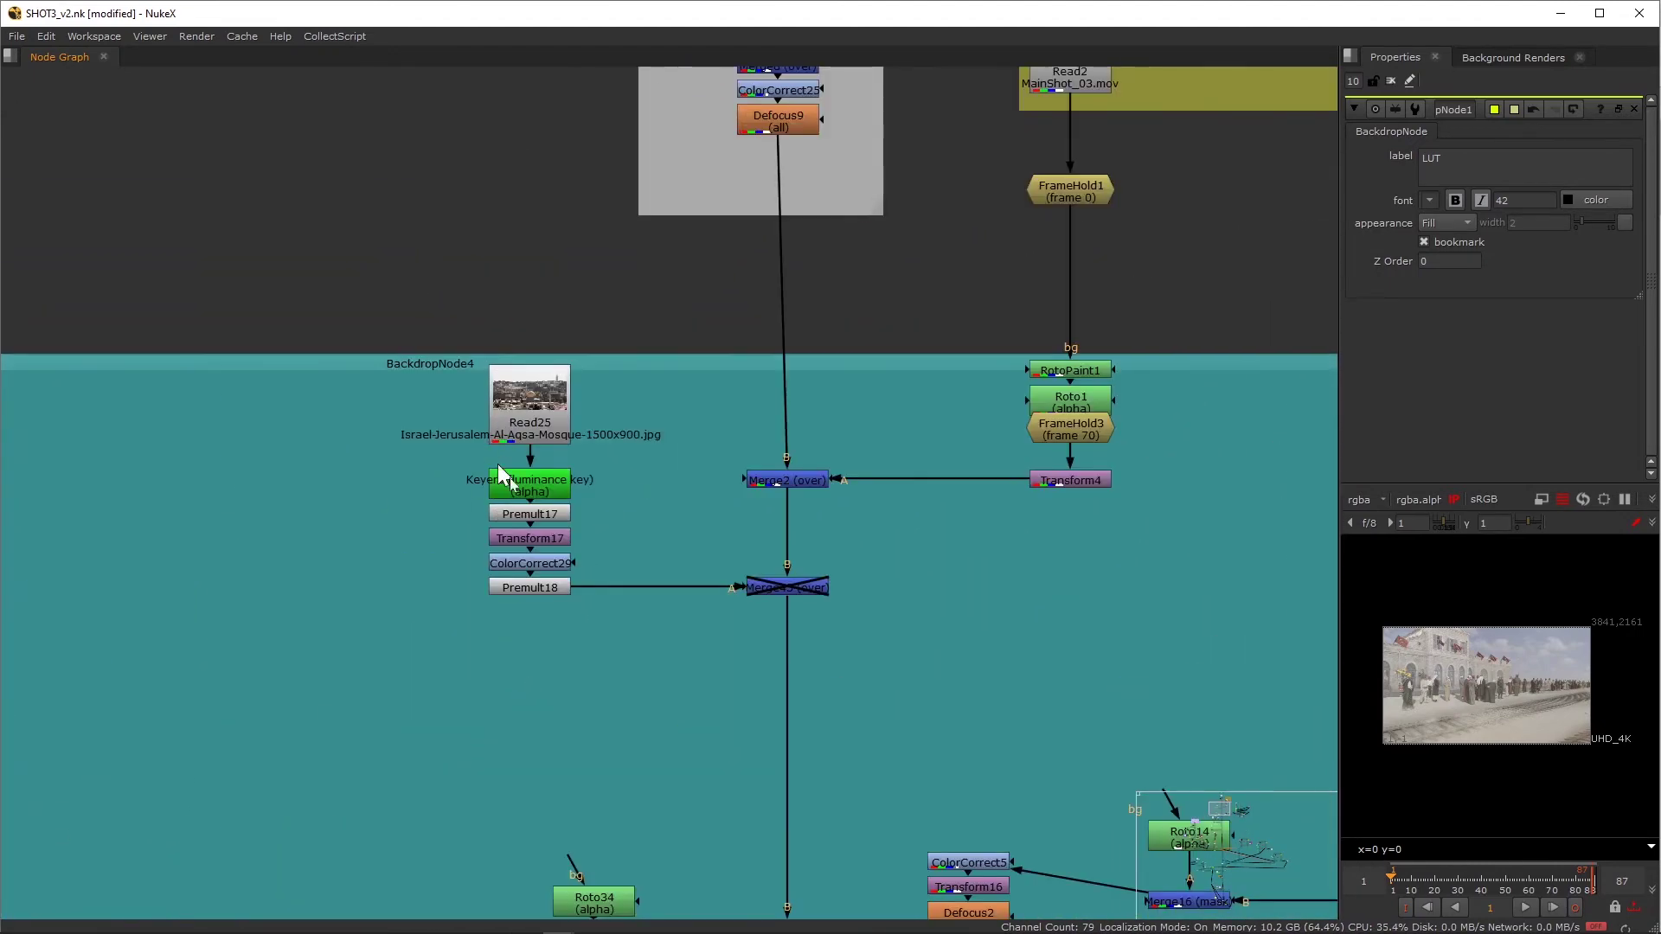
pyautogui.moveTo(545, 228); pyautogui.dragTo(374, 612)
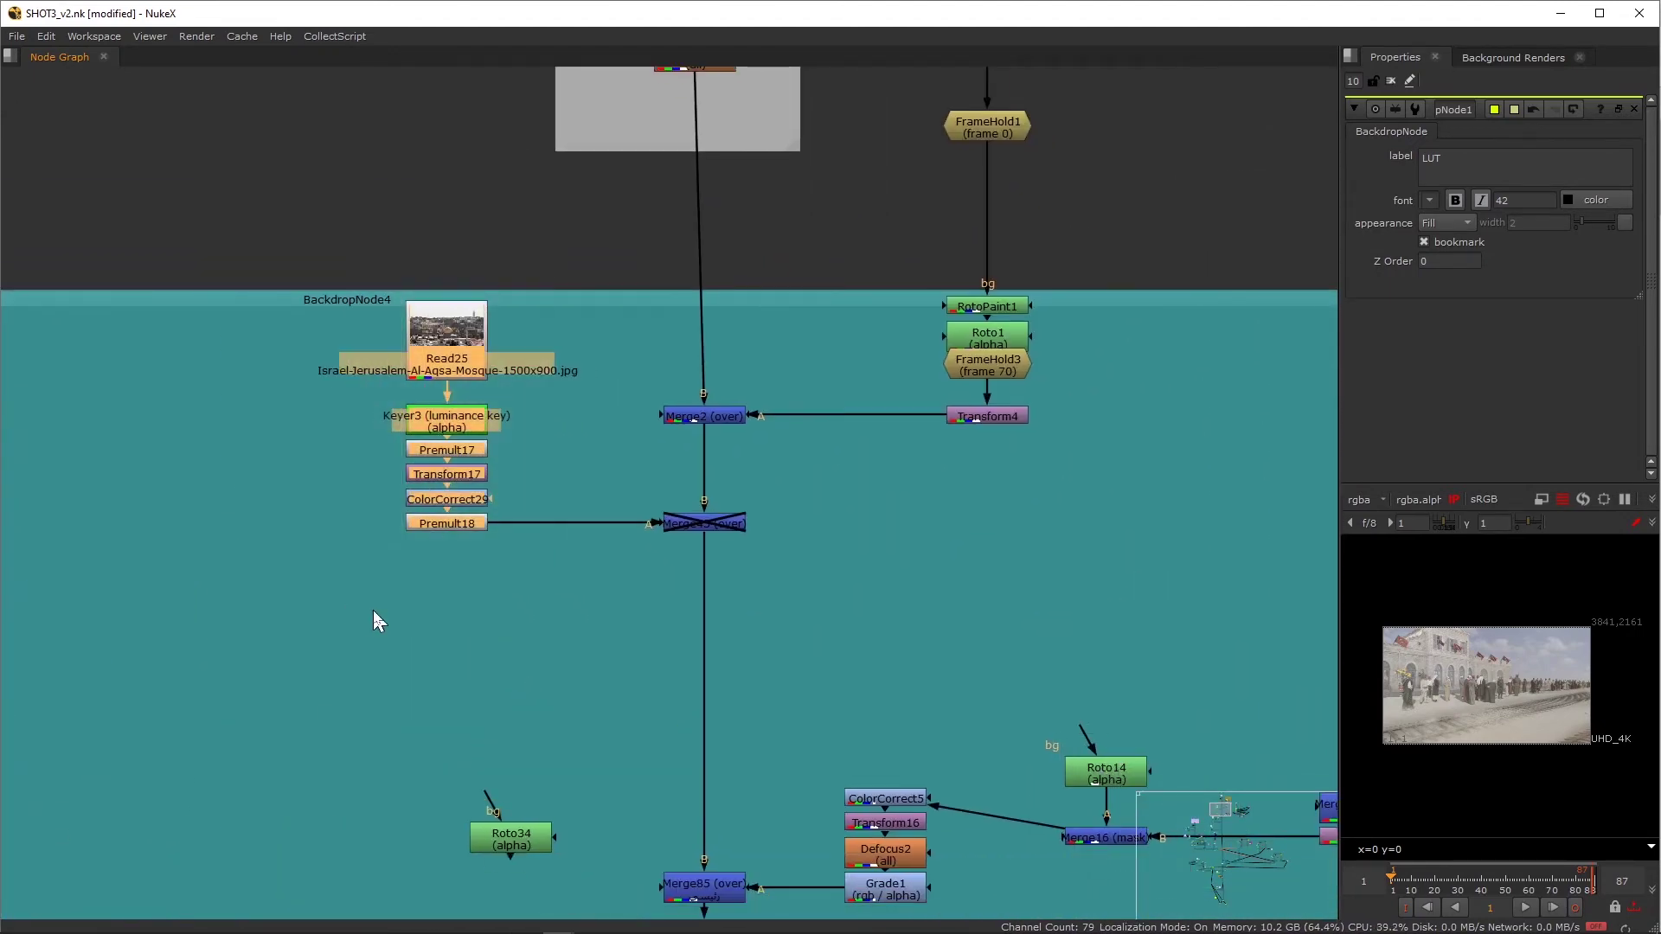
pyautogui.moveTo(815, 475); pyautogui.dragTo(597, 632)
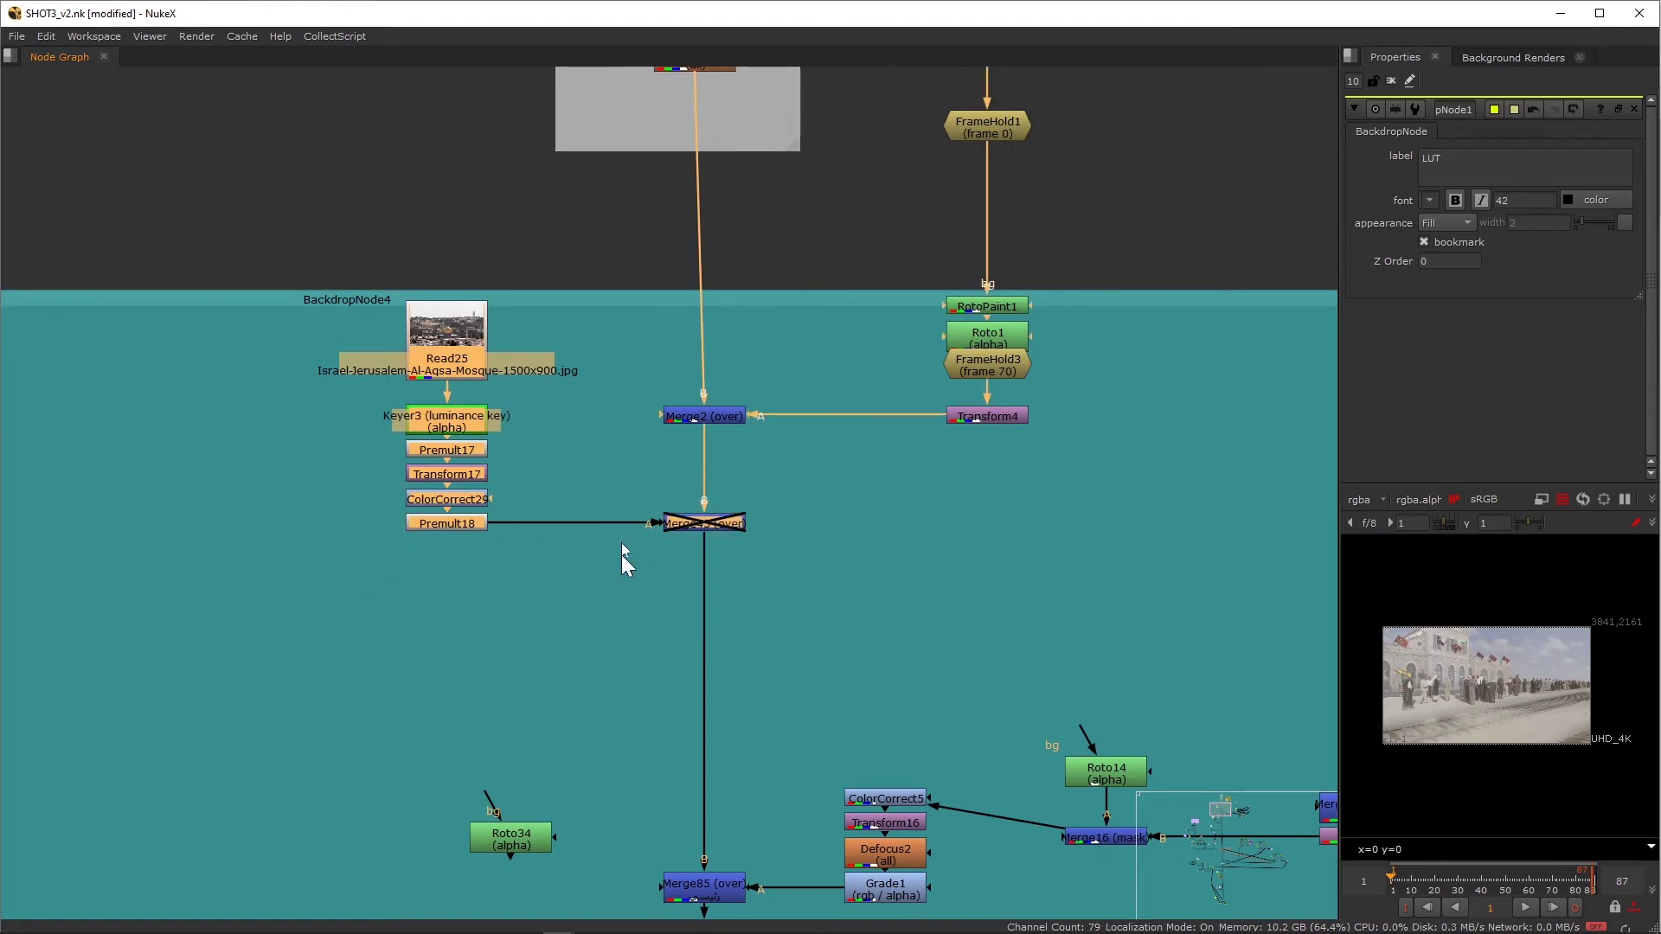
pyautogui.press('Delete')
# Step: Delete the unconnected PNG Read branch beside Read27 inside the train backdrop
pyautogui.scroll(-5, 689, 548)
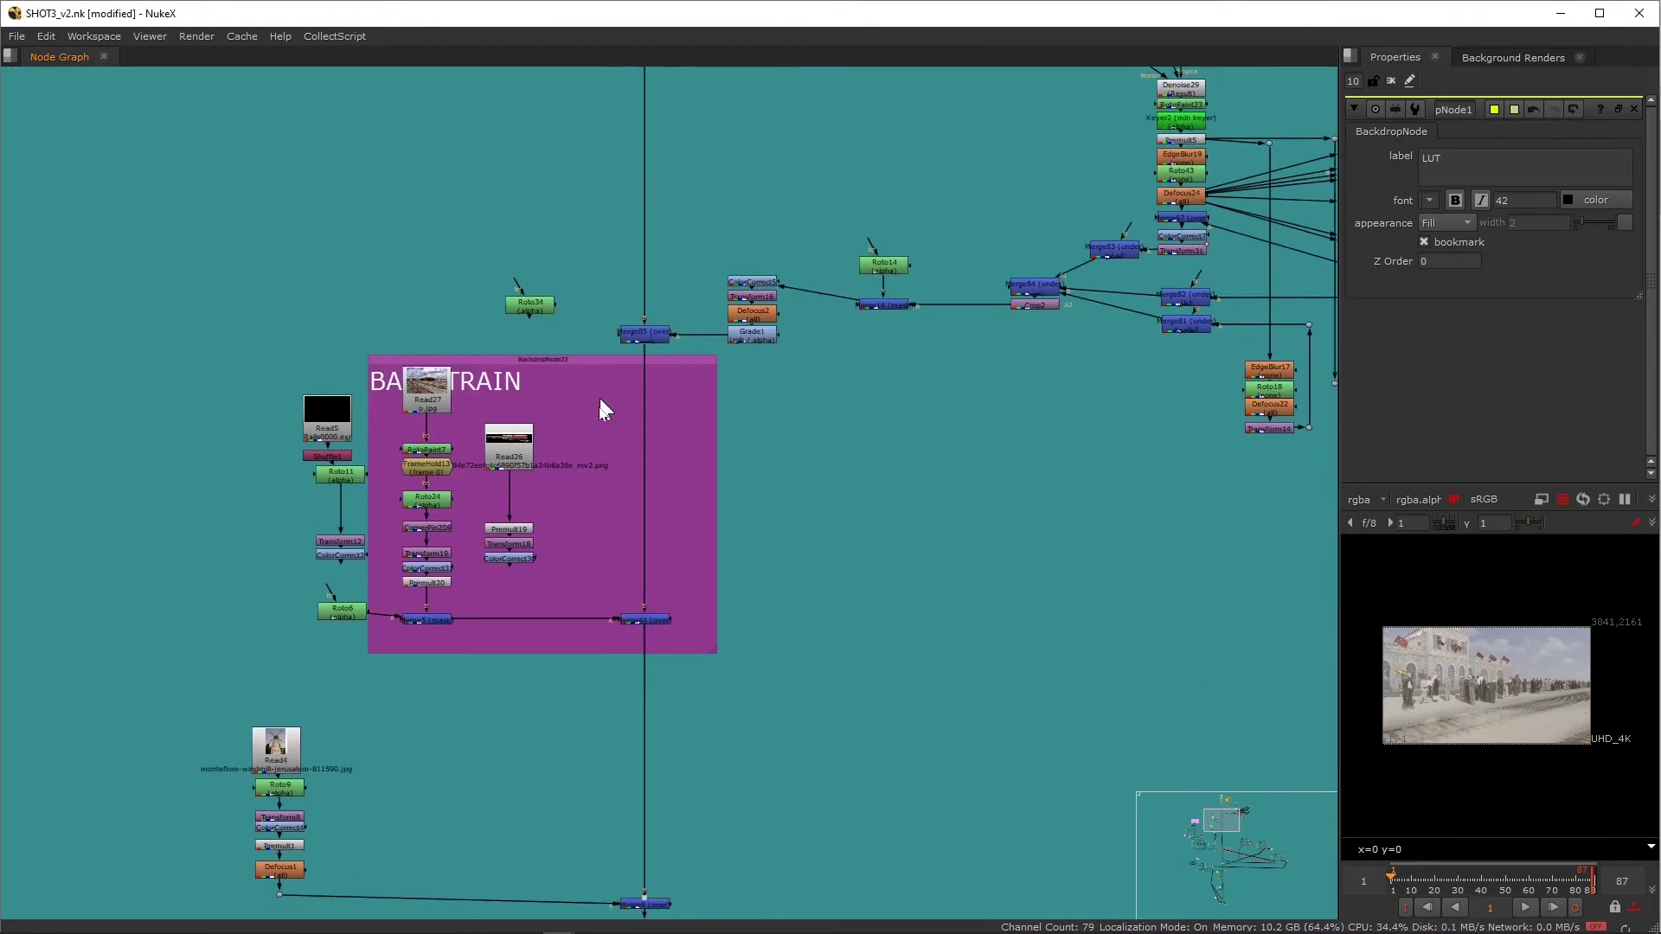
pyautogui.scroll(2, 601, 402)
pyautogui.moveTo(571, 523); pyautogui.dragTo(484, 318)
pyautogui.press('Delete')
# Step: Delete the unconnected Read5 rails branch, from the Read node down to its ColorCorrect, beside the train backdrop
pyautogui.scroll(-3, 380, 446)
pyautogui.scroll(6, 267, 298)
pyautogui.moveTo(266, 292); pyautogui.dragTo(453, 586)
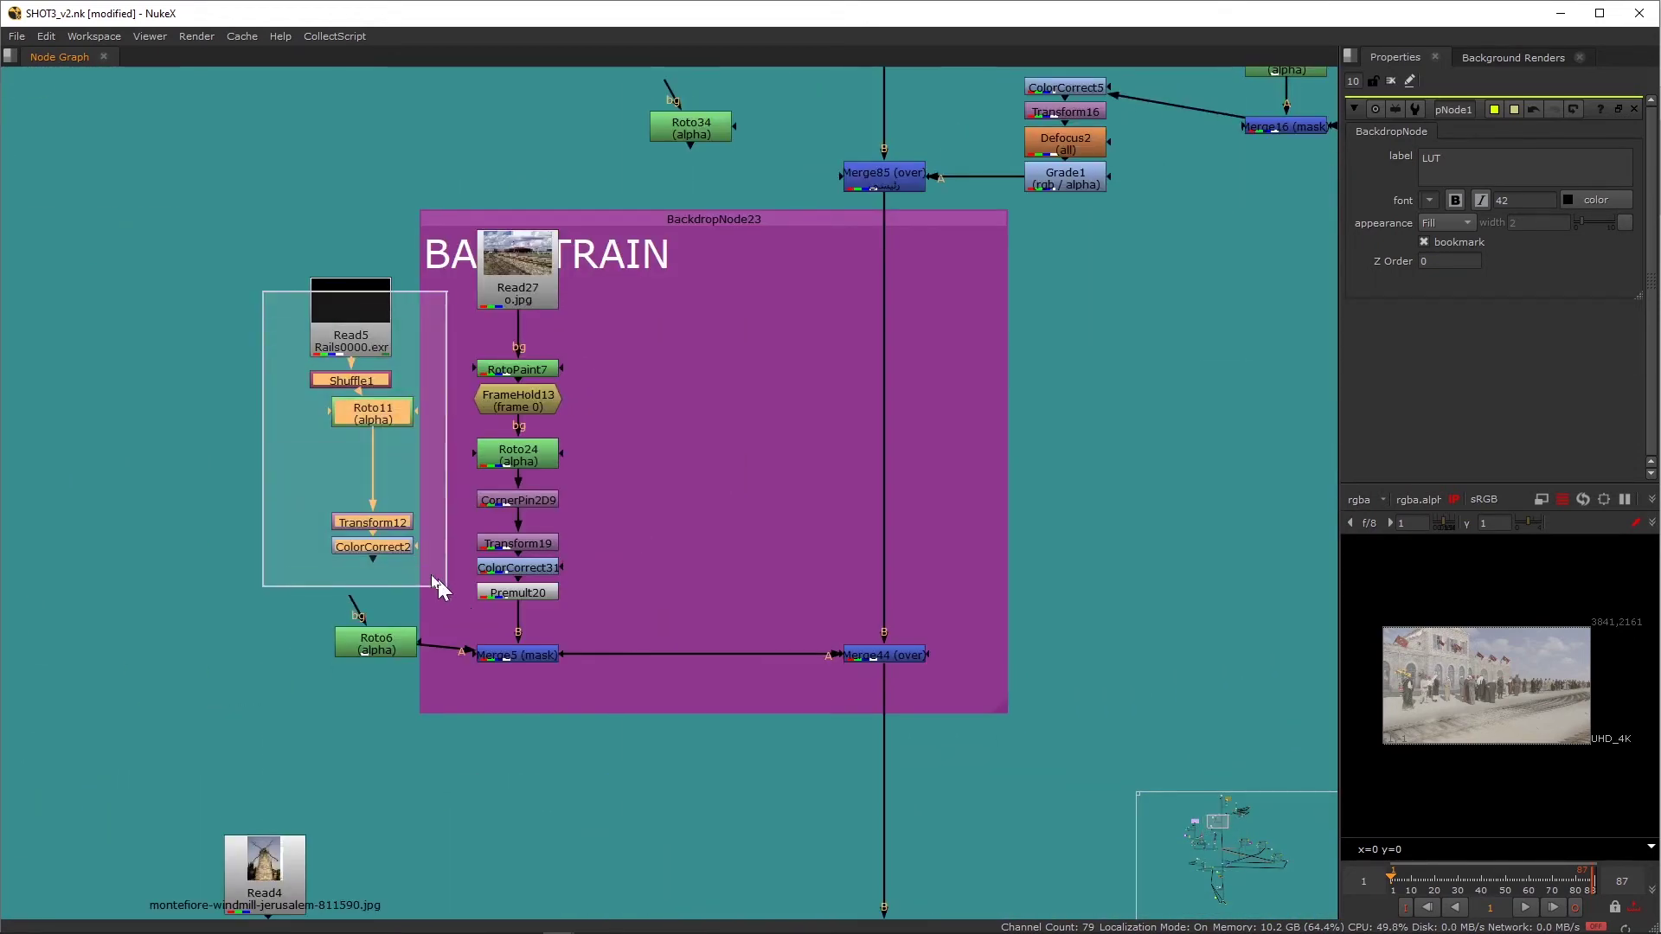
pyautogui.moveTo(193, 180); pyautogui.dragTo(453, 586)
pyautogui.press('Delete')
# Step: Delete the Read6 branch down to Transform11, above the Defocus backdrop
pyautogui.scroll(-6, 405, 501)
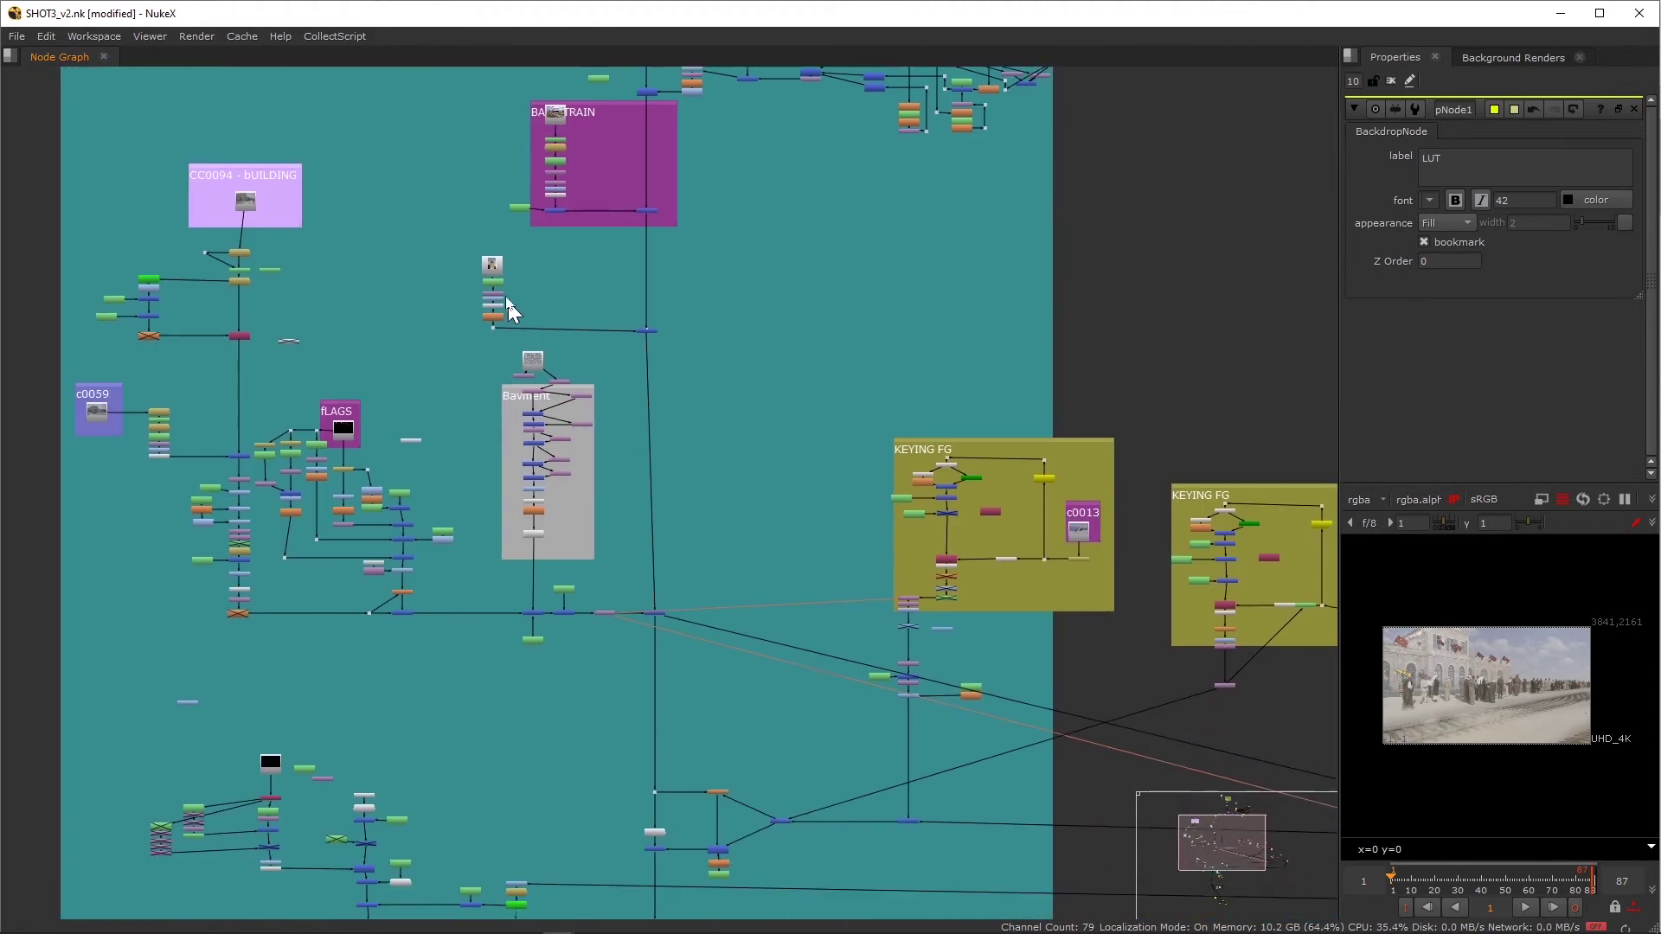
pyautogui.moveTo(579, 554); pyautogui.dragTo(480, 364, button='middle')
pyautogui.scroll(-3, 420, 313)
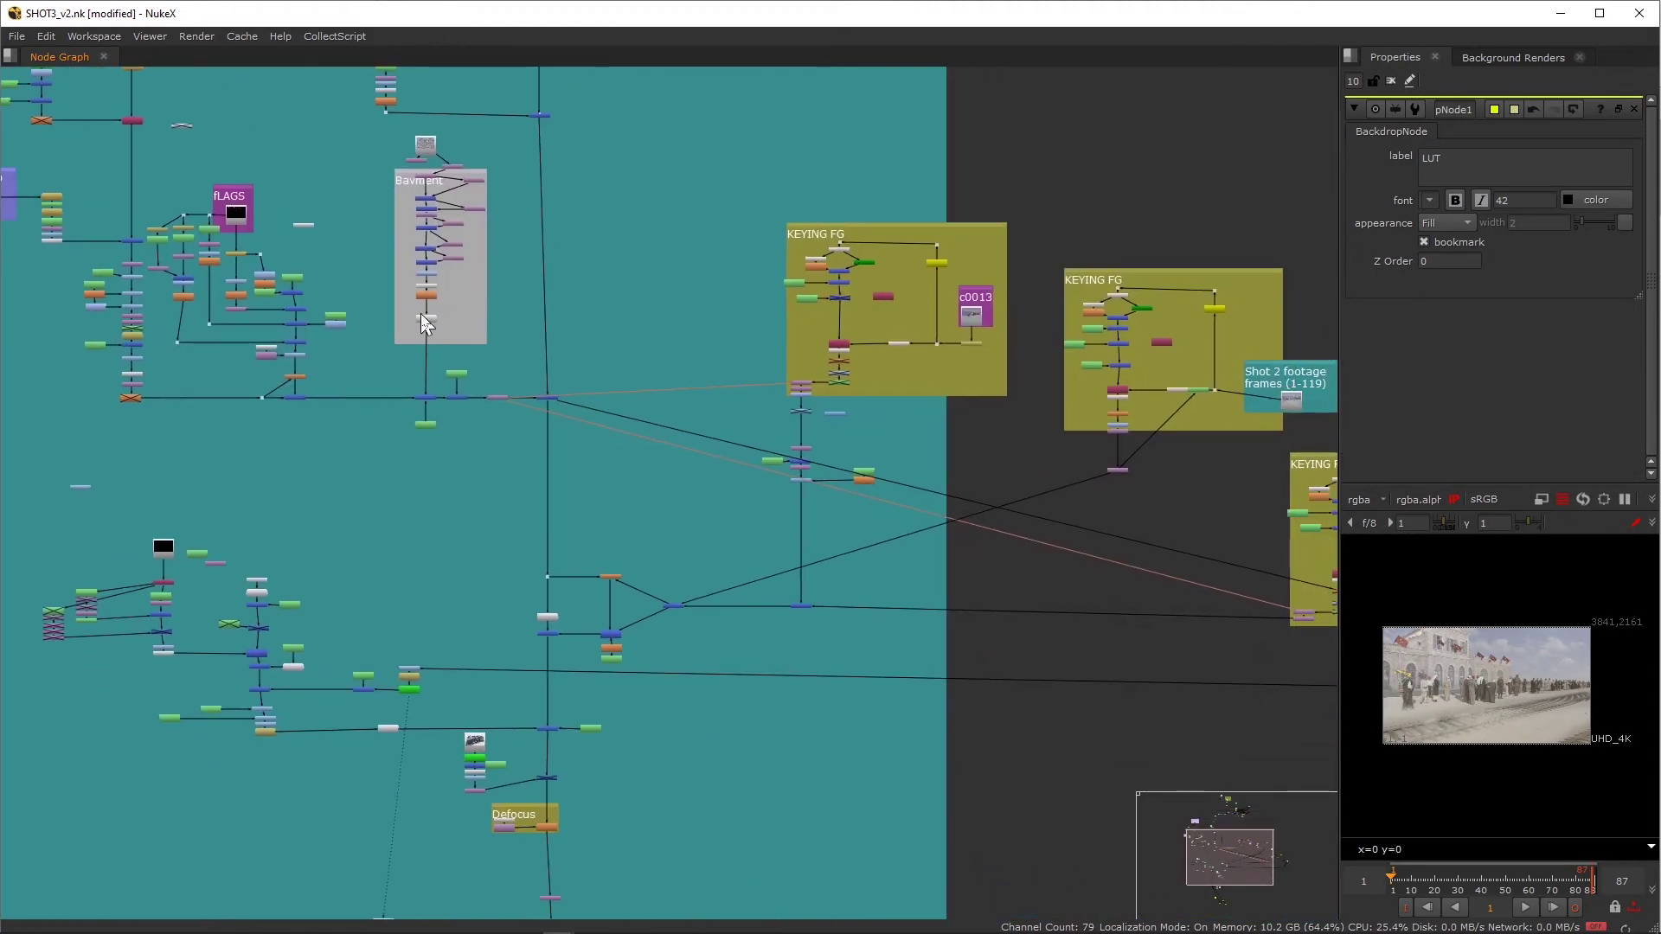
pyautogui.scroll(7, 396, 438)
pyautogui.scroll(2, 427, 579)
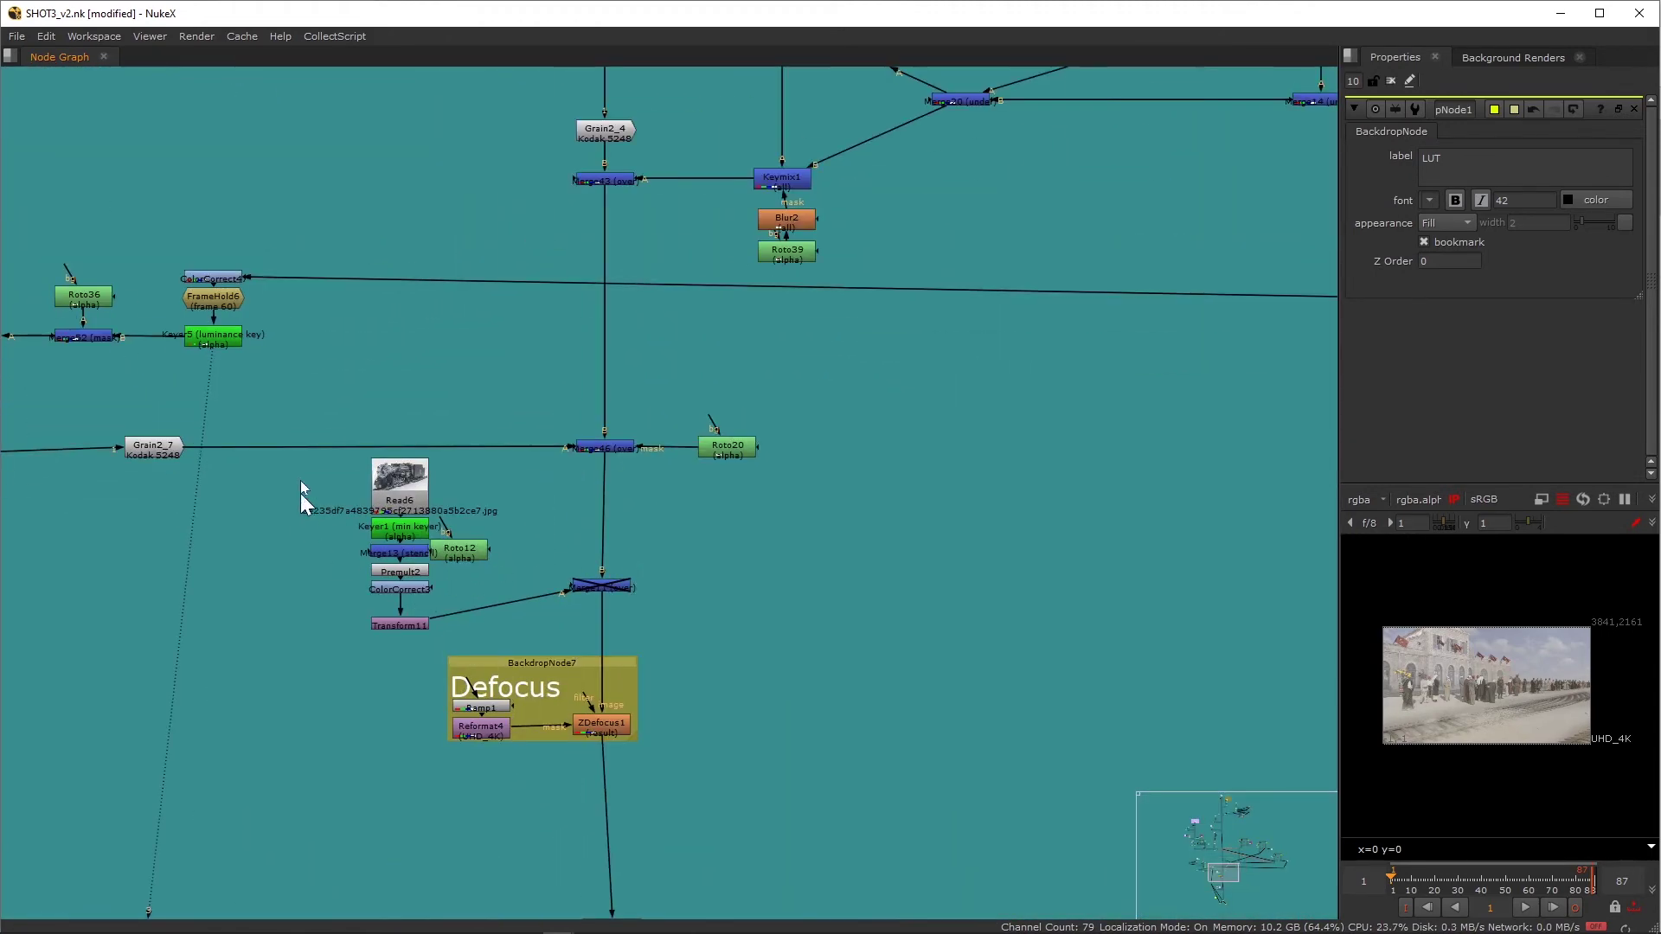
pyautogui.moveTo(319, 451); pyautogui.dragTo(530, 699)
pyautogui.press('Delete')
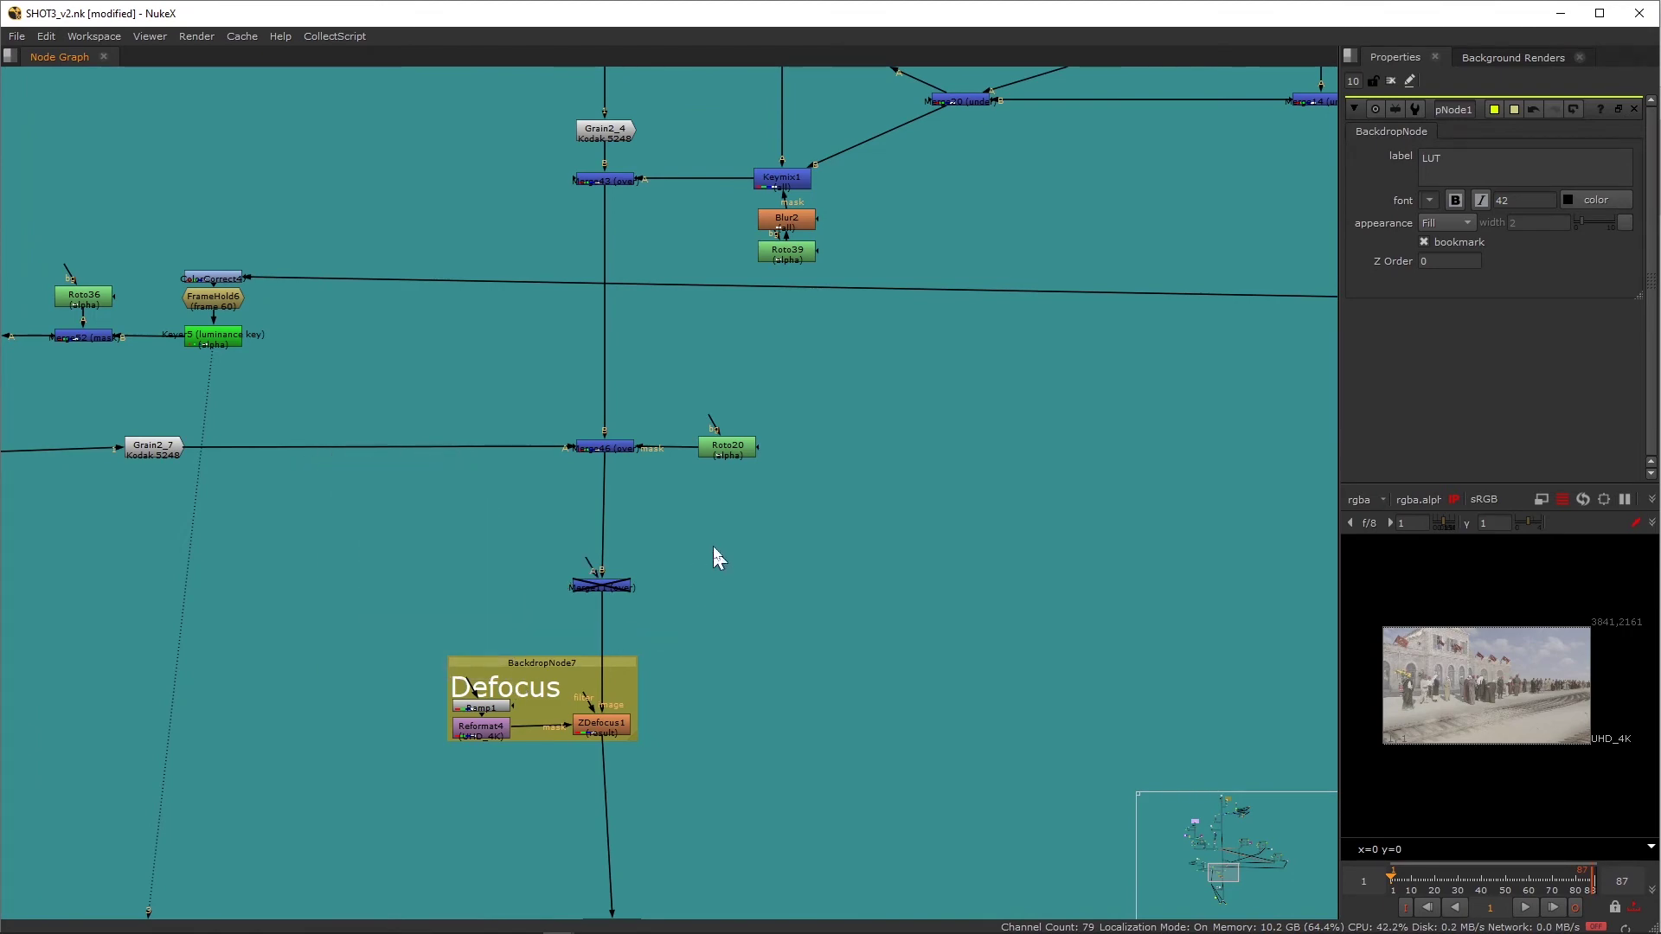
# Step: Frame the whole node graph and launch the WrapItUp script collector
pyautogui.scroll(-8, 547, 613)
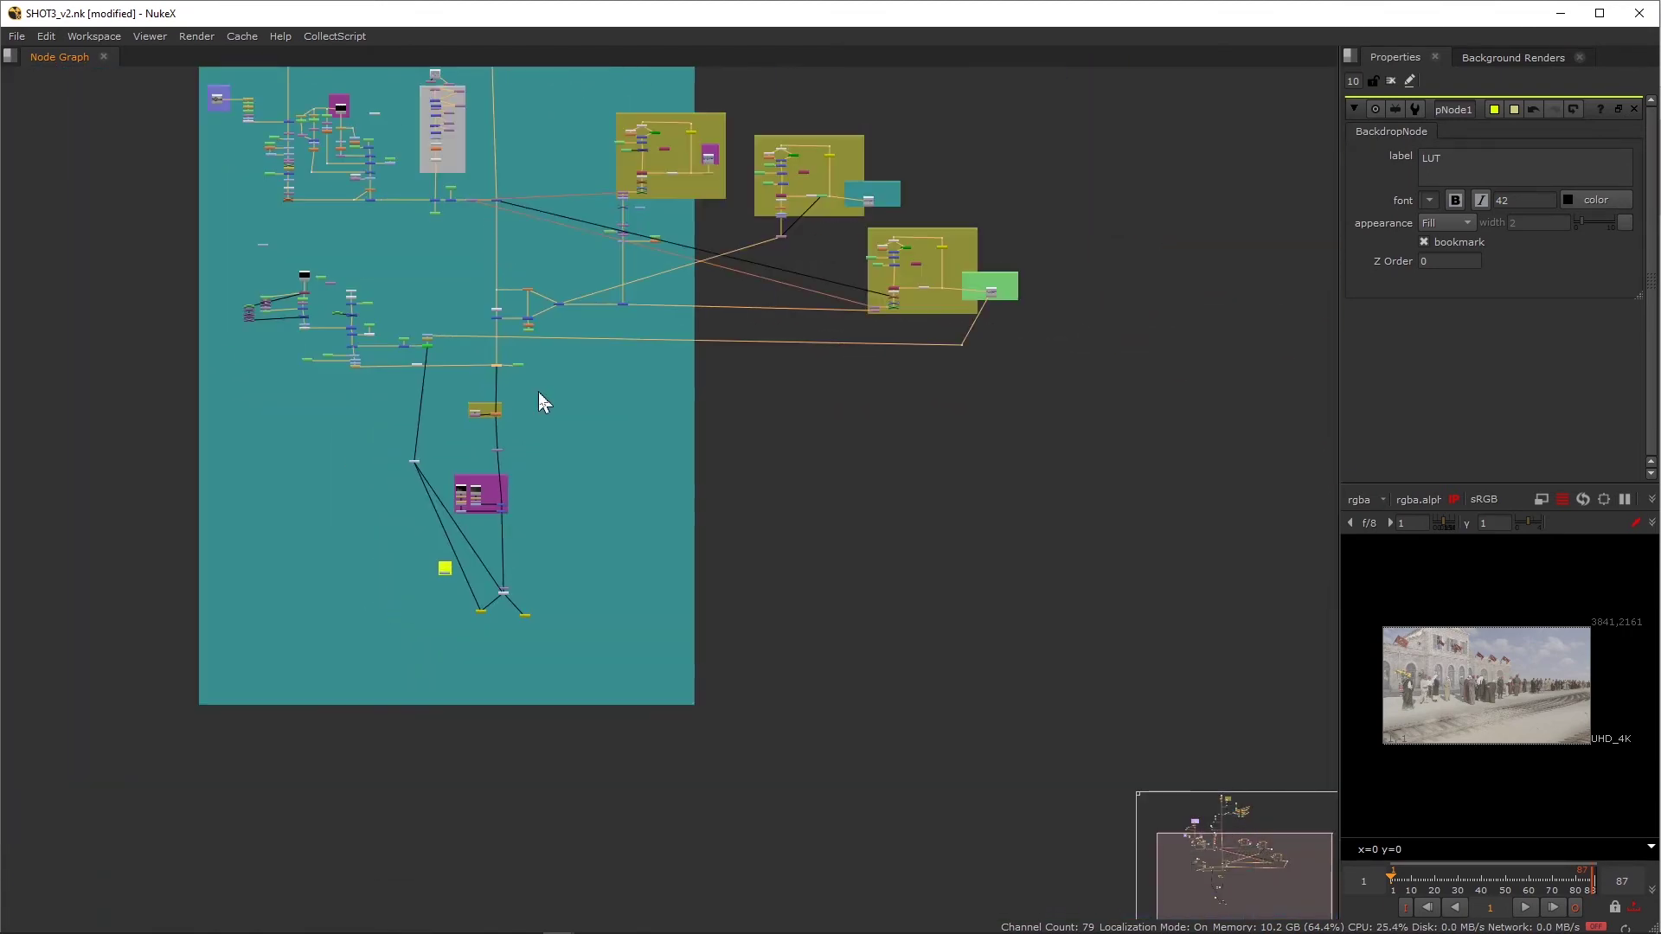
pyautogui.press('f')
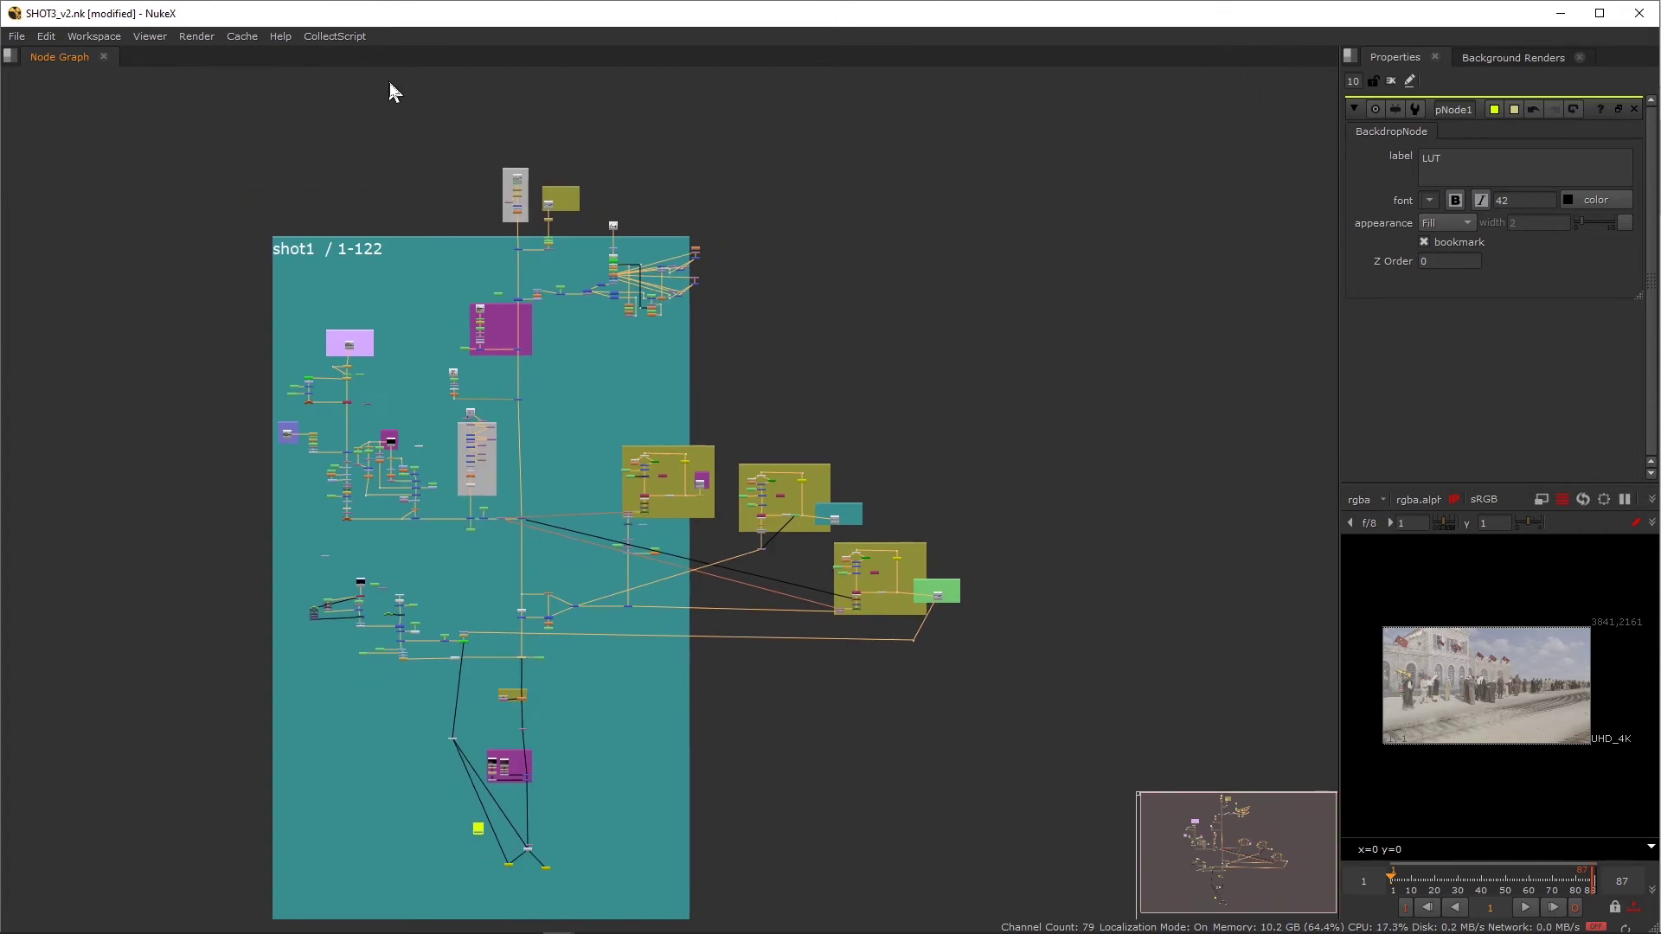
pyautogui.click(336, 37)
pyautogui.click(363, 54)
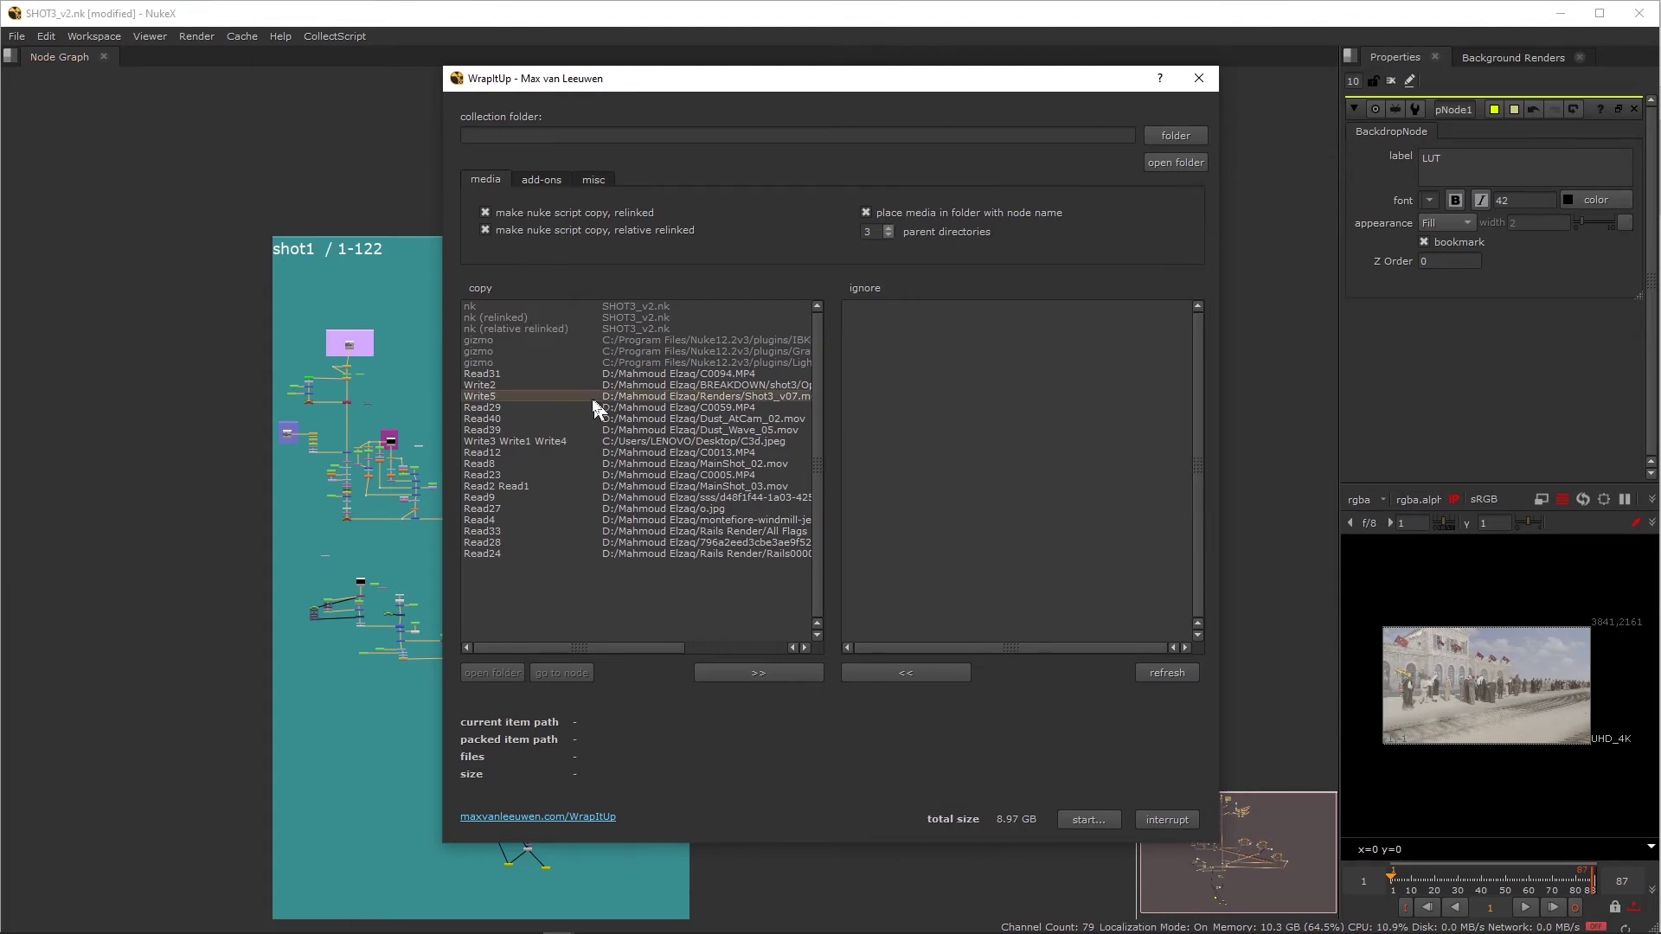
# Step: Inspect the gizmo entries and the original, relinked and relative relinked script entries in WrapItUp's copy list
pyautogui.click(514, 367)
pyautogui.keyDown('shift'); pyautogui.click(493, 341); pyautogui.keyUp('shift')
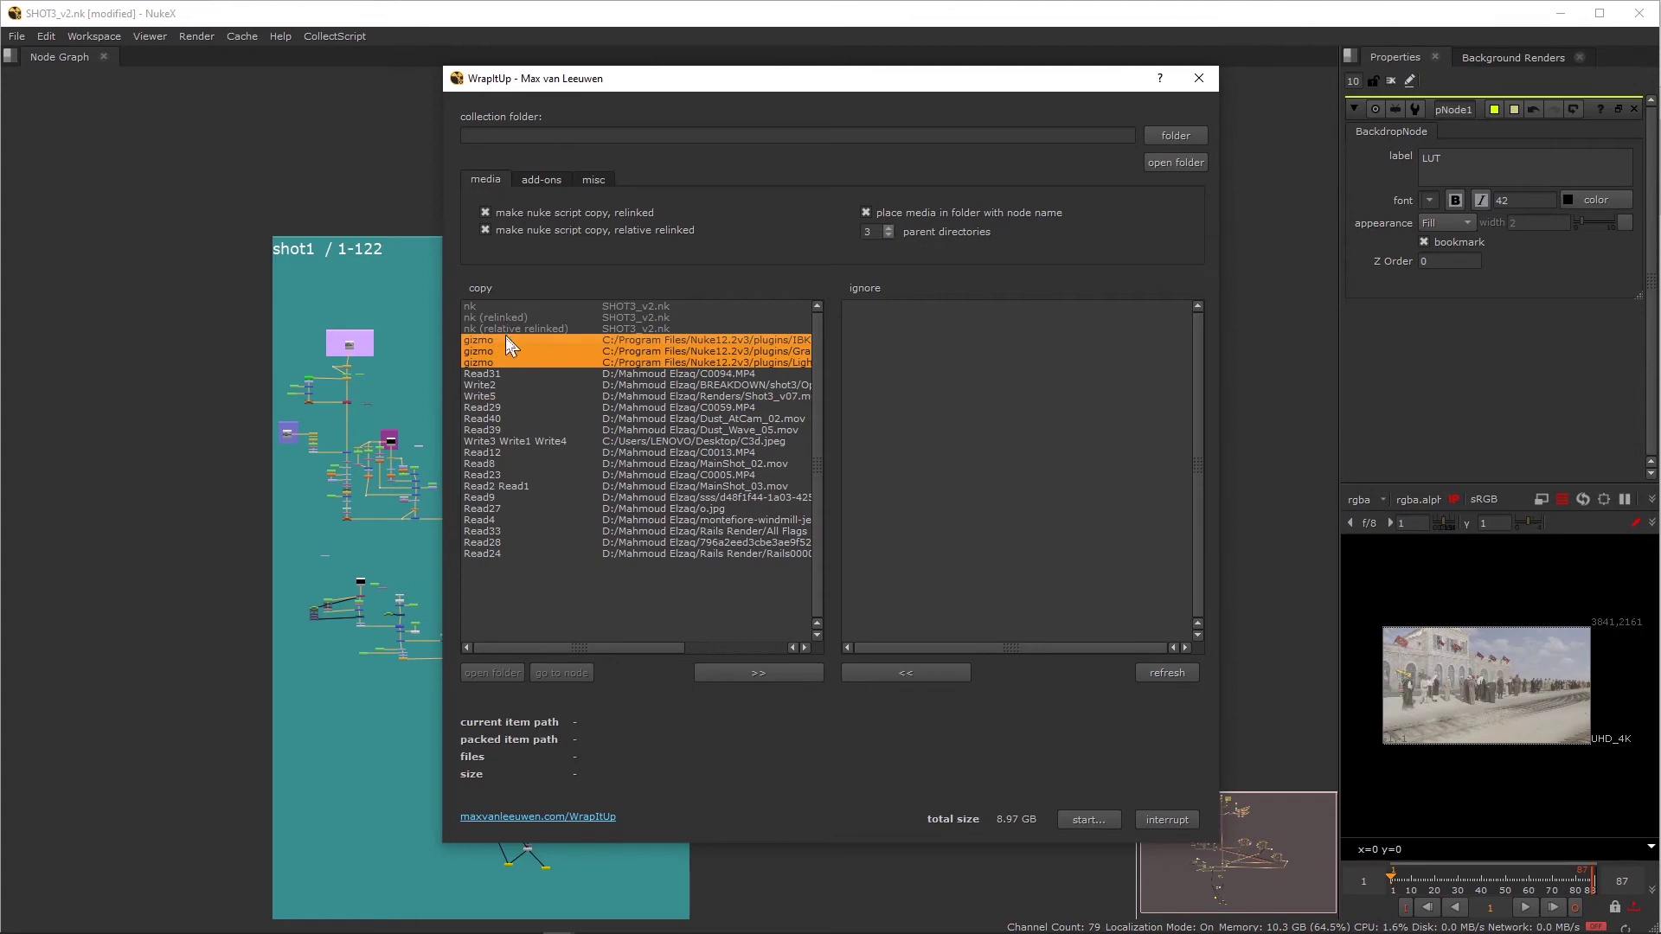
pyautogui.click(504, 328)
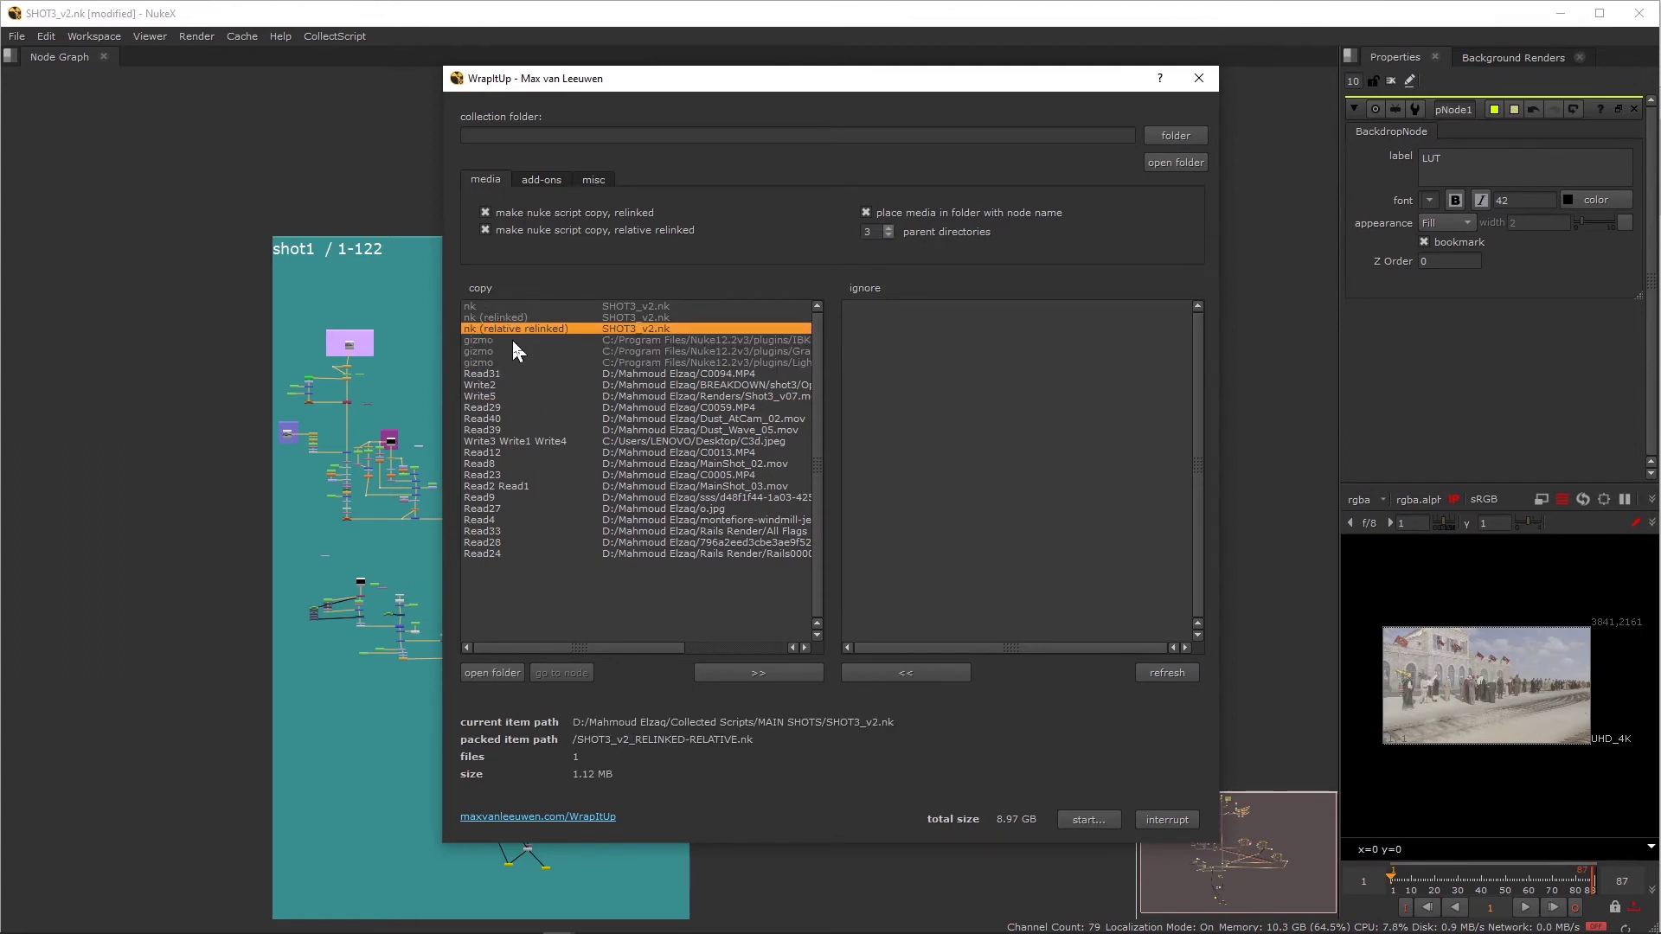
pyautogui.click(487, 305)
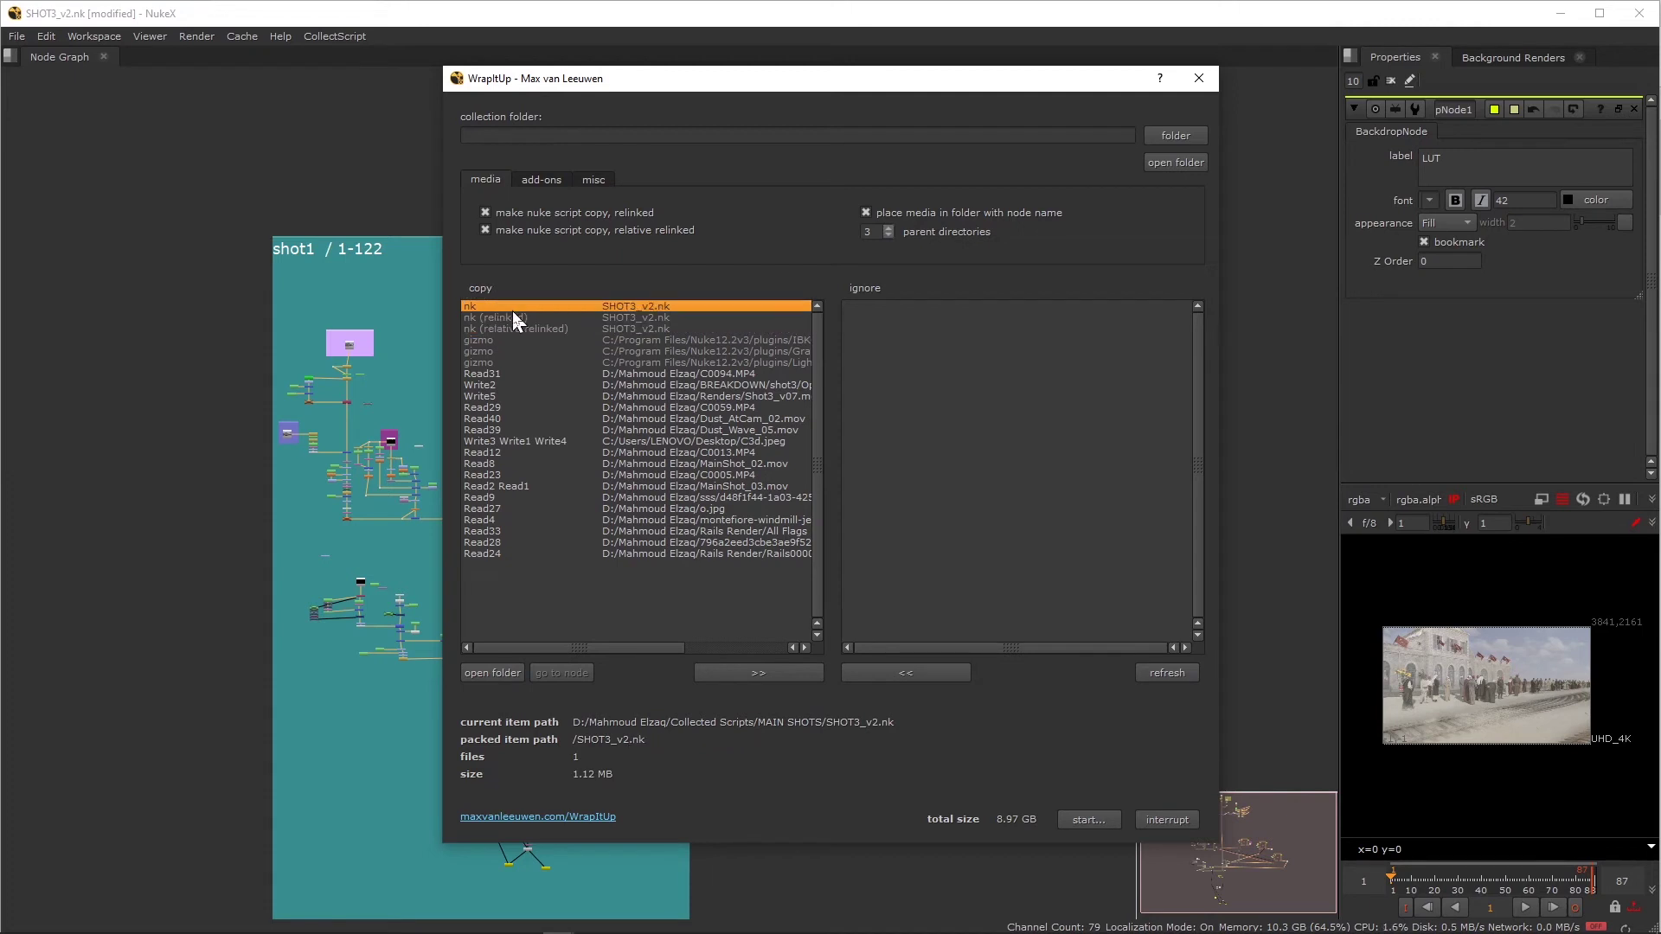
pyautogui.click(507, 317)
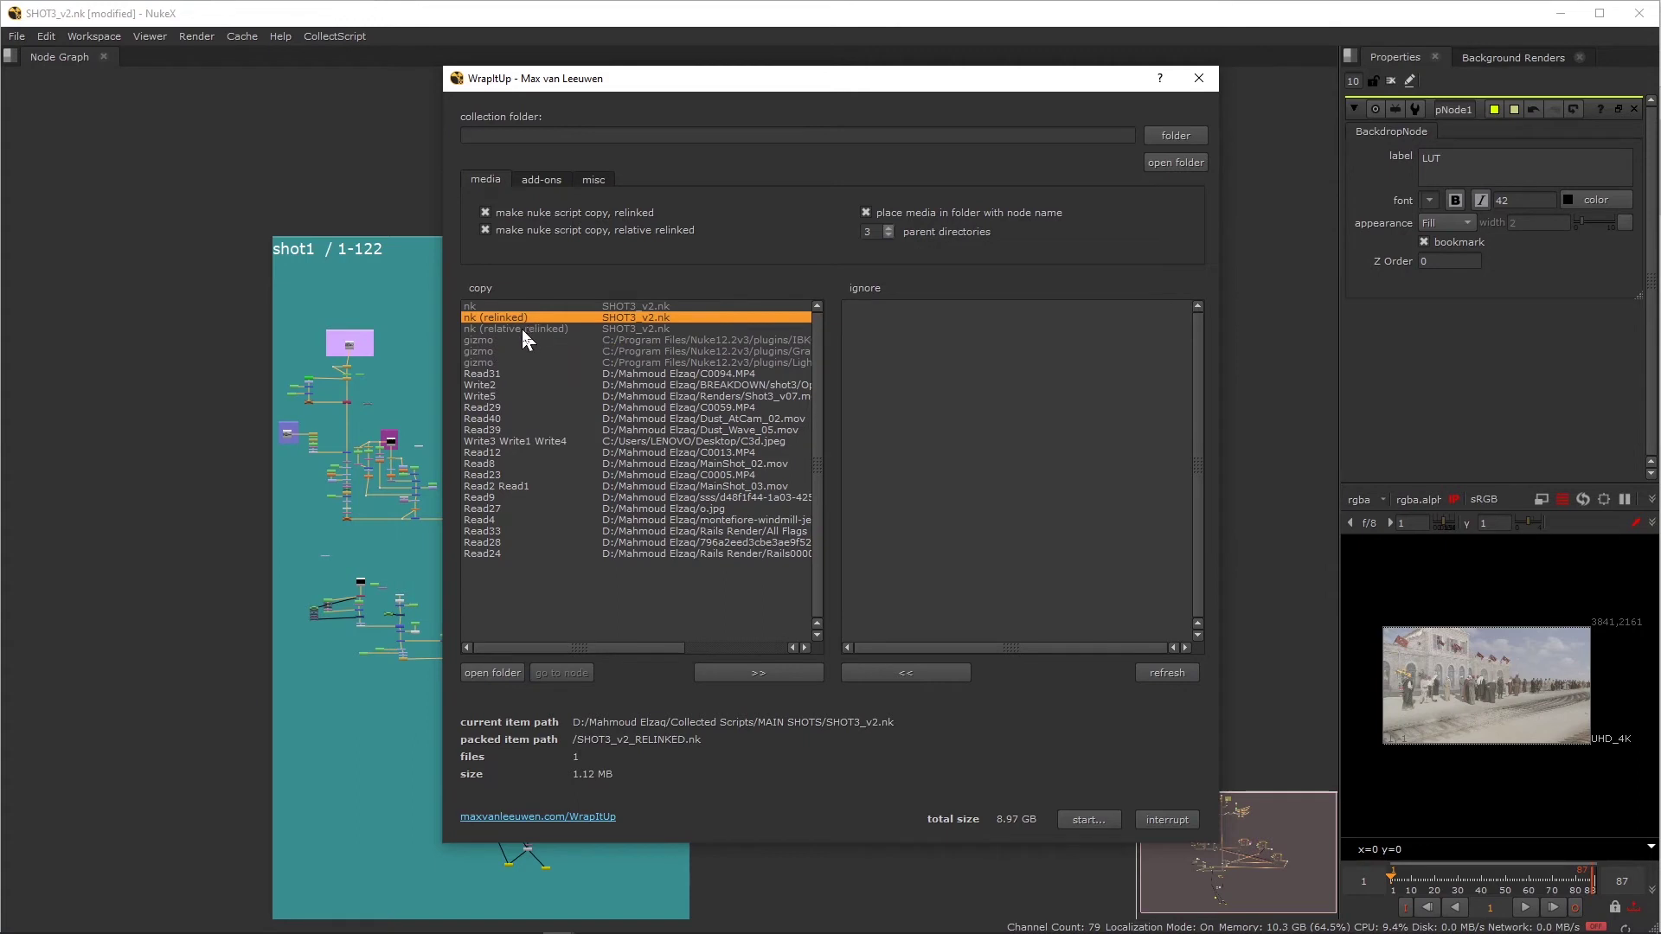
pyautogui.click(523, 330)
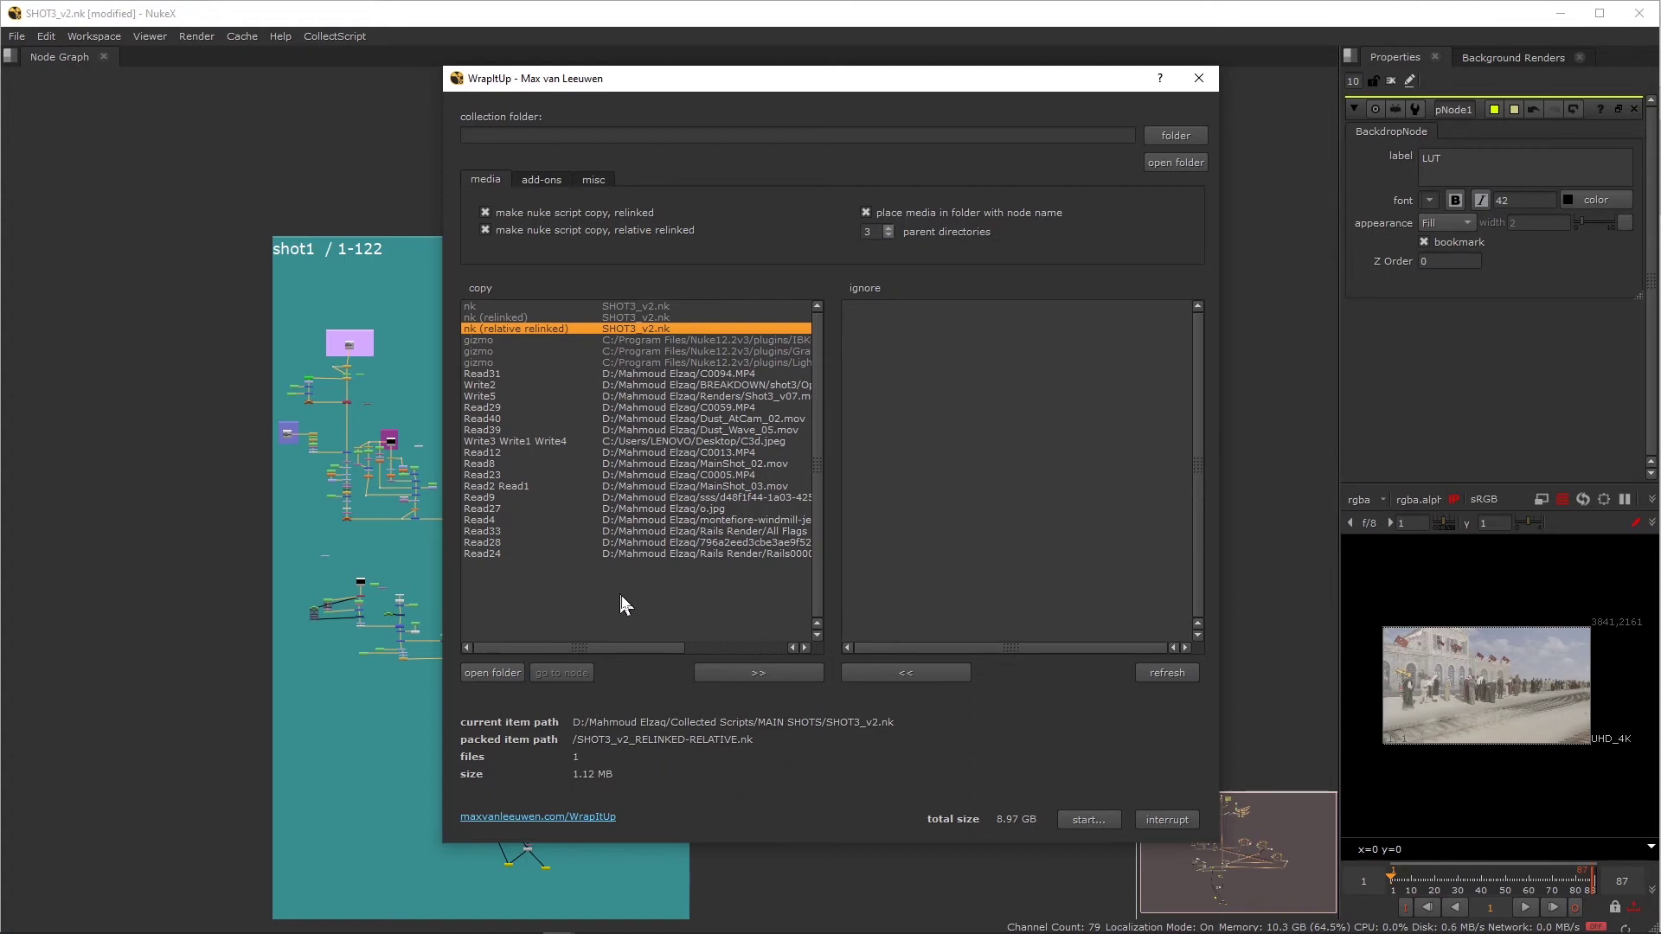
# Step: Move Write2 to the ignore list and return it to the copy list
pyautogui.click(519, 385)
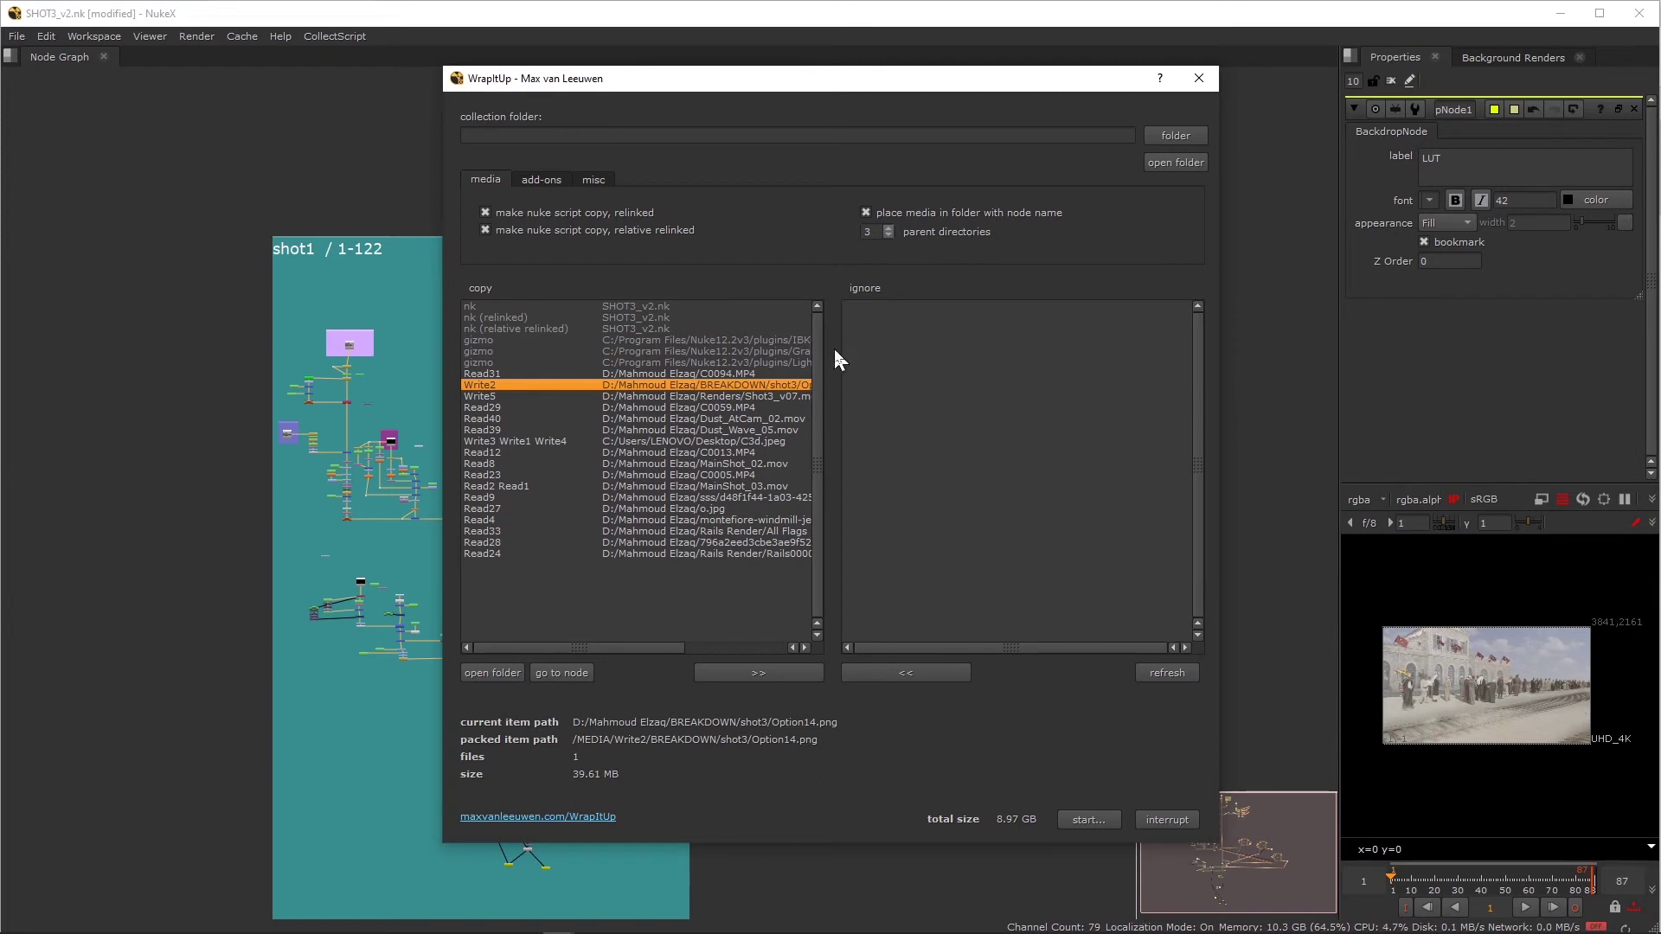
pyautogui.click(757, 672)
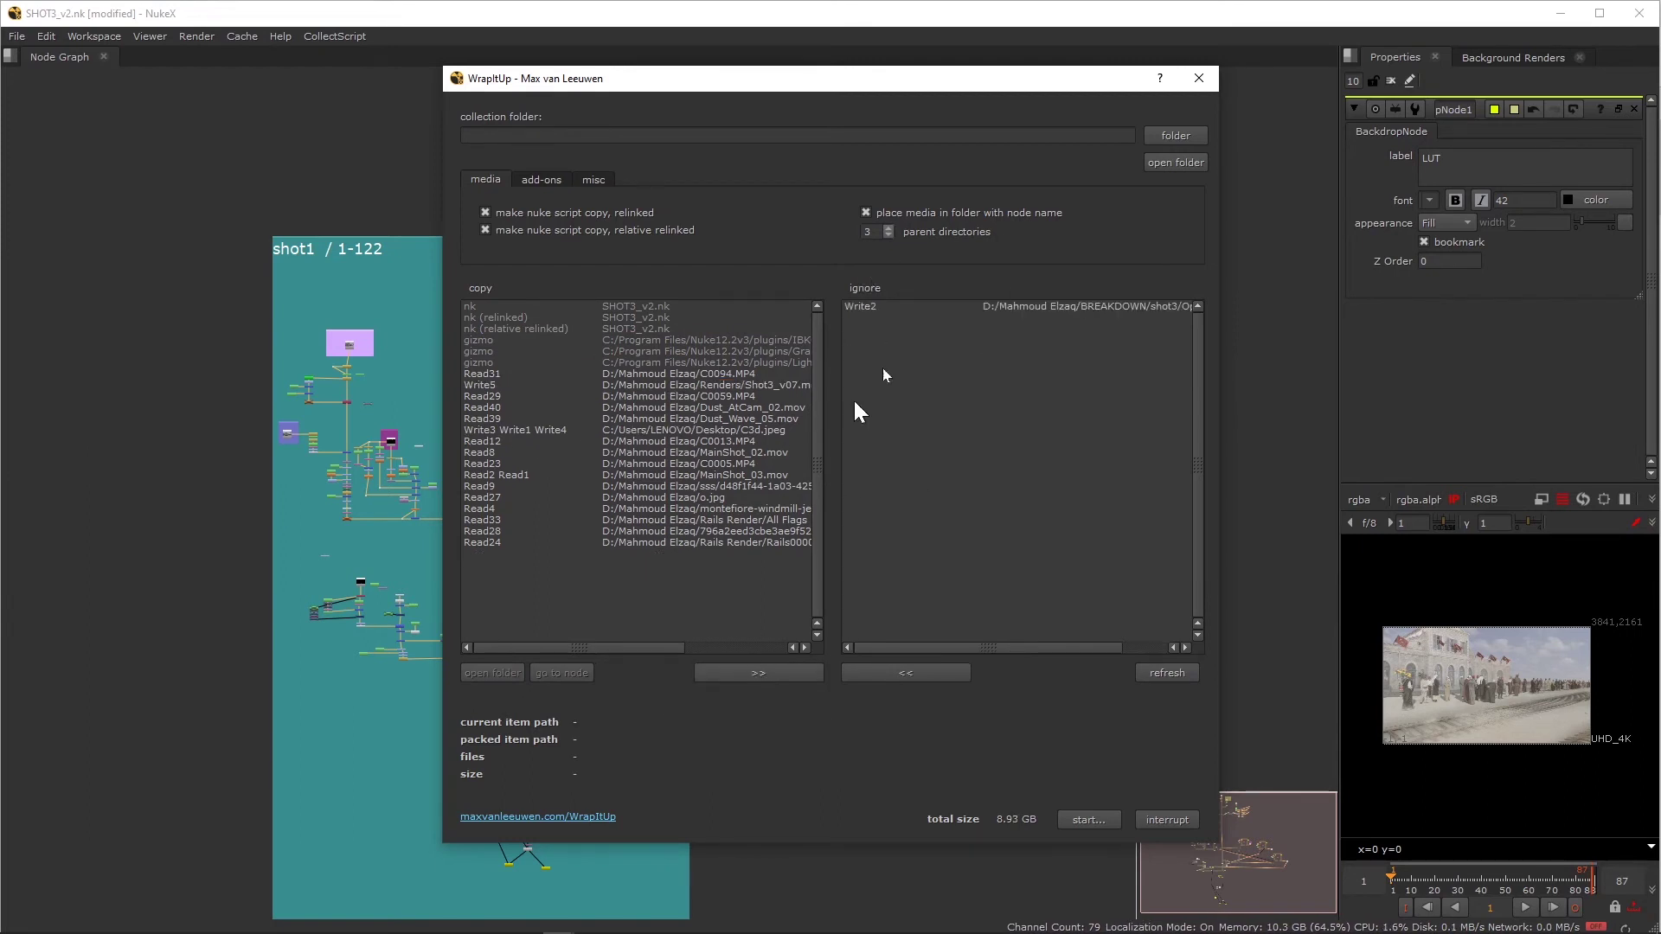
pyautogui.click(878, 306)
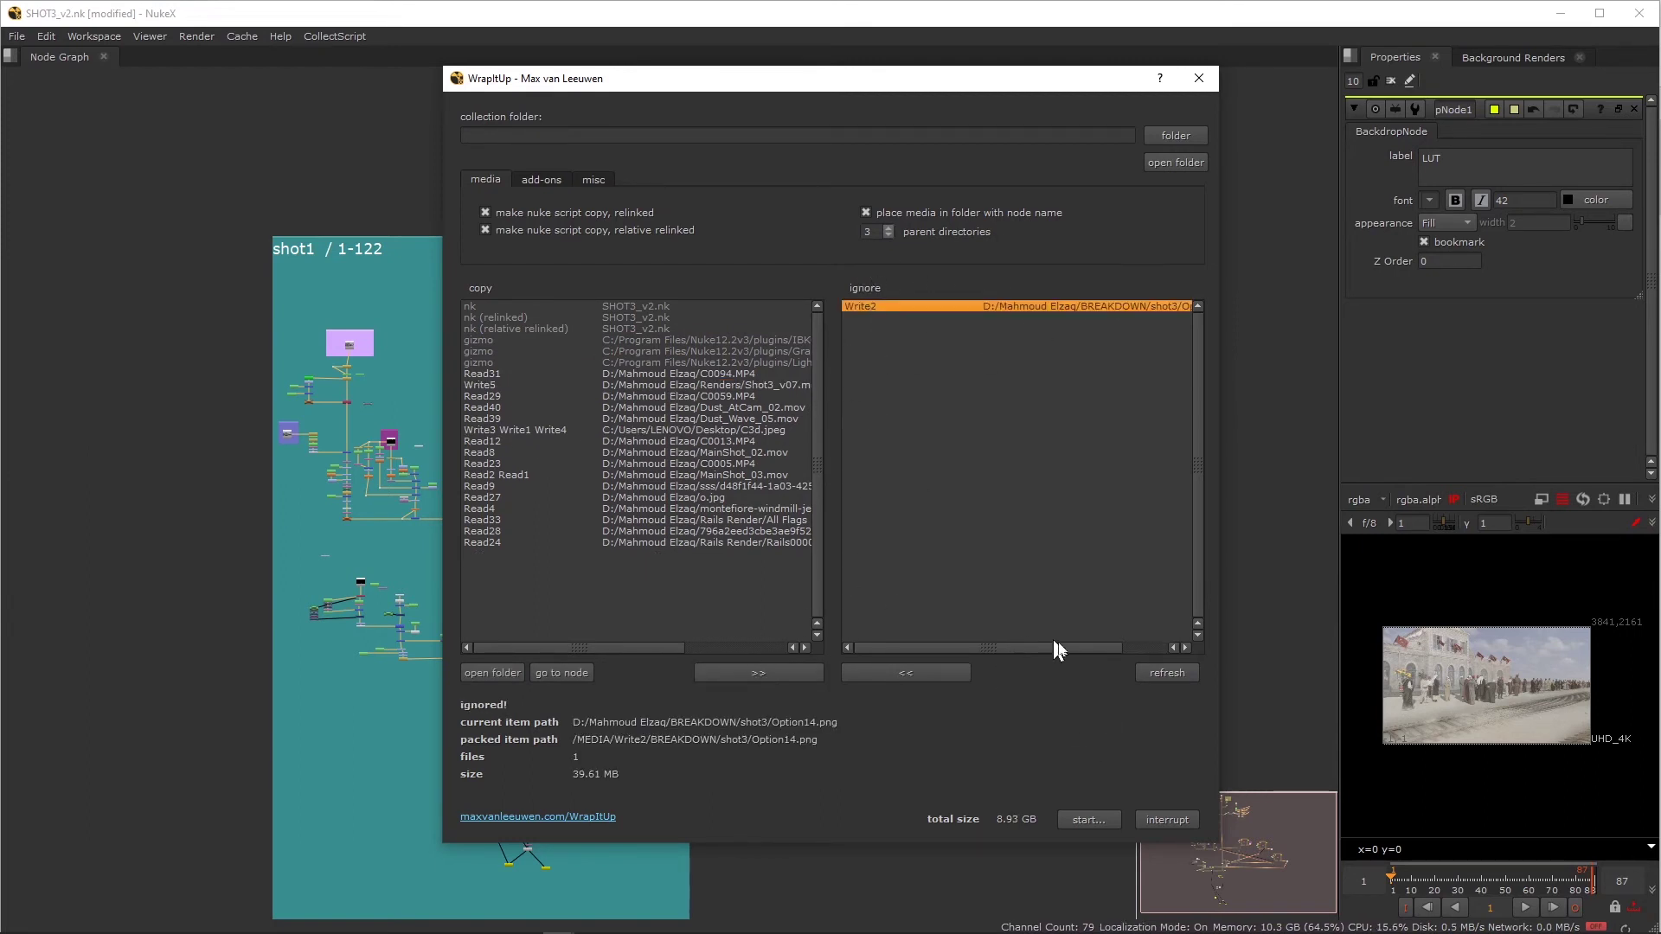
pyautogui.click(915, 672)
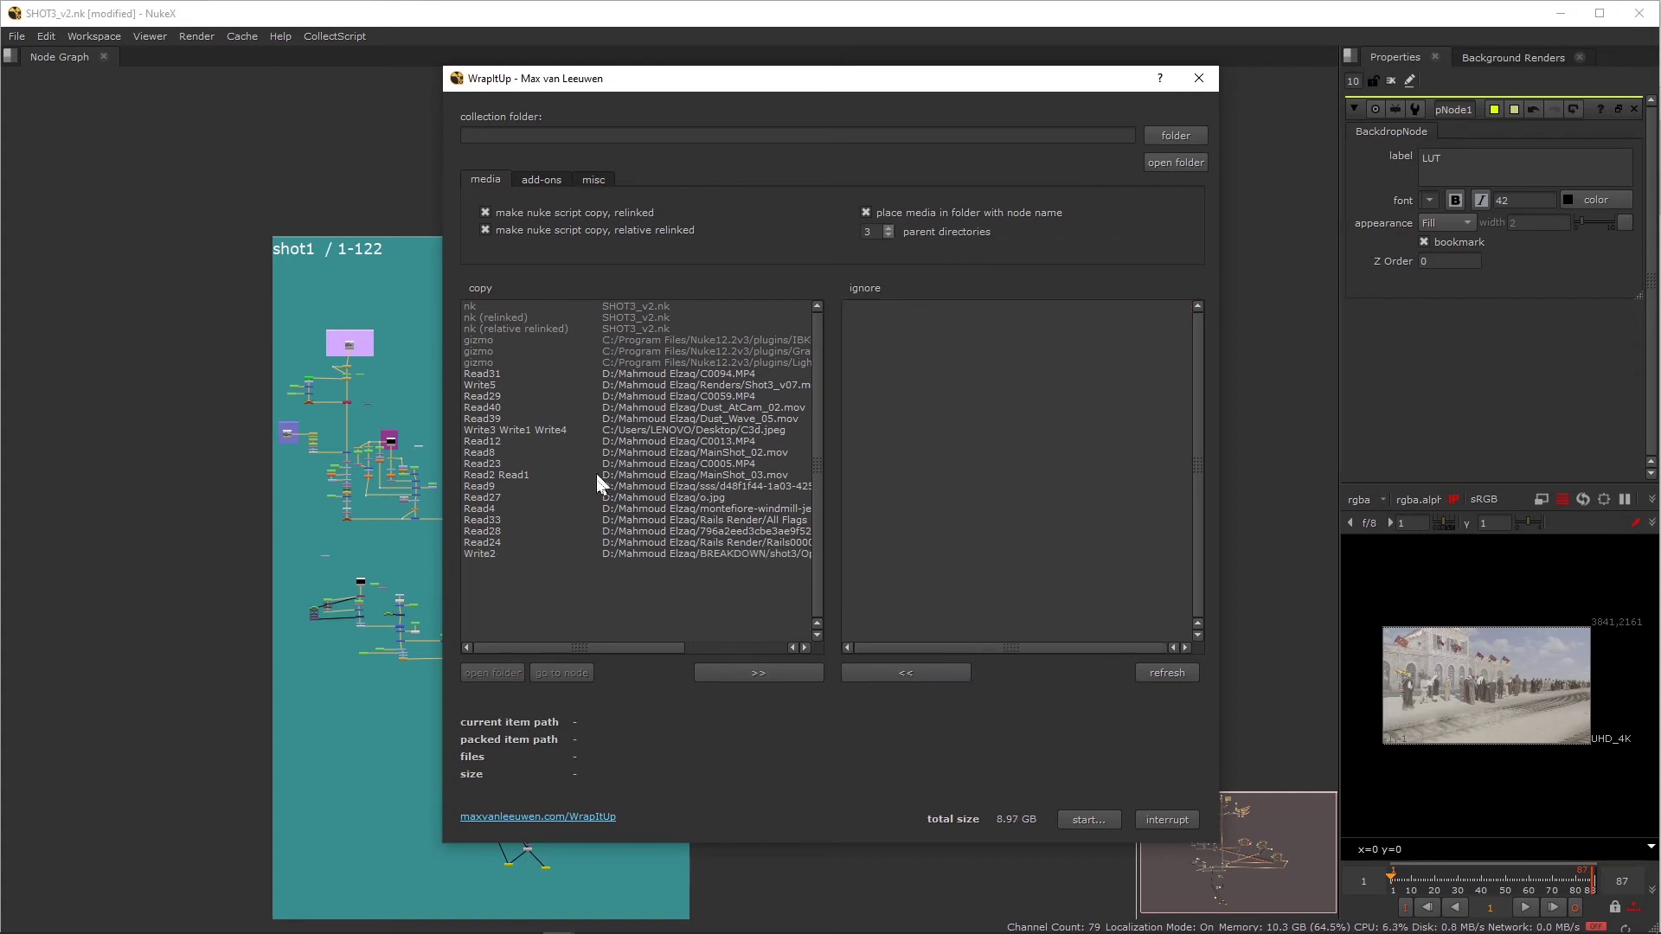
# Step: Create a folder named Collected Shot3 on drive E and set it as WrapItUp's collection folder
pyautogui.click(1182, 136)
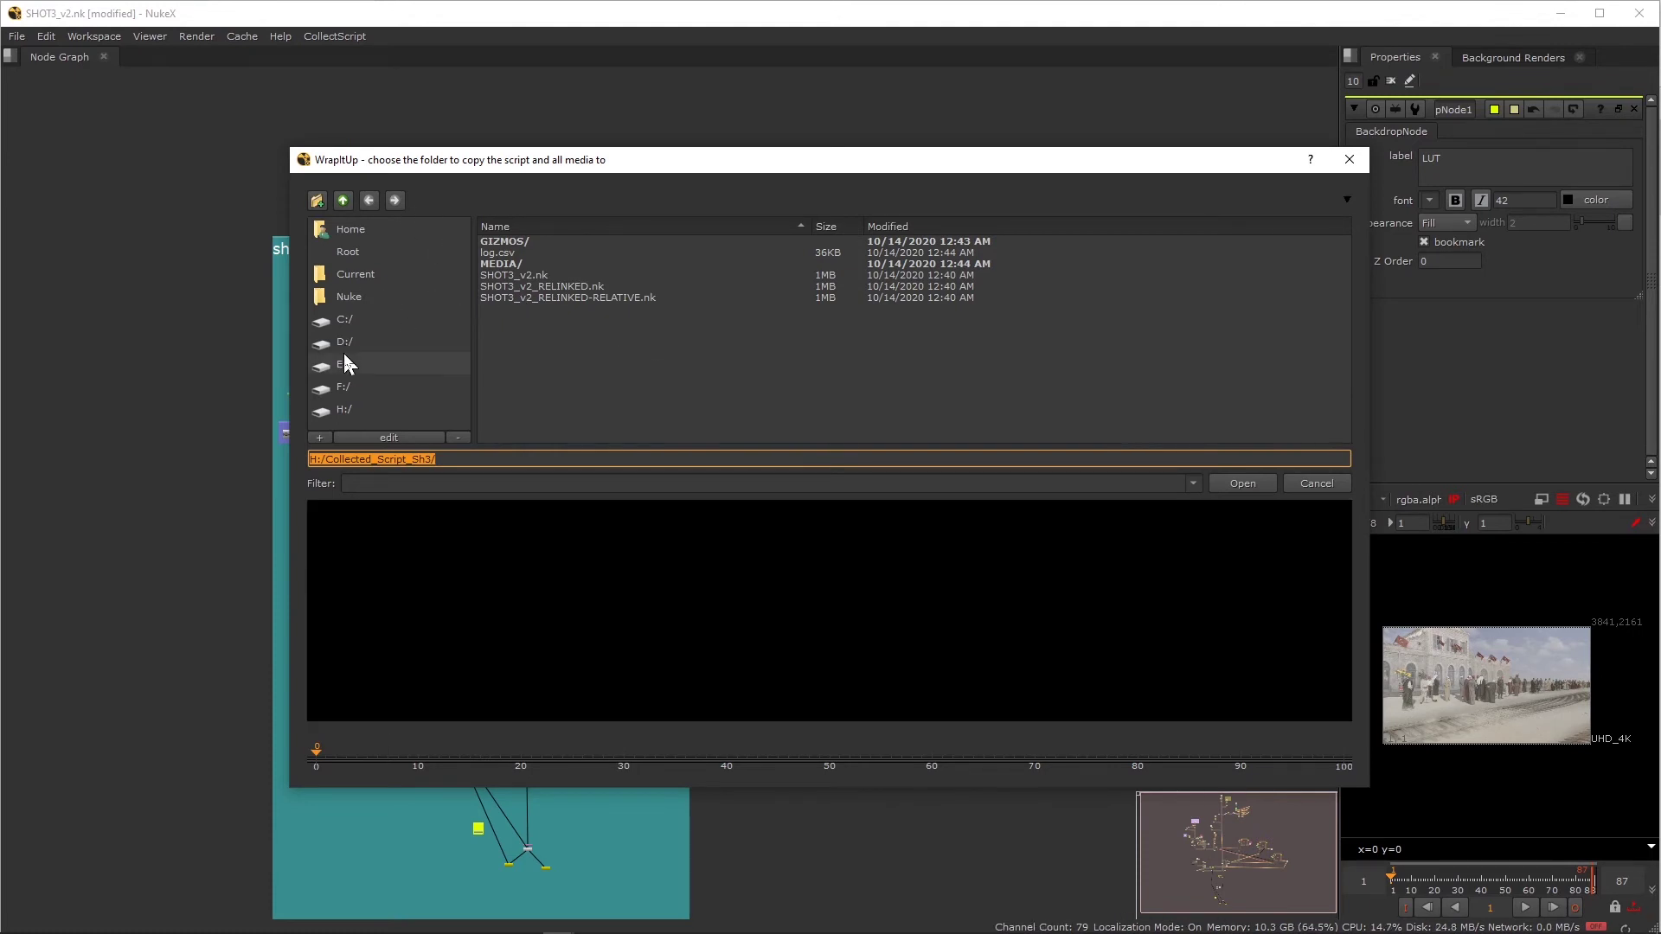
pyautogui.click(346, 364)
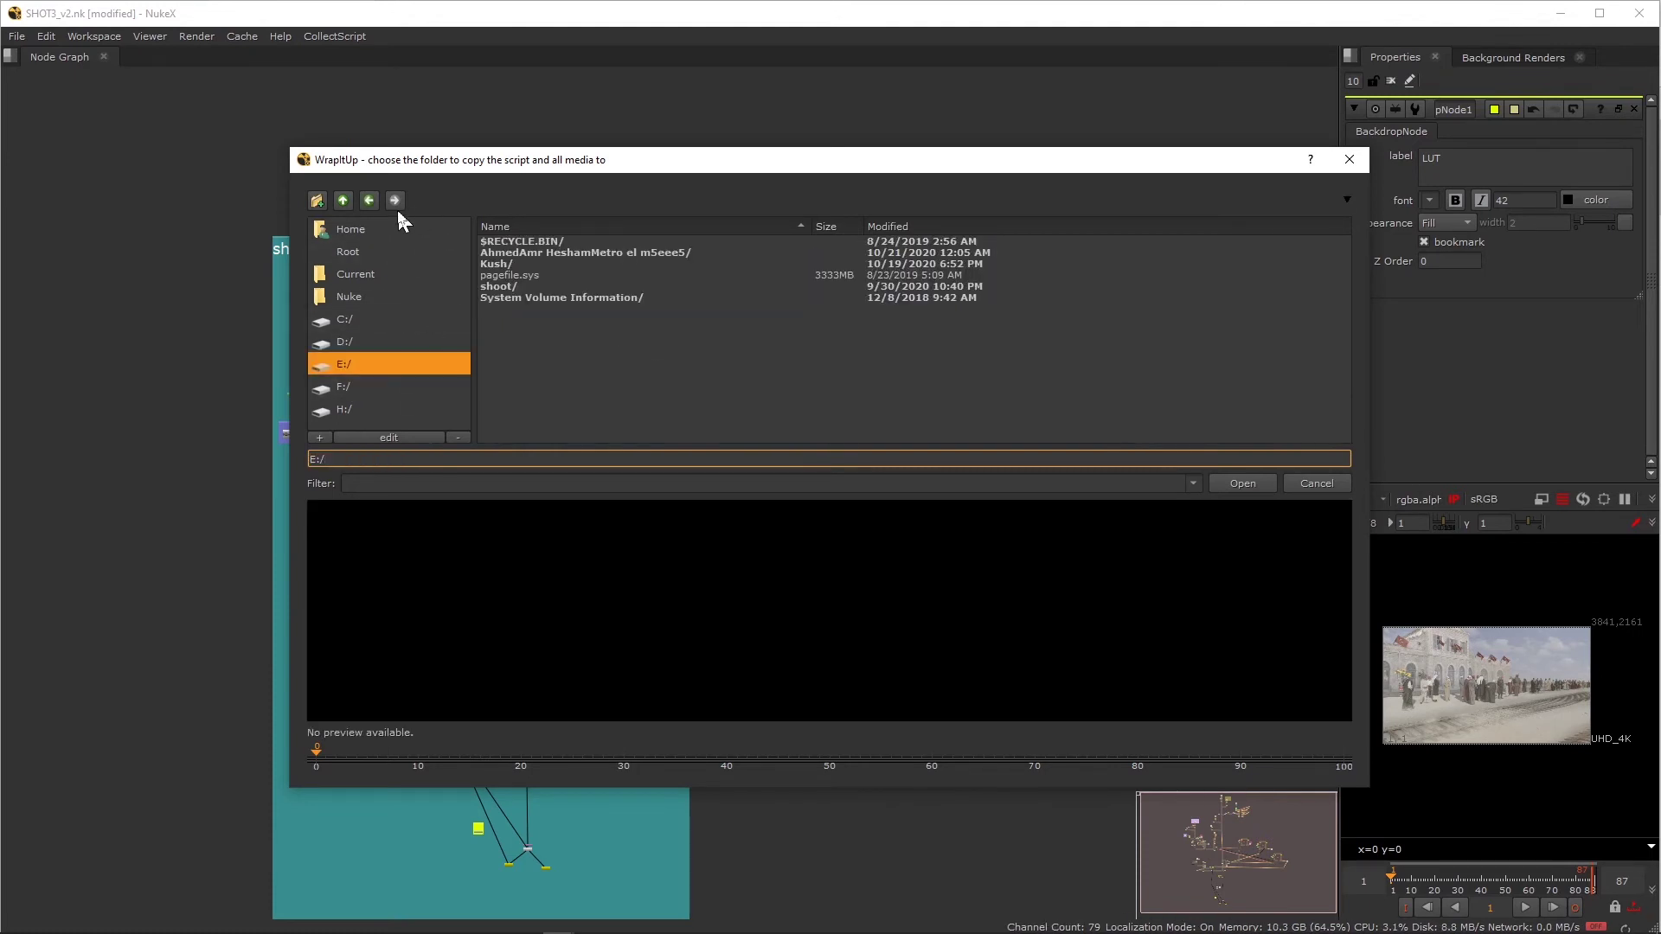
pyautogui.click(322, 203)
pyautogui.write('C')
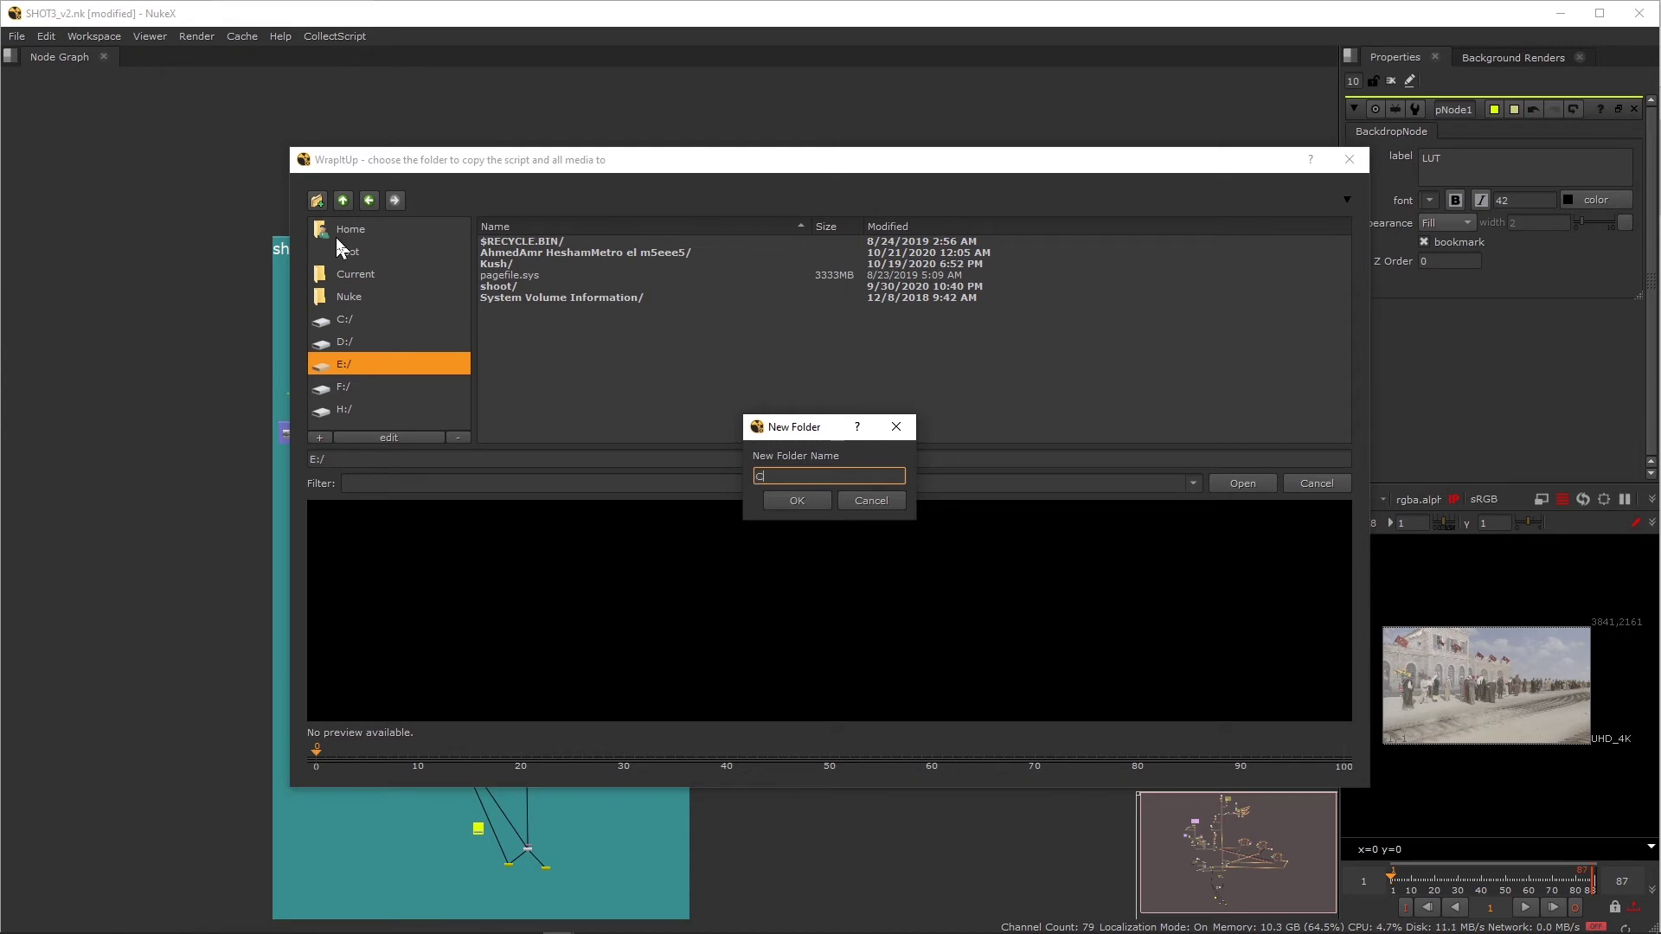
pyautogui.write('ollected Shot3')
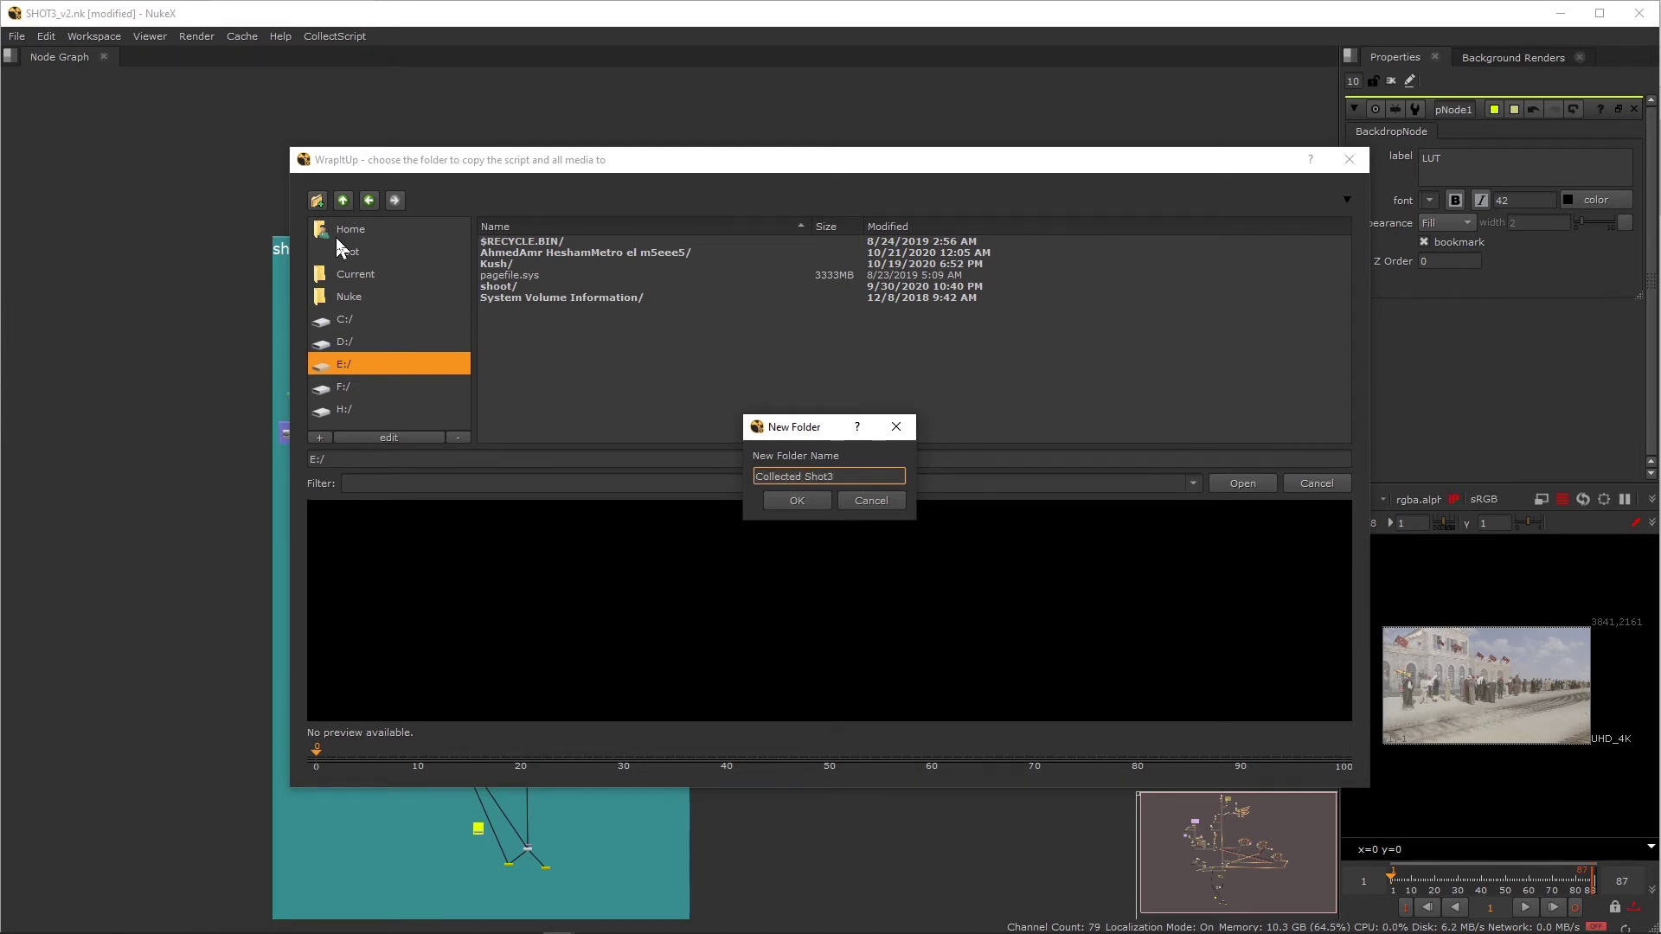
pyautogui.press('Return')
pyautogui.click(1245, 483)
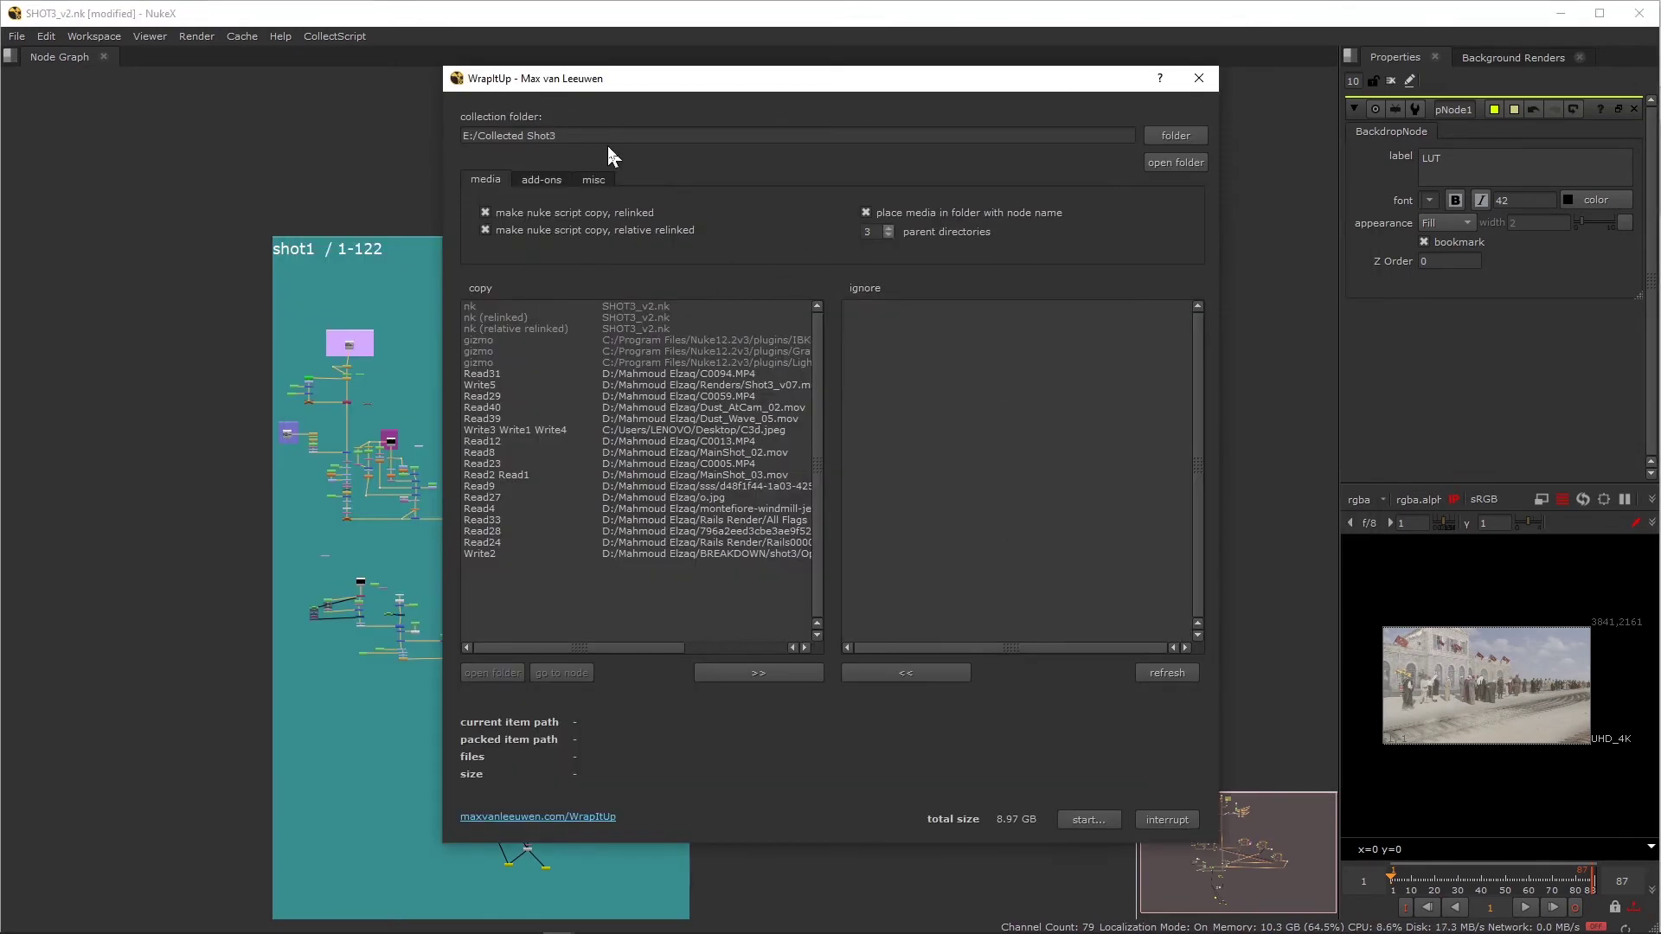
pyautogui.click(605, 147)
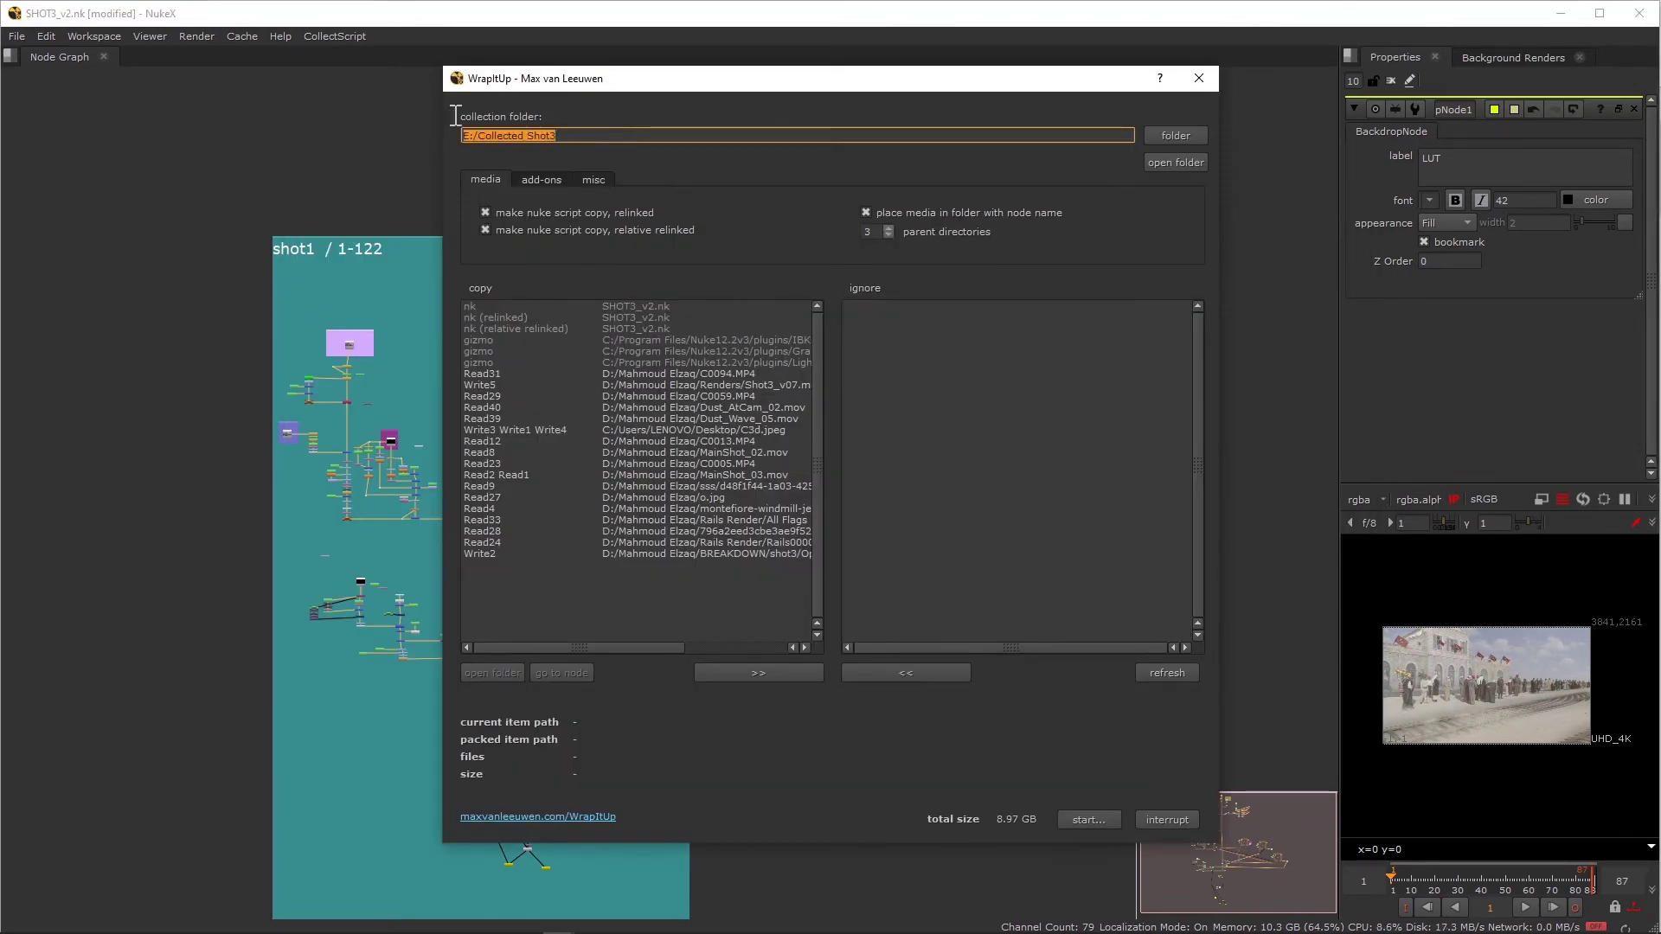
# Step: Start WrapItUp's collection of the script and media into E:/Collected Shot3 and confirm the copy
pyautogui.click(1102, 824)
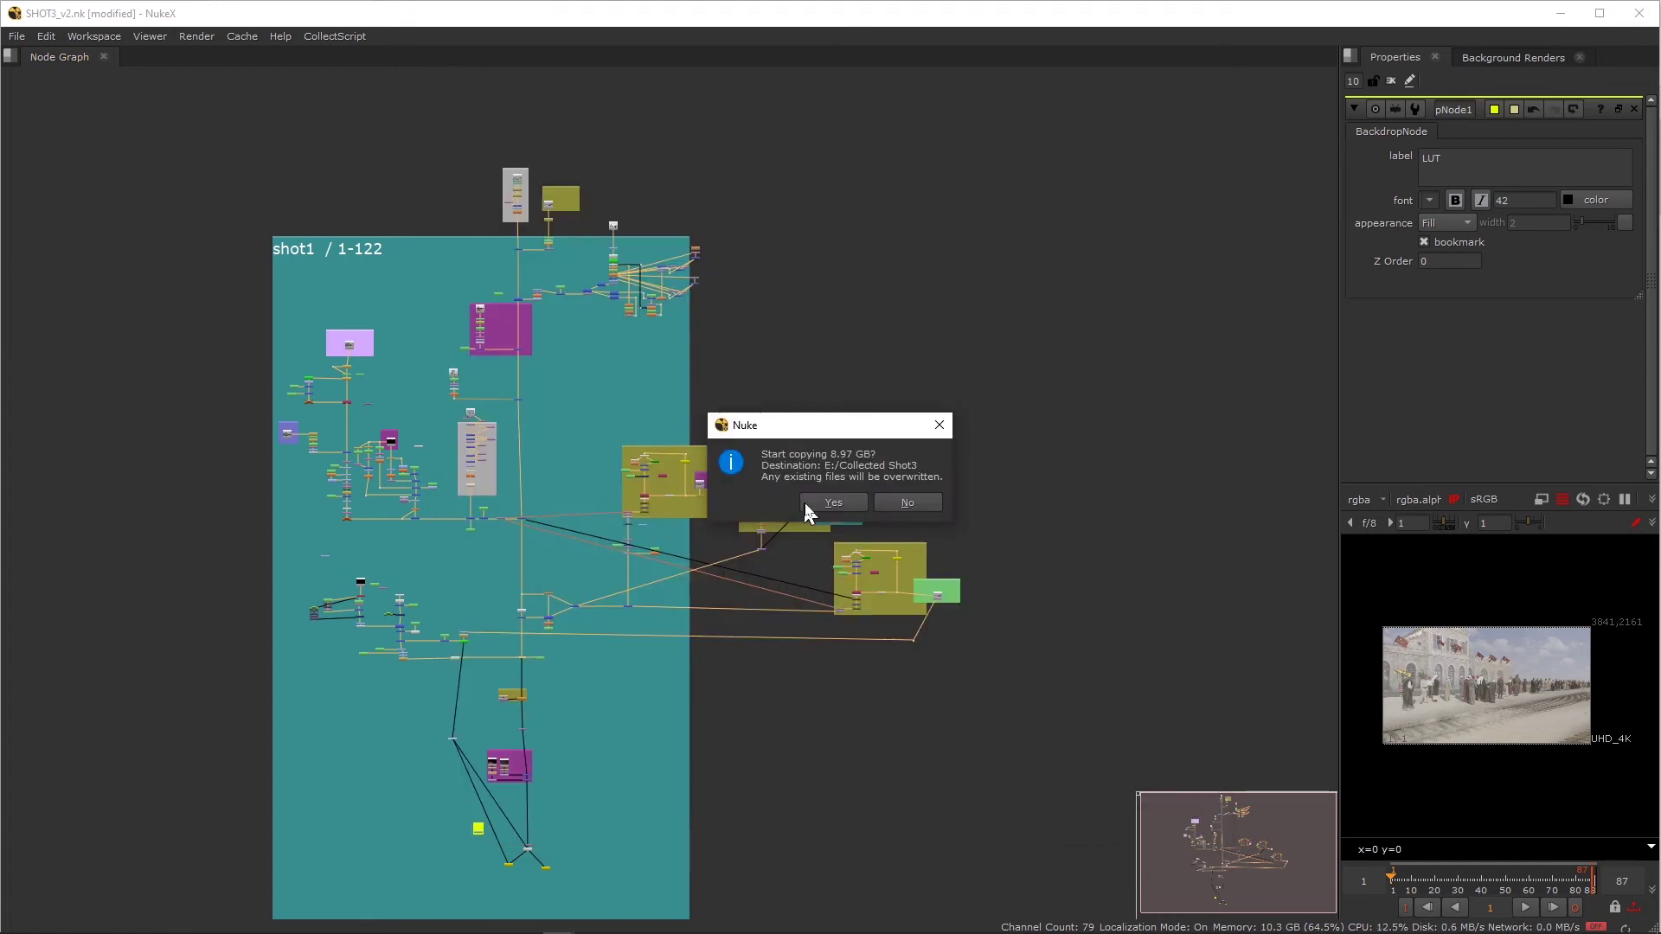
pyautogui.moveTo(835, 425); pyautogui.dragTo(895, 270)
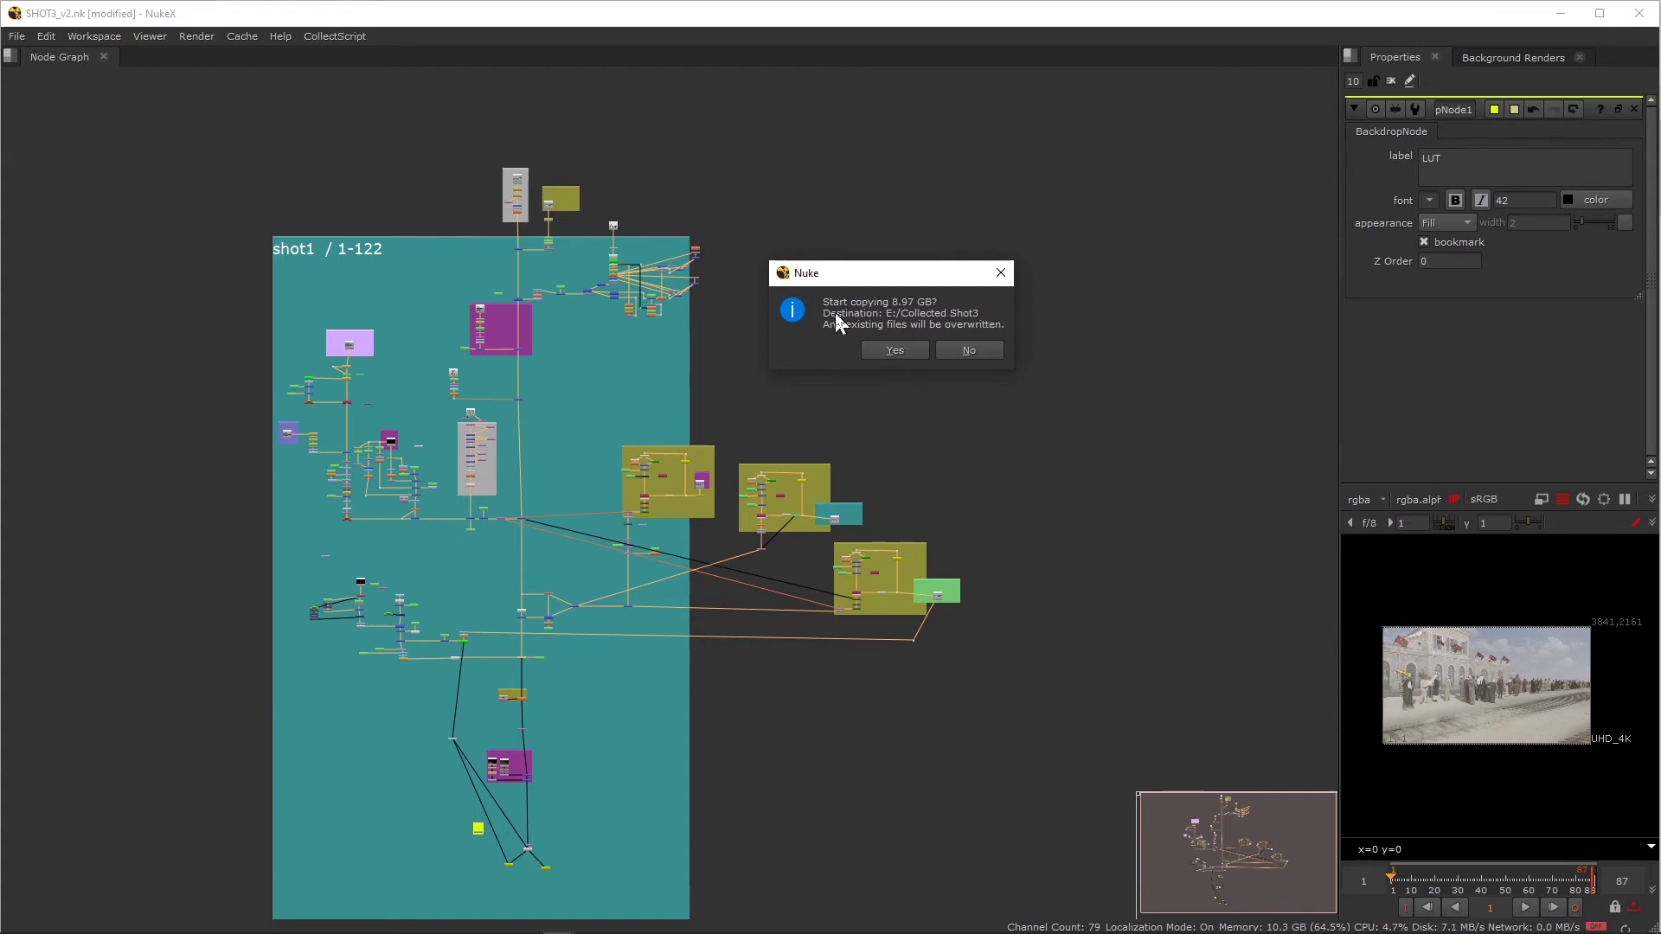
pyautogui.click(895, 355)
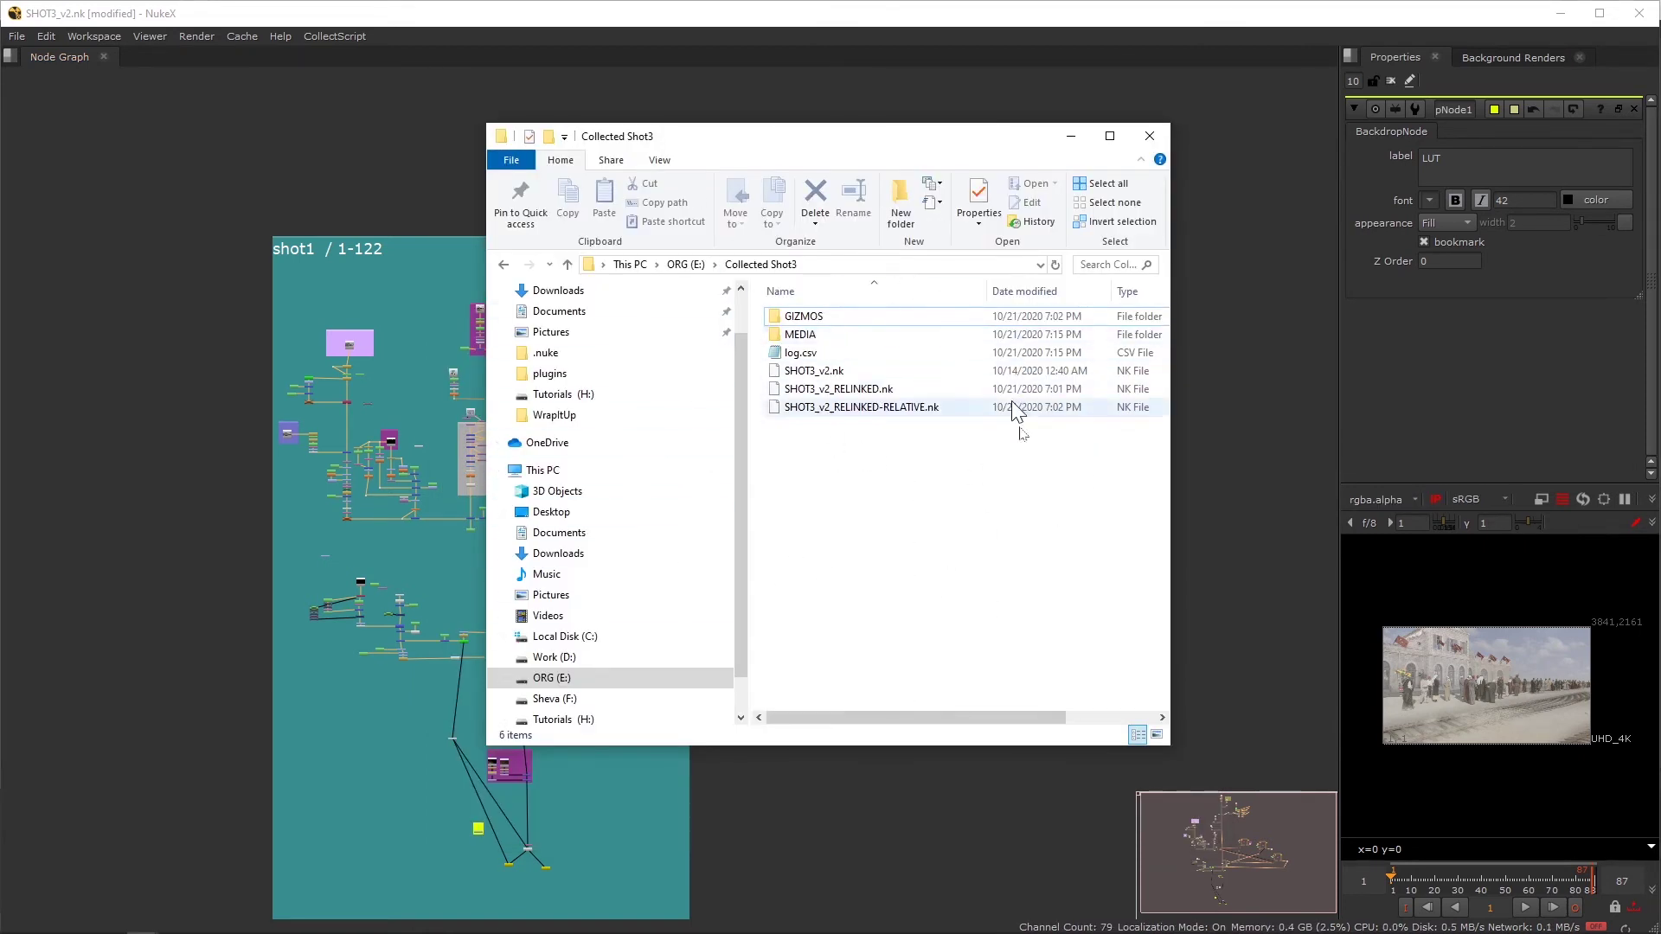
# Step: Examine the MEDIA and GIZMOS folders and the original, relinked and relative relinked scripts in the Collected Shot3 folder
pyautogui.click(797, 336)
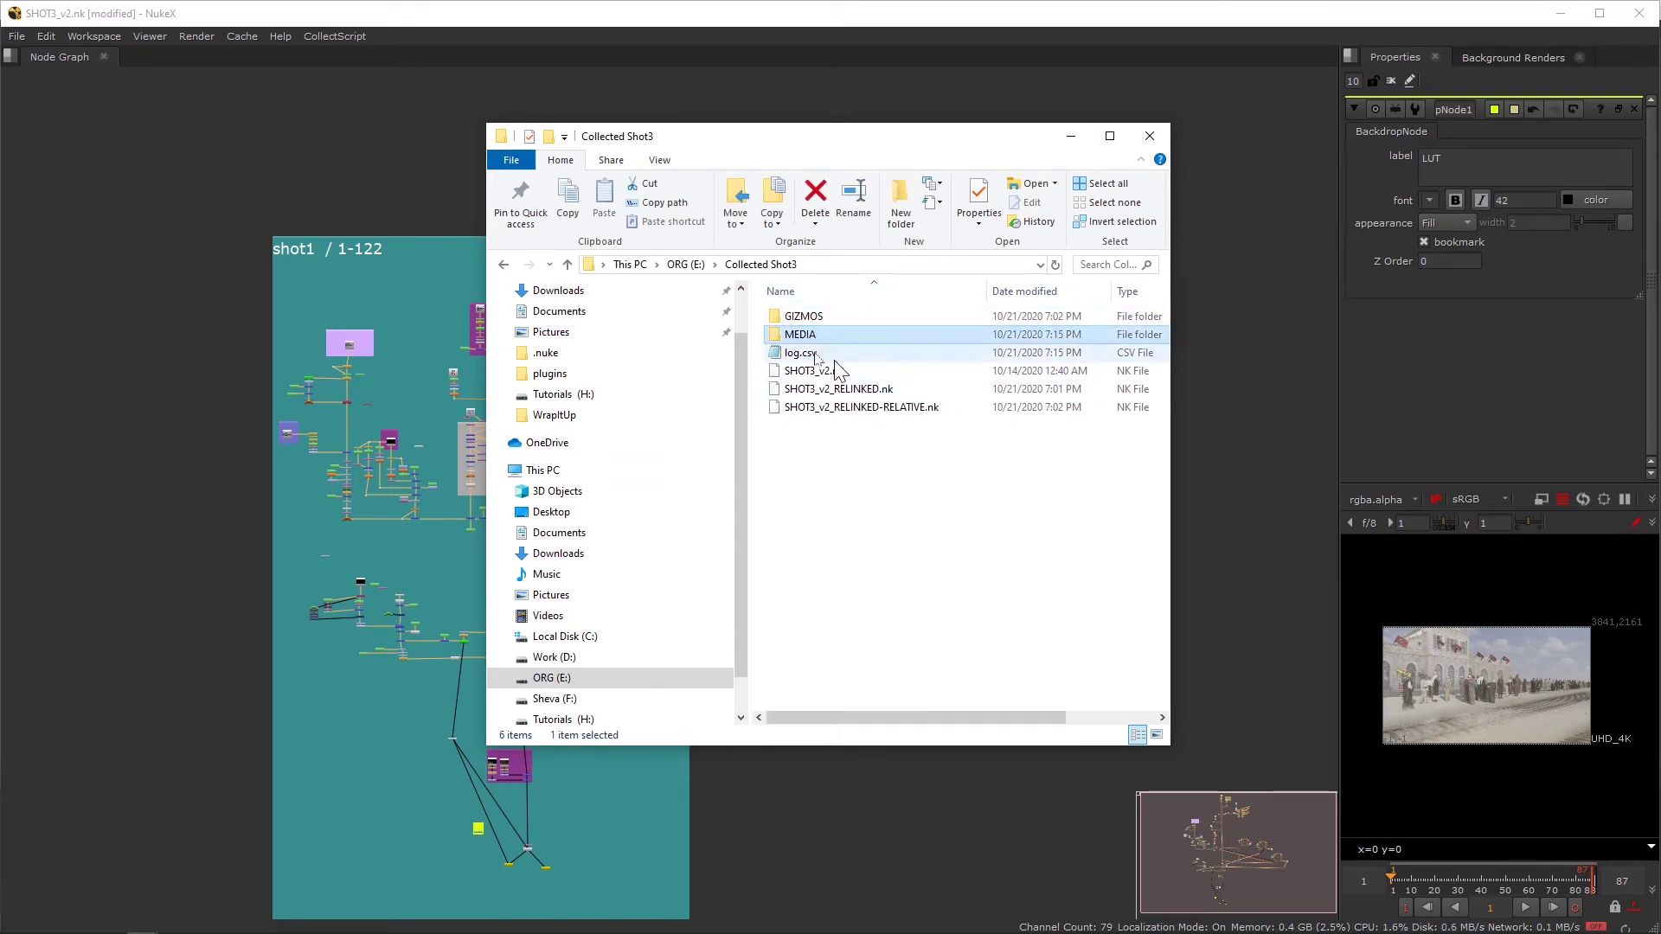
pyautogui.click(813, 318)
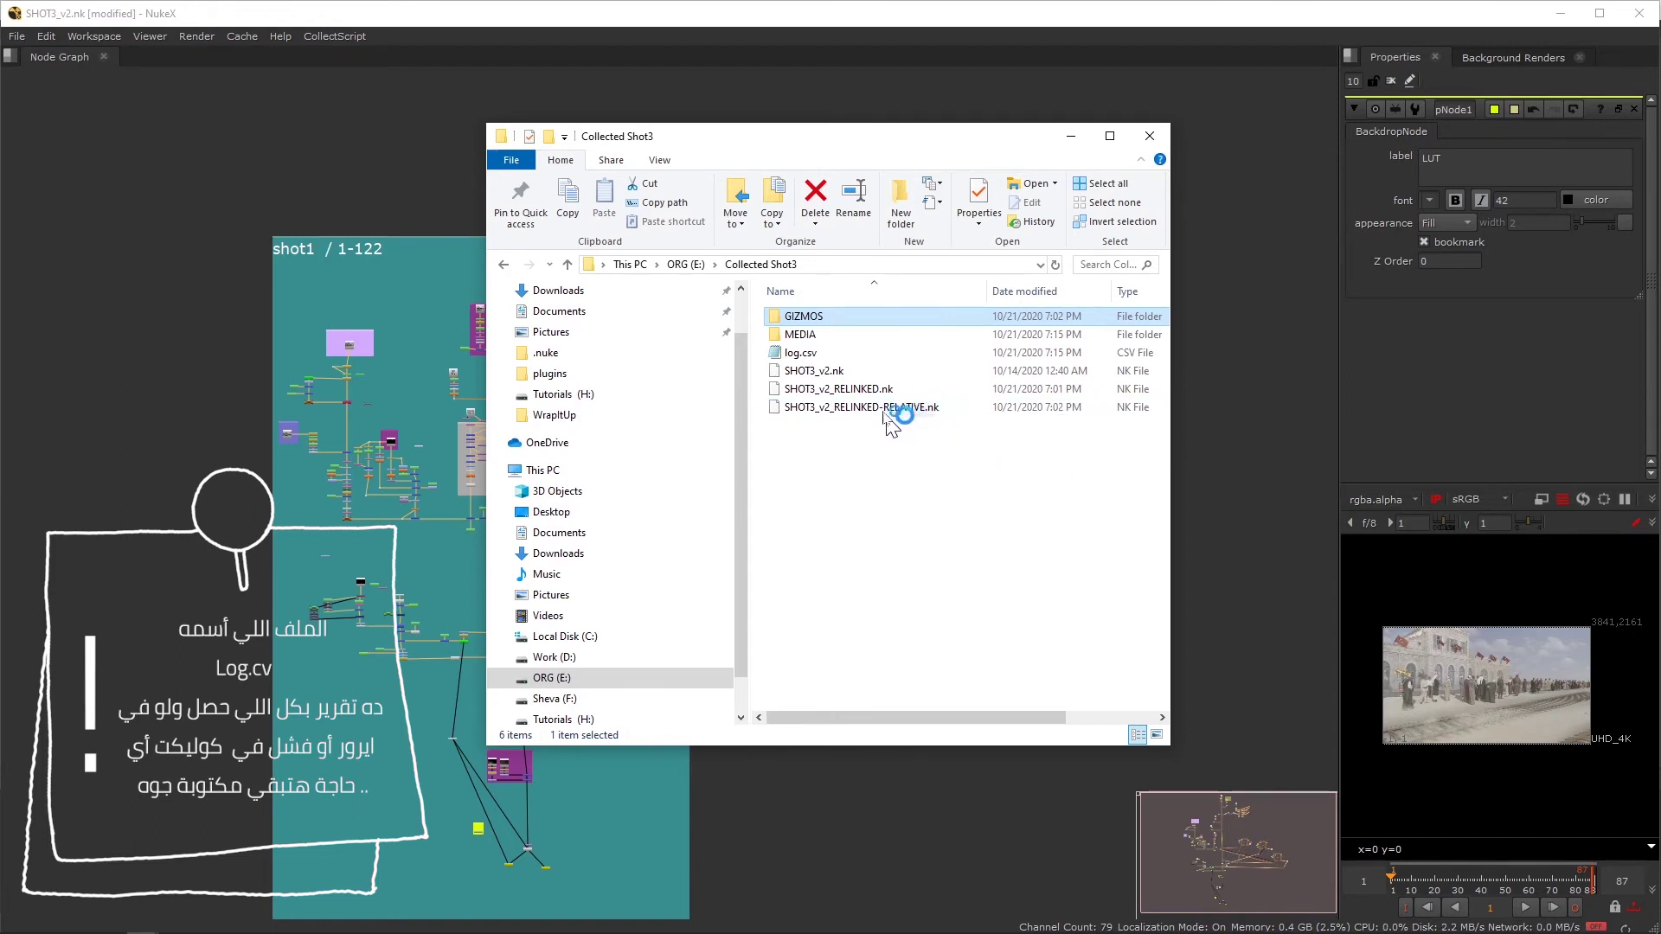
pyautogui.moveTo(854, 346)
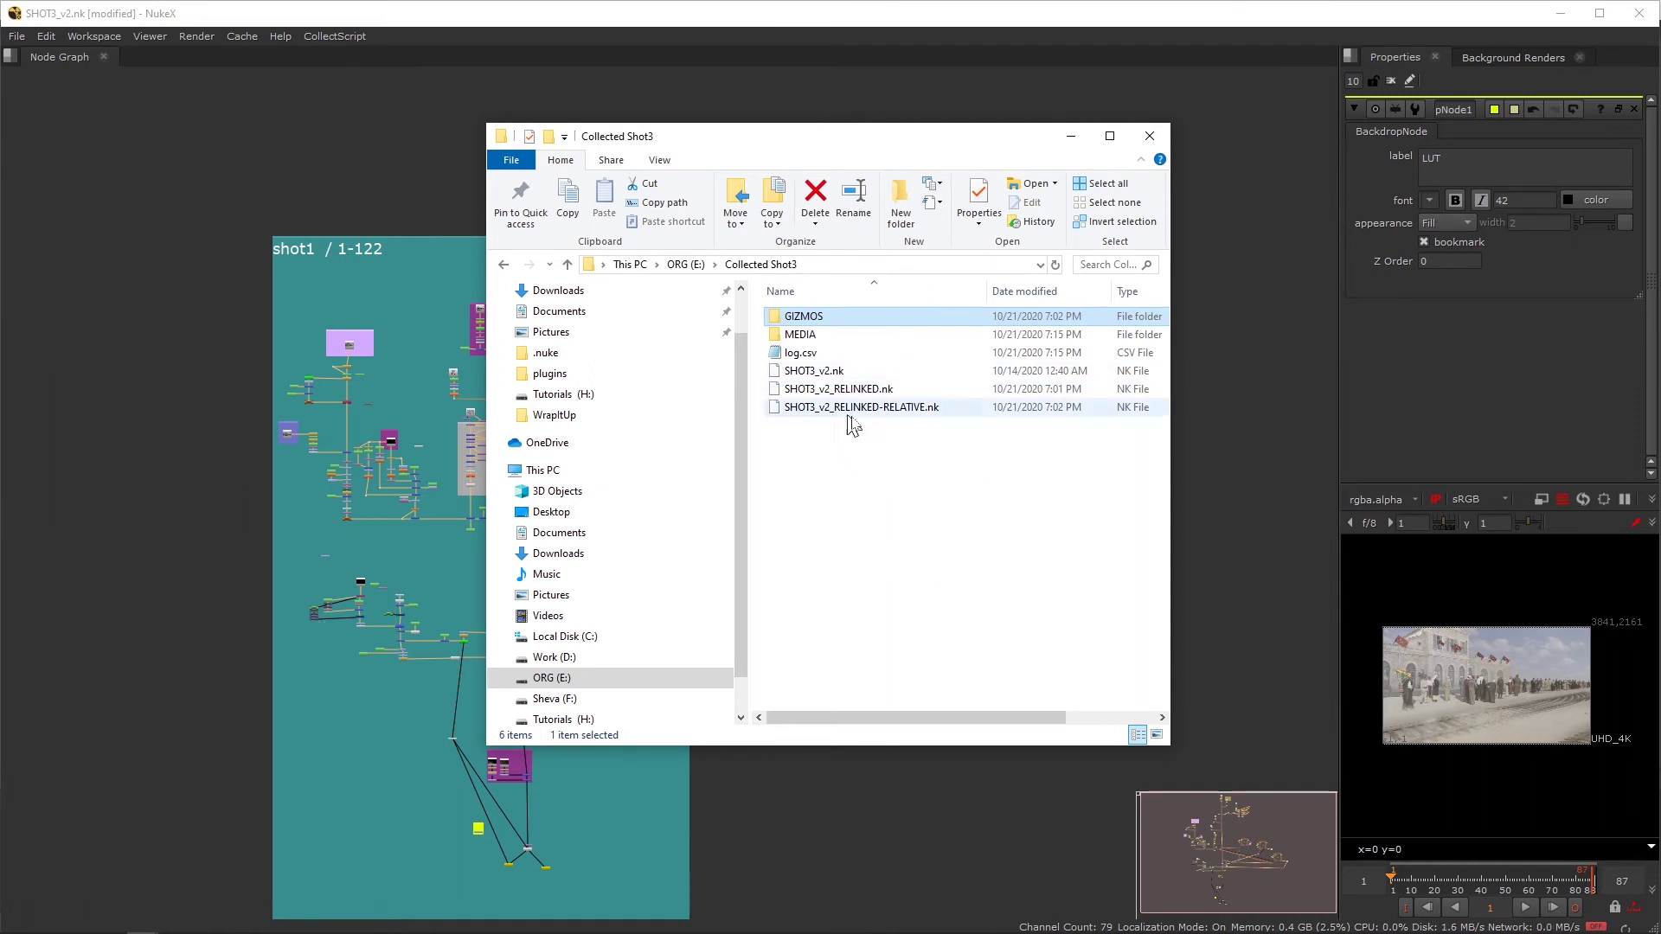
pyautogui.moveTo(932, 460); pyautogui.dragTo(827, 375)
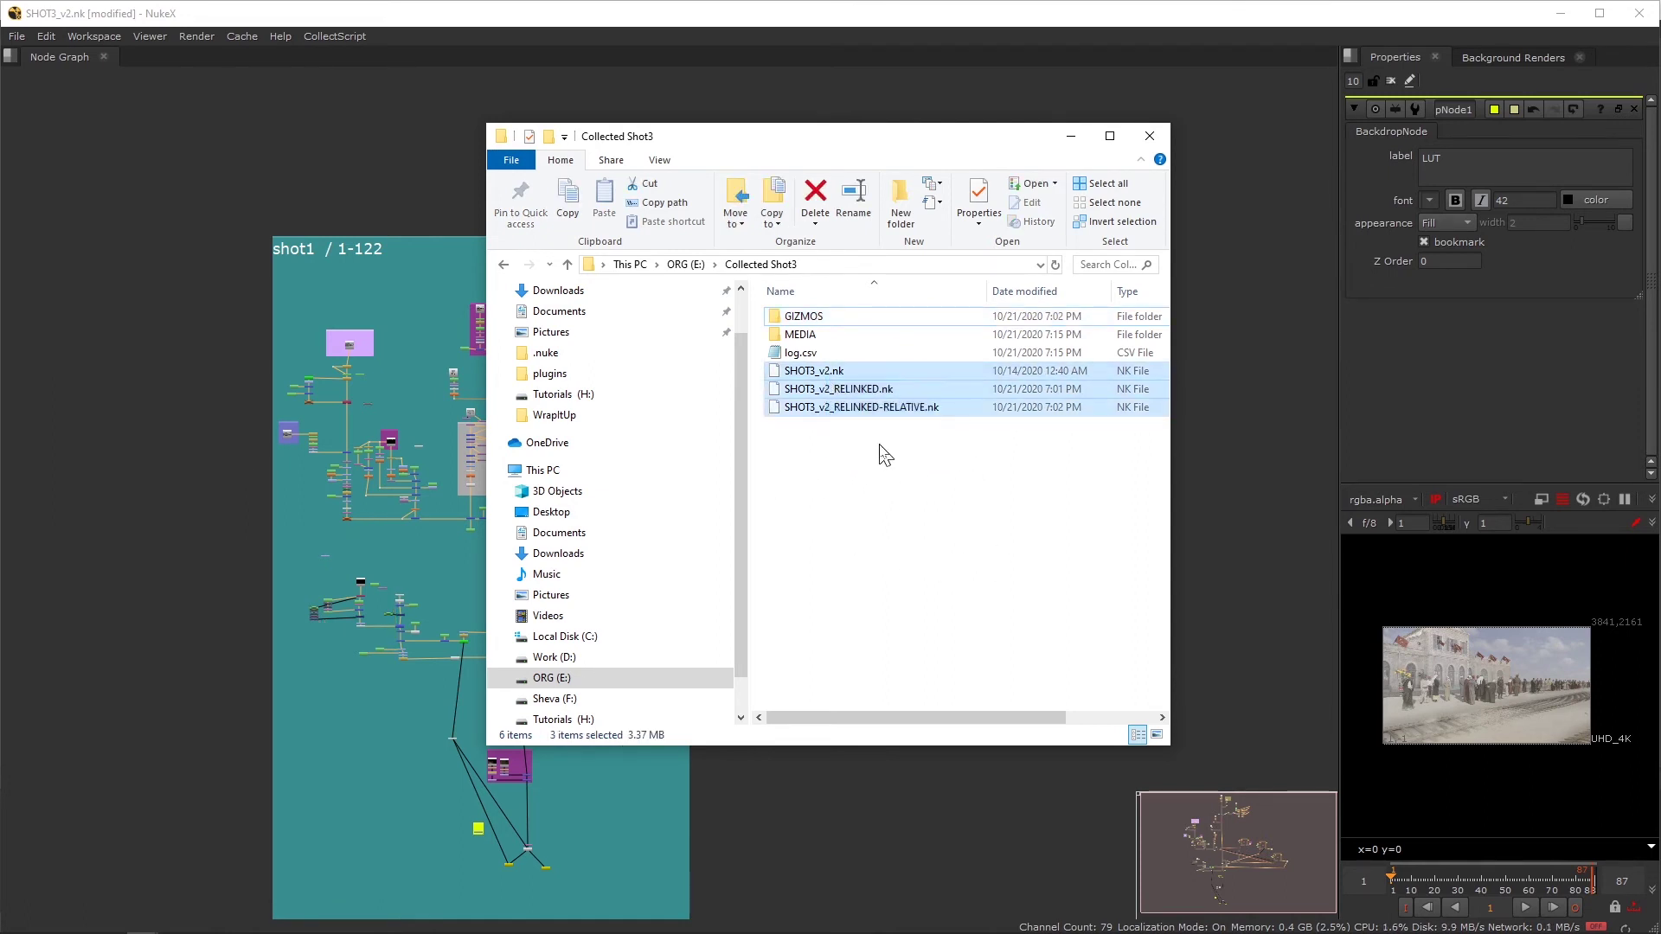
pyautogui.doubleClick(830, 371)
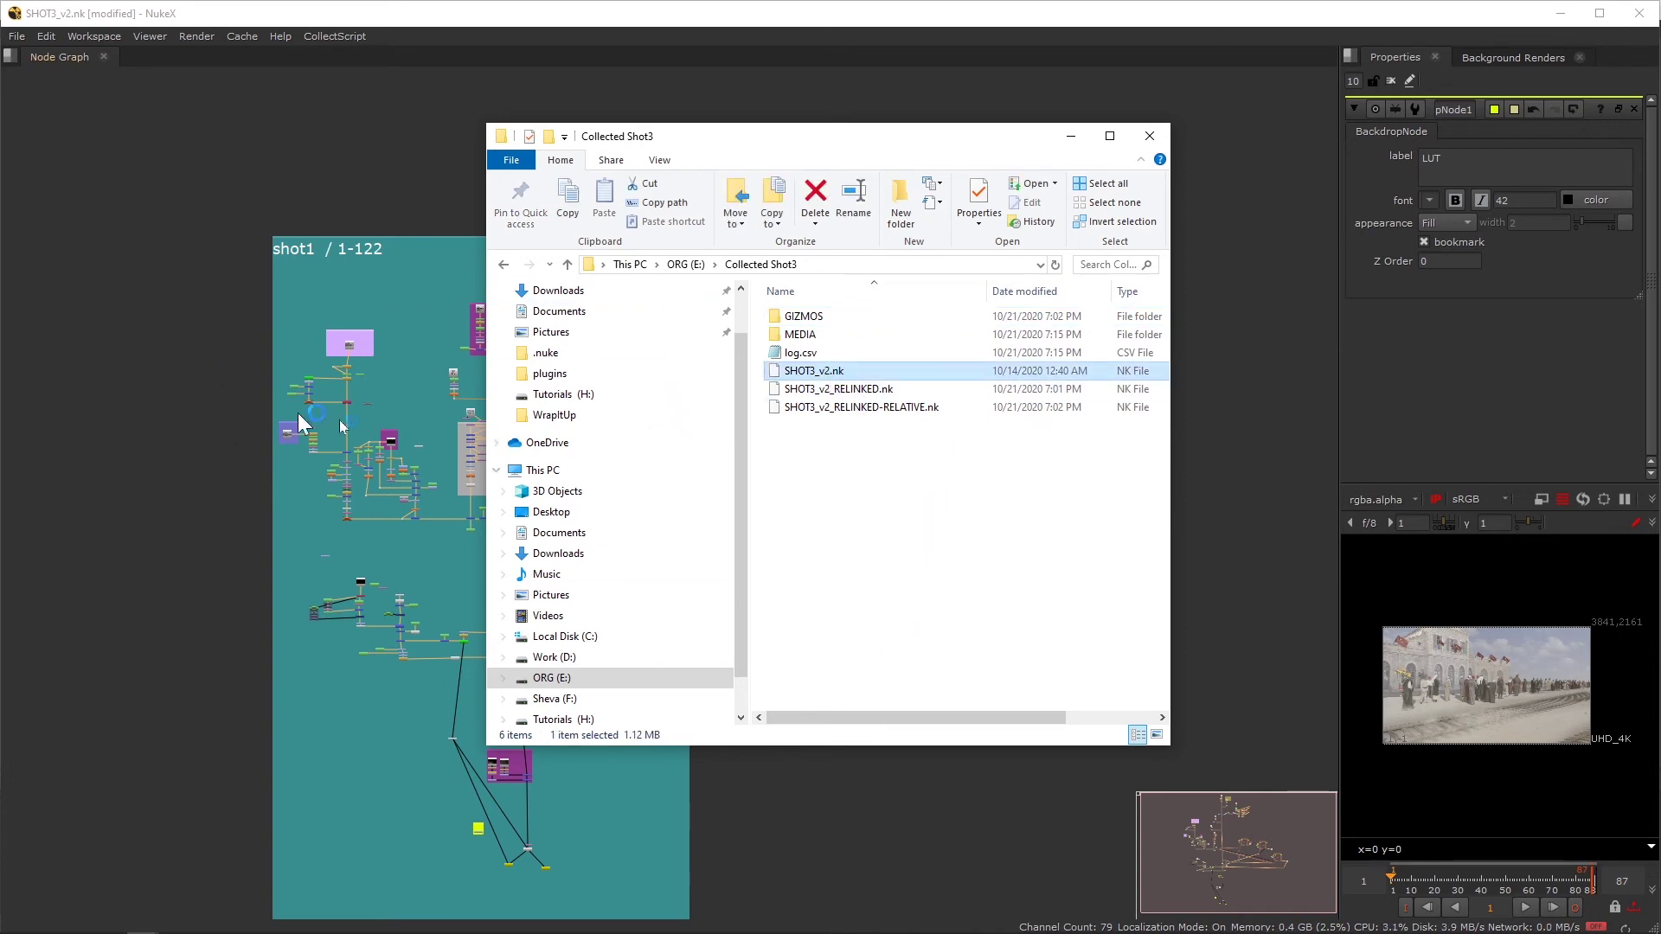
pyautogui.doubleClick(853, 392)
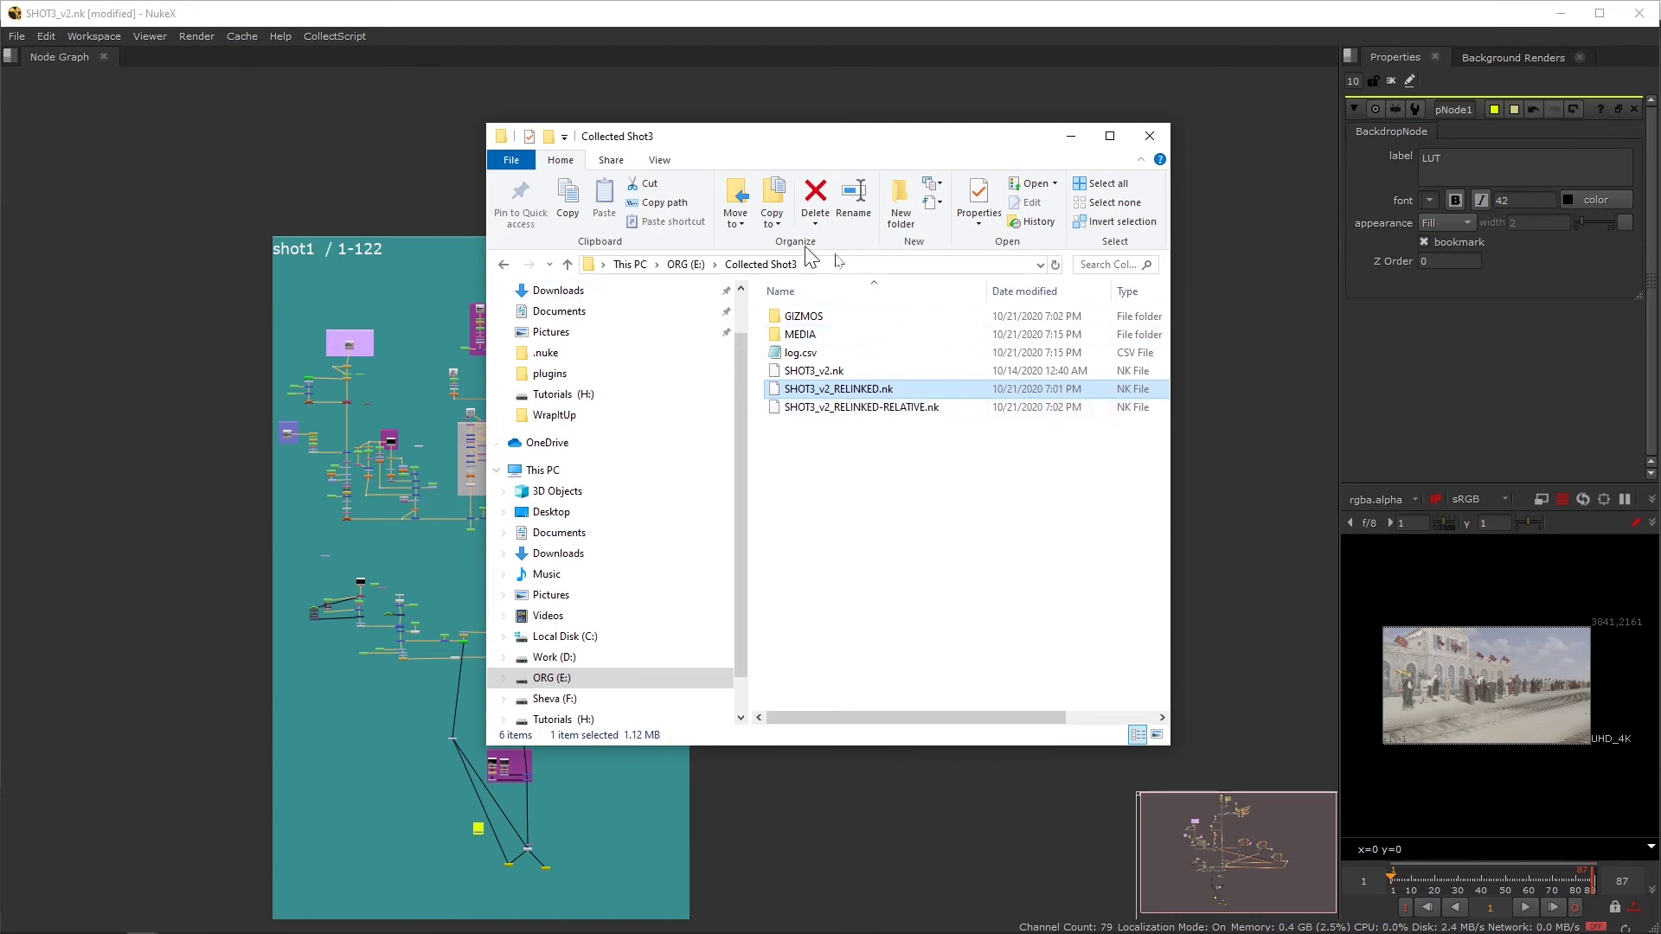
# Step: Copy the Collected Shot3 folder path and use it to open SHOT3_v2_RELINKED-RELATIVE.nk in a new NukeX session
pyautogui.click(856, 264)
pyautogui.hotkey('ctrl', 'c')
pyautogui.press('Escape')
pyautogui.click(837, 465)
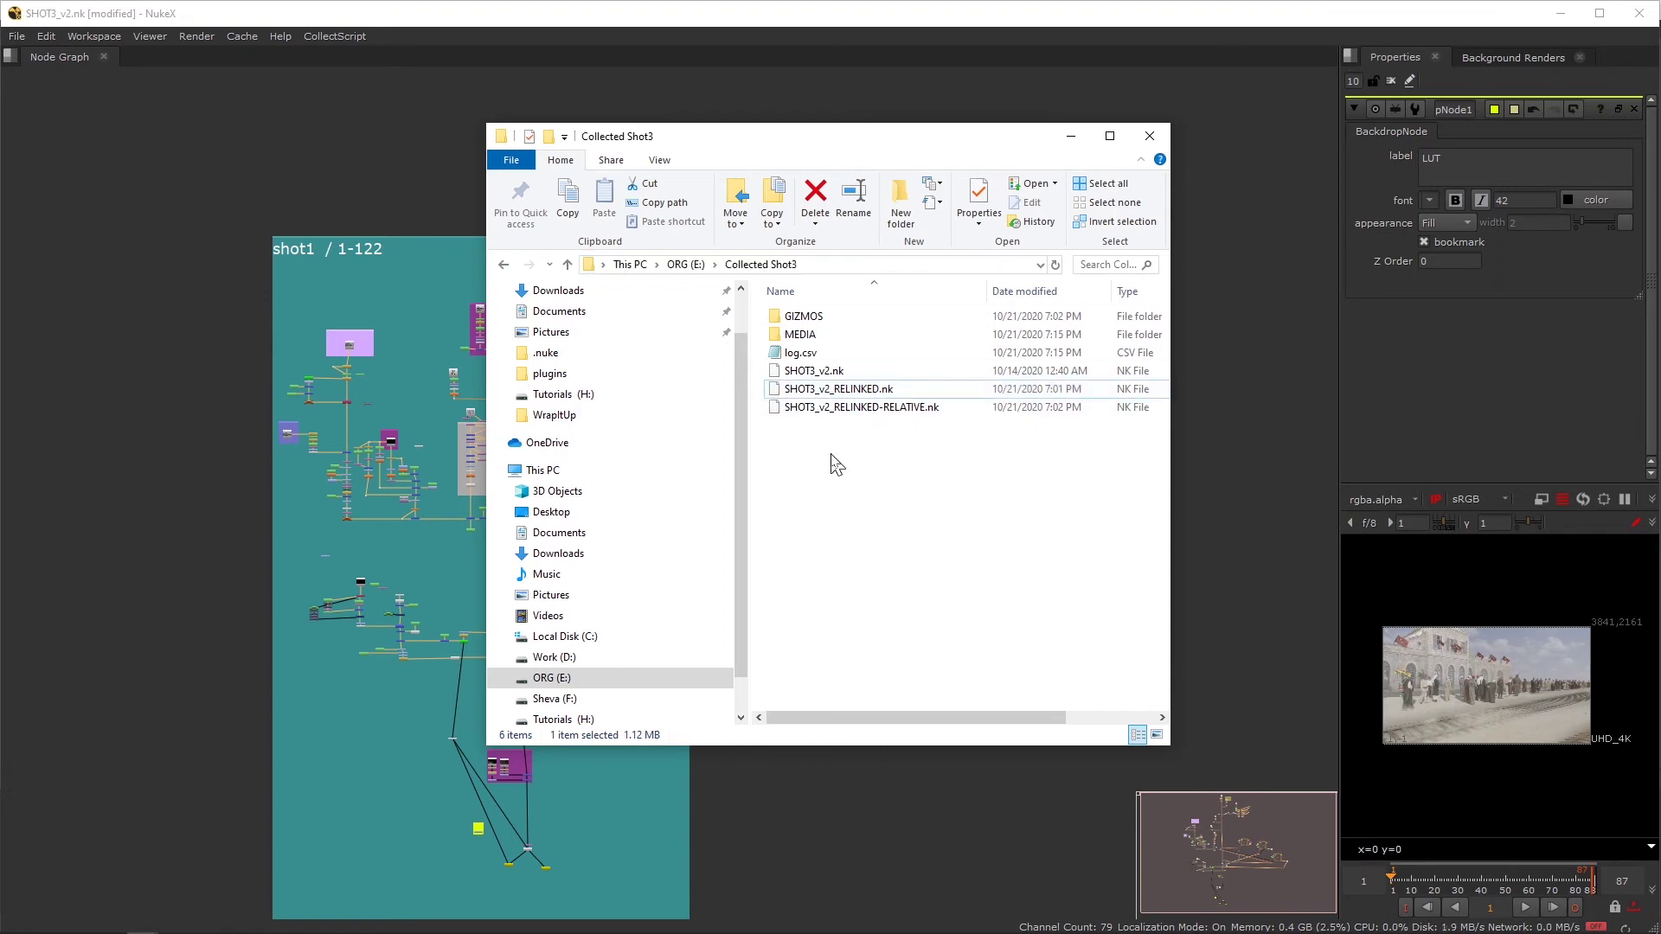
pyautogui.click(849, 411)
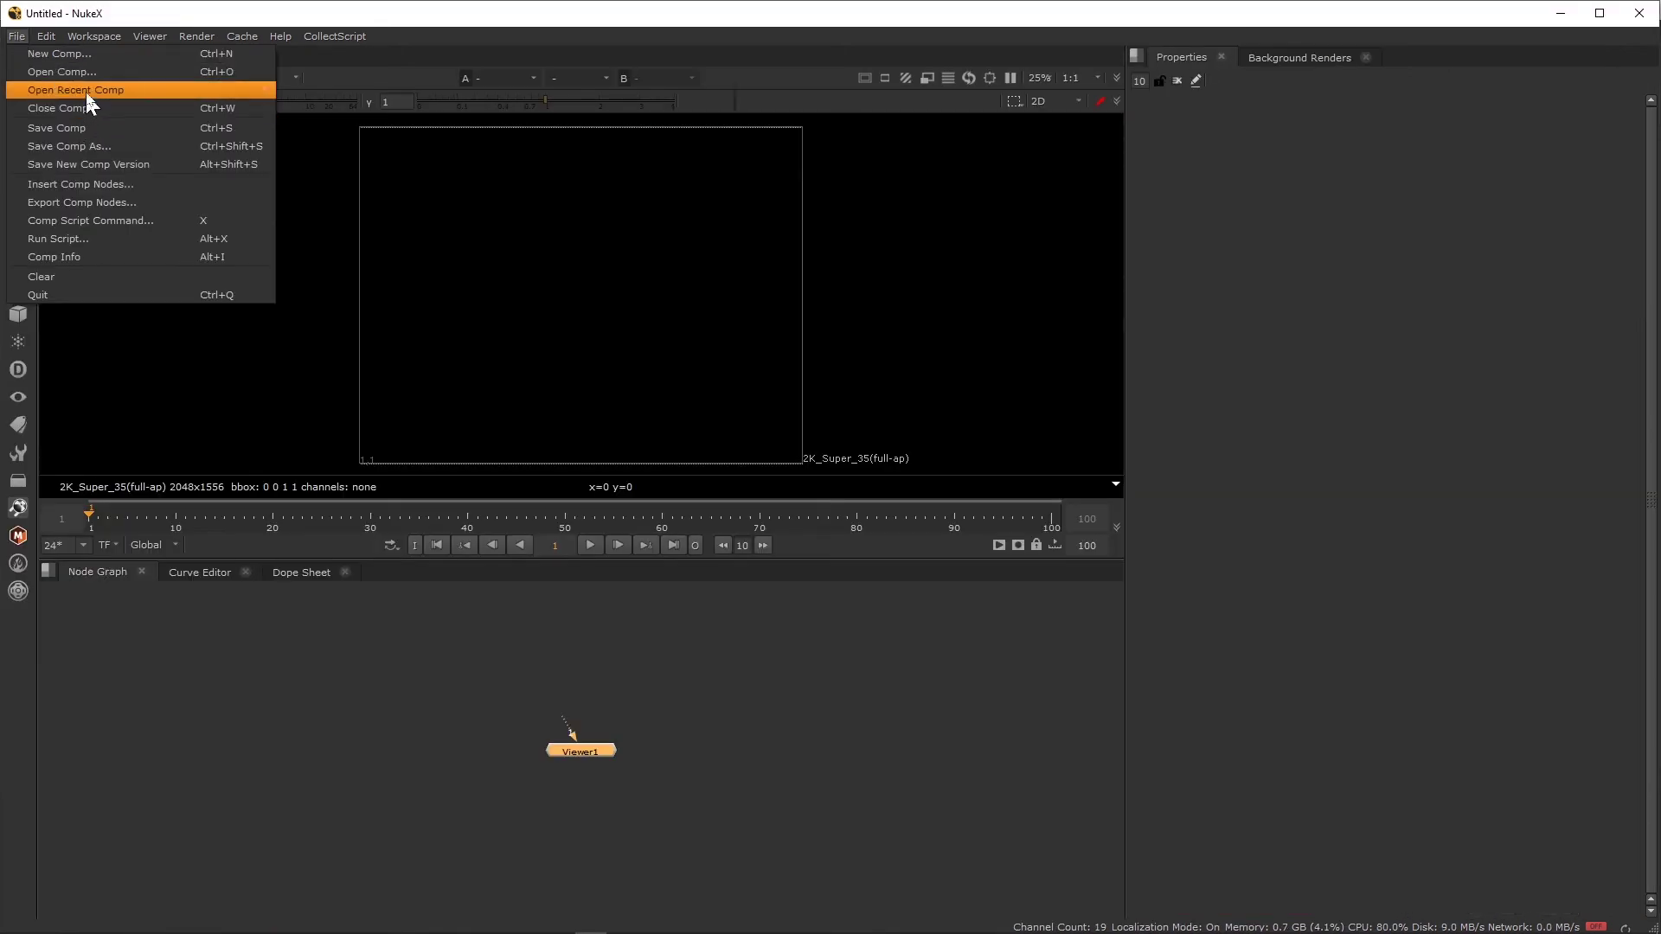
pyautogui.click(91, 95)
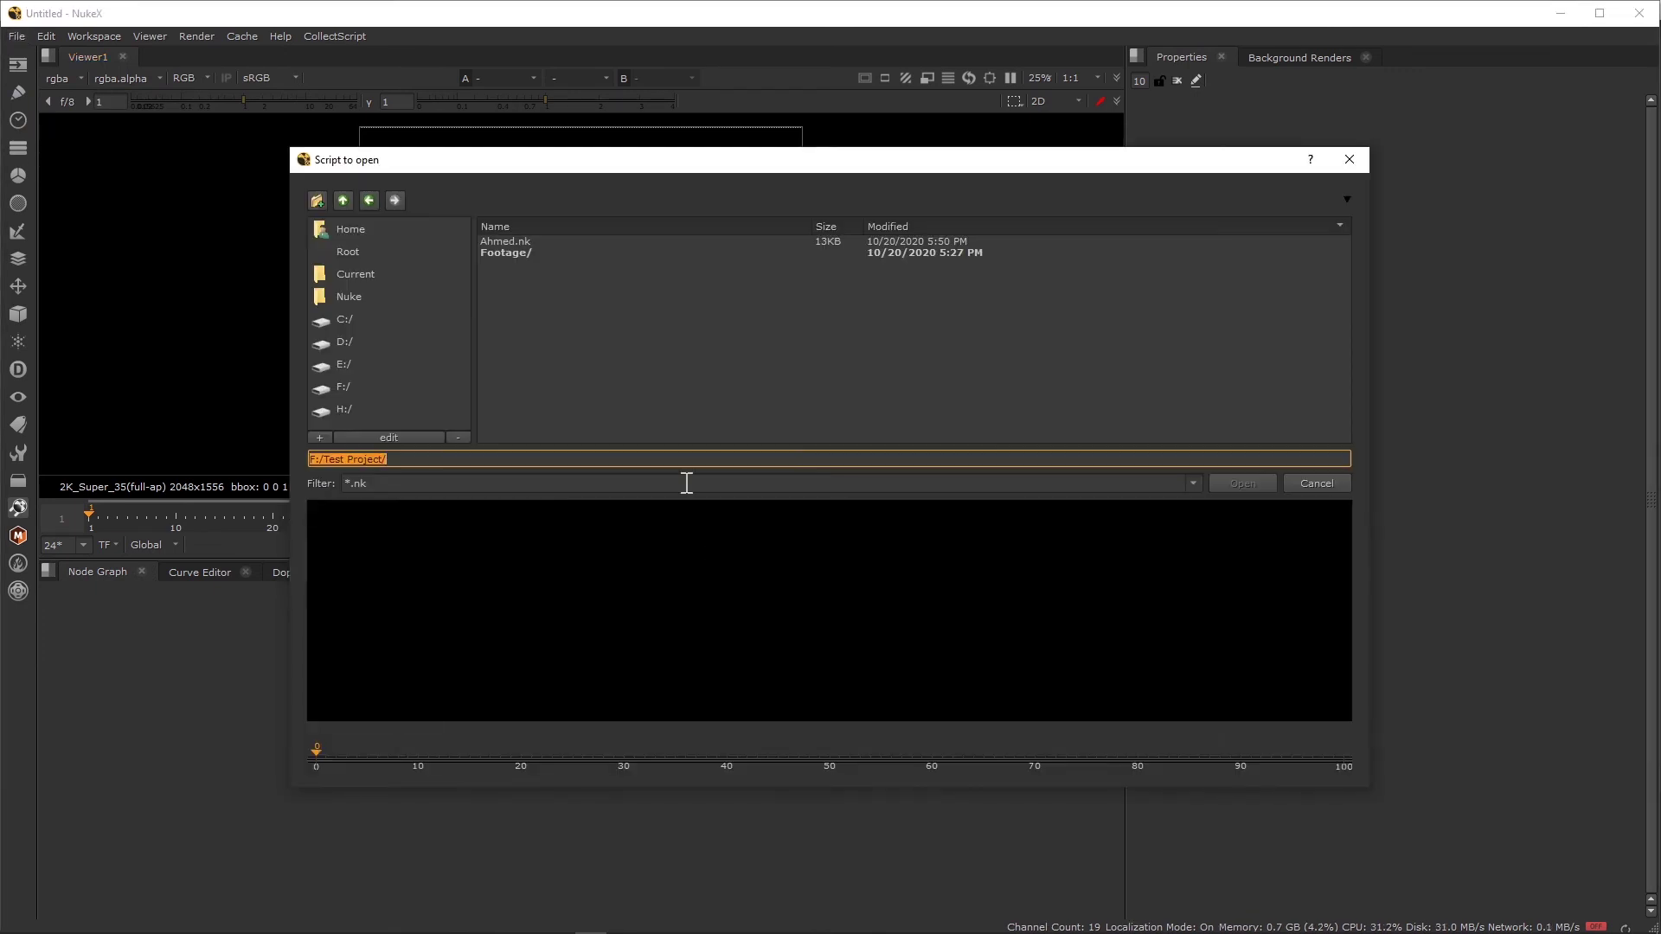
pyautogui.hotkey('ctrl', 'v')
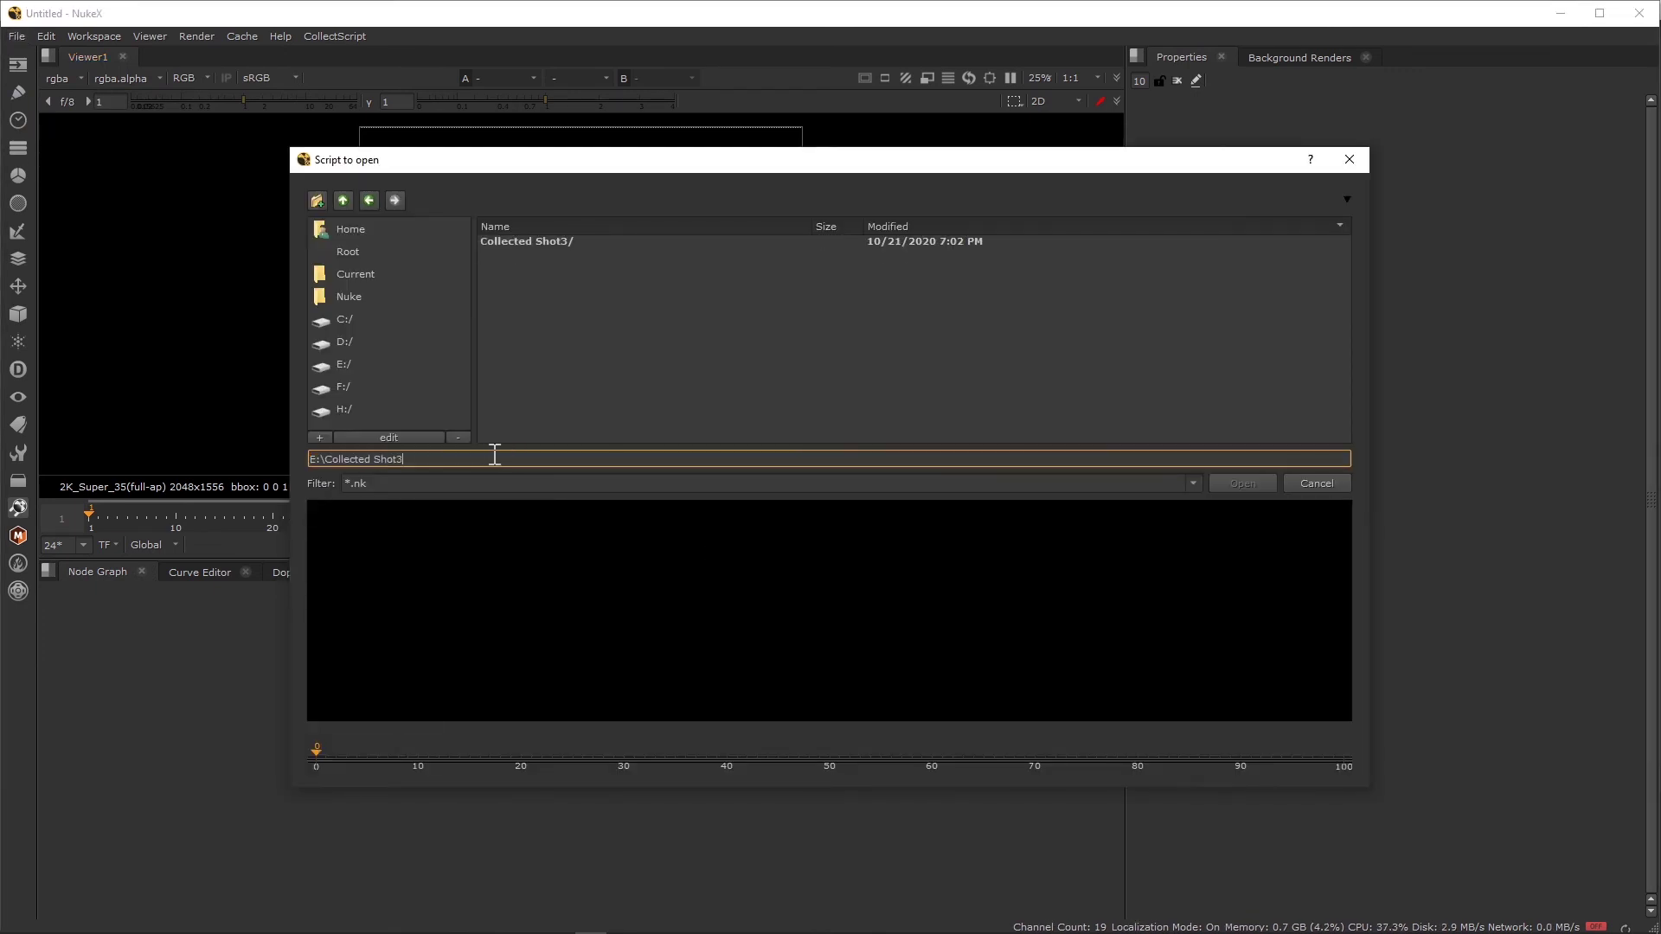
pyautogui.doubleClick(557, 242)
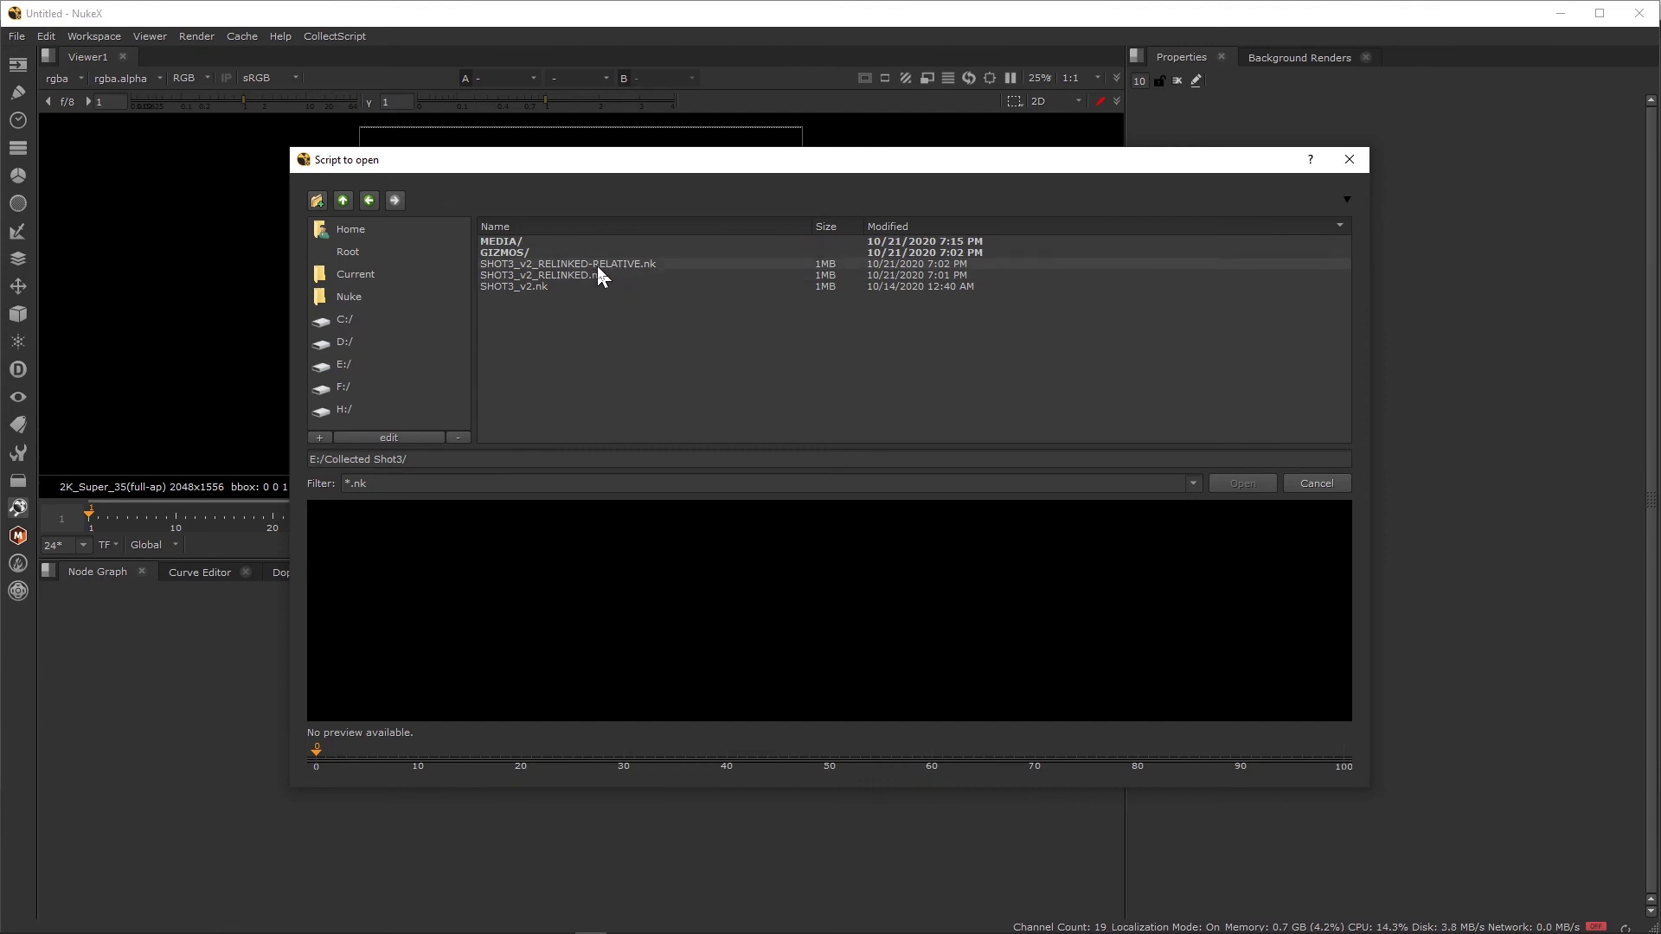
pyautogui.doubleClick(615, 264)
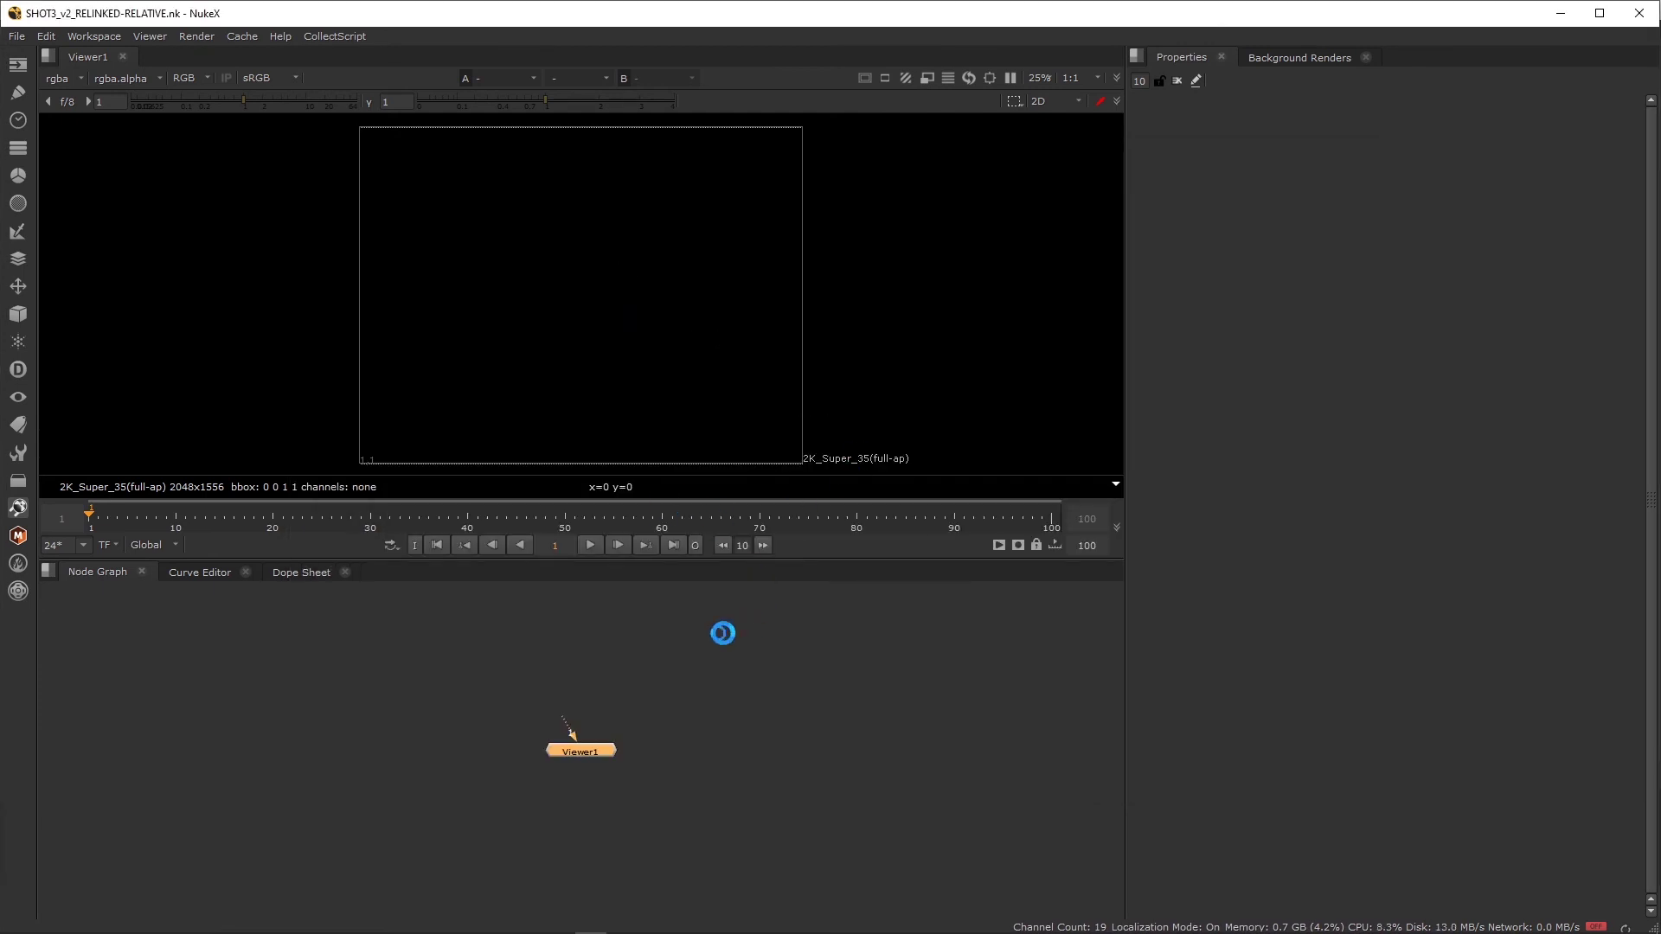
# Step: Open the properties of the Dust_AtCam_02.mov Read node and inspect the script-directory expression in its file path
pyautogui.scroll(-1, 563, 592)
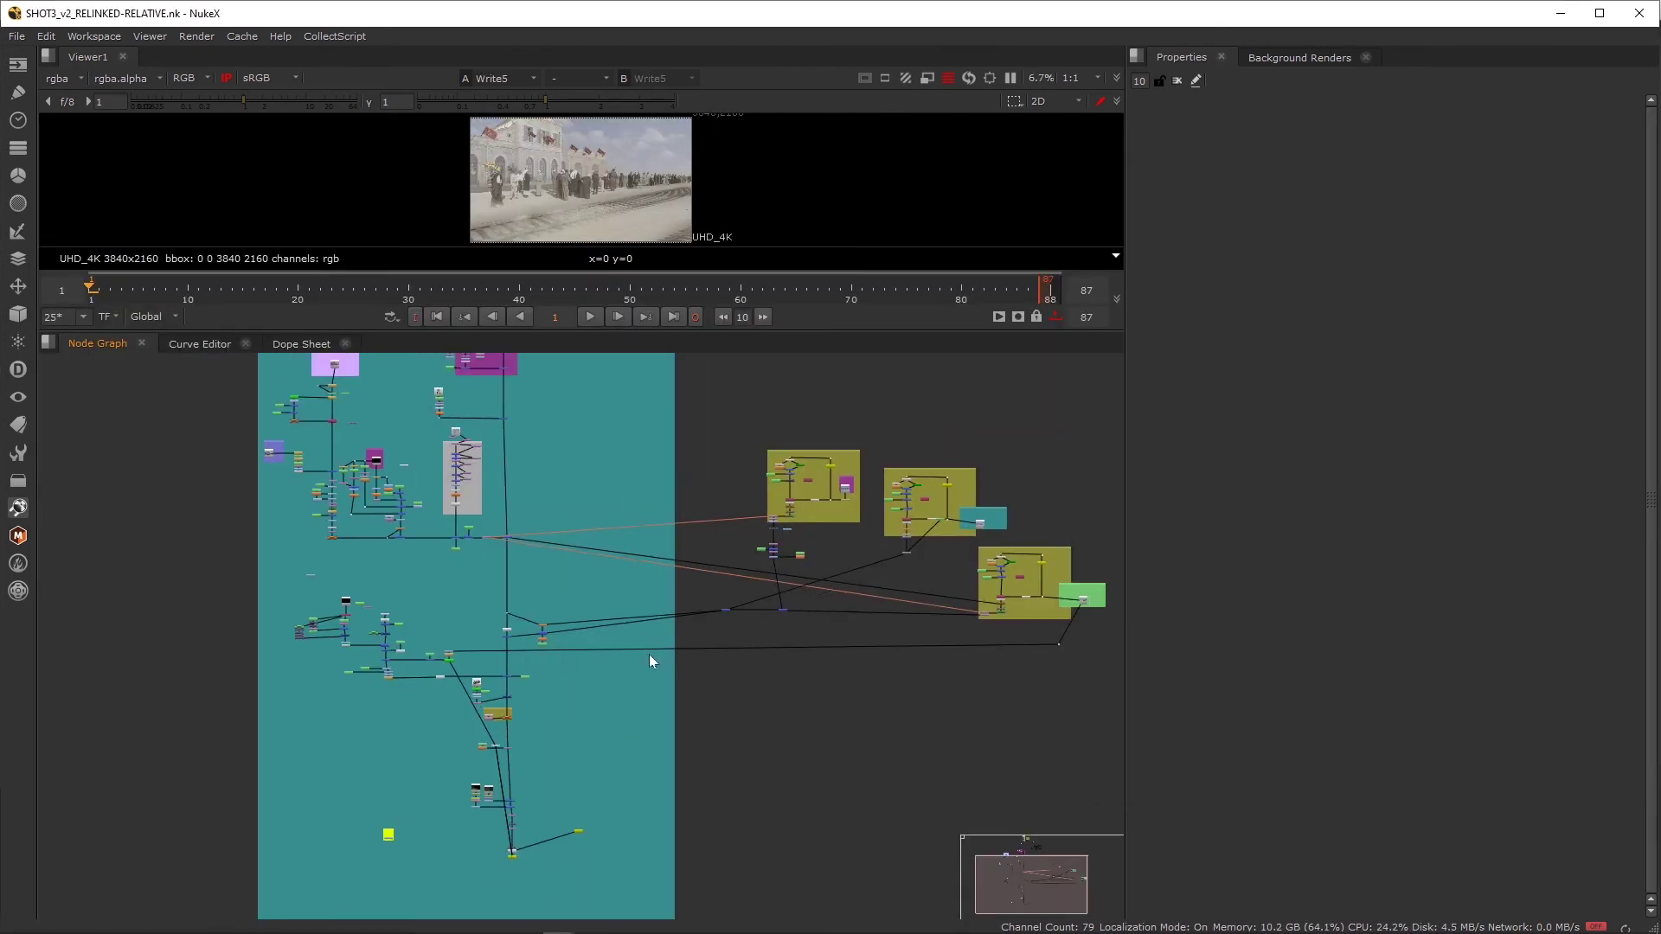
pyautogui.scroll(4, 489, 805)
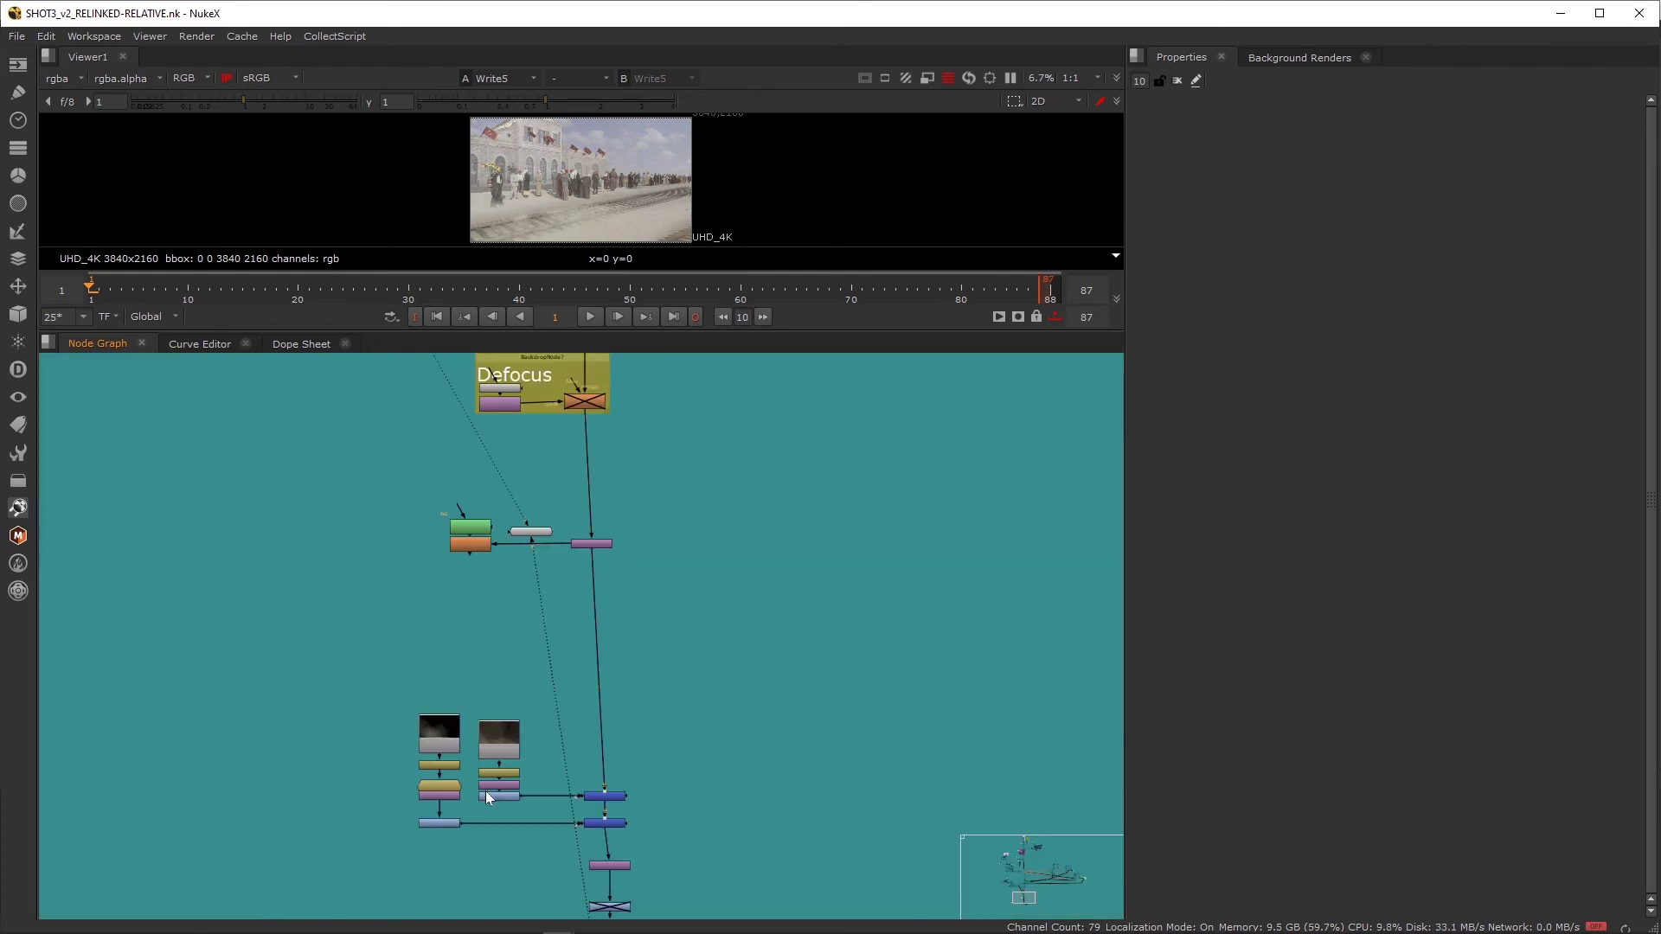
pyautogui.click(499, 726)
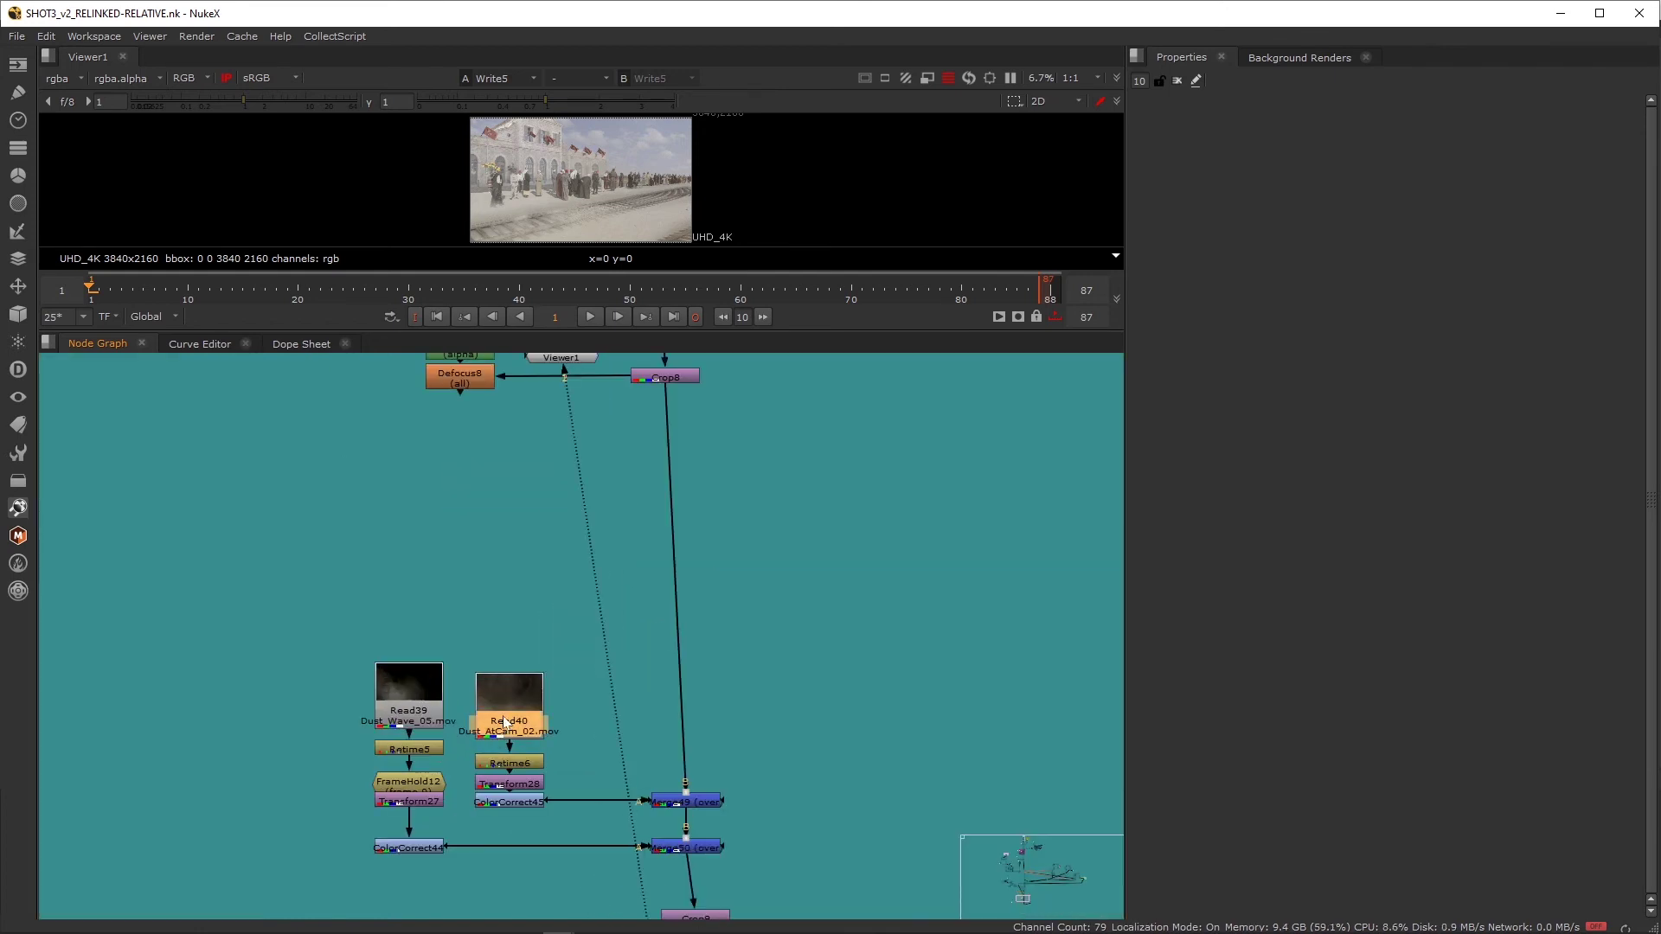
pyautogui.doubleClick(516, 709)
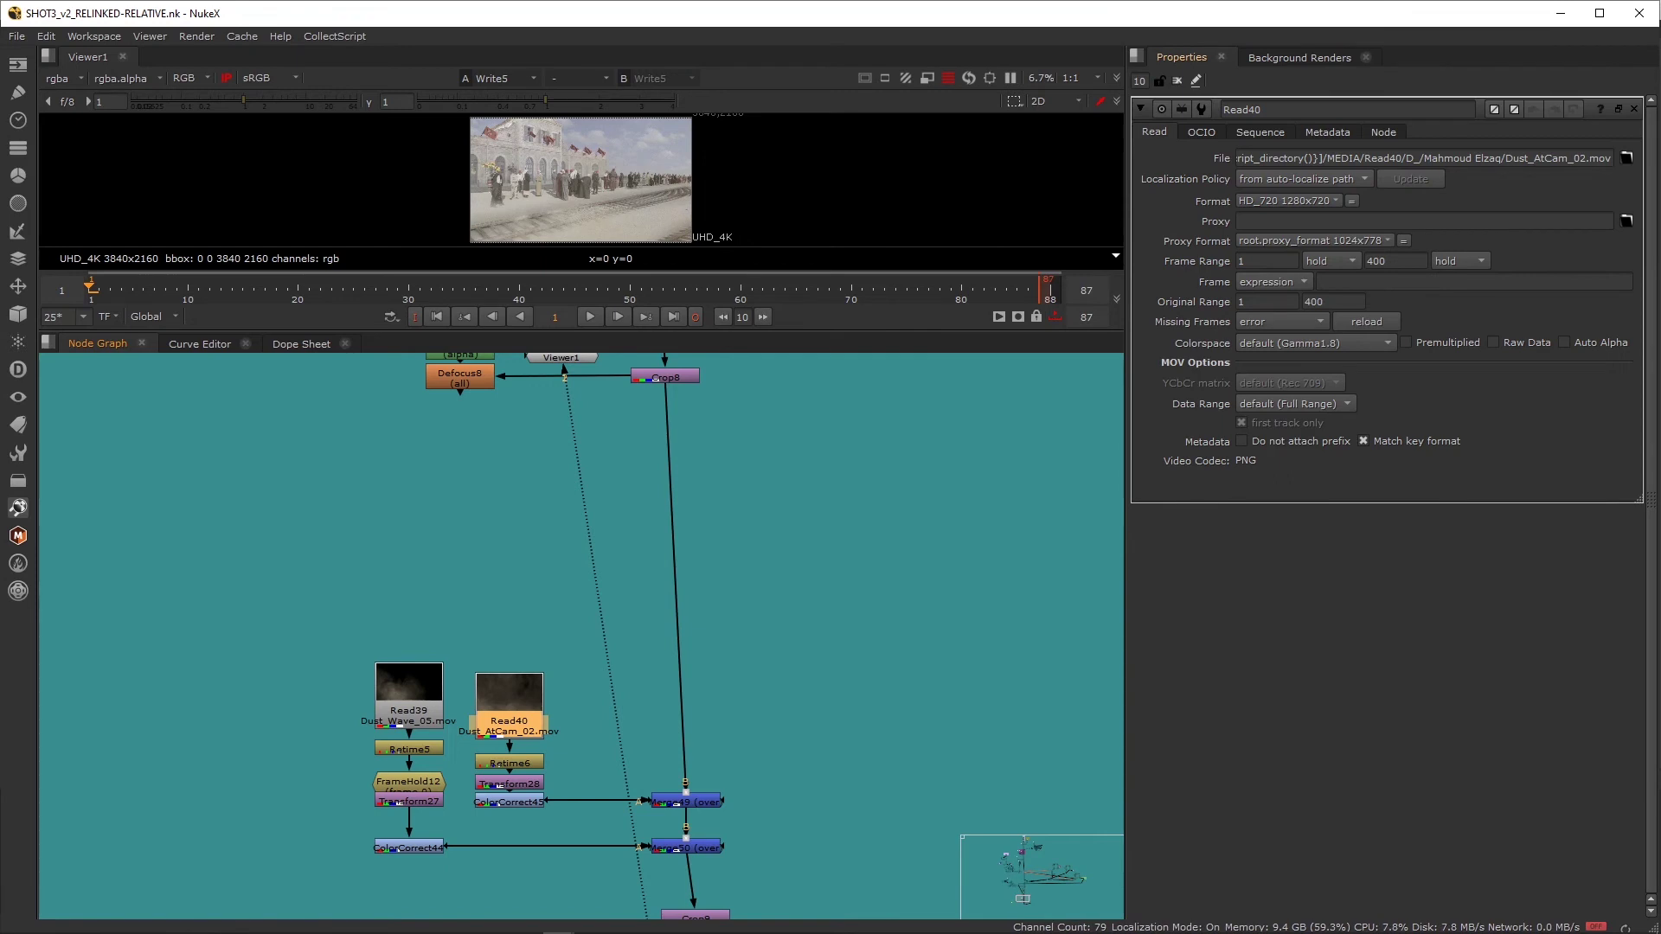
pyautogui.moveTo(1239, 158); pyautogui.dragTo(1450, 158)
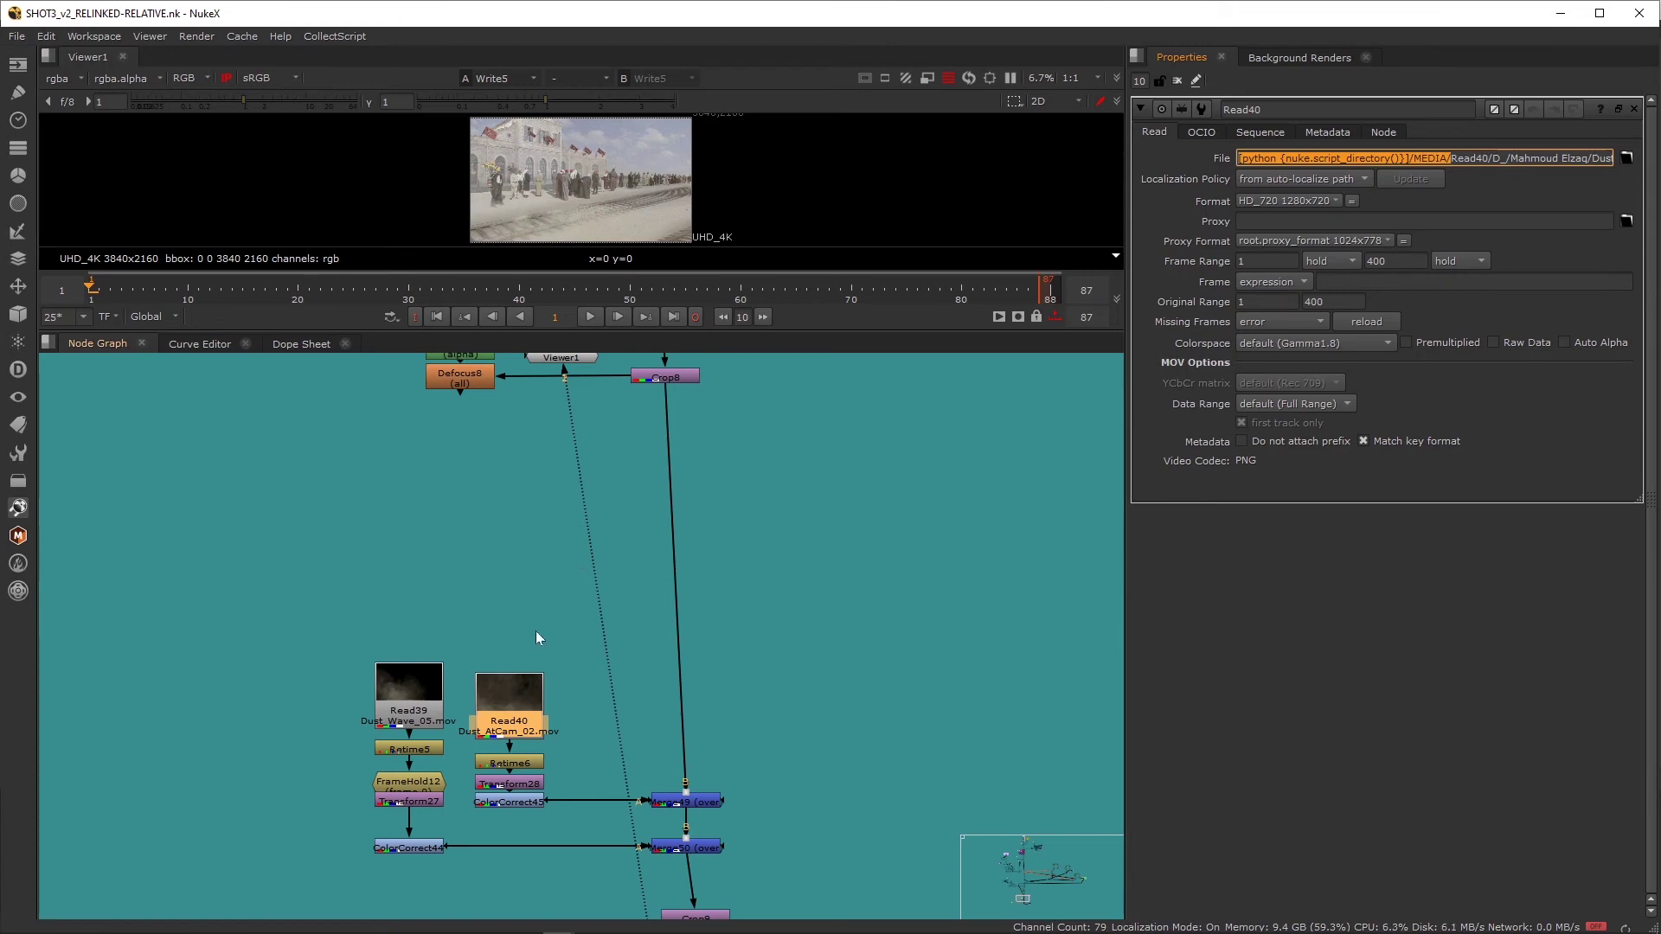
# Step: Switch to the browser to review WrapItUp's Nukepedia installation instructions, and minimize the windows to return to the install folders
pyautogui.hotkey('alt', 'Tab')
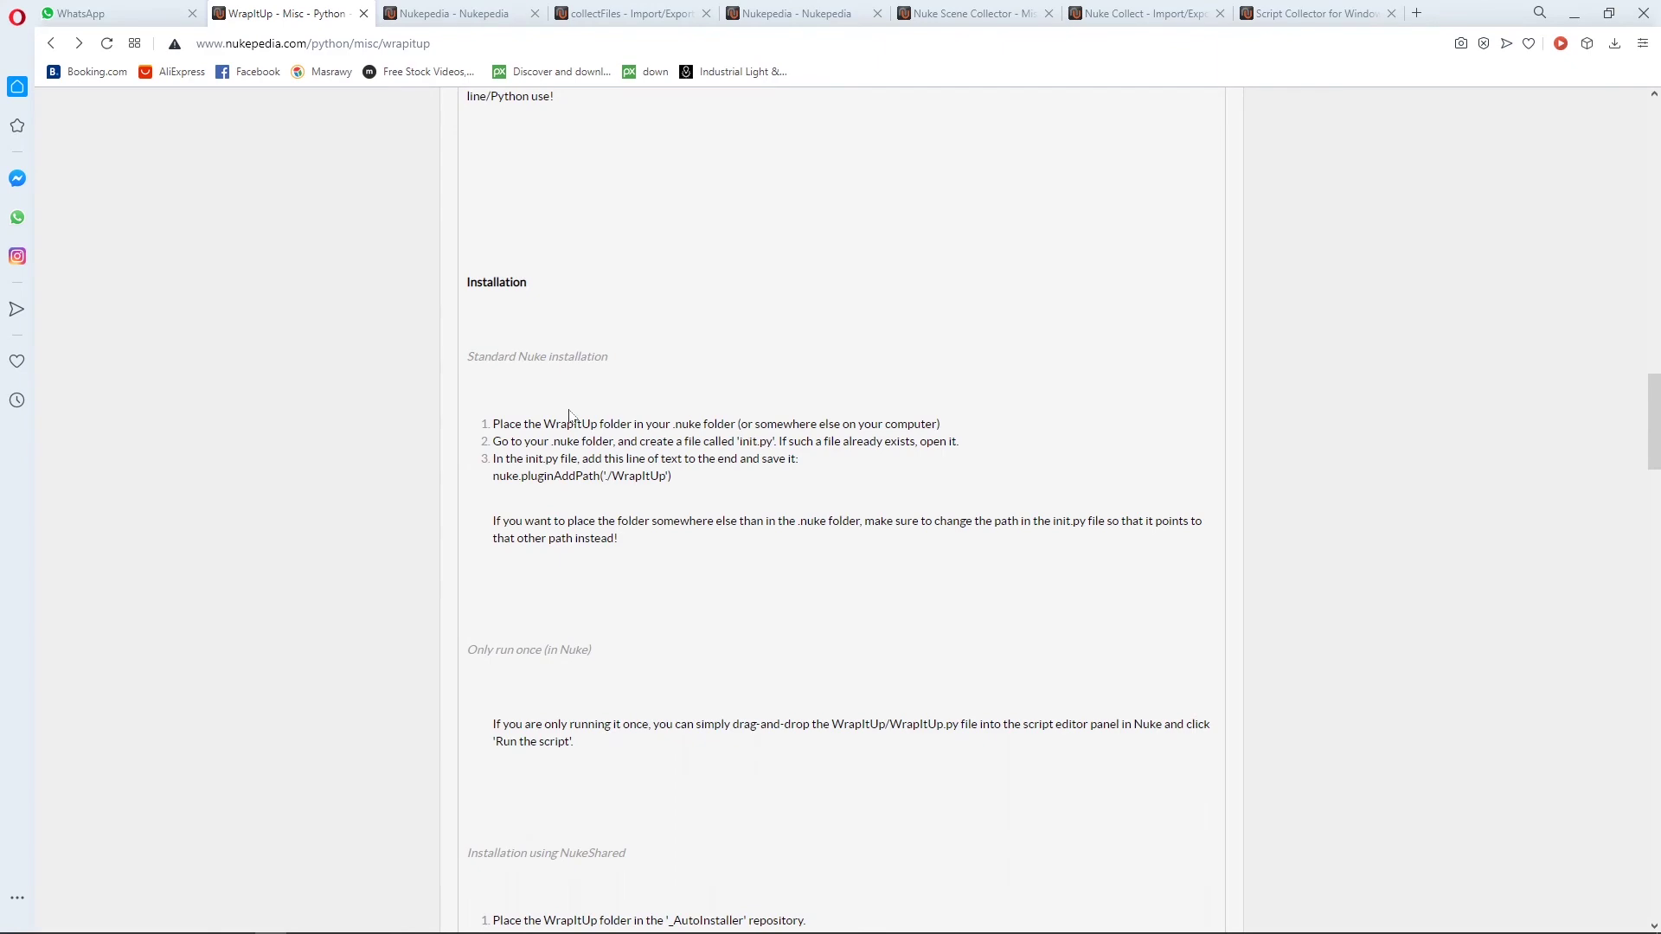
pyautogui.scroll(15, 508, 410)
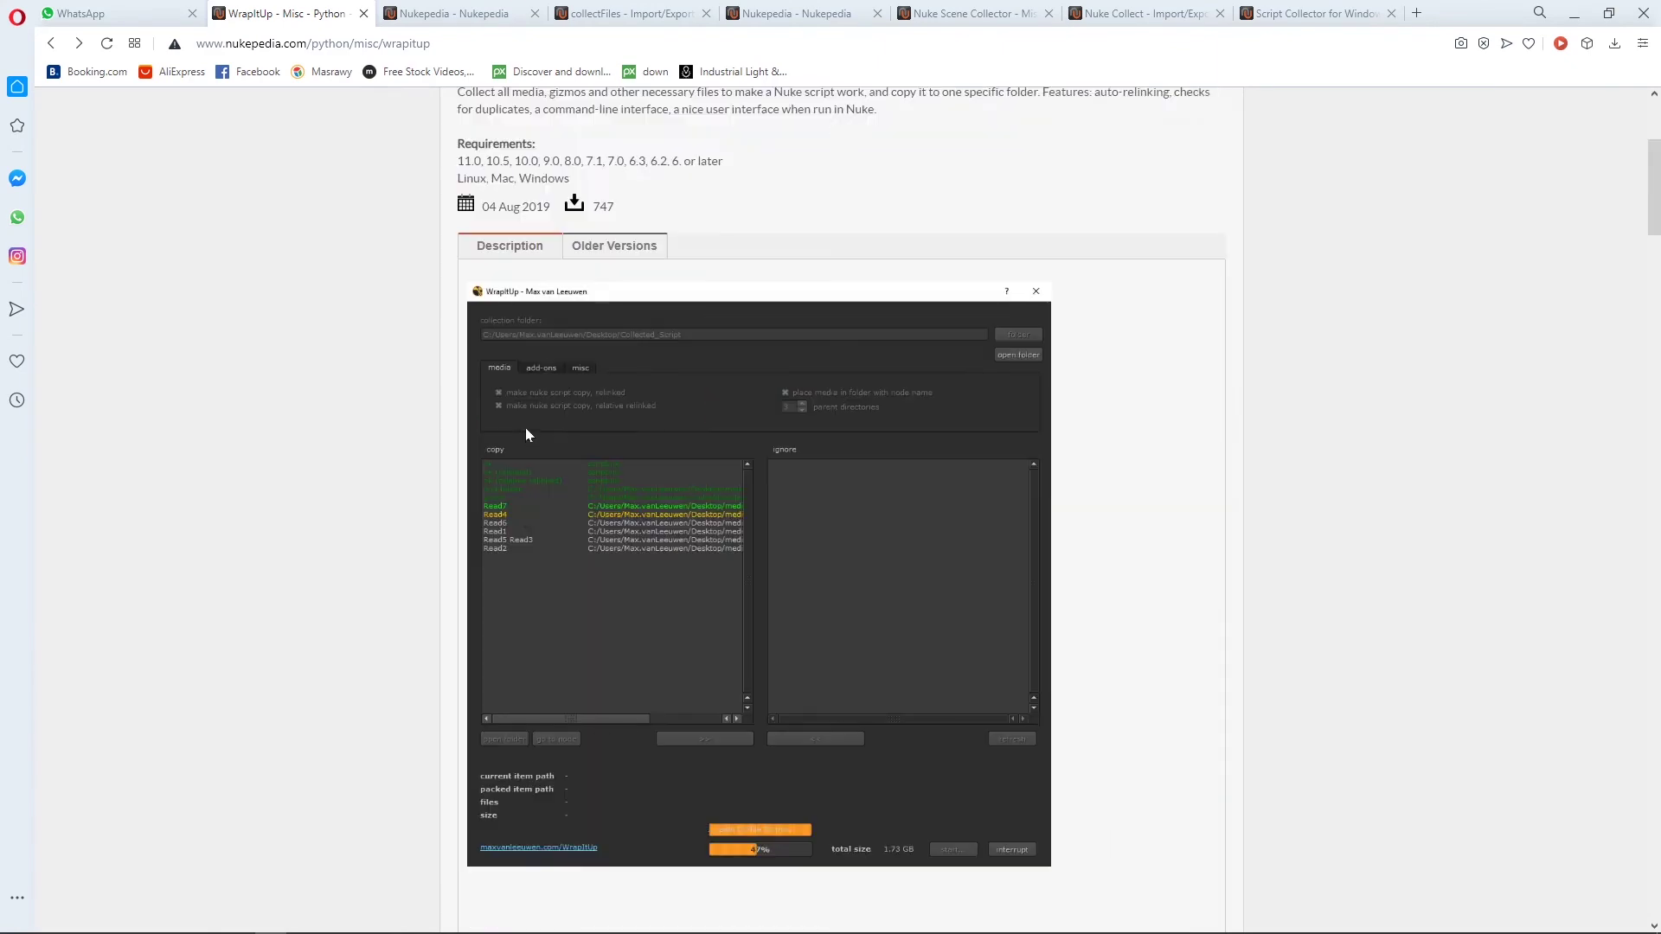
pyautogui.scroll(-8, 522, 423)
pyautogui.scroll(-9, 522, 422)
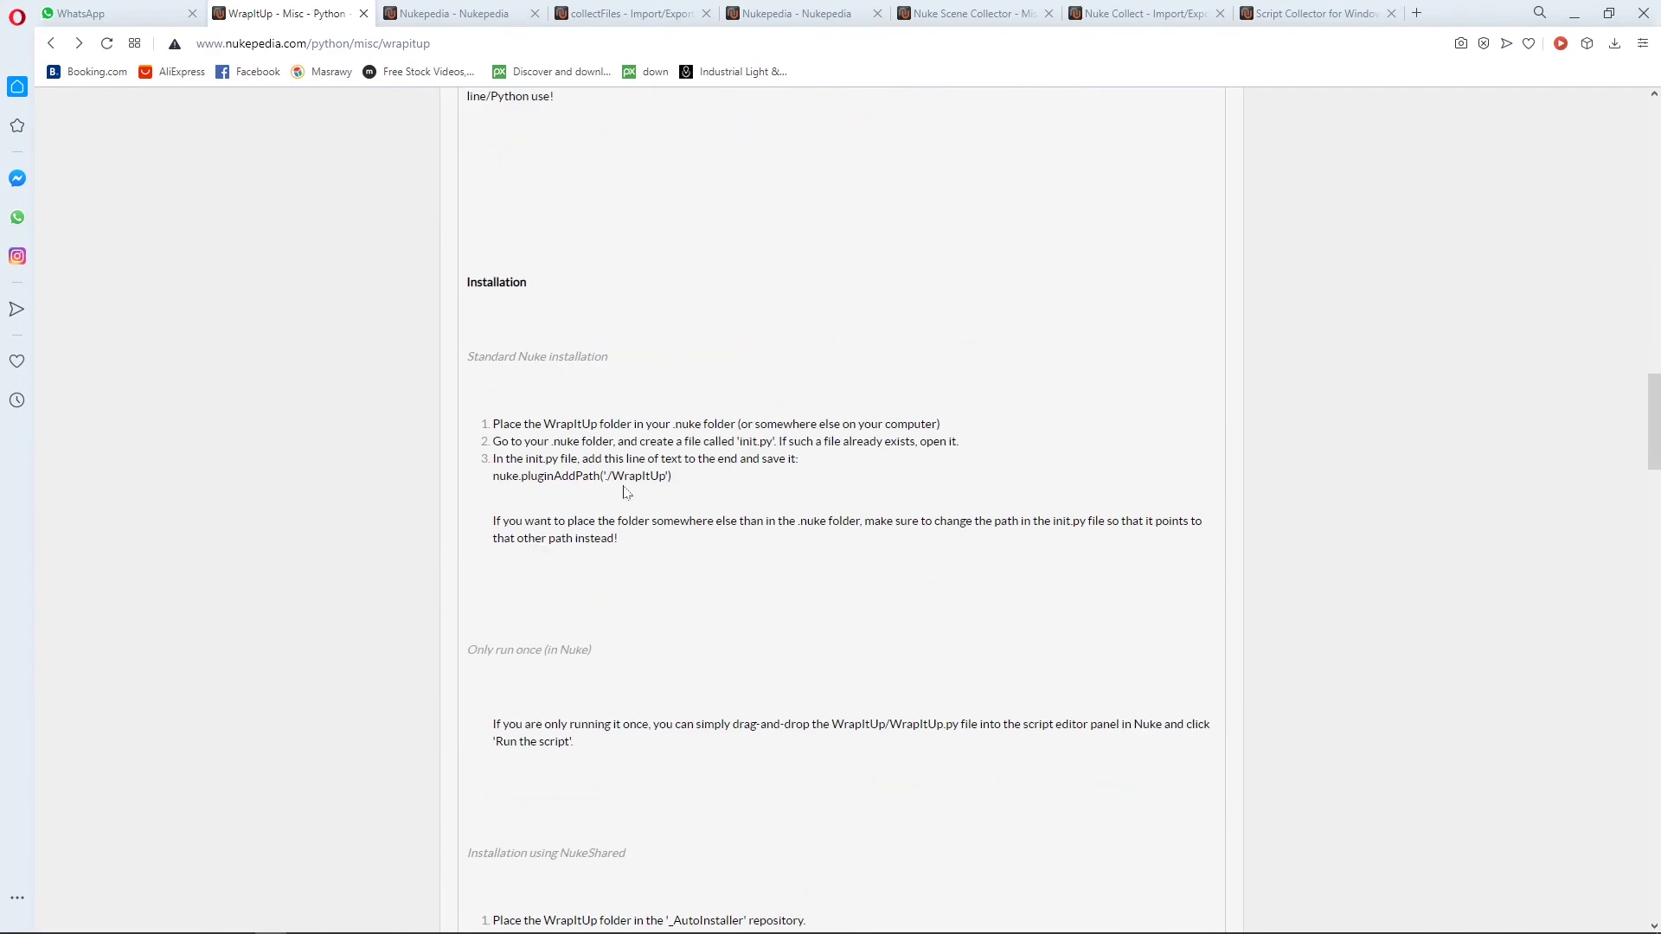
pyautogui.click(1572, 15)
pyautogui.click(1560, 10)
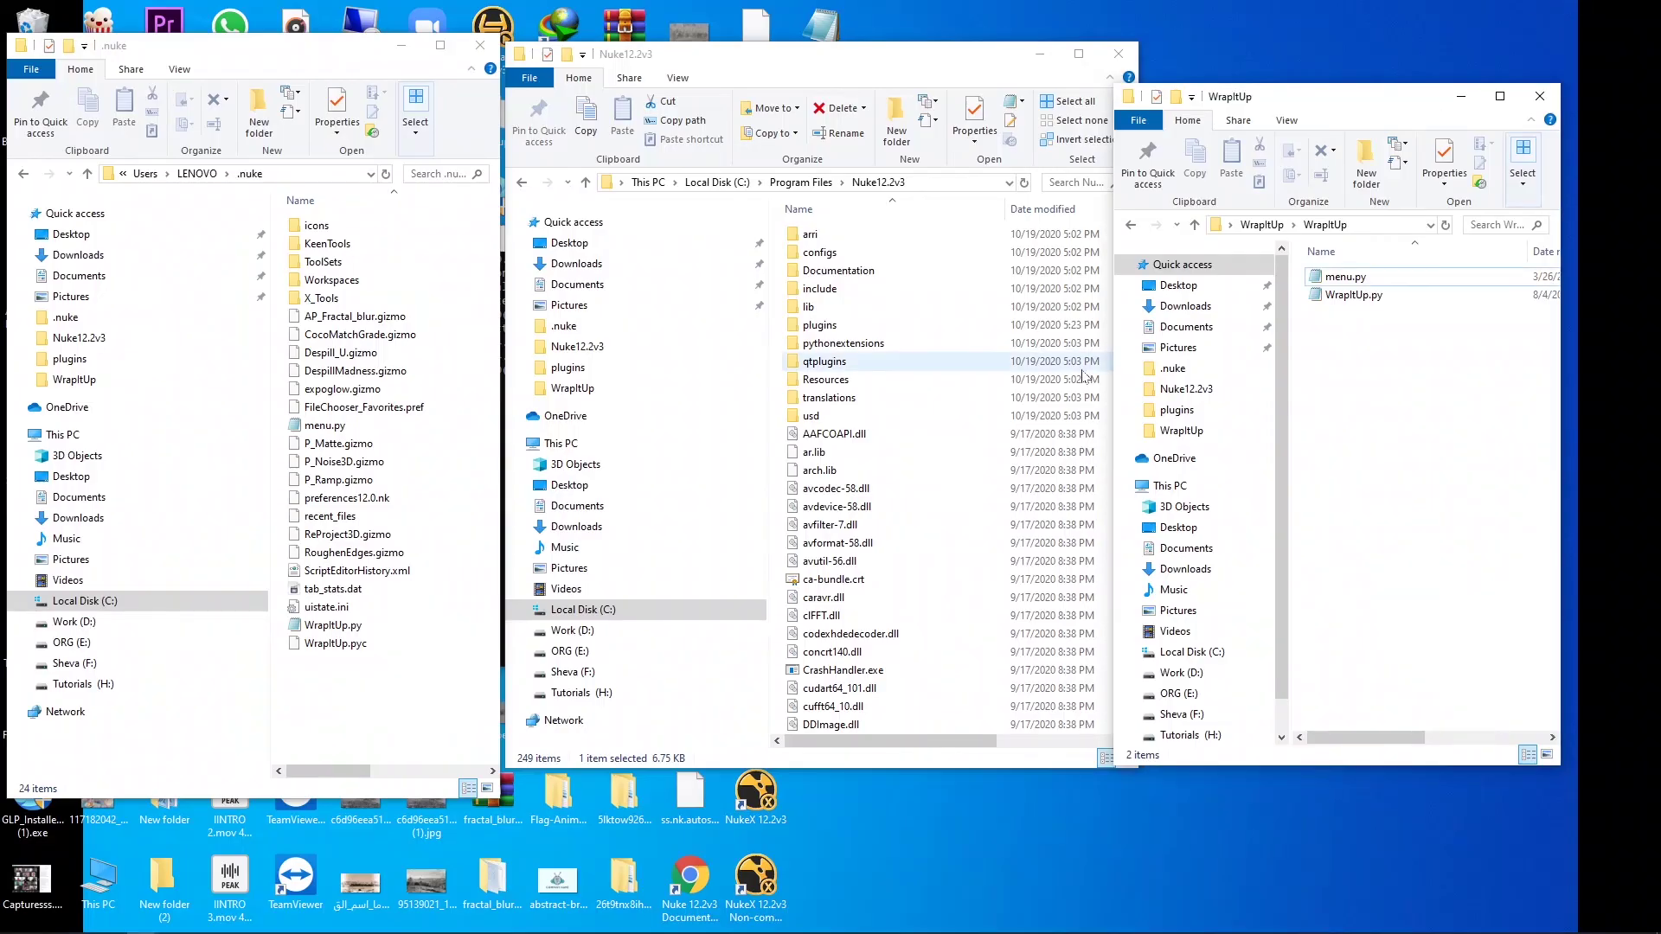
# Step: Try to copy WrapItUp.py from the WrapItUp folder into the plugins folder of Nuke12.2v3
pyautogui.moveTo(1403, 395); pyautogui.dragTo(1356, 295)
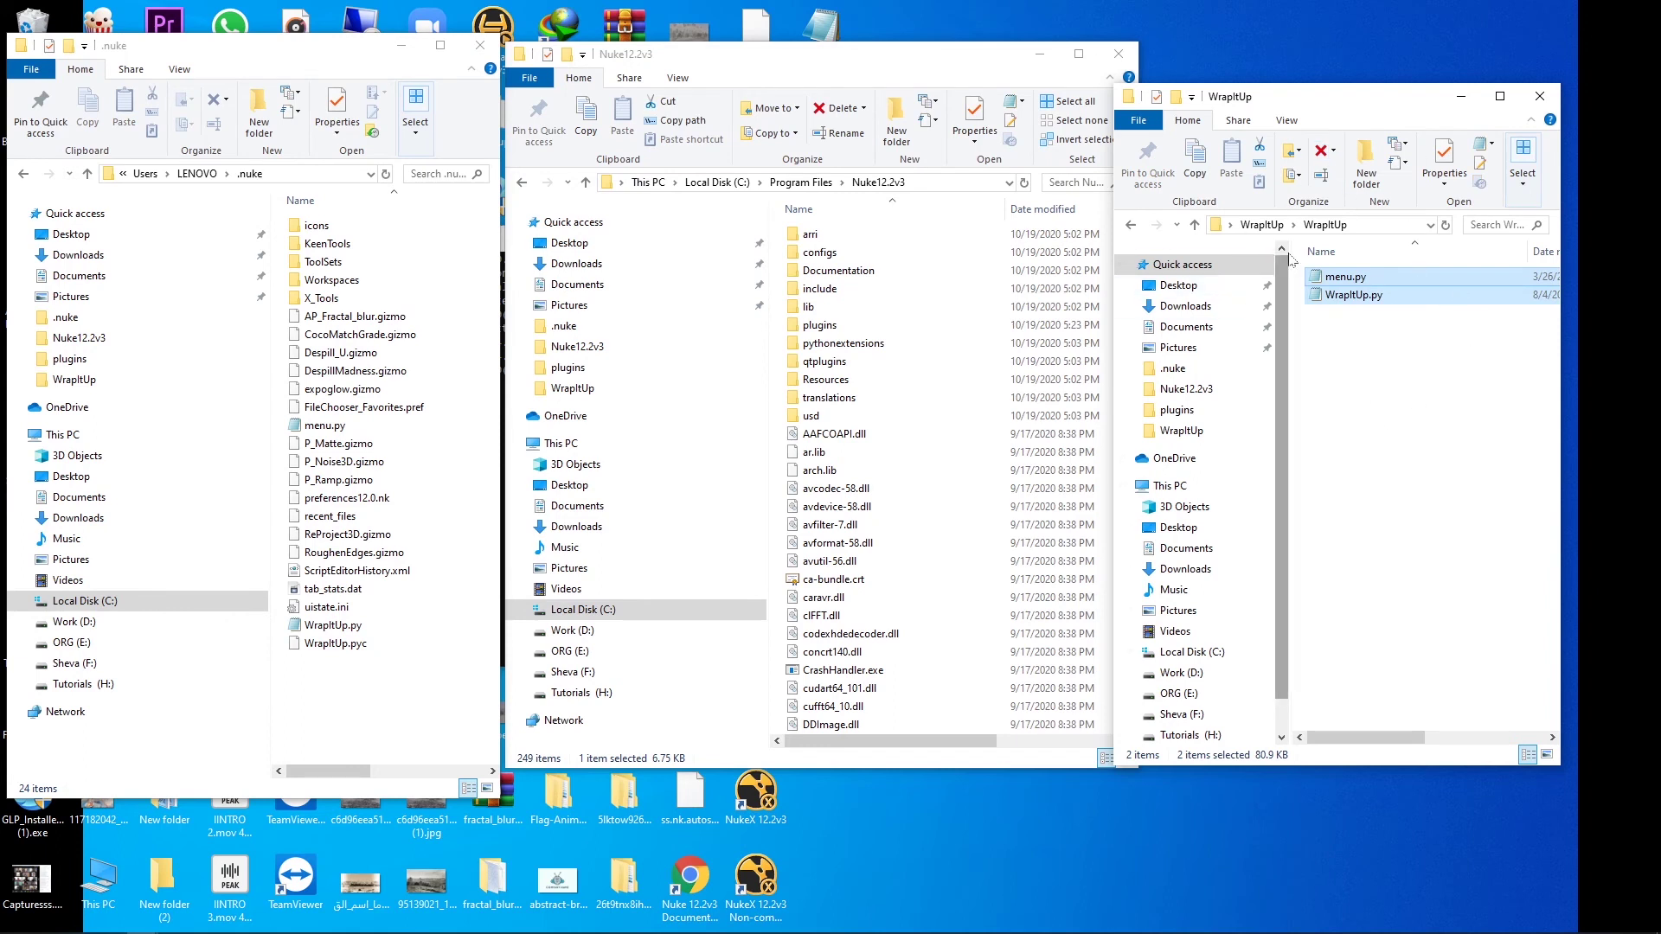
pyautogui.click(1354, 295)
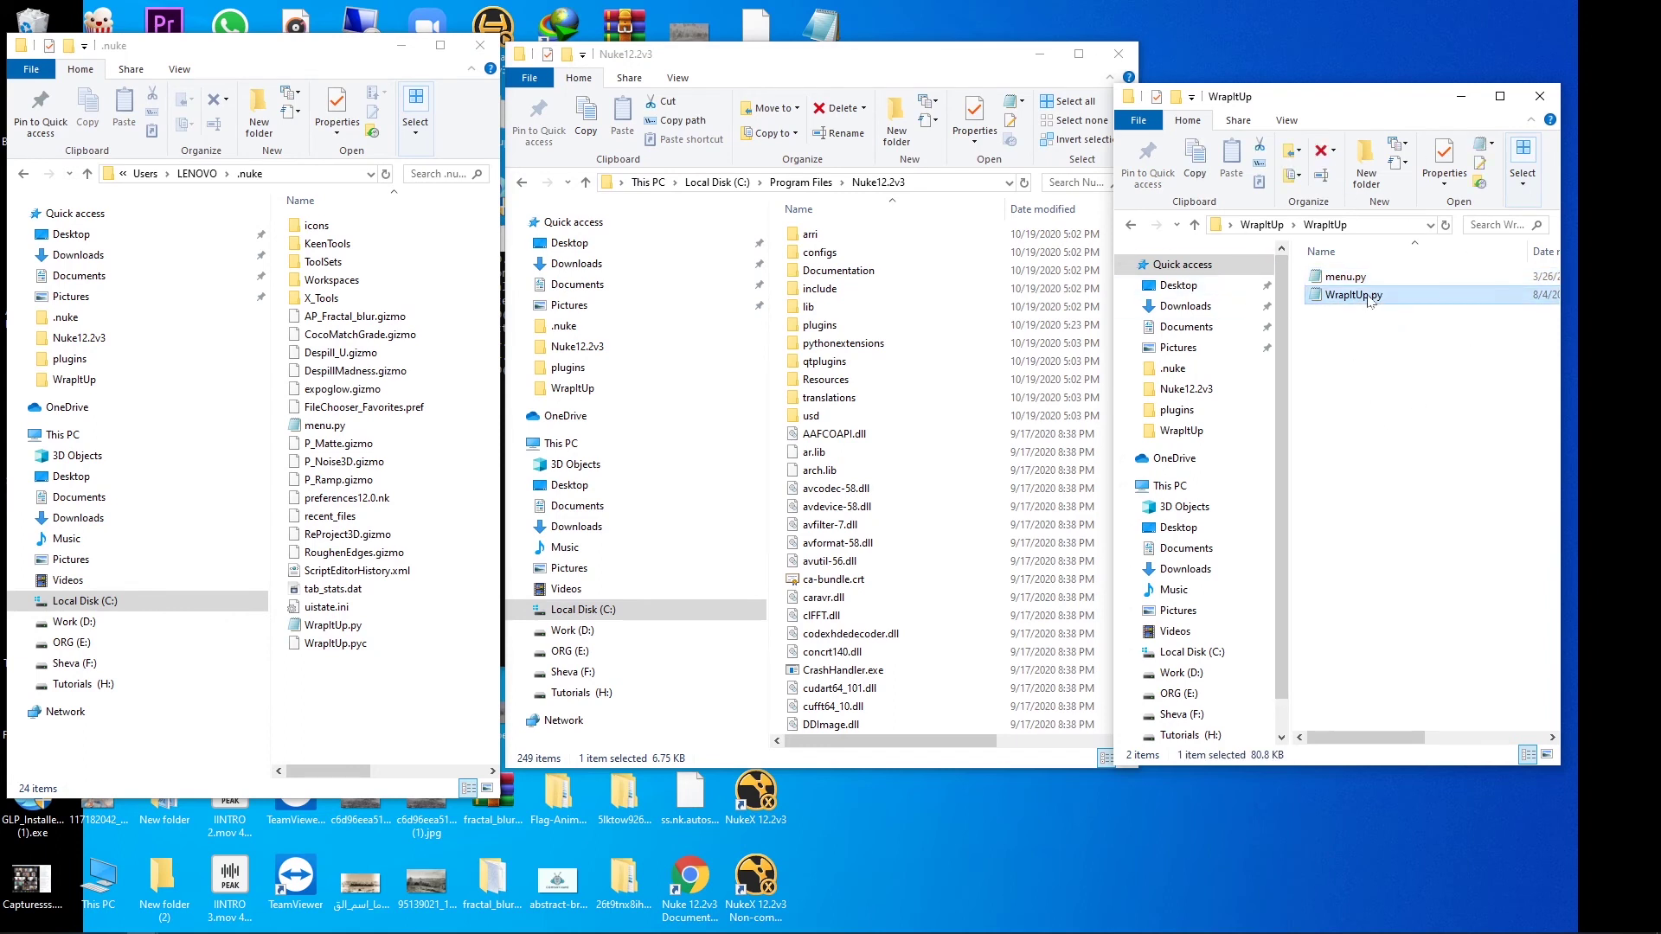
pyautogui.rightClick(1367, 296)
pyautogui.click(1405, 630)
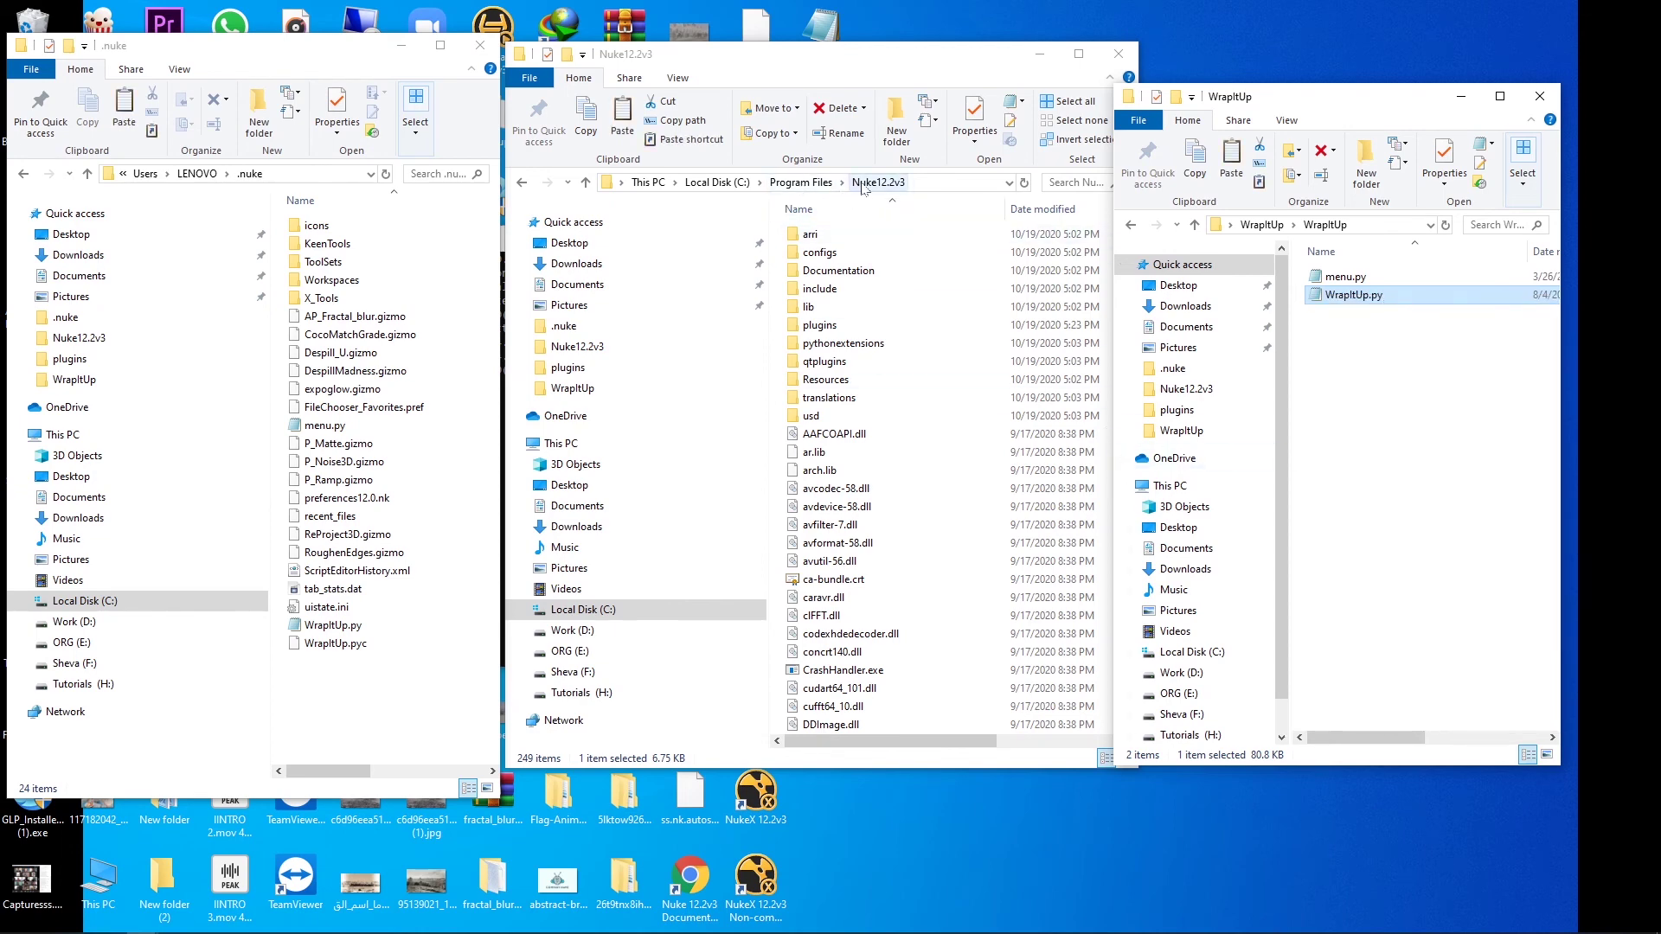
pyautogui.click(823, 330)
pyautogui.doubleClick(823, 333)
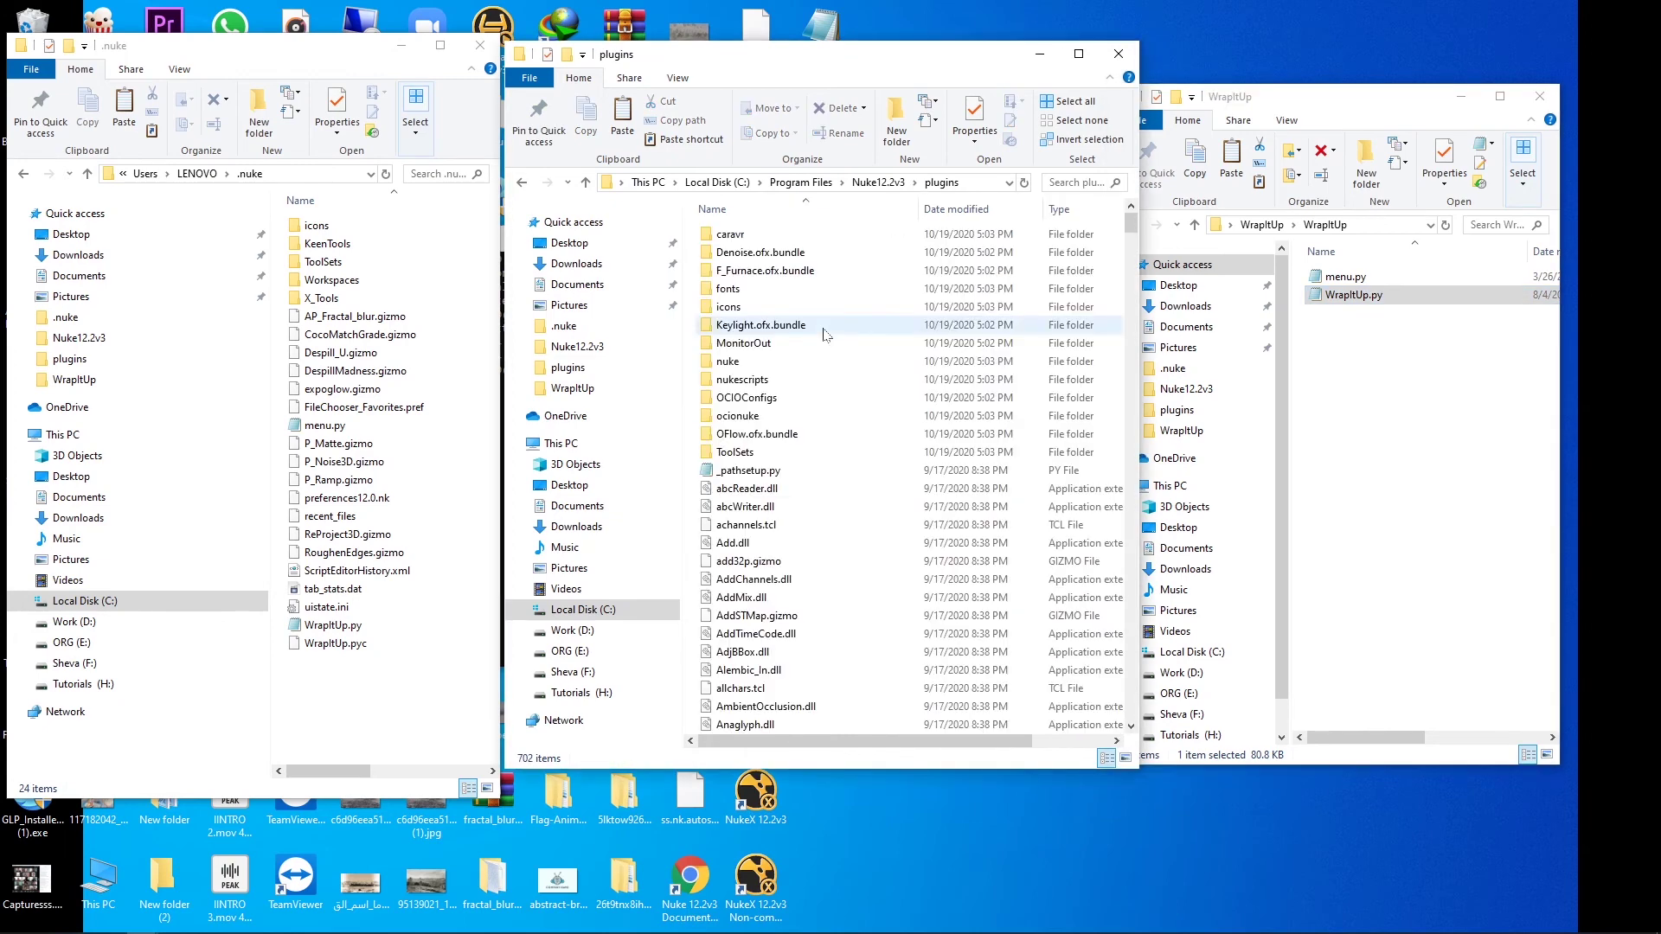
pyautogui.hotkey('ctrl', 'v')
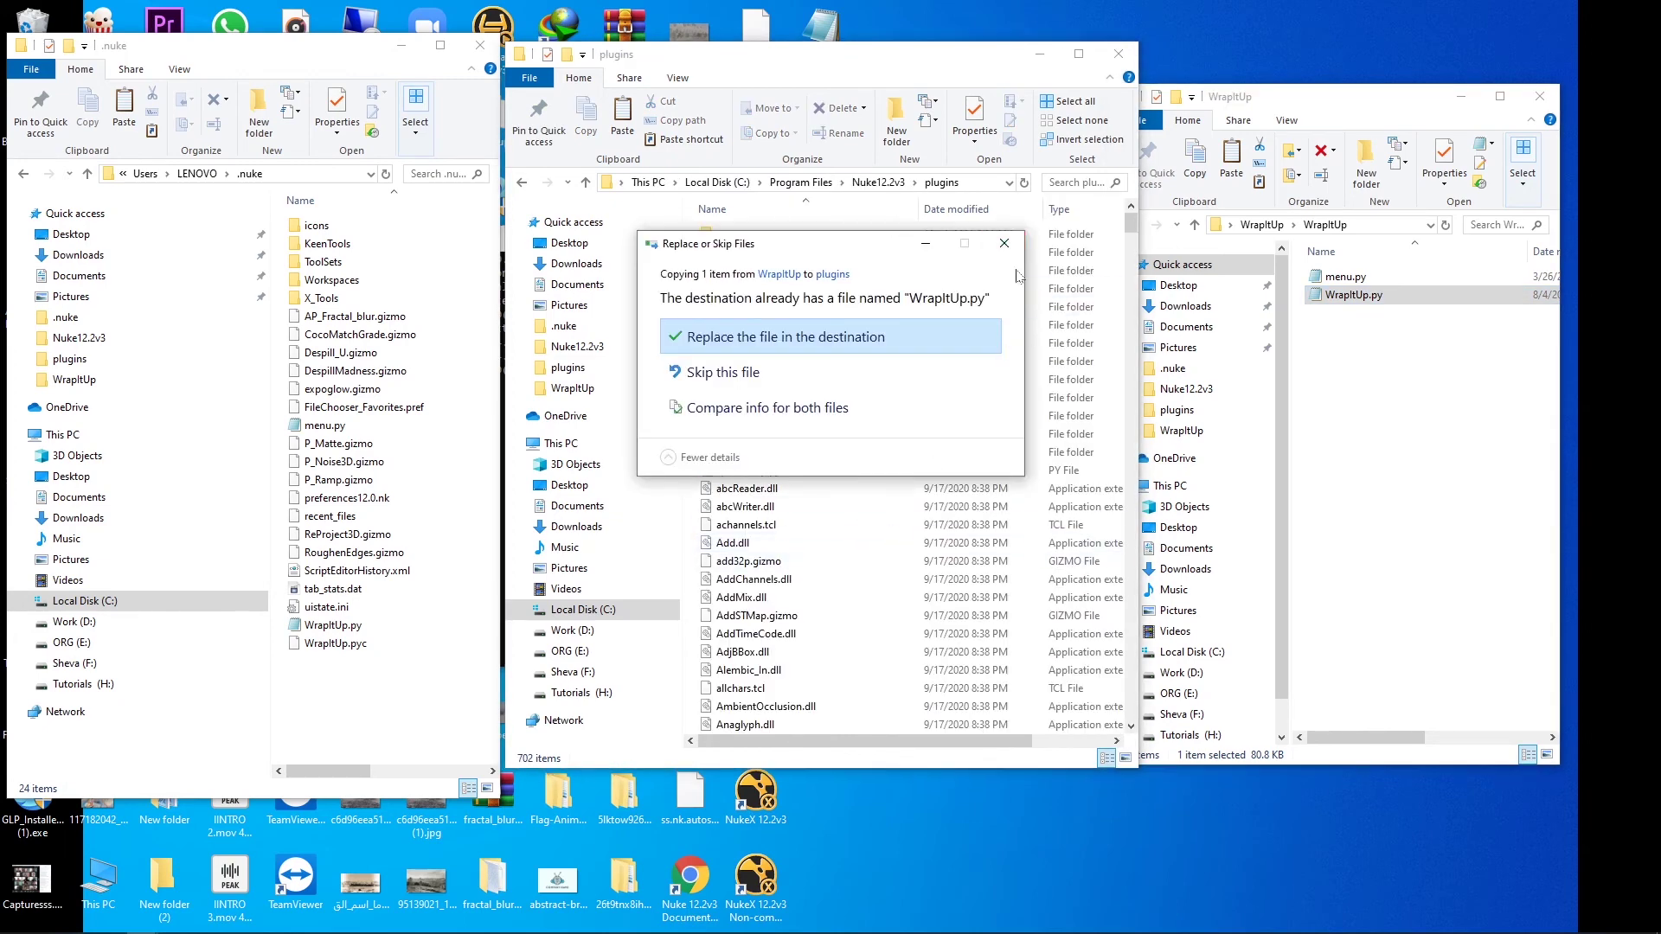
pyautogui.click(1009, 247)
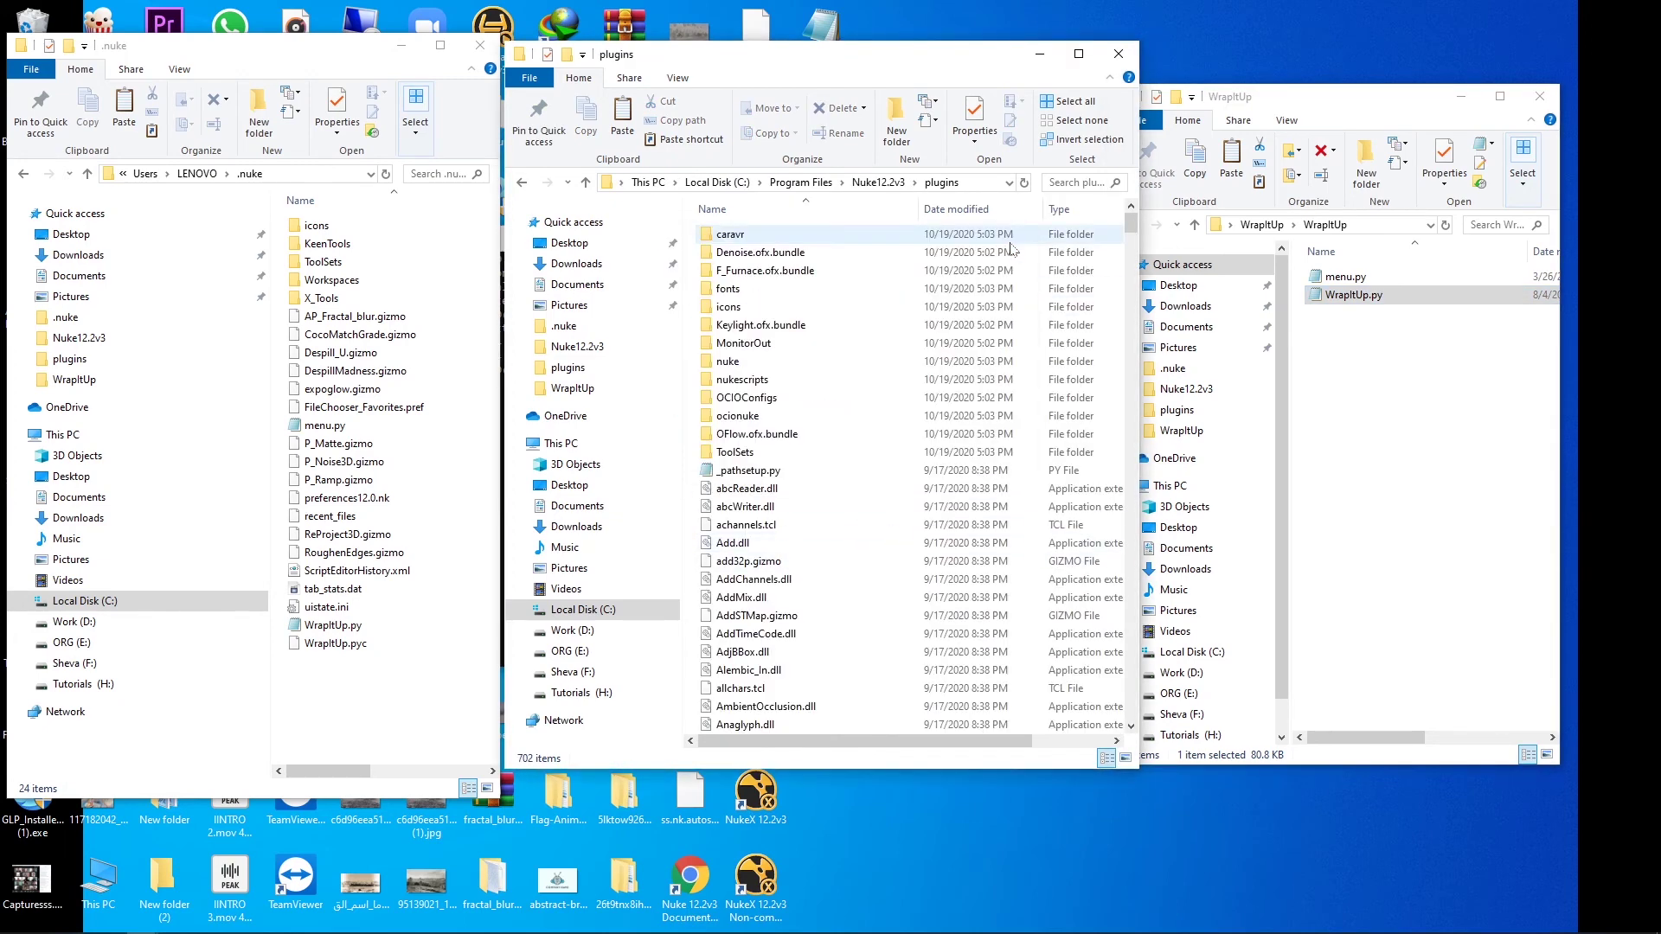
# Step: Open init.py from the Nuke12.2v3 folder in Notepad and examine the WrapItUp plugin path line at its end
pyautogui.click(879, 183)
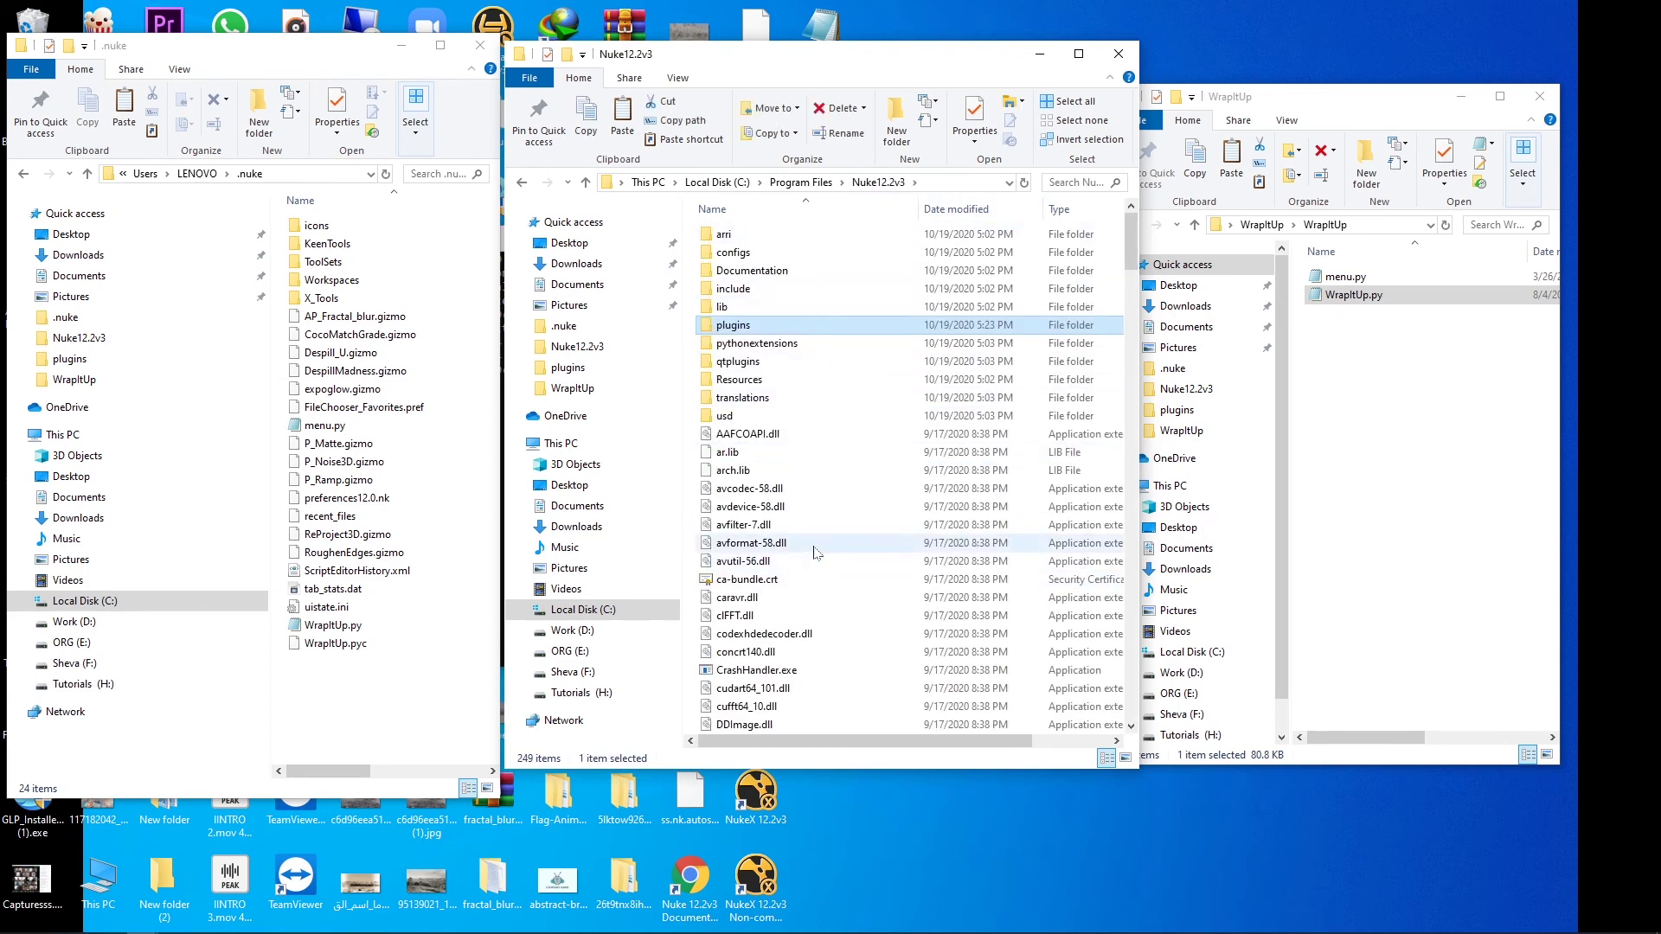
pyautogui.press('i')
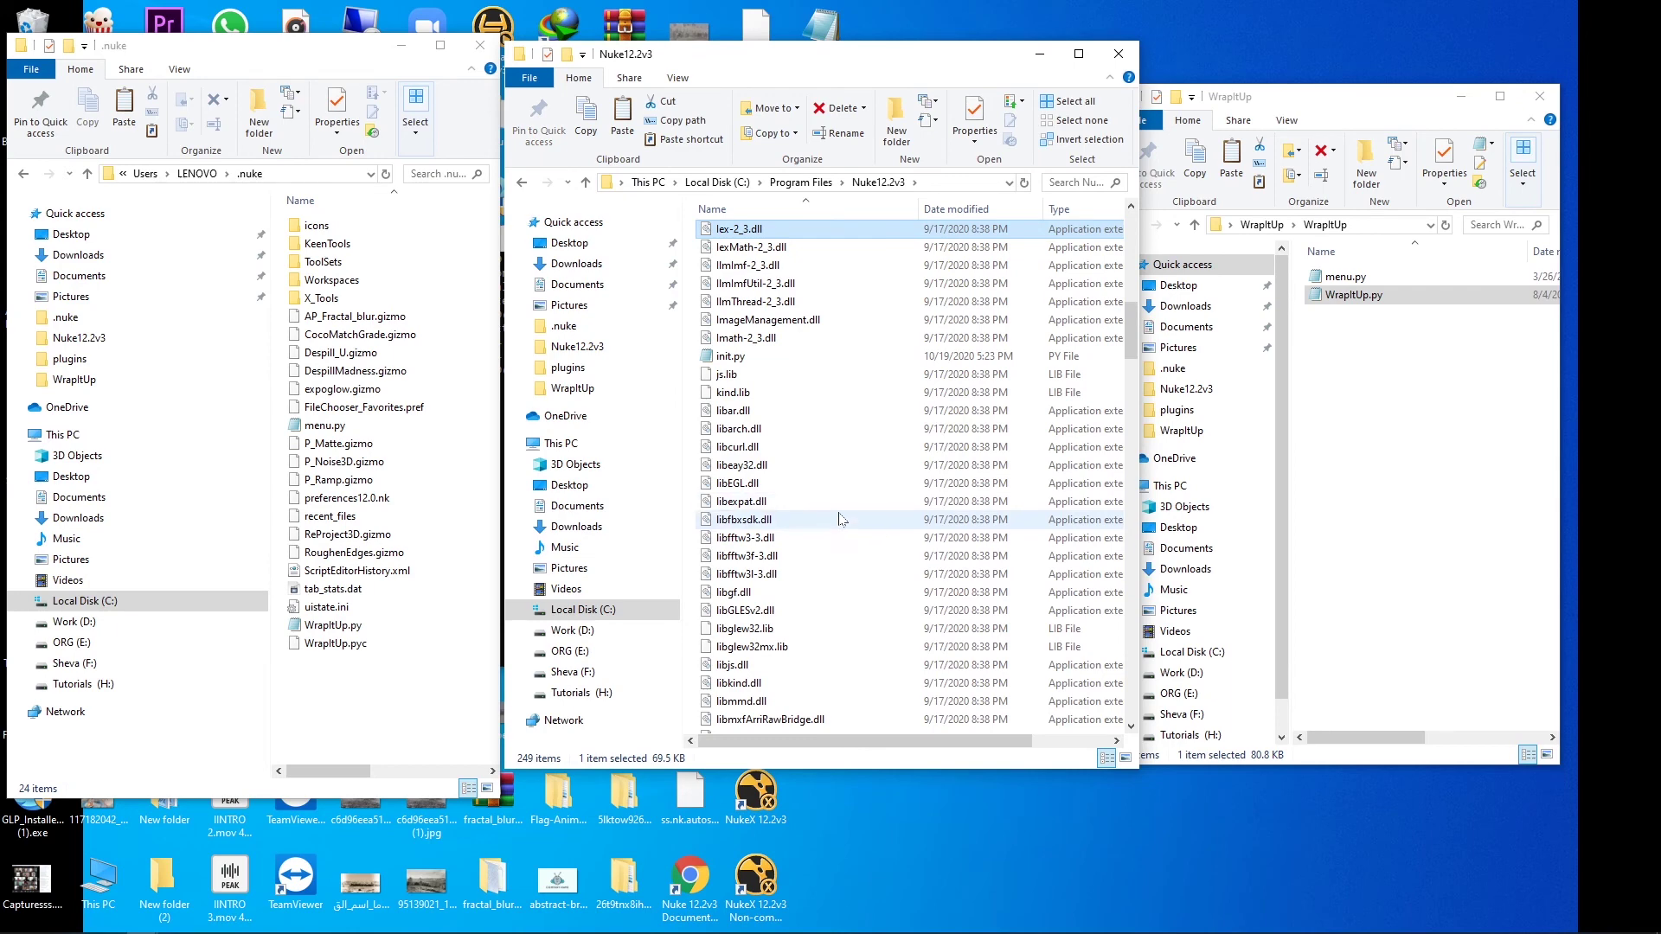
pyautogui.click(731, 357)
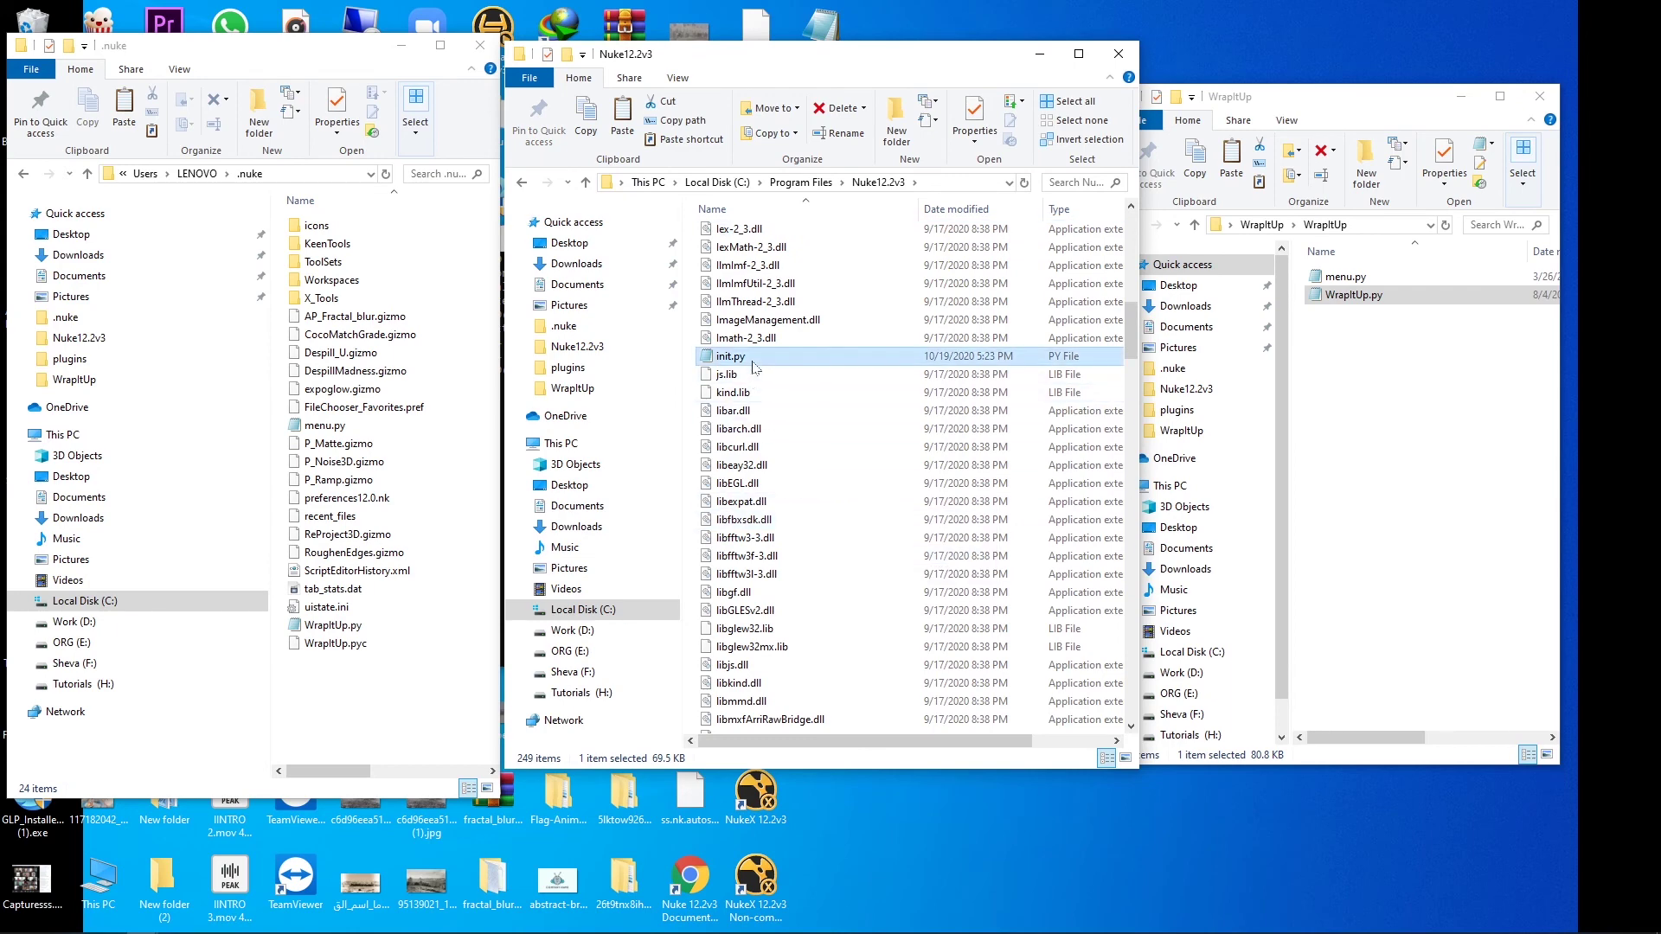
pyautogui.doubleClick(744, 357)
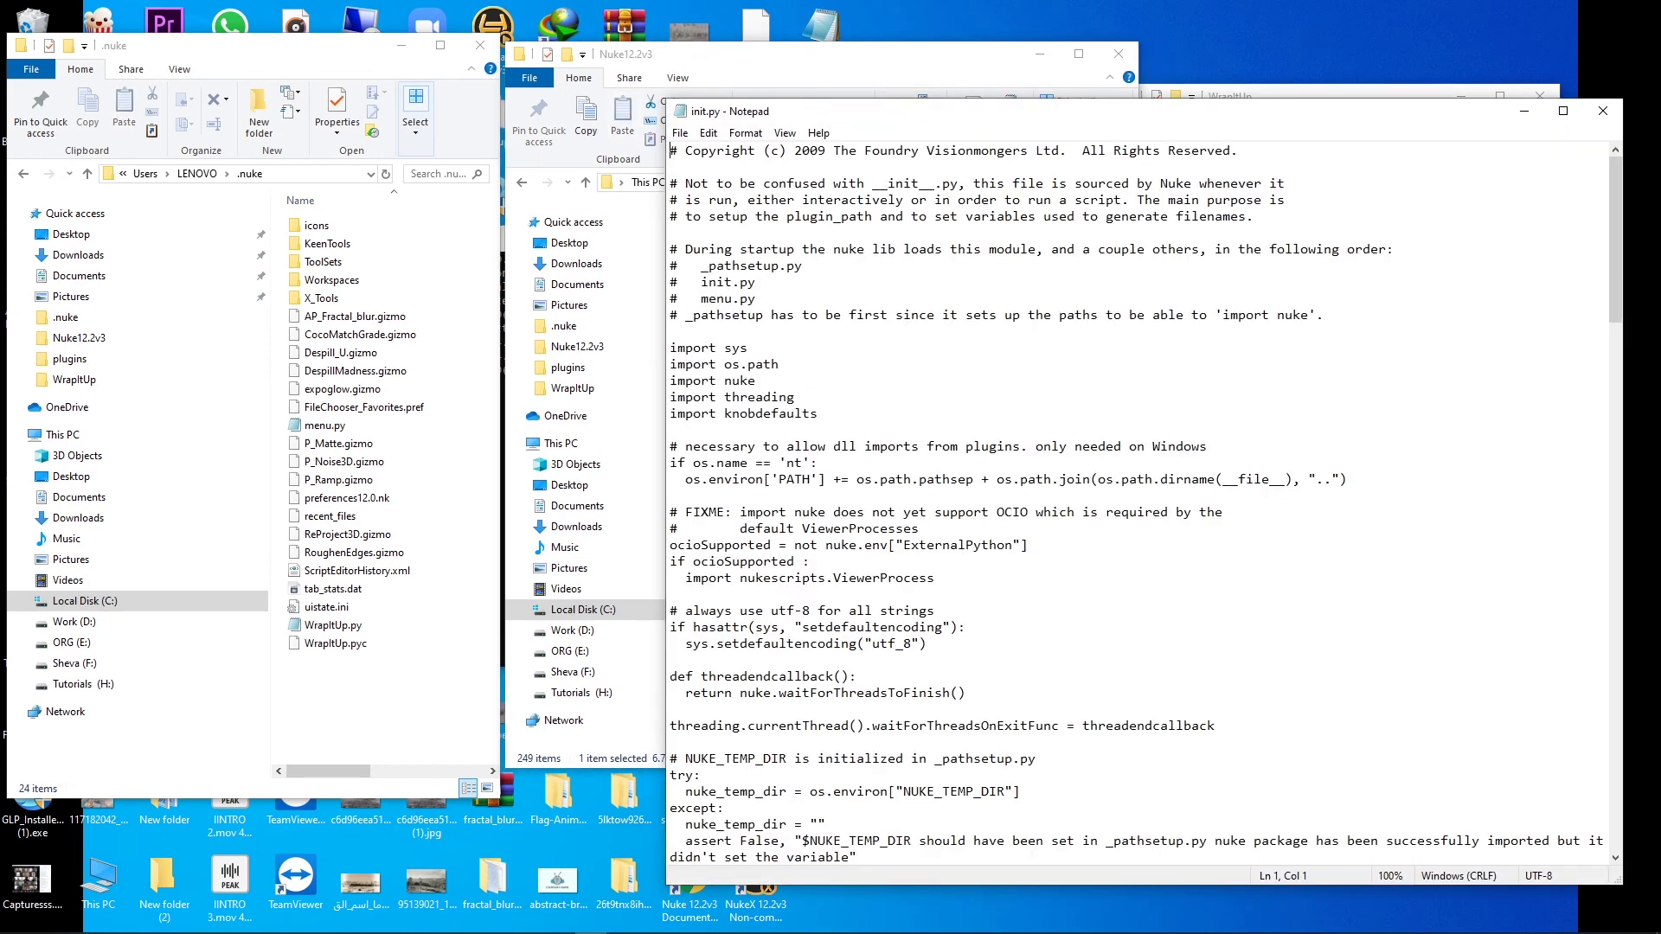
pyautogui.moveTo(832, 108); pyautogui.dragTo(541, 58)
pyautogui.moveTo(1317, 199); pyautogui.dragTo(1317, 777)
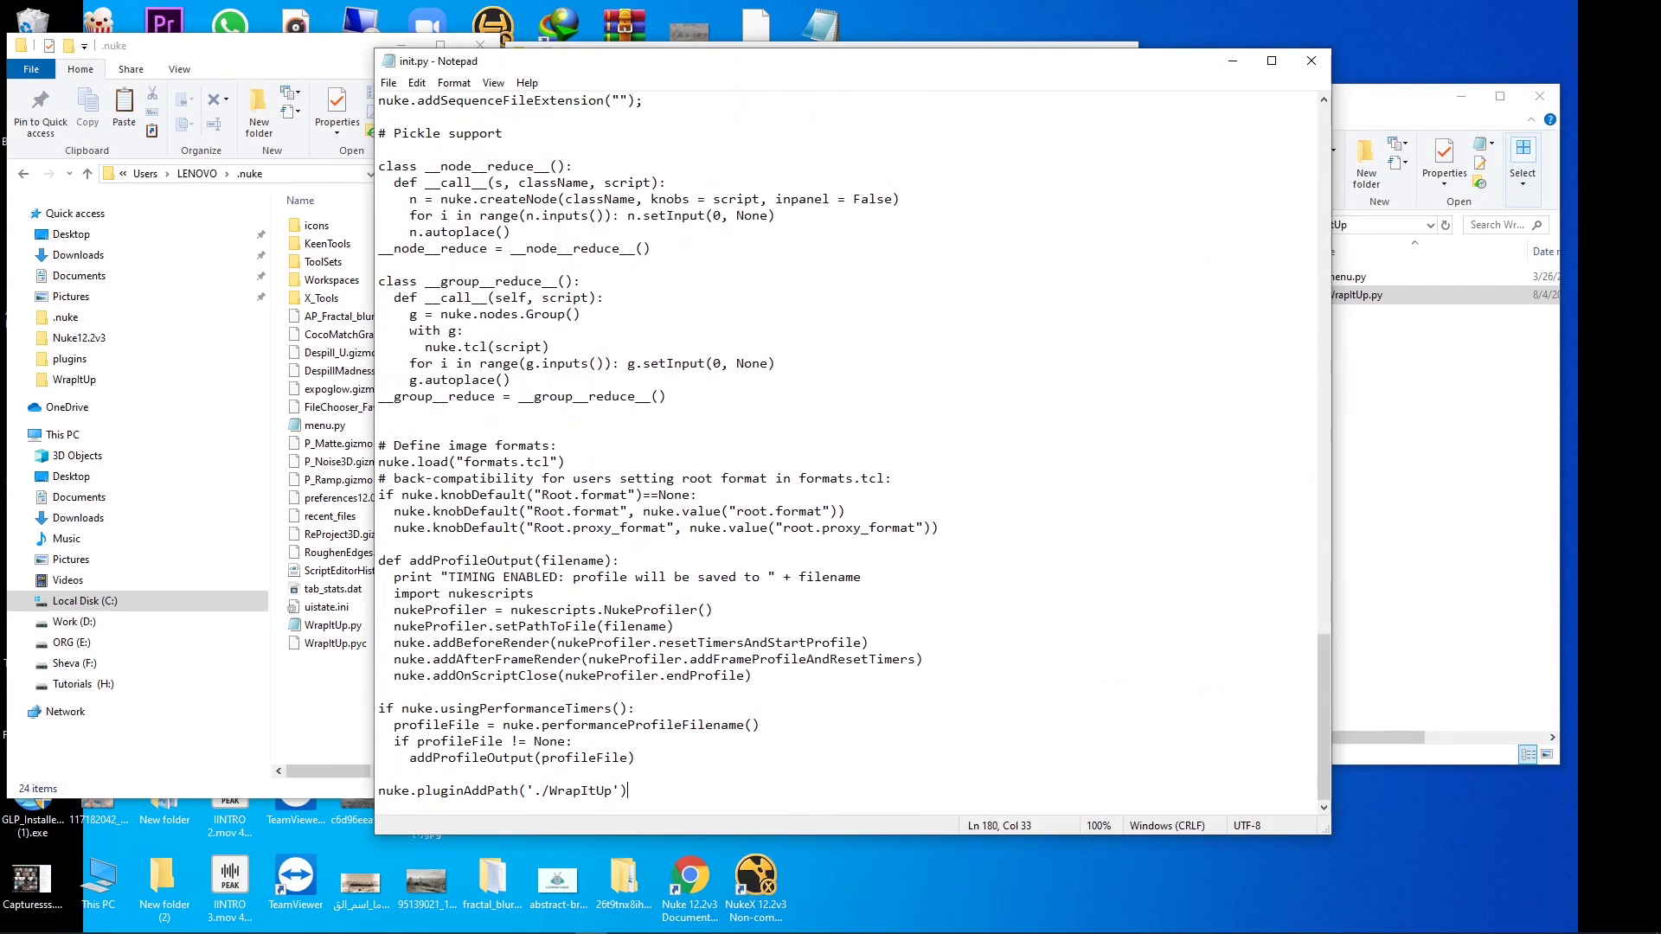
# Step: Select the nuke.pluginAddPath('./WrapItUp') line at the end of init.py to examine it
pyautogui.hotkey('shift', 'Left')
pyautogui.hotkey('shift', 'Left')
pyautogui.hotkey('shift', 'Left')
pyautogui.hotkey('shift', 'Left')
pyautogui.hotkey('shift', 'Left')
pyautogui.hotkey('shift', 'Left')
pyautogui.hotkey('shift', 'Left')
pyautogui.hotkey('shift', 'Left')
pyautogui.hotkey('shift', 'Left')
pyautogui.hotkey('shift', 'Left')
pyautogui.hotkey('shift', 'Left')
pyautogui.hotkey('shift', 'Left')
pyautogui.hotkey('shift', 'Left')
pyautogui.hotkey('shift', 'Left')
pyautogui.hotkey('shift', 'Left')
pyautogui.hotkey('shift', 'Left')
pyautogui.hotkey('shift', 'Left')
pyautogui.hotkey('shift', 'Left')
pyautogui.hotkey('shift', 'Left')
pyautogui.hotkey('shift', 'Left')
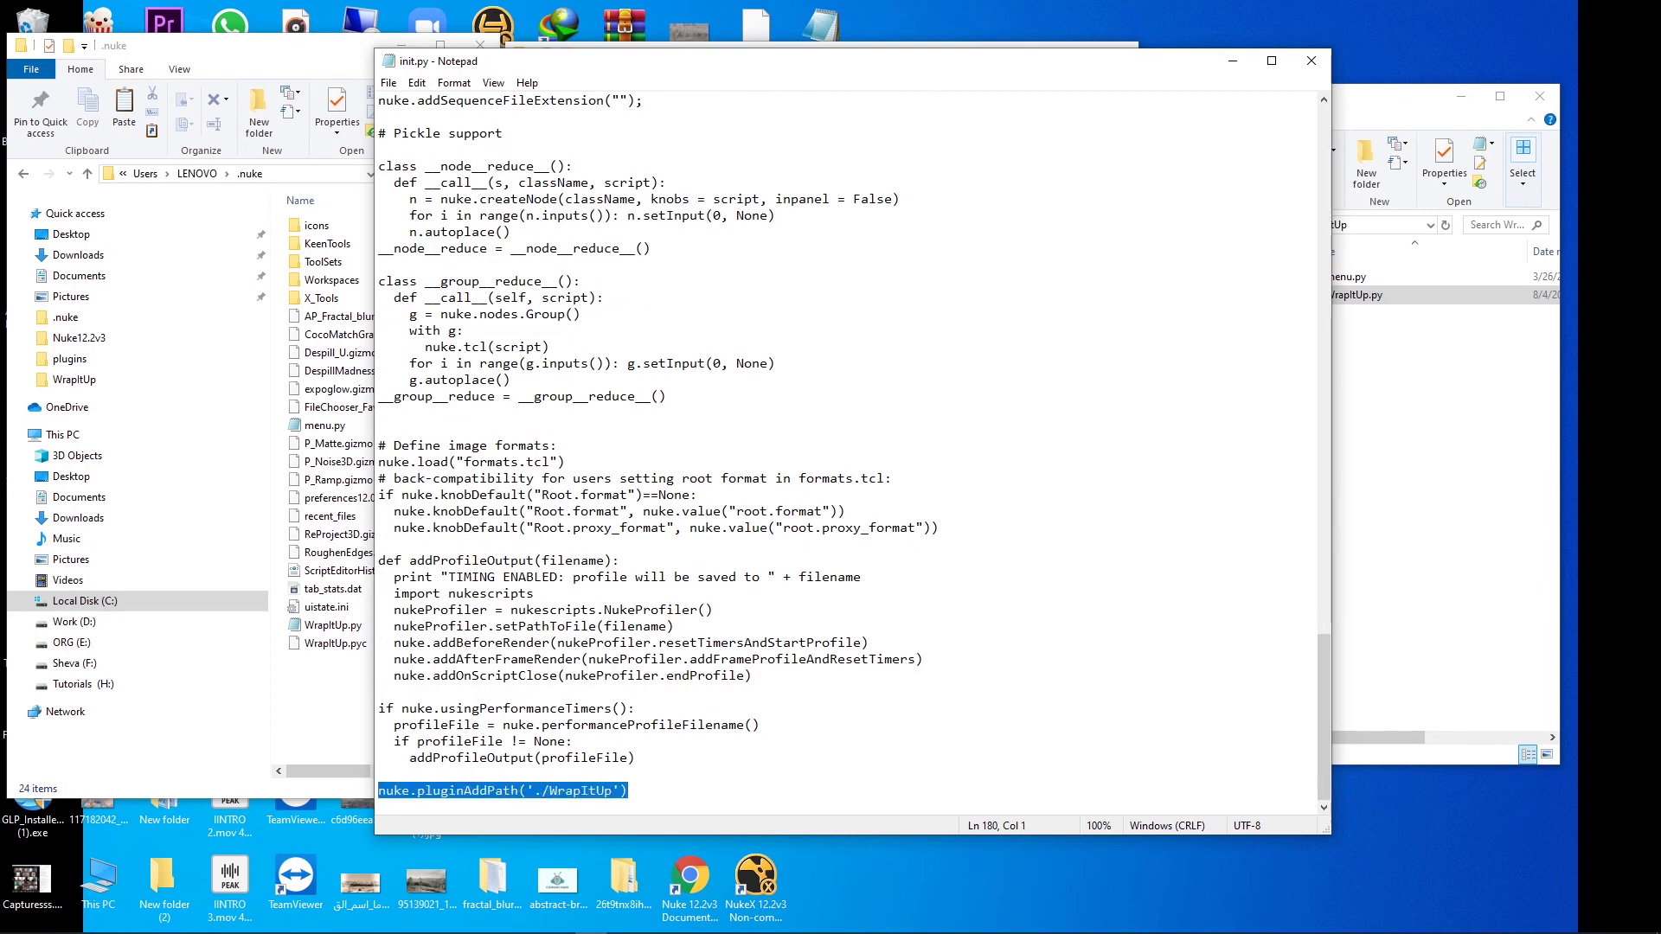
# Step: Switch to the browser, copy the nuke.pluginAddPath line from WrapItUp's Nukepedia installation instructions, review the init.py instruction, and return to the desktop windows
pyautogui.moveTo(452, 925)
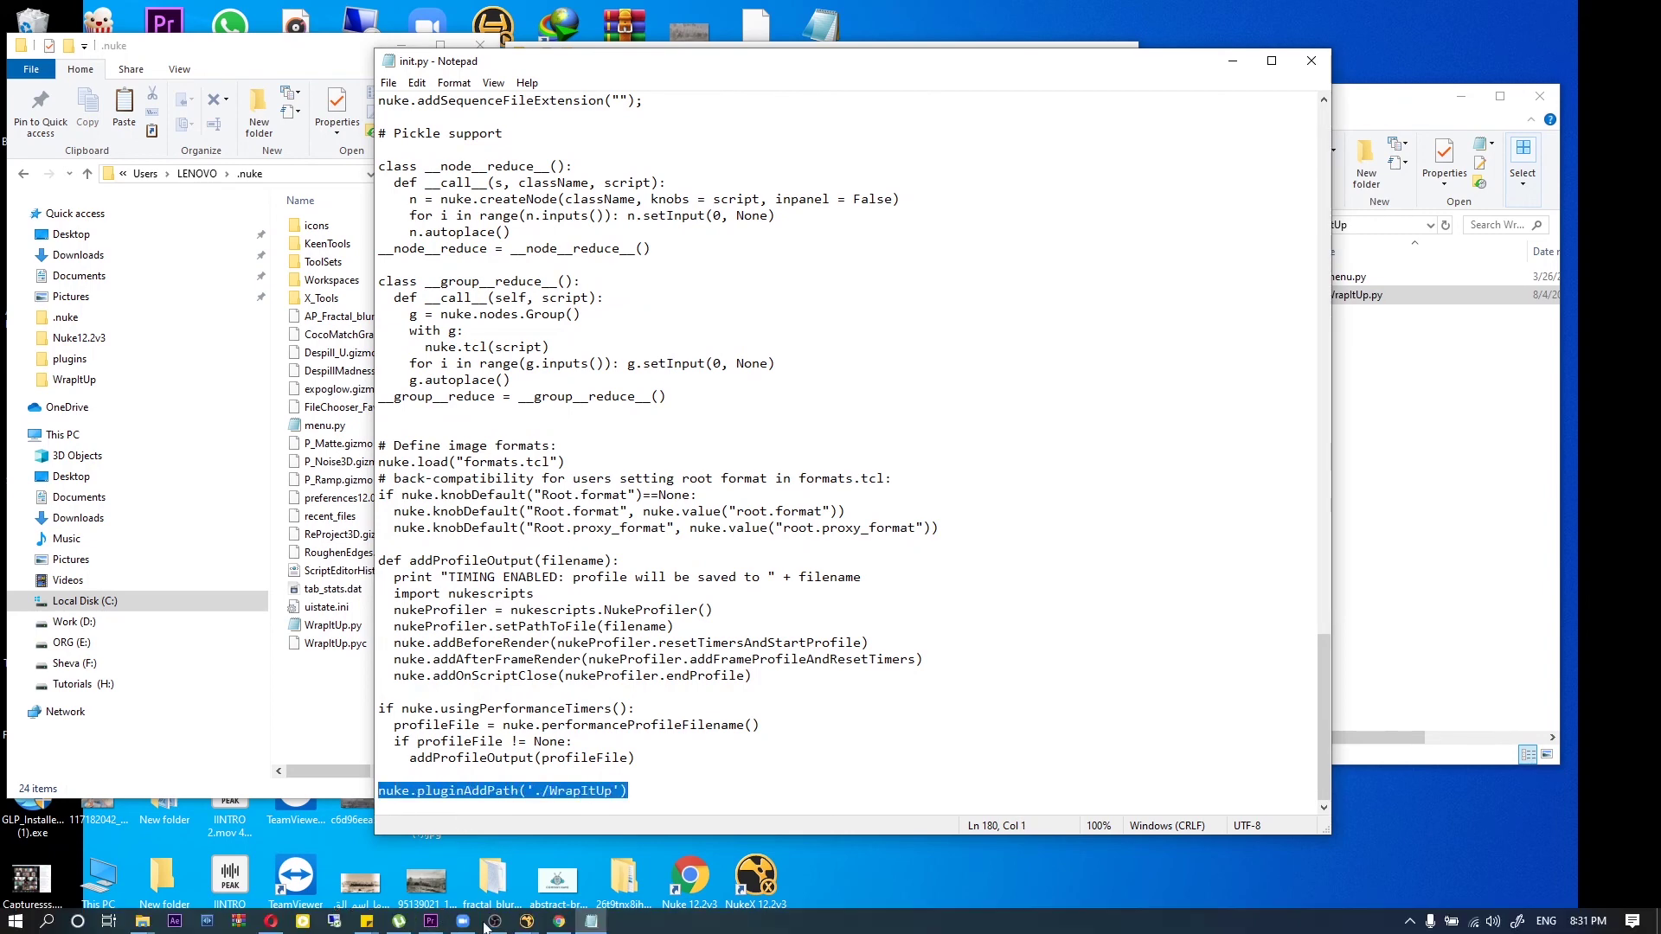
pyautogui.click(271, 921)
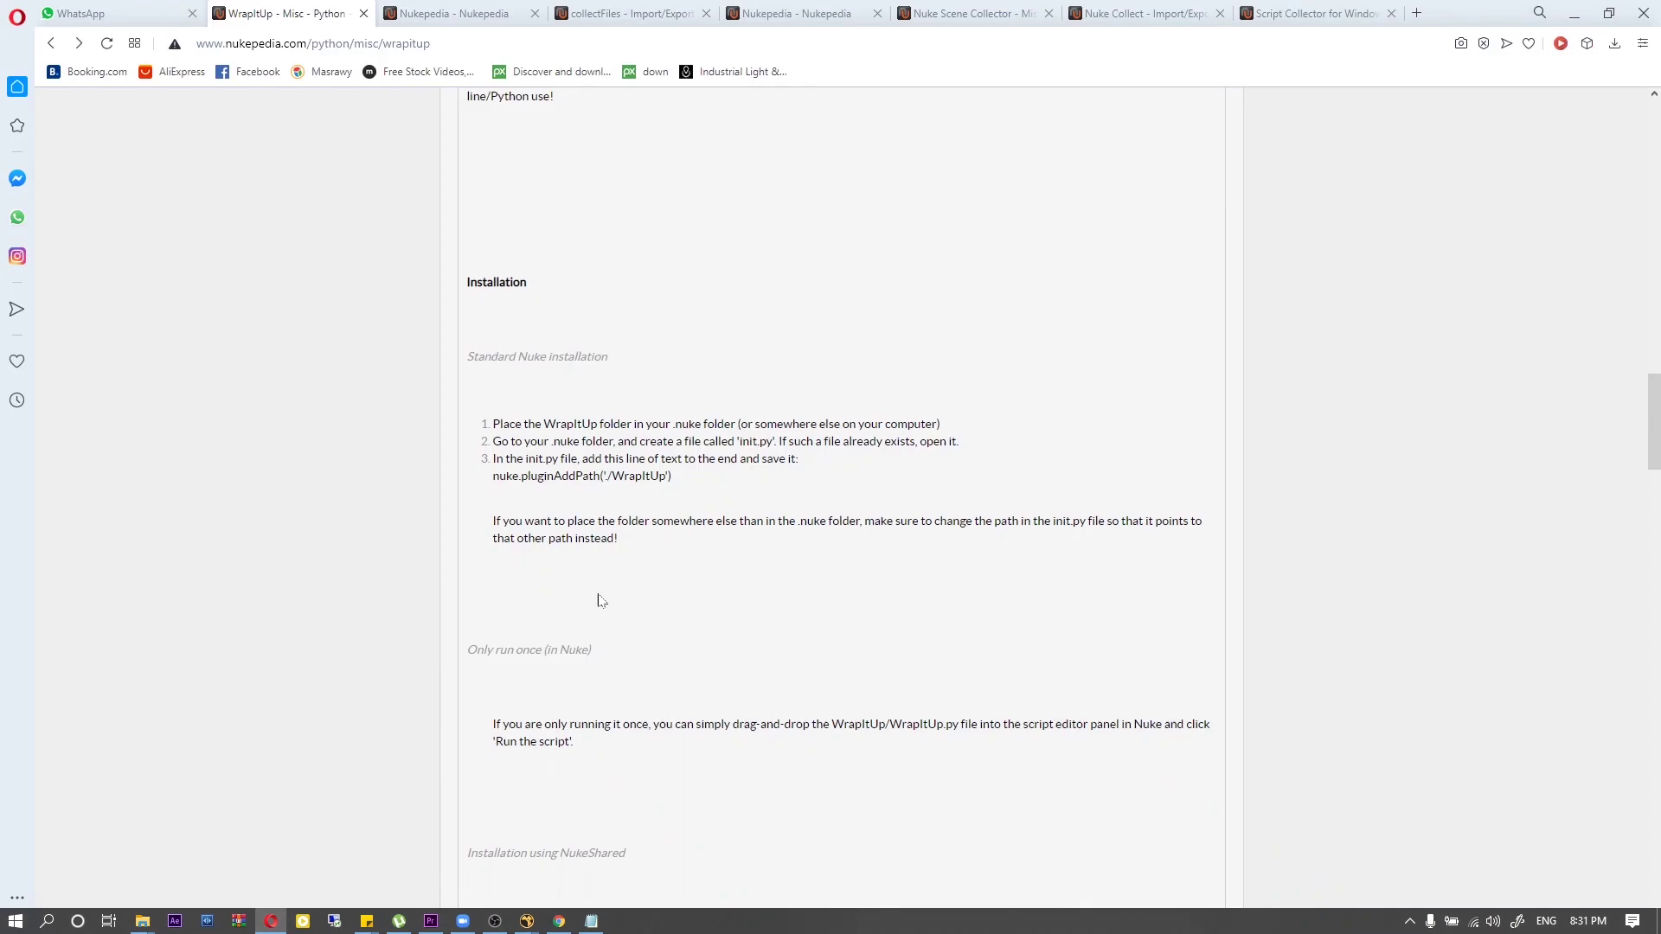
pyautogui.moveTo(687, 482); pyautogui.dragTo(491, 487)
pyautogui.rightClick(501, 477)
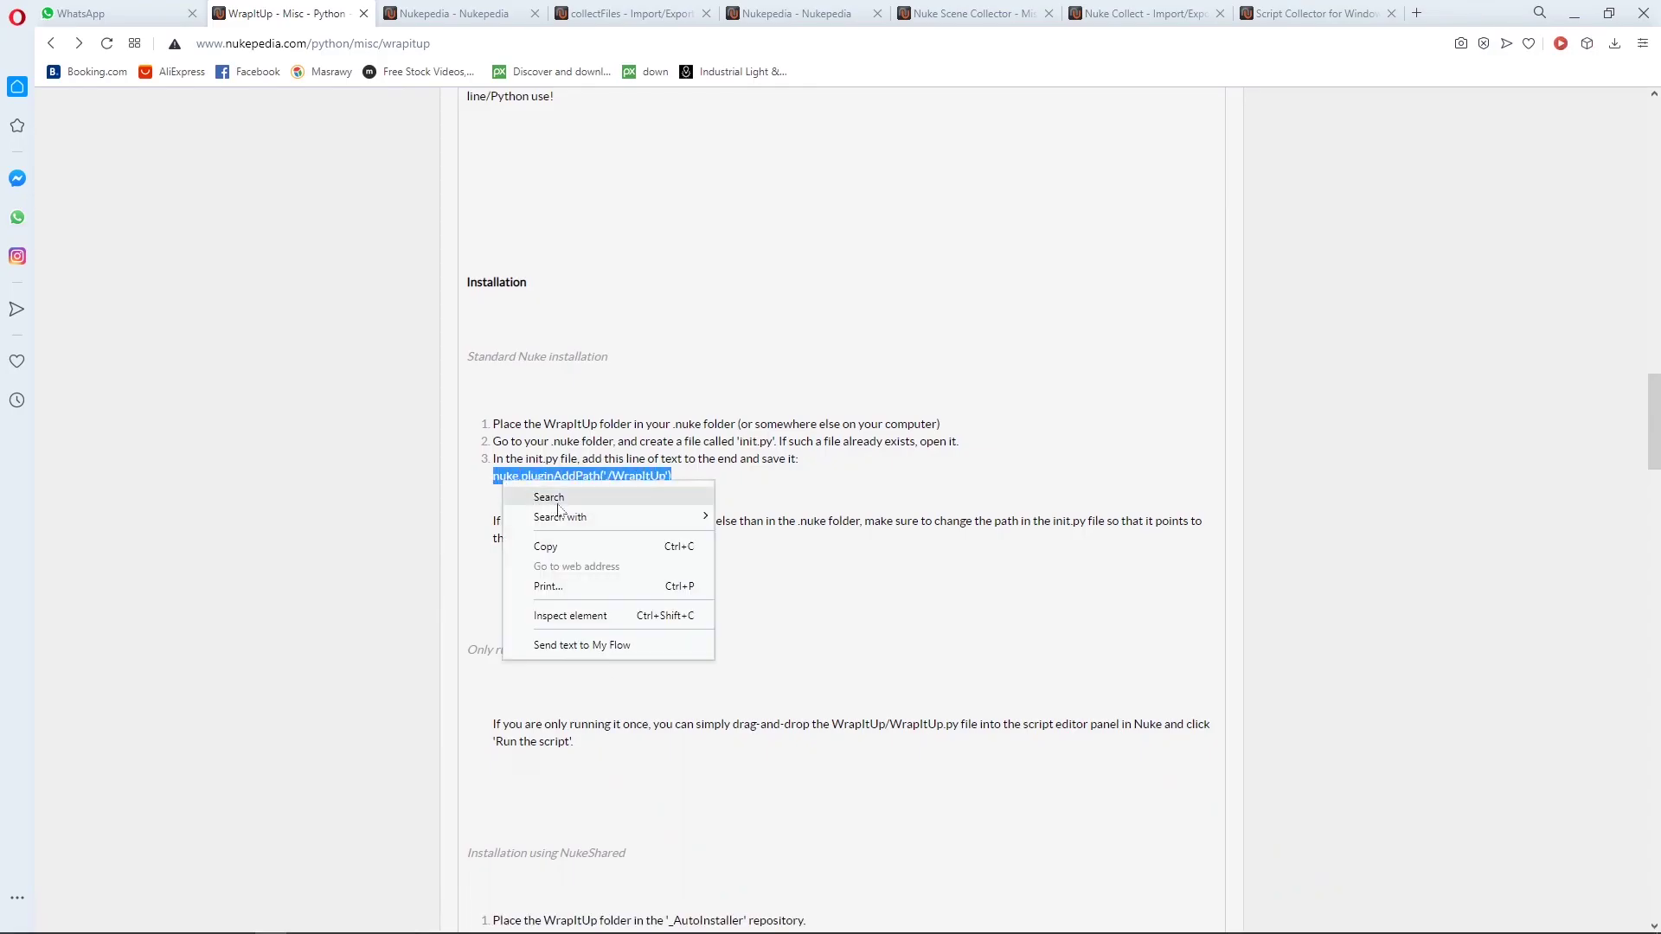
pyautogui.click(549, 547)
pyautogui.moveTo(524, 458); pyautogui.dragTo(543, 458)
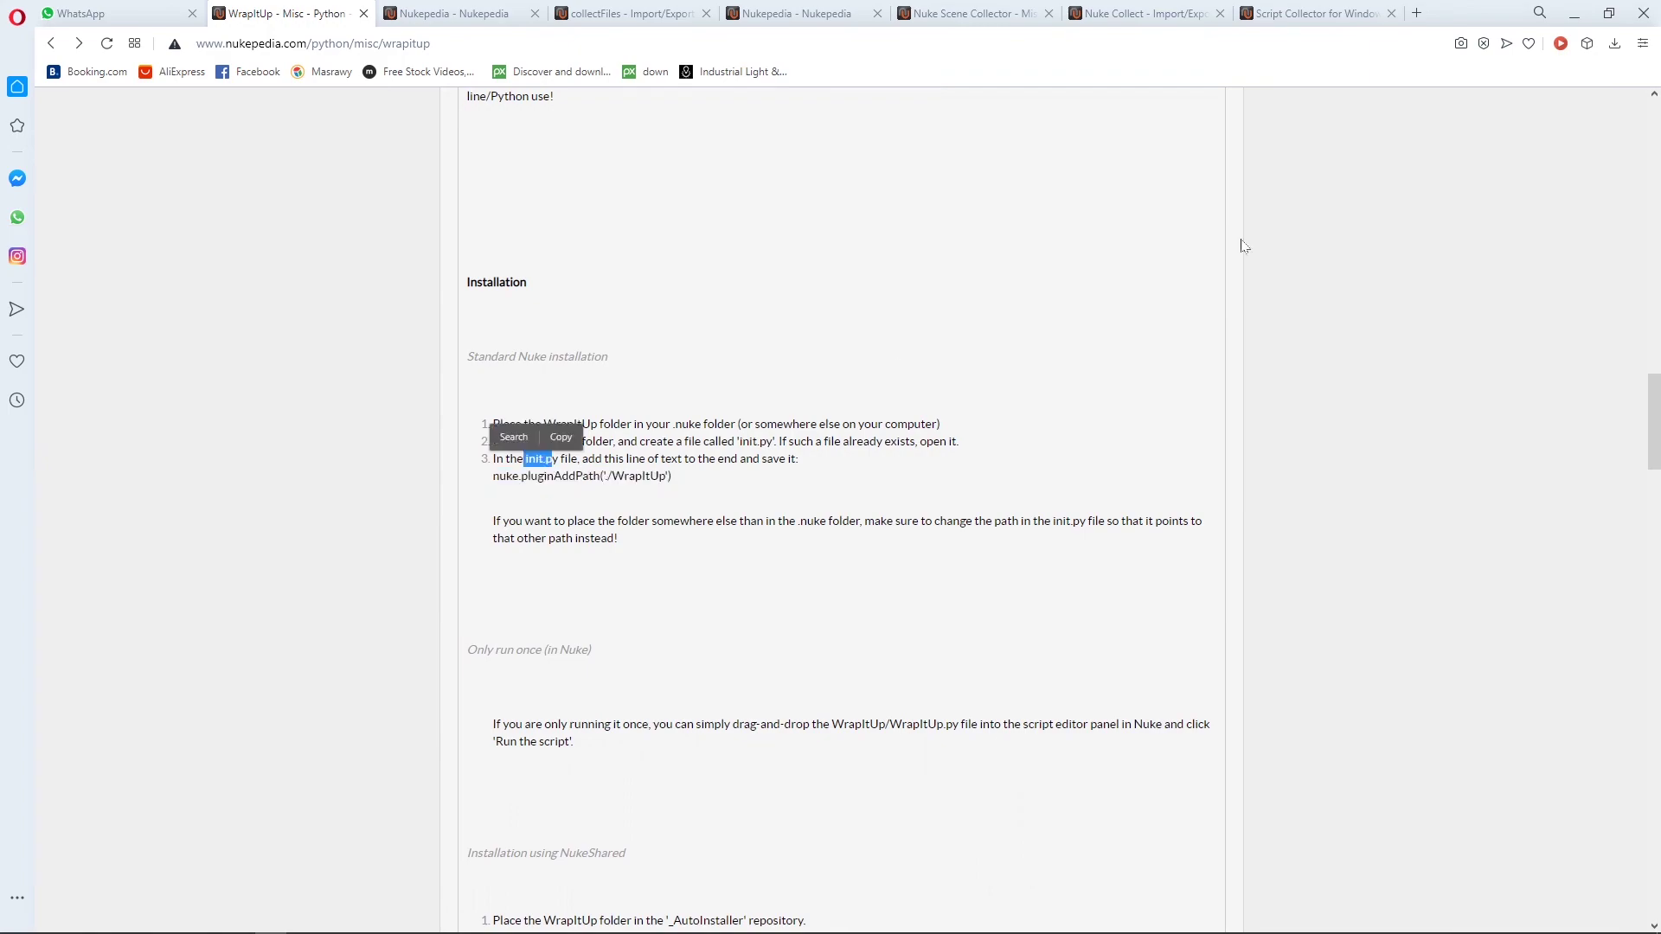
pyautogui.click(1574, 13)
# Step: Check which folder init.py belongs to, inspect the WrapItUp name in its plugin path line, and close the file
pyautogui.moveTo(955, 65); pyautogui.dragTo(966, 520)
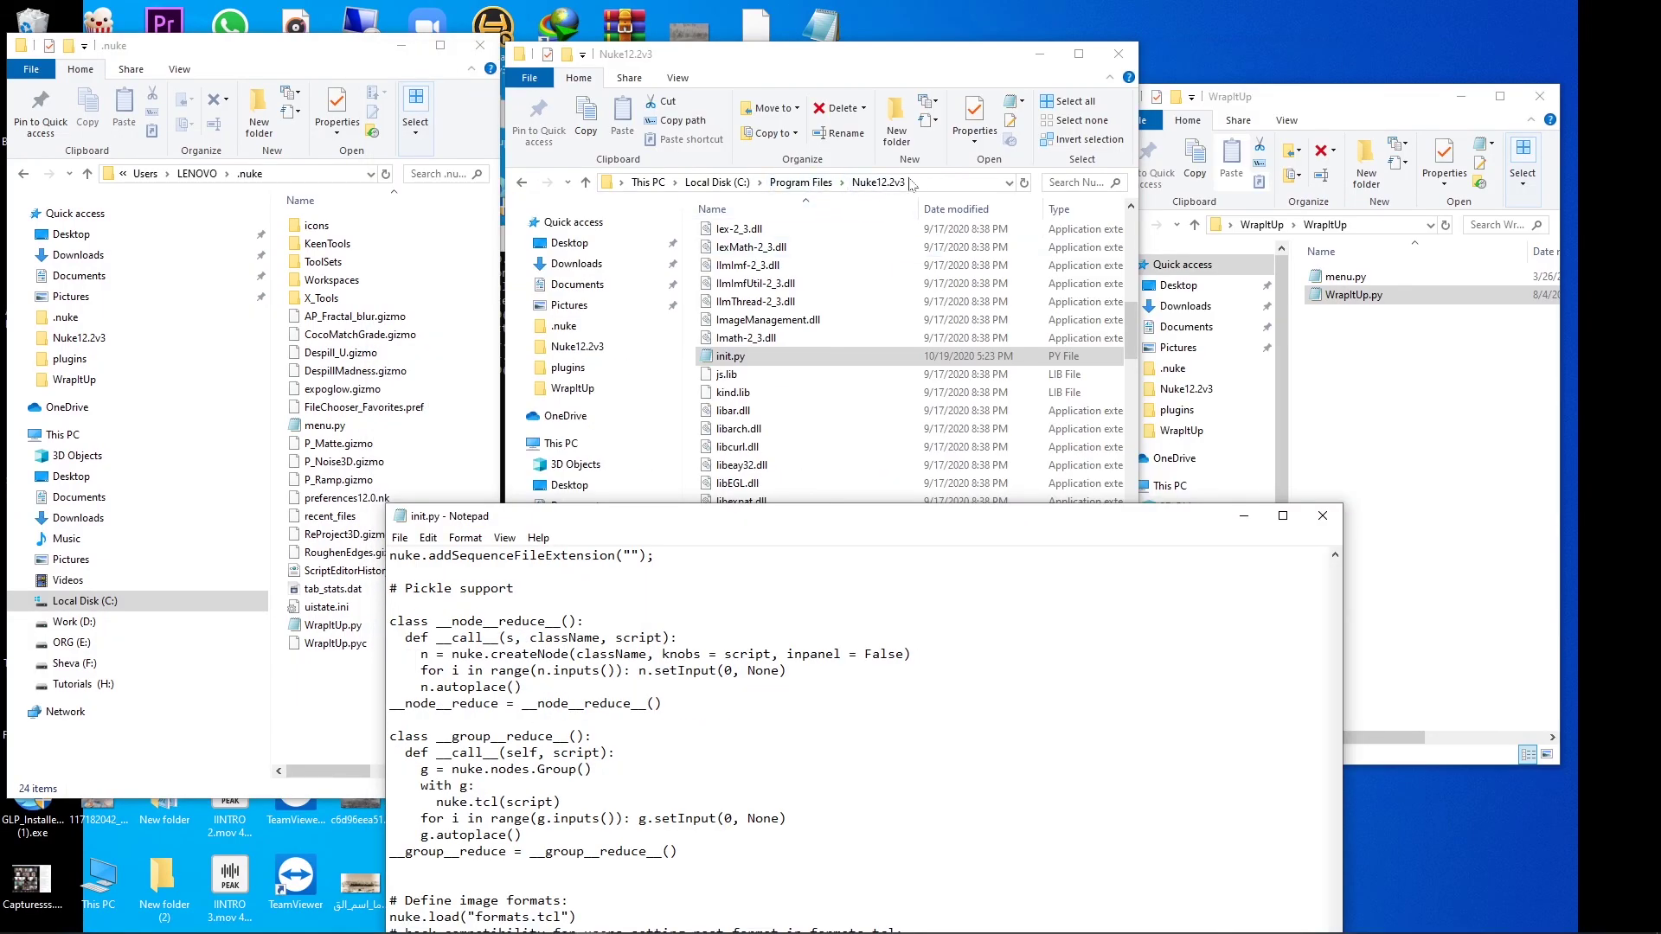
pyautogui.moveTo(726, 528); pyautogui.dragTo(757, 138)
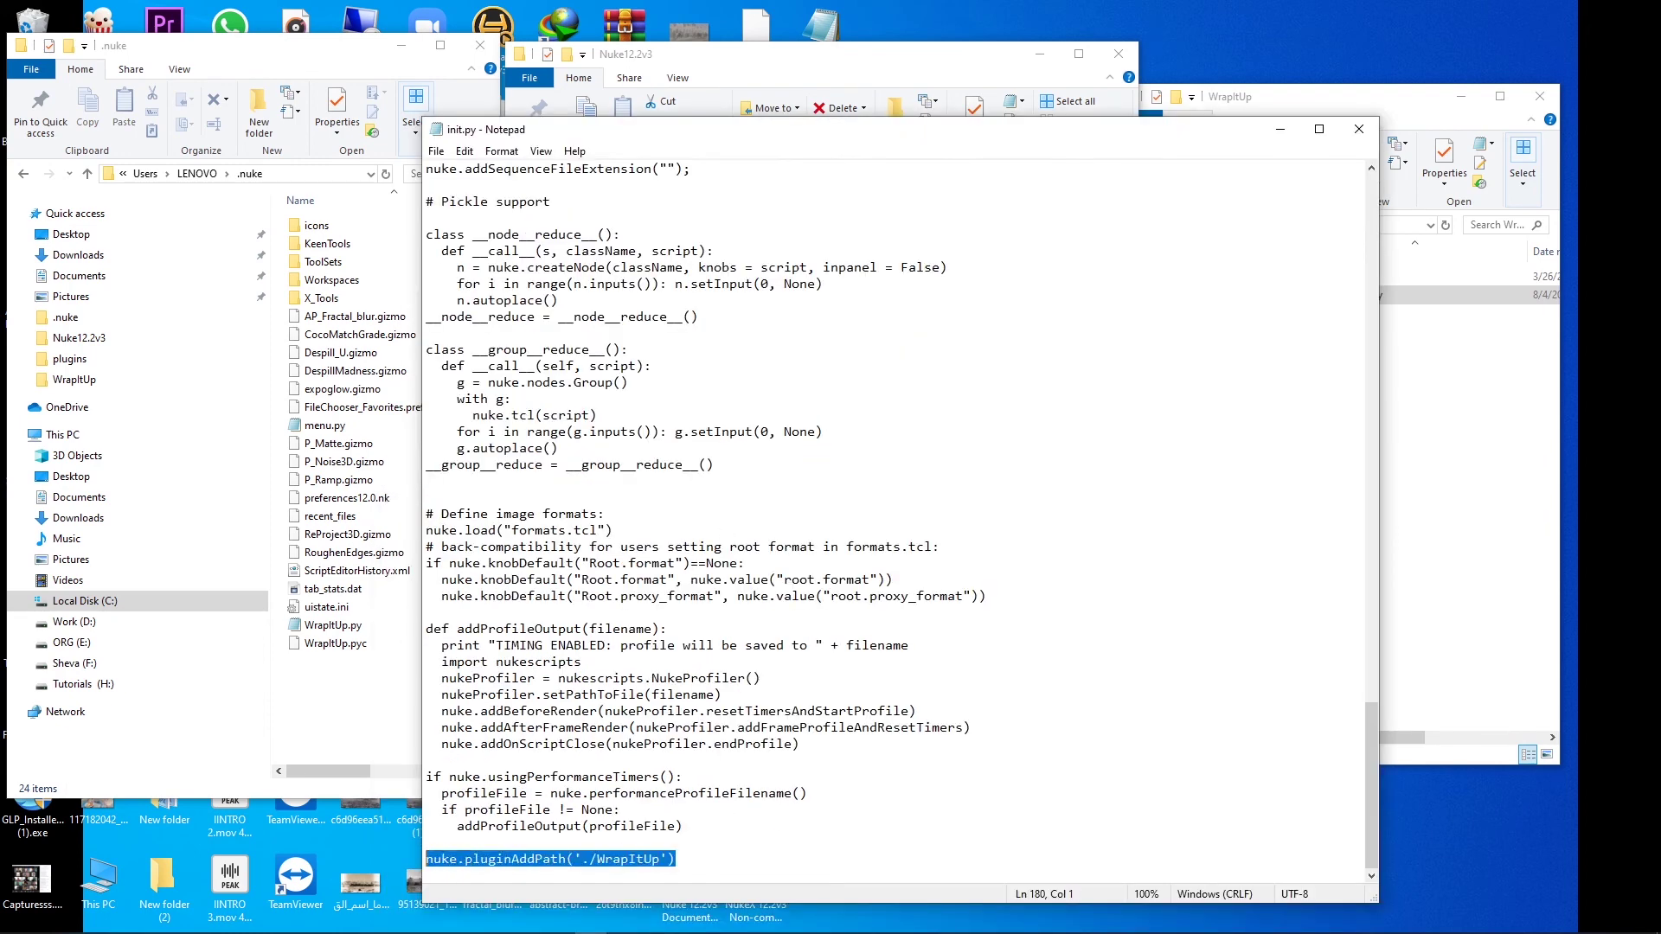
pyautogui.click(619, 859)
pyautogui.moveTo(662, 859); pyautogui.dragTo(597, 859)
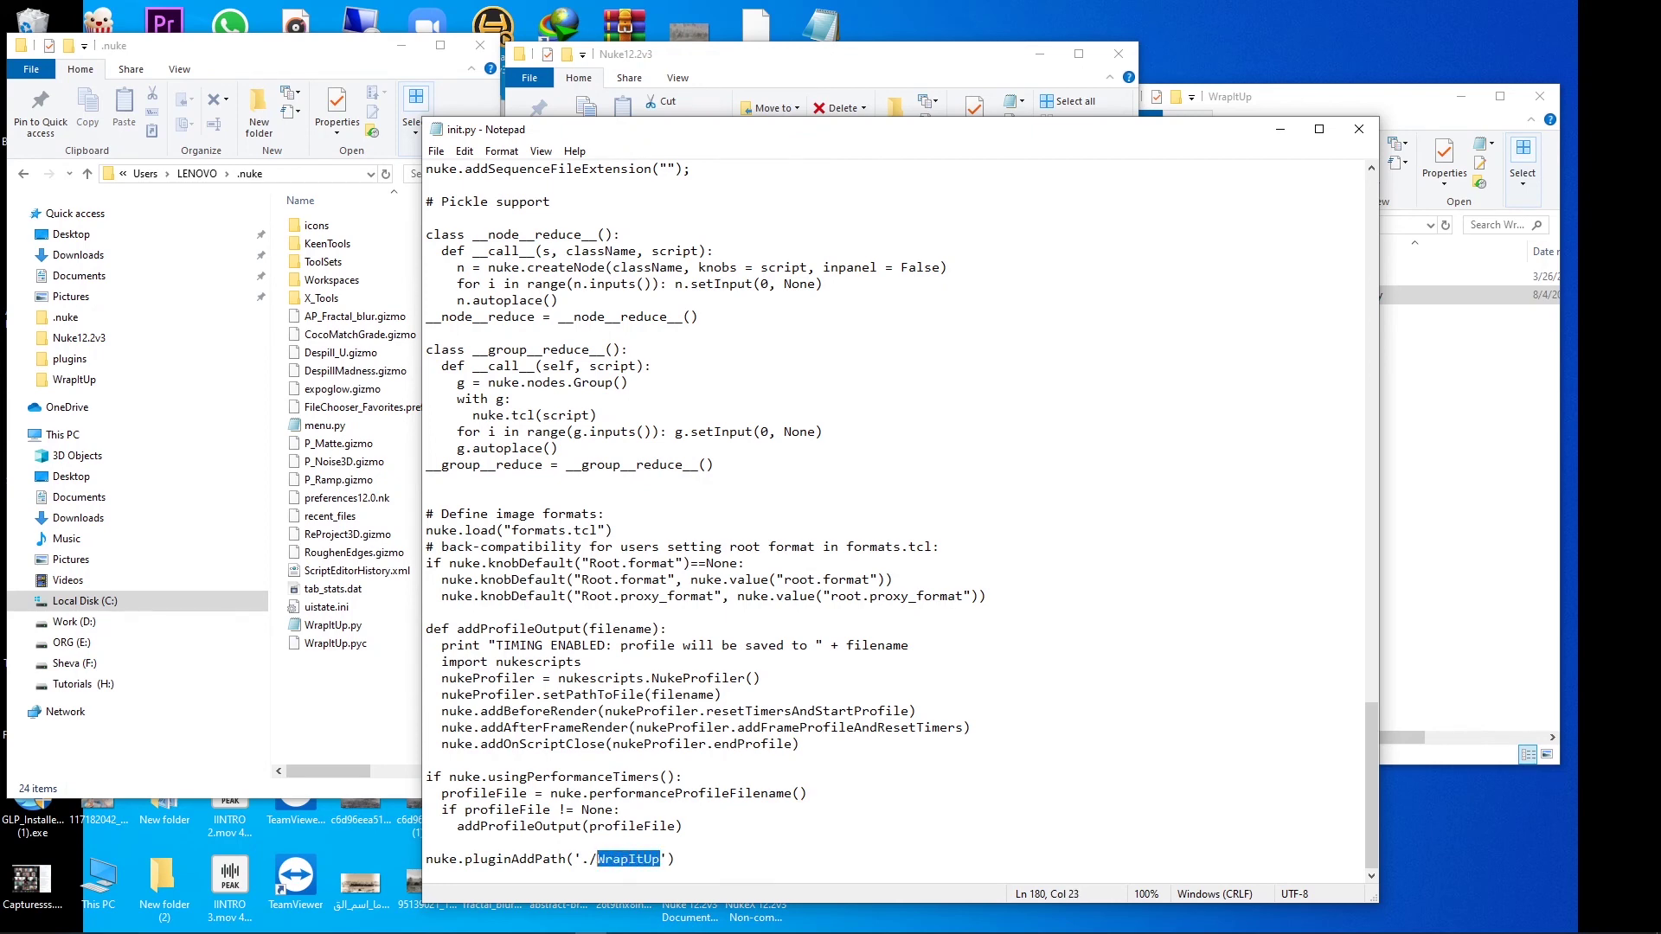
pyautogui.click(1359, 129)
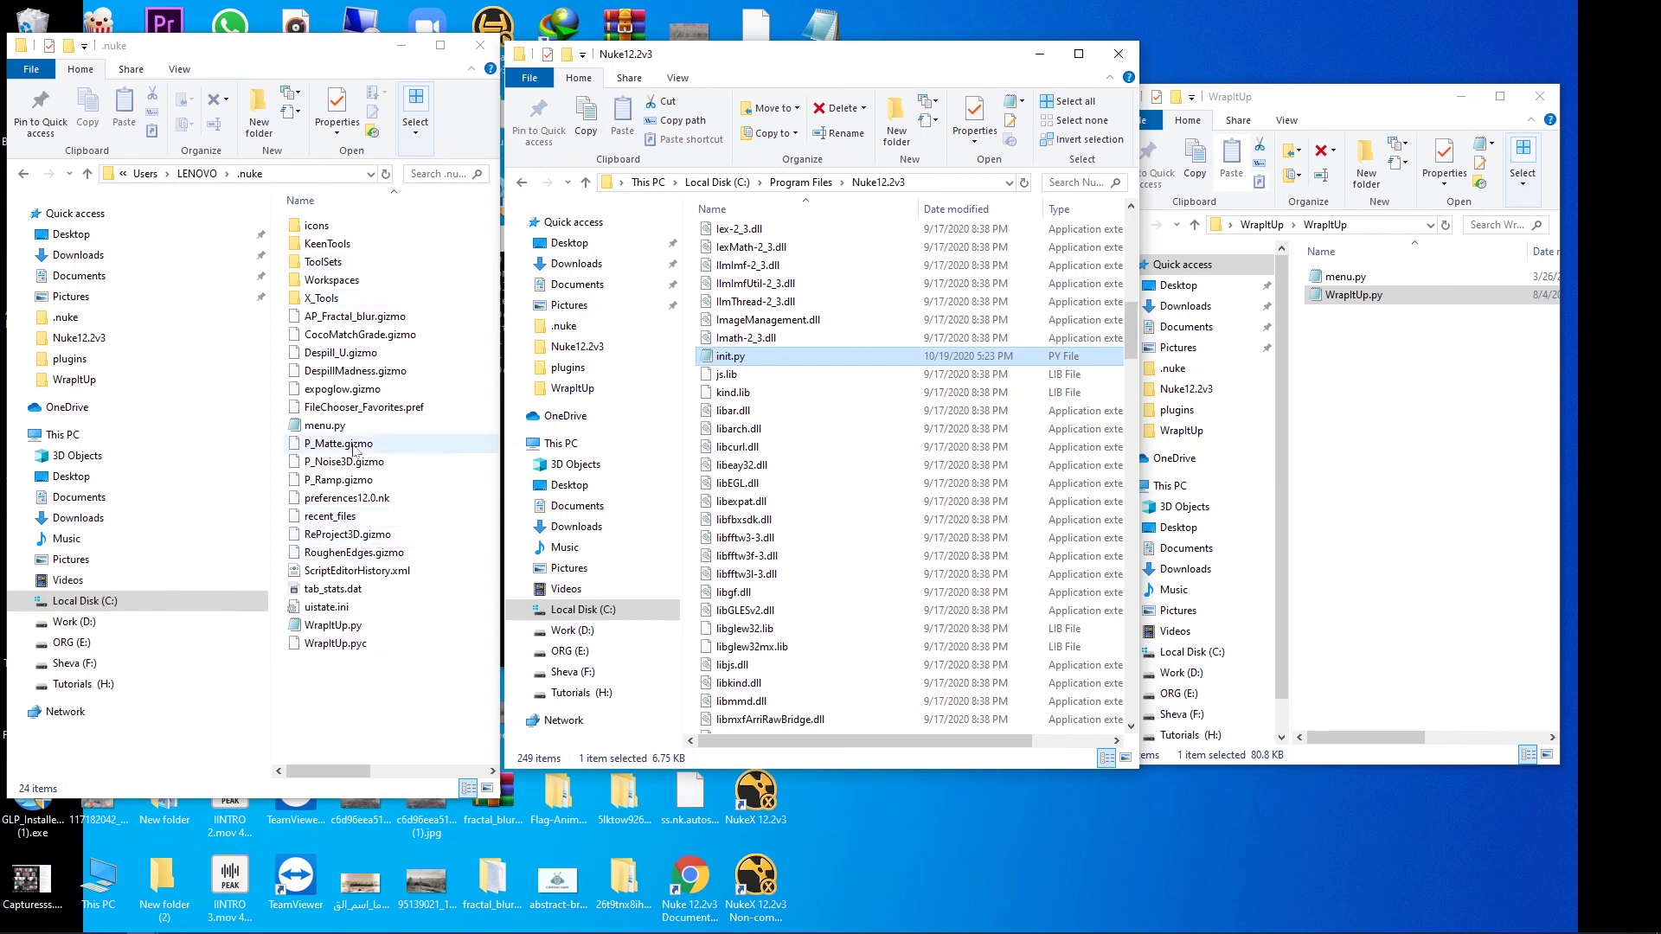
# Step: Reveal the full path of the .nuke user folder and inspect it
pyautogui.click(360, 689)
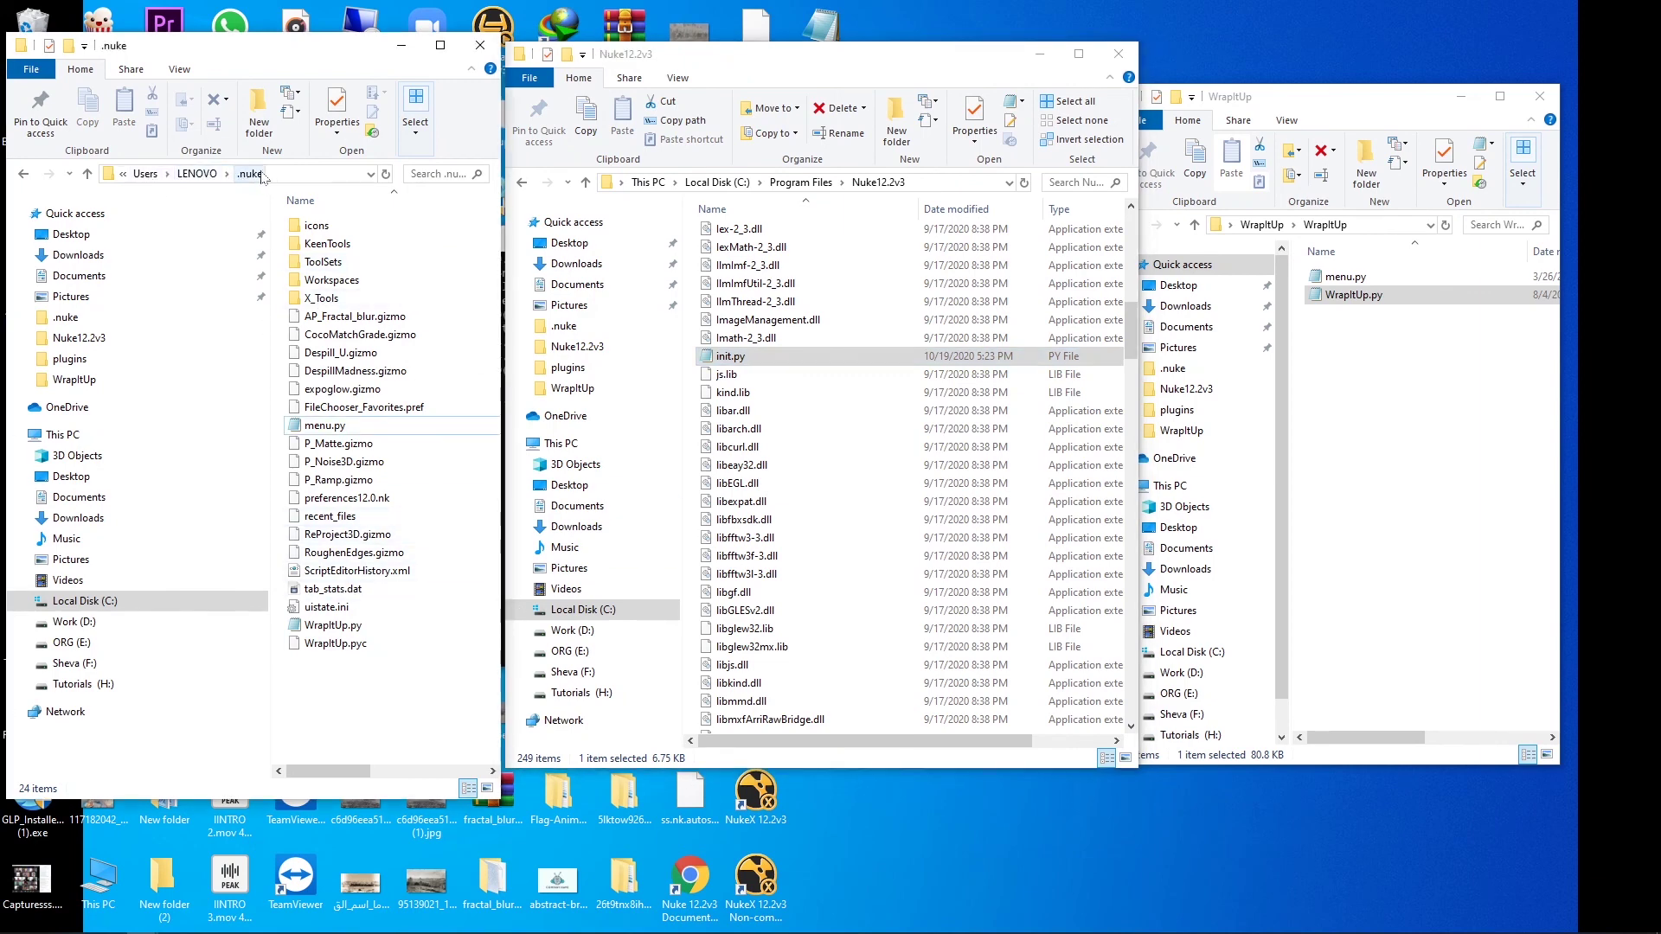
pyautogui.click(299, 174)
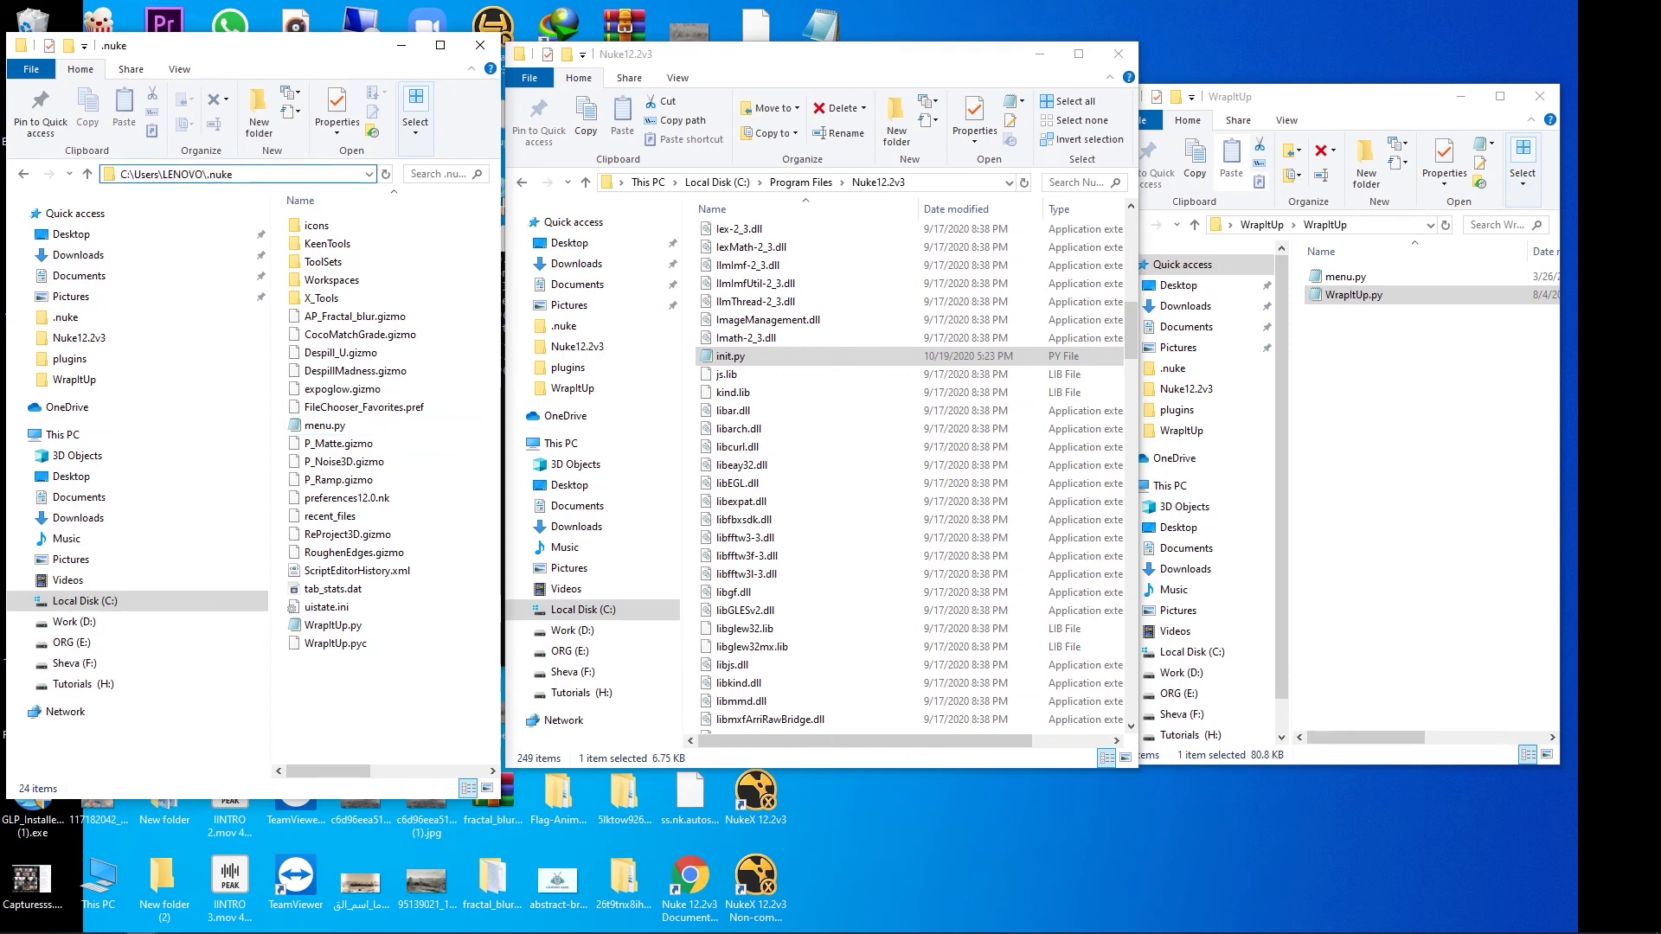
pyautogui.click(209, 173)
pyautogui.moveTo(209, 174); pyautogui.dragTo(151, 198)
pyautogui.click(199, 174)
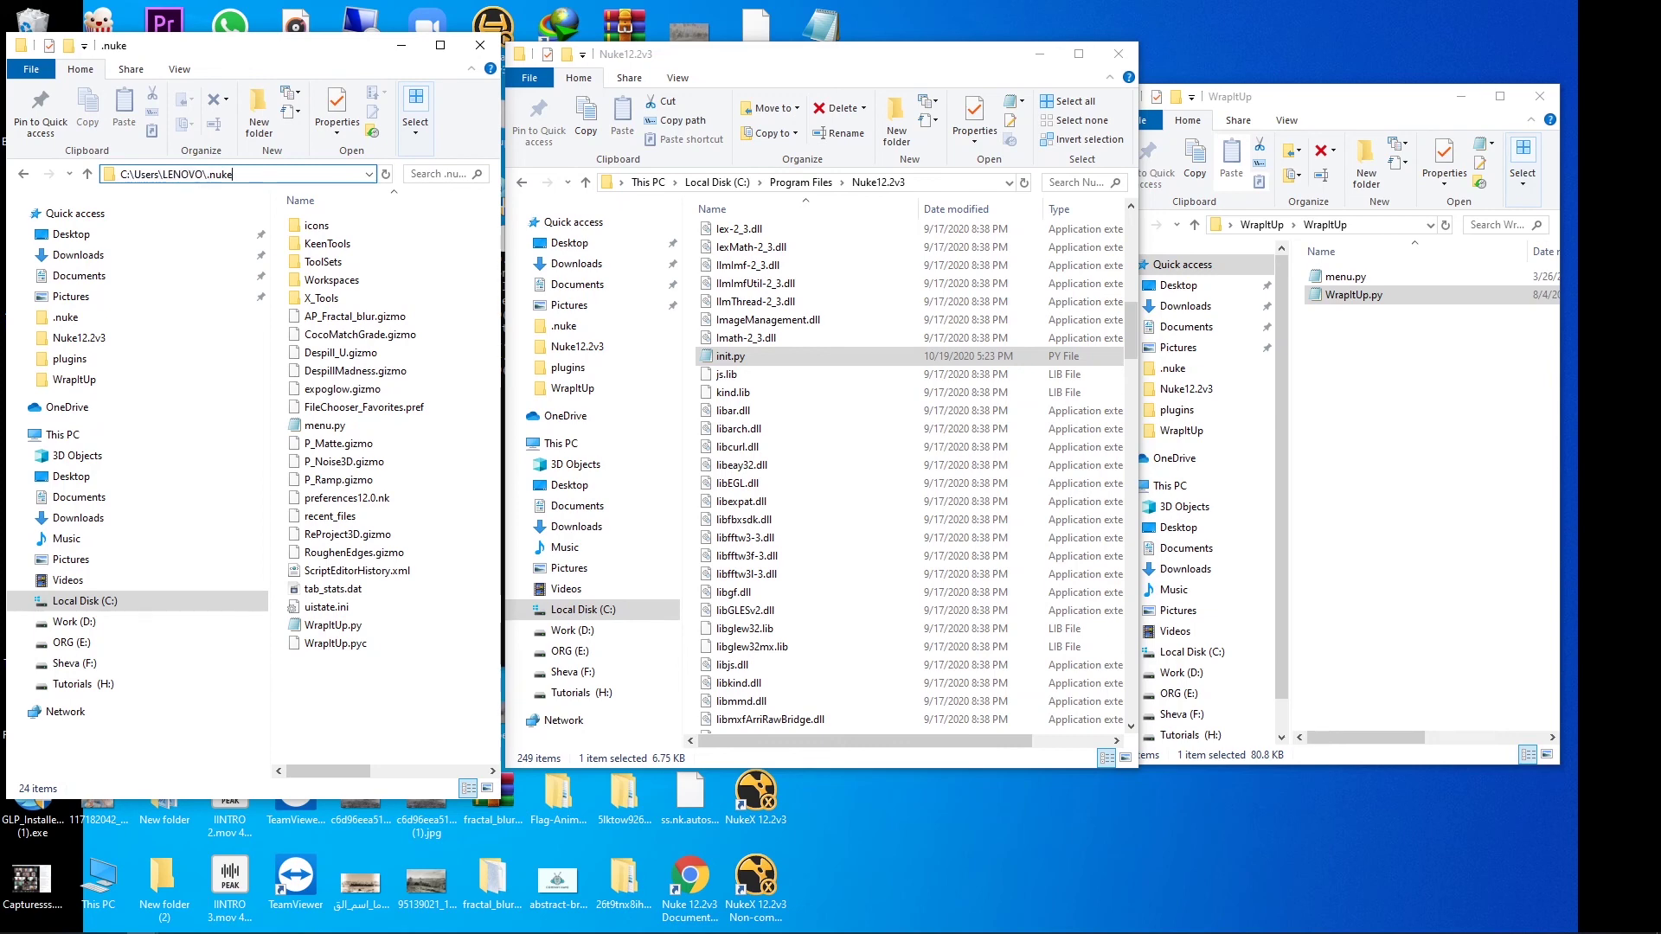
# Step: Open menu.py from the .nuke folder in Notepad, shrink its window beside the other folders, and examine its WrapItUp command
pyautogui.click(327, 427)
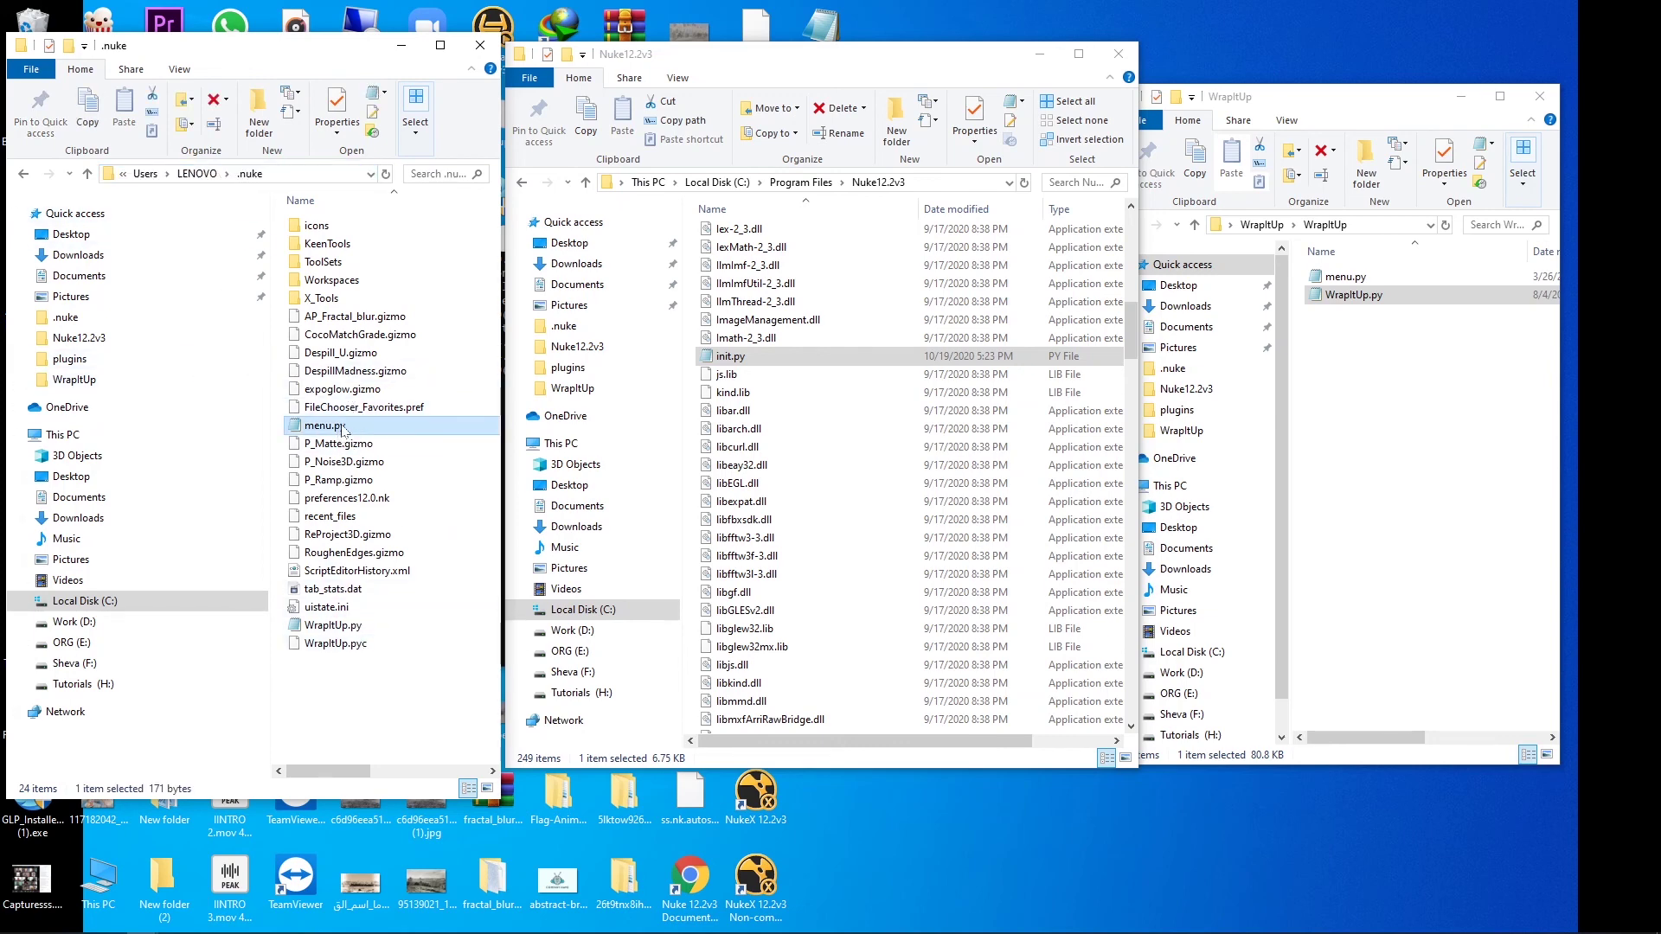
pyautogui.doubleClick(344, 426)
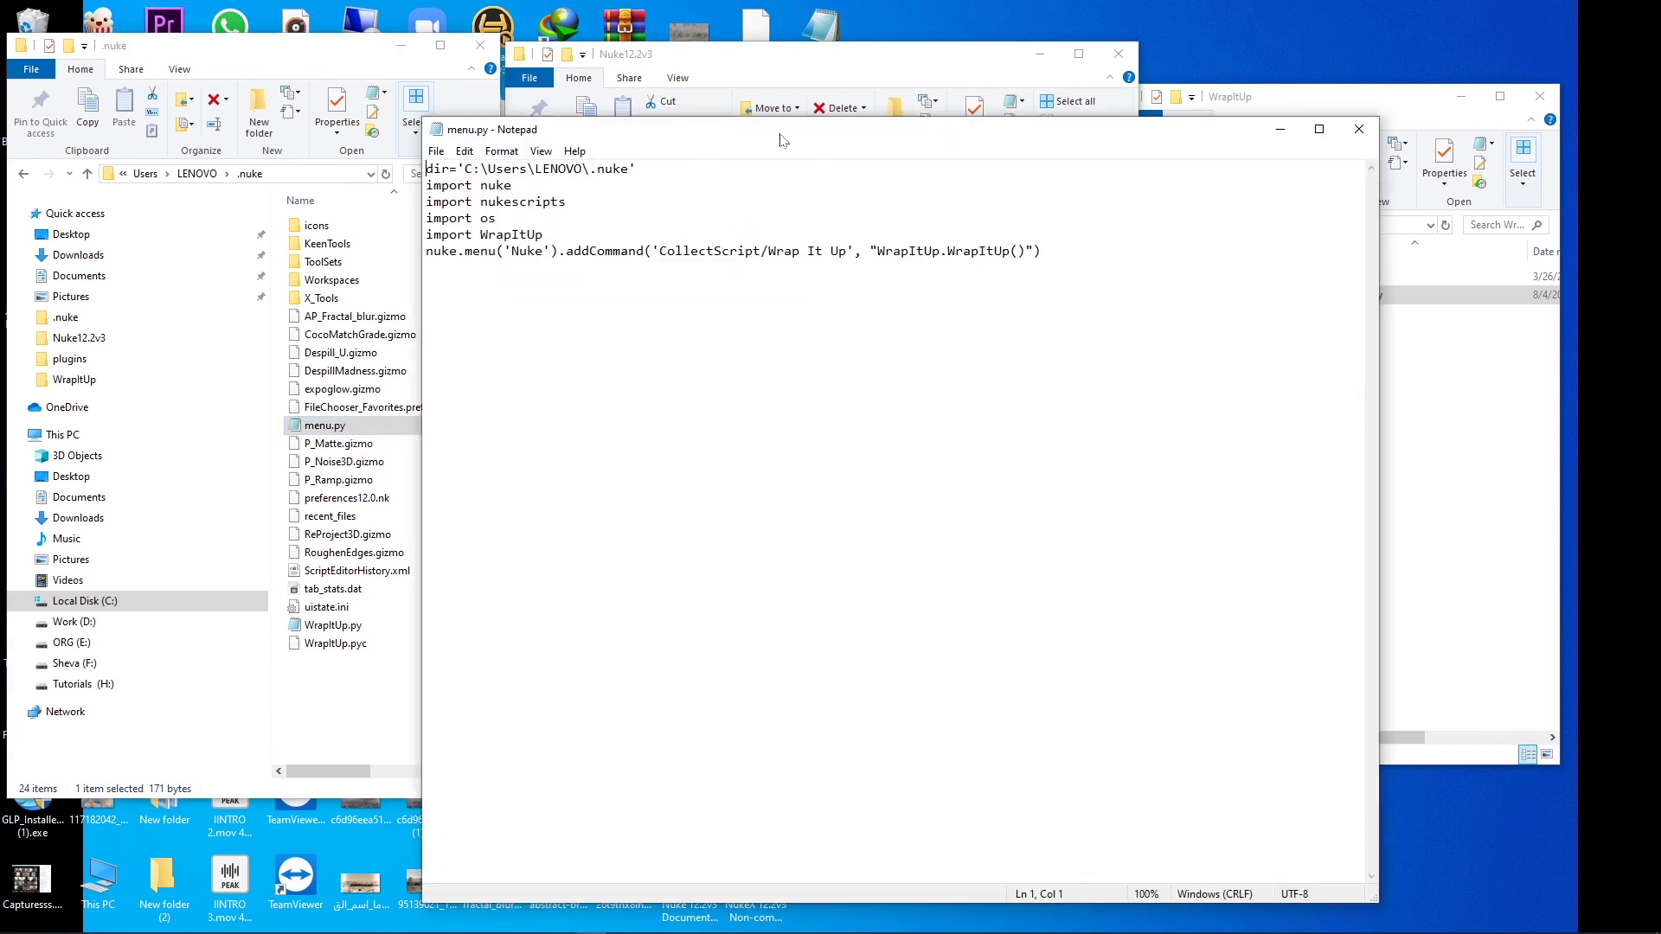
pyautogui.moveTo(749, 130); pyautogui.dragTo(463, 75)
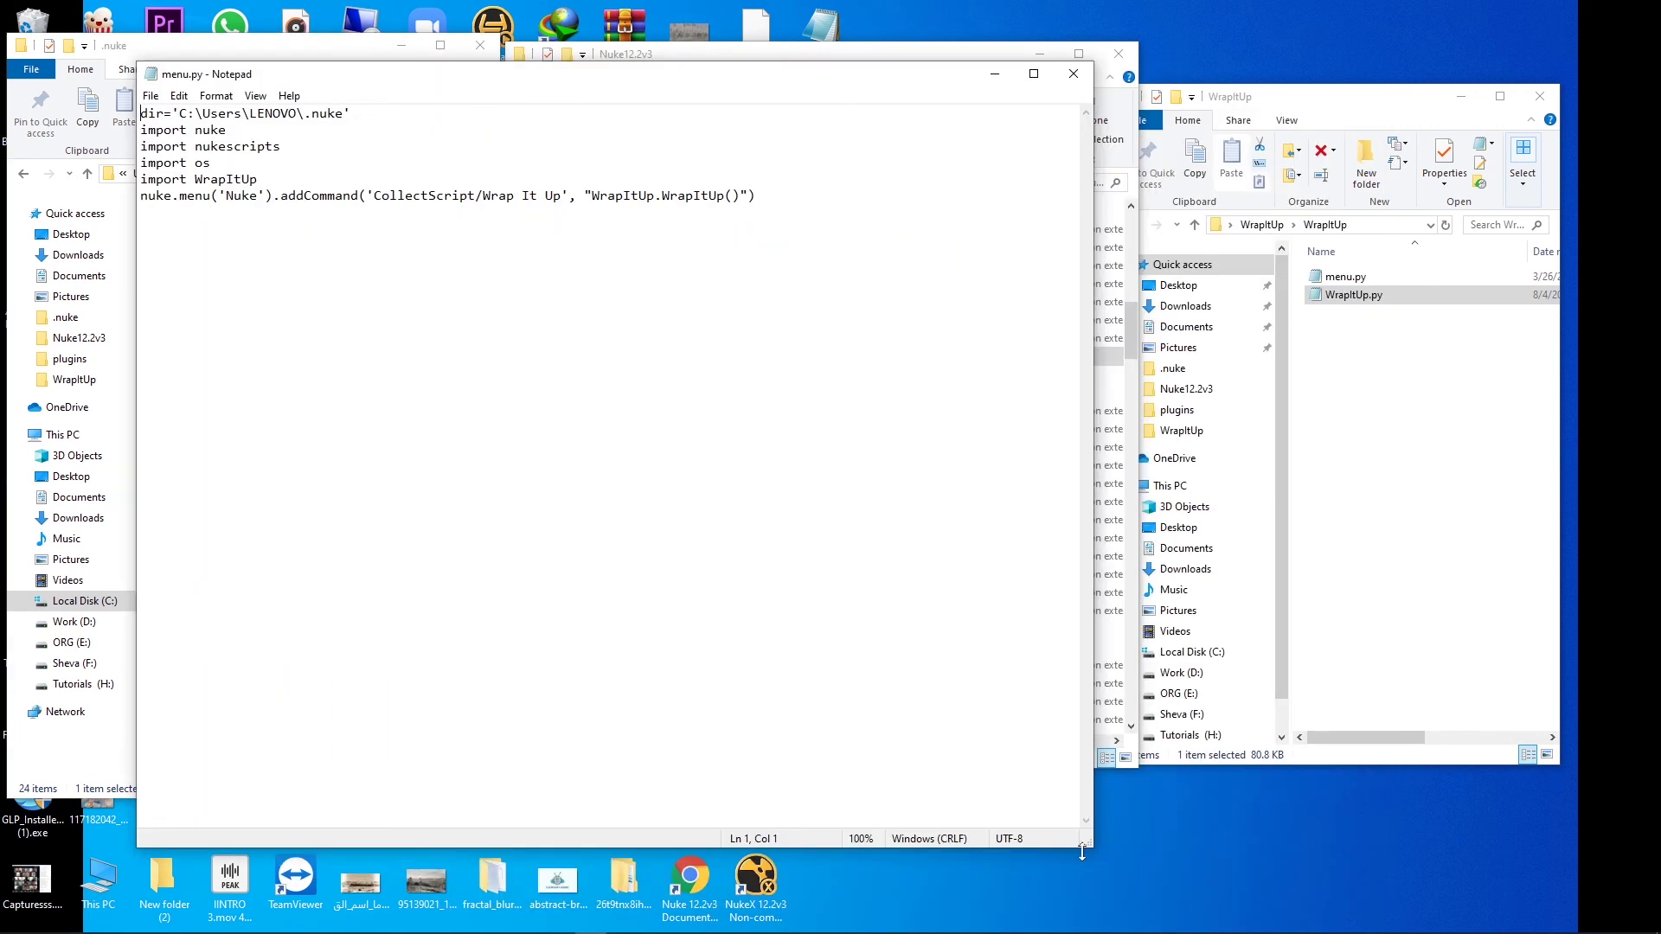
pyautogui.moveTo(1080, 853); pyautogui.dragTo(673, 805)
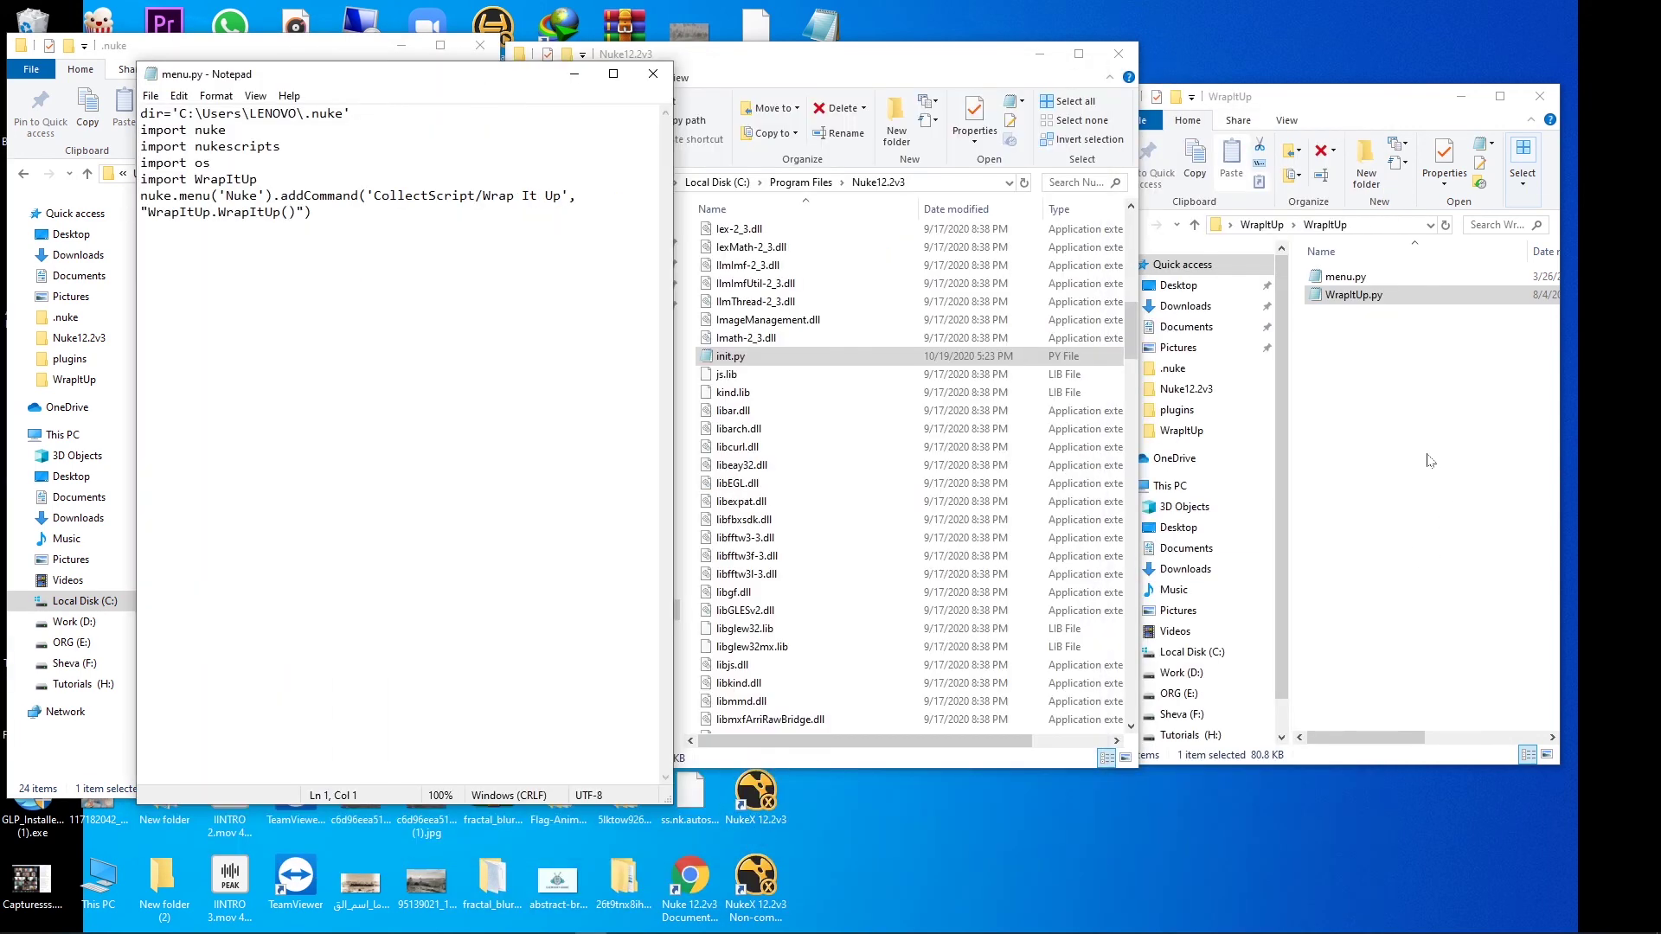
pyautogui.click(1345, 276)
pyautogui.moveTo(313, 212); pyautogui.dragTo(156, 196)
pyautogui.click(1430, 459)
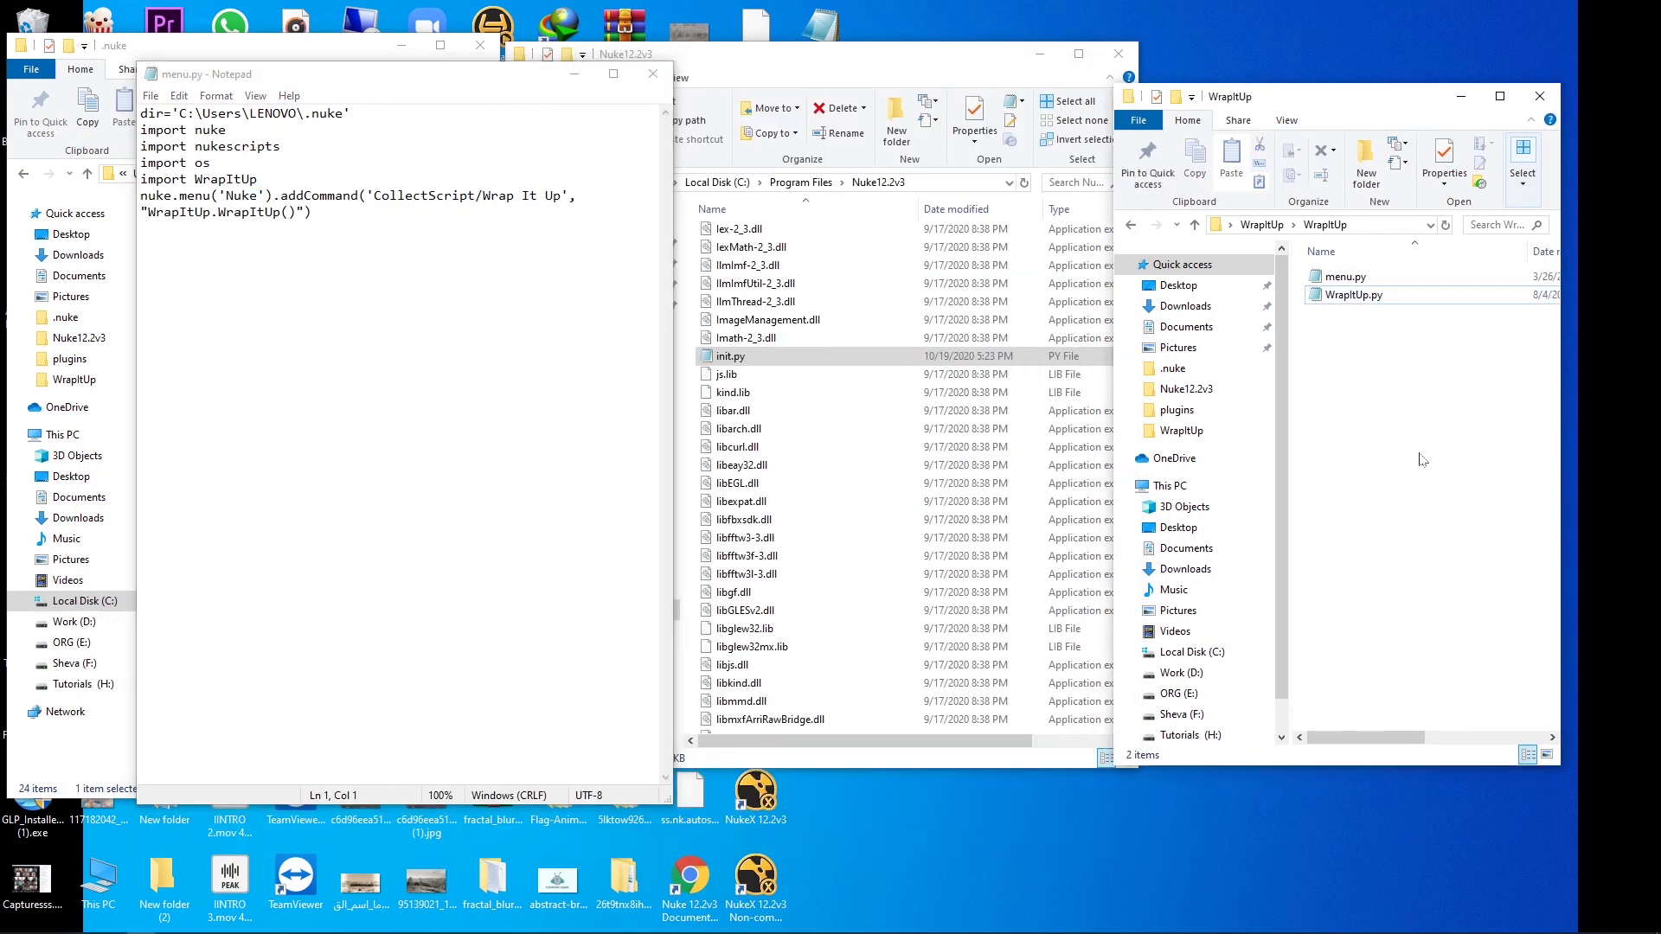
# Step: Open menu.py from the WrapItUp folder, copy all of its text, and close it
pyautogui.click(1375, 279)
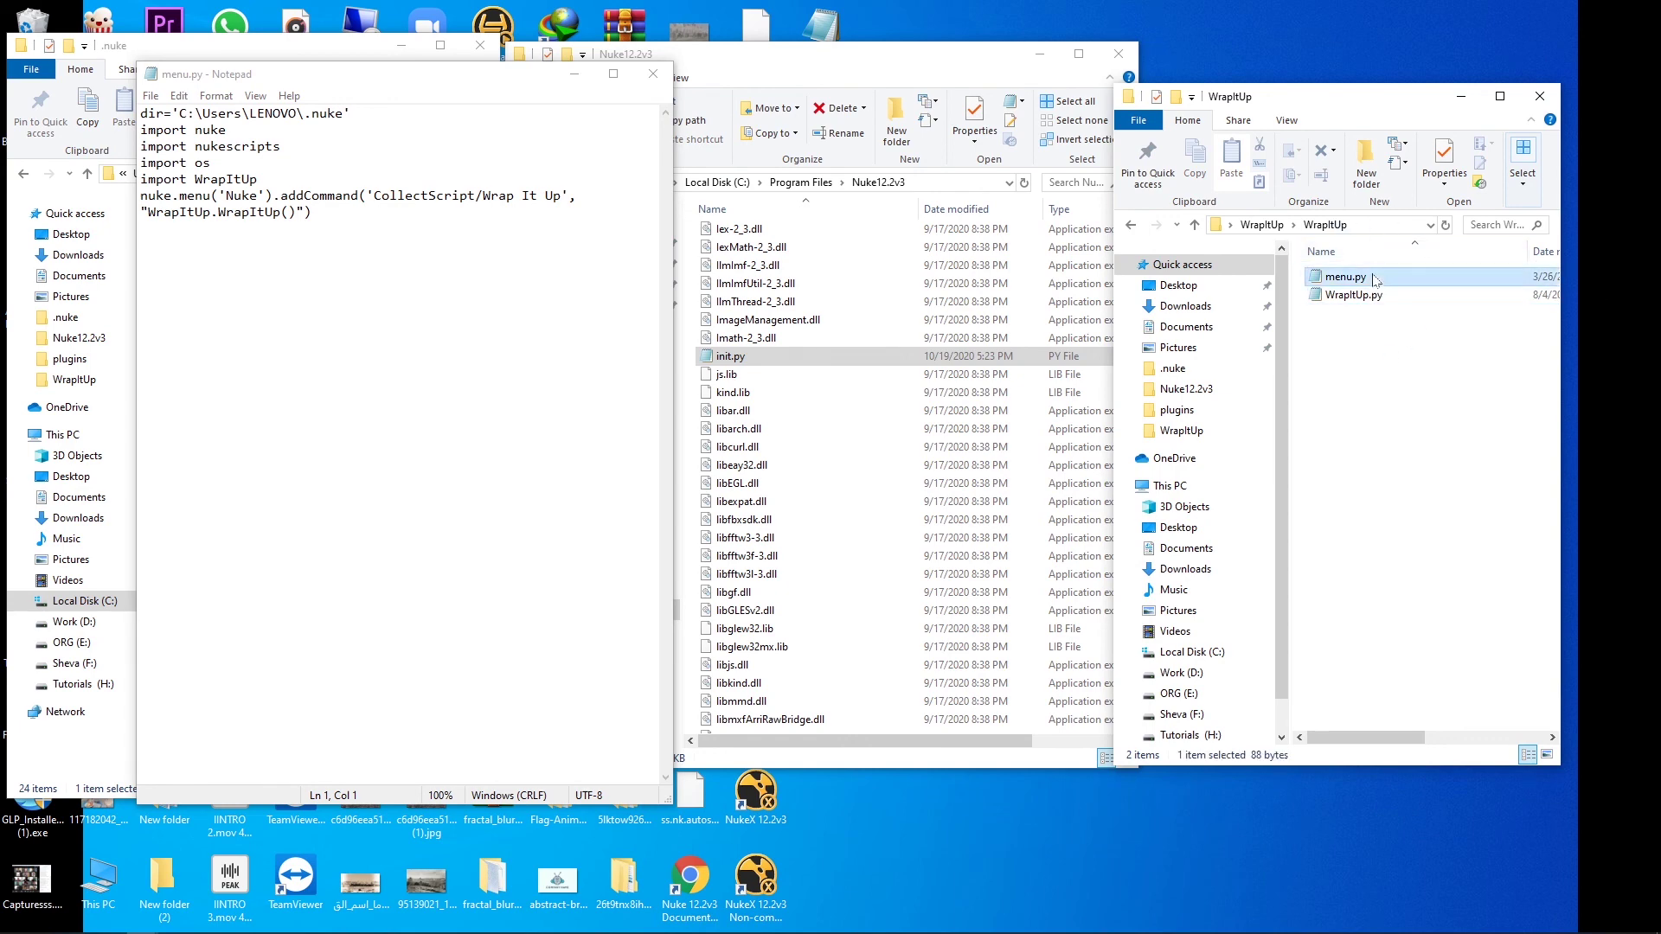
pyautogui.doubleClick(1375, 279)
pyautogui.moveTo(834, 129); pyautogui.dragTo(1041, 251)
pyautogui.hotkey('ctrl', 'a')
pyautogui.moveTo(1167, 263); pyautogui.dragTo(1074, 245)
pyautogui.click(1471, 235)
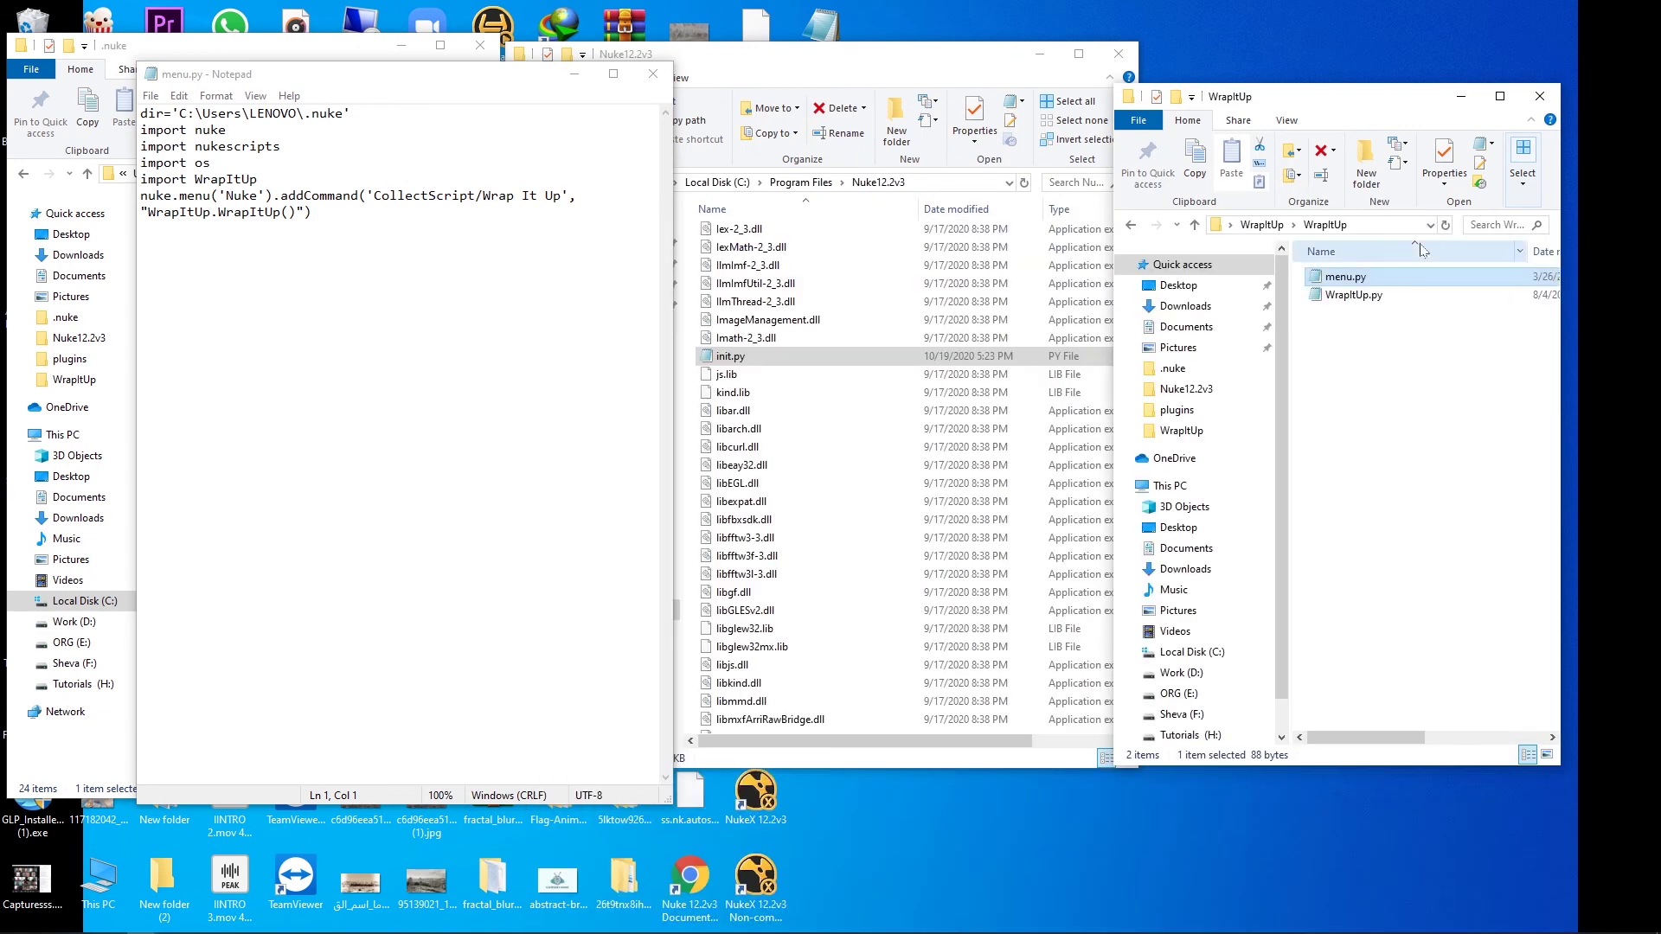
# Step: Paste WrapItUp's import and Extra/Wrap It Up command lines at the end of the .nuke folder's menu.py, after a blank line
pyautogui.click(141, 228)
pyautogui.moveTo(313, 212); pyautogui.dragTo(157, 196)
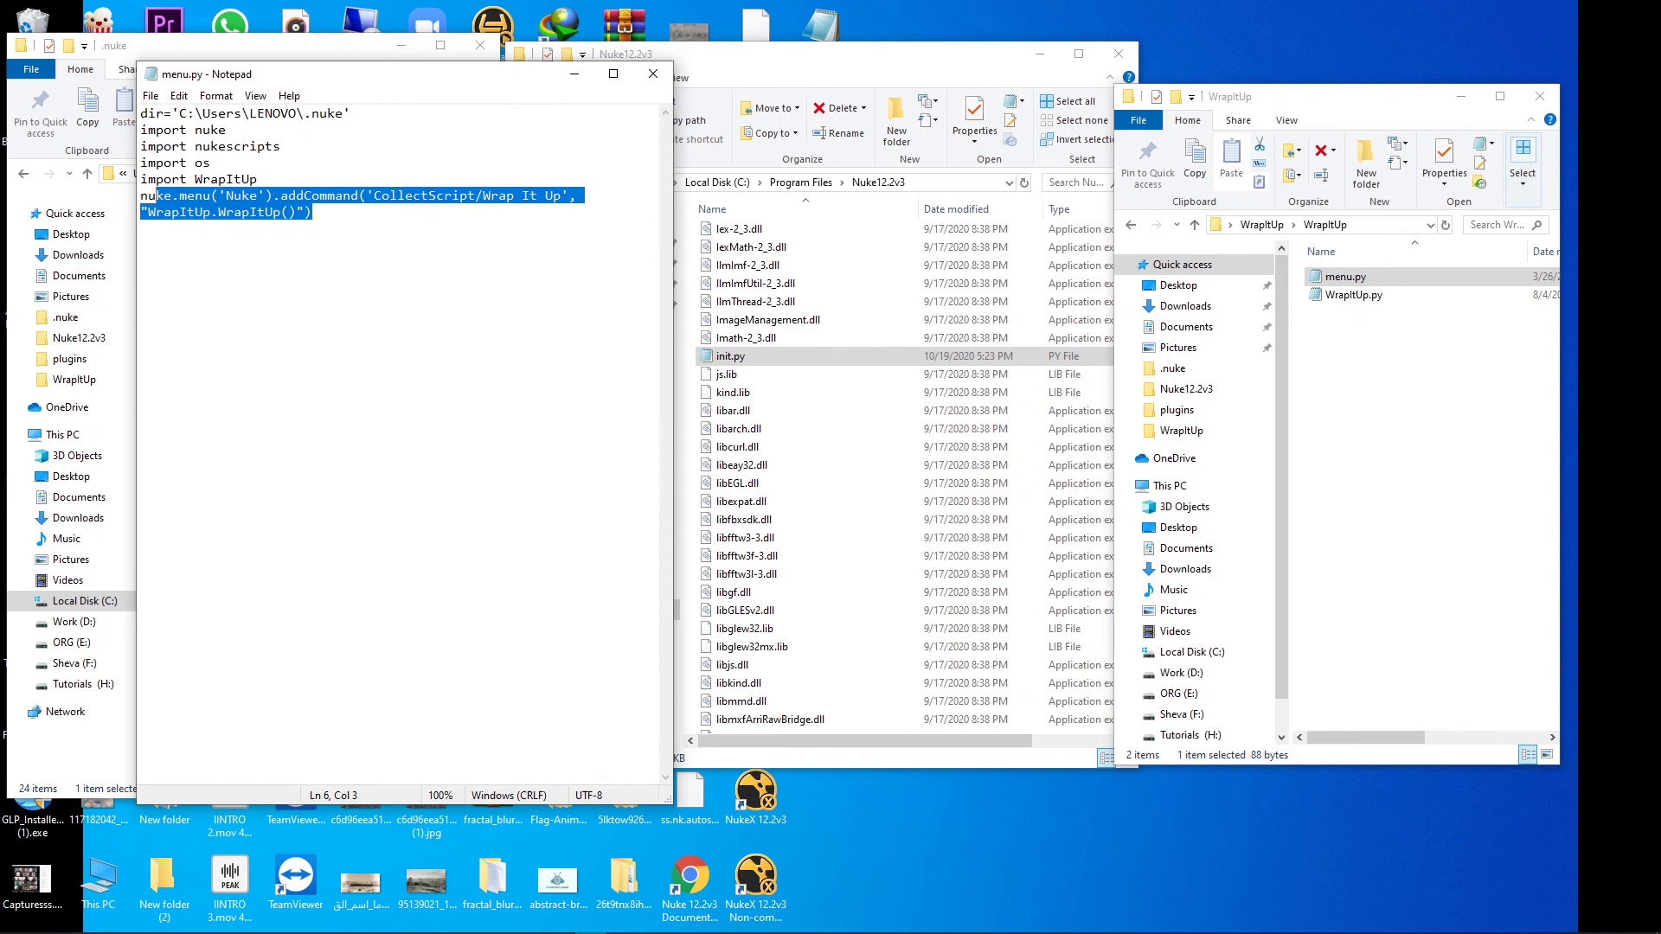
pyautogui.click(141, 212)
pyautogui.hotkey('shift', 'Up')
pyautogui.hotkey('shift', 'Up')
pyautogui.click(312, 212)
pyautogui.press('Return')
pyautogui.press('Return')
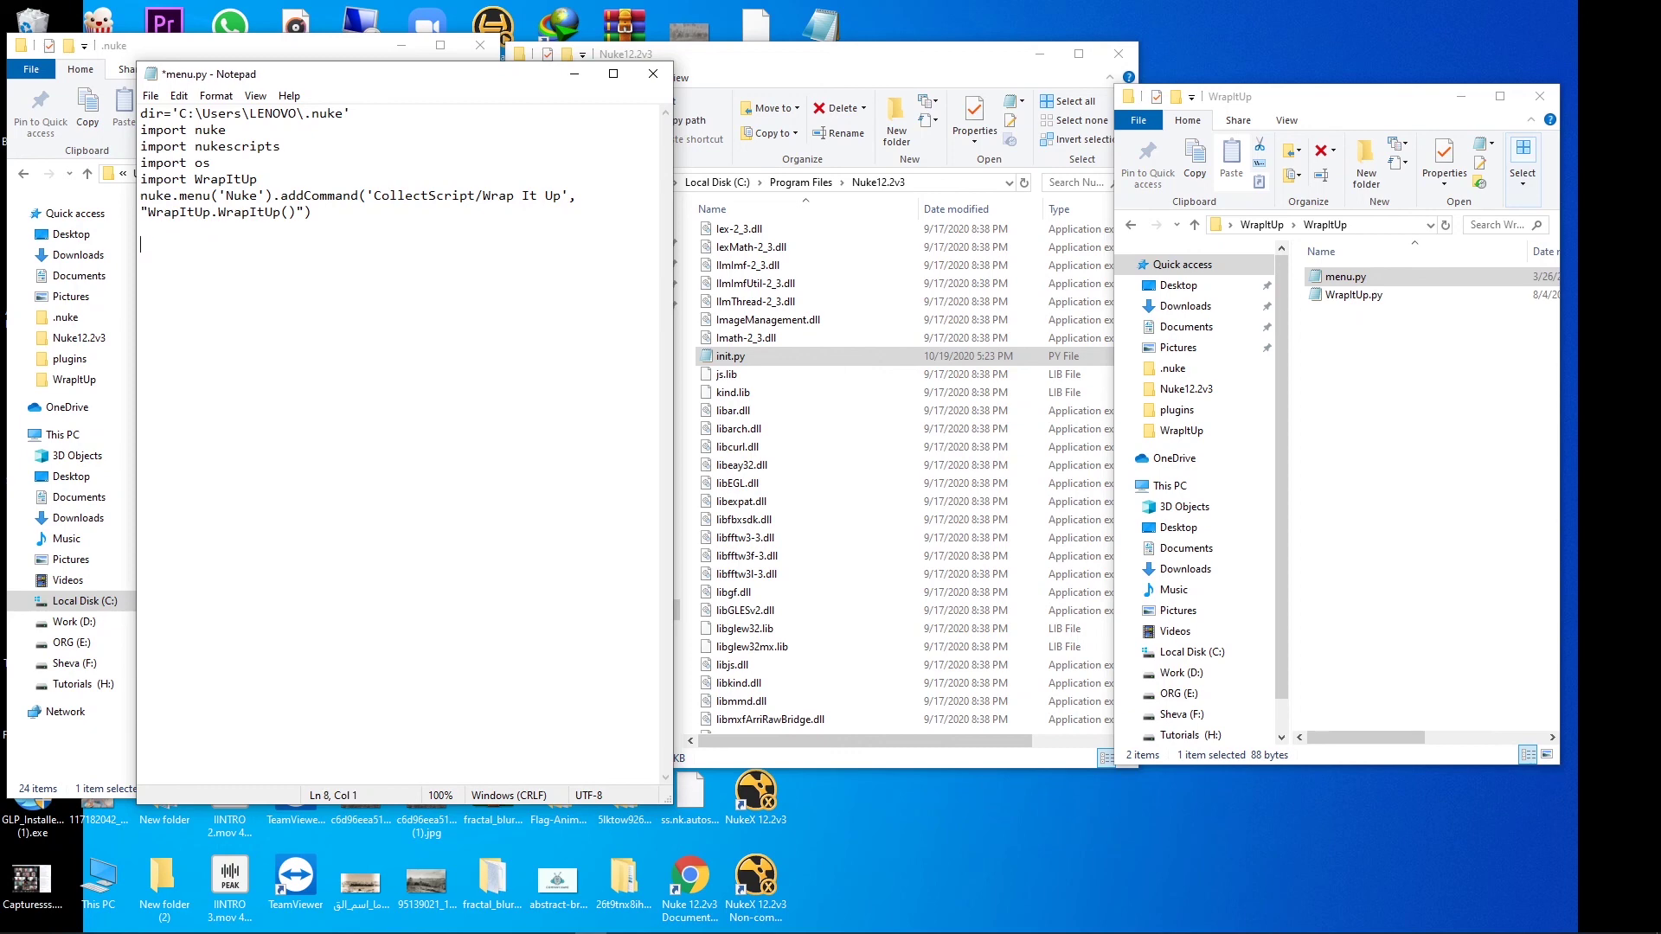
pyautogui.hotkey('ctrl', 'v')
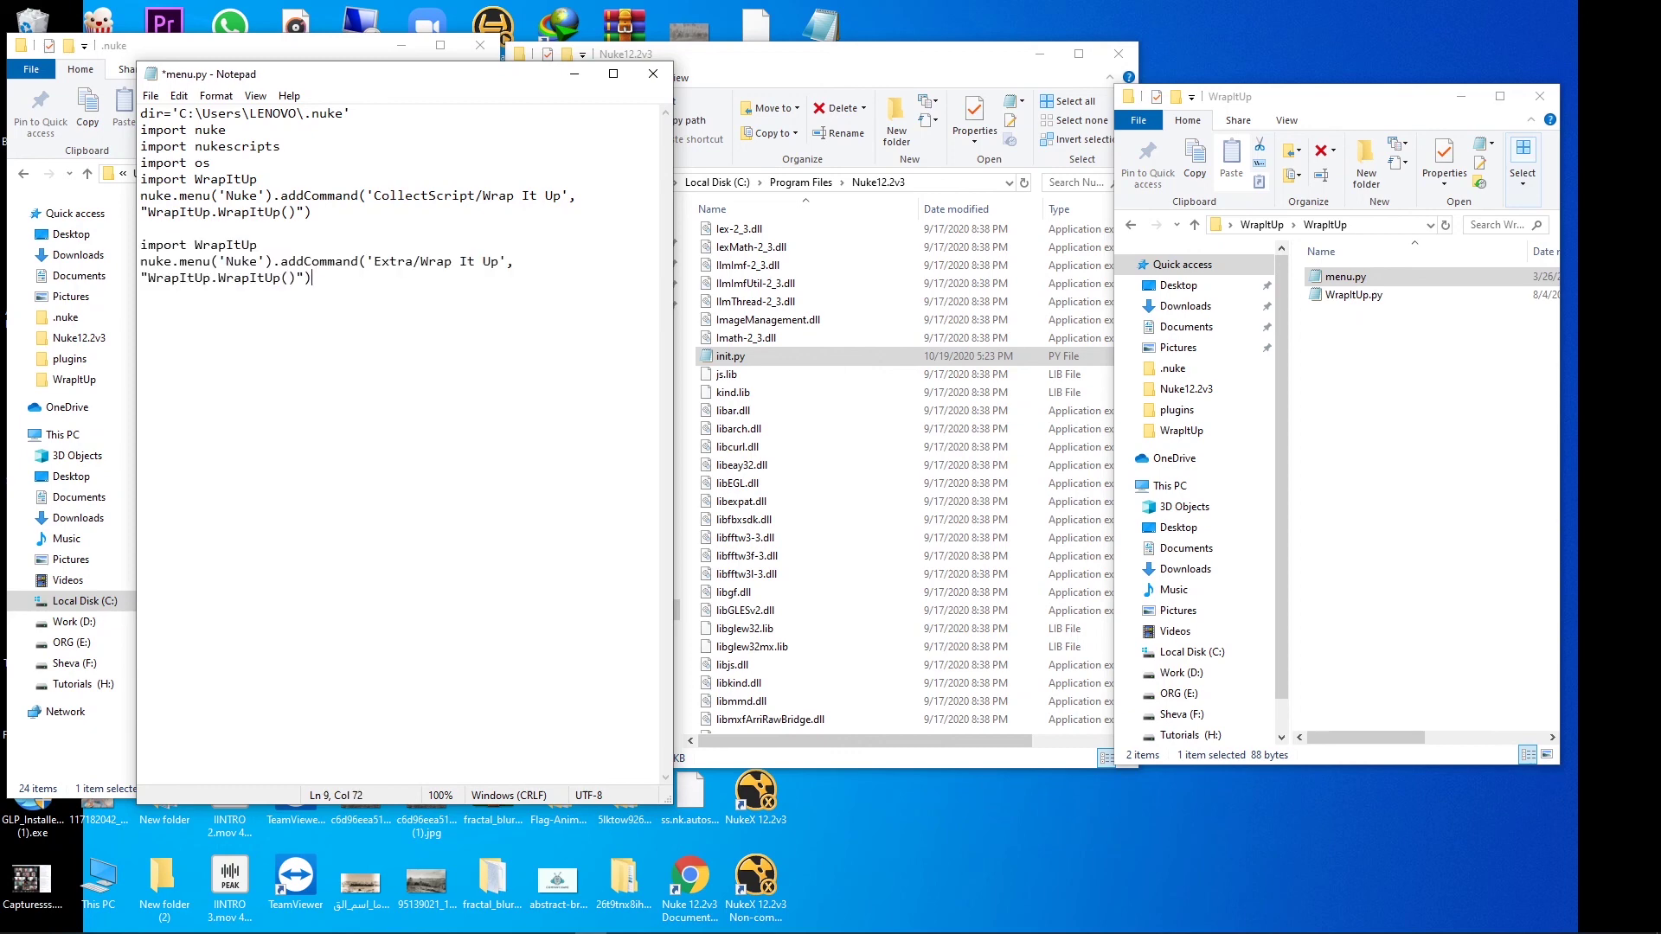
# Step: Select Extra in the pasted command, compare it with the CollectScript > Wrap It Up entry in NukeX, and return to menu.py
pyautogui.hotkey('shift', 'Right')
pyautogui.hotkey('shift', 'Right')
pyautogui.hotkey('shift', 'Right')
pyautogui.hotkey('shift', 'Right')
pyautogui.click(527, 921)
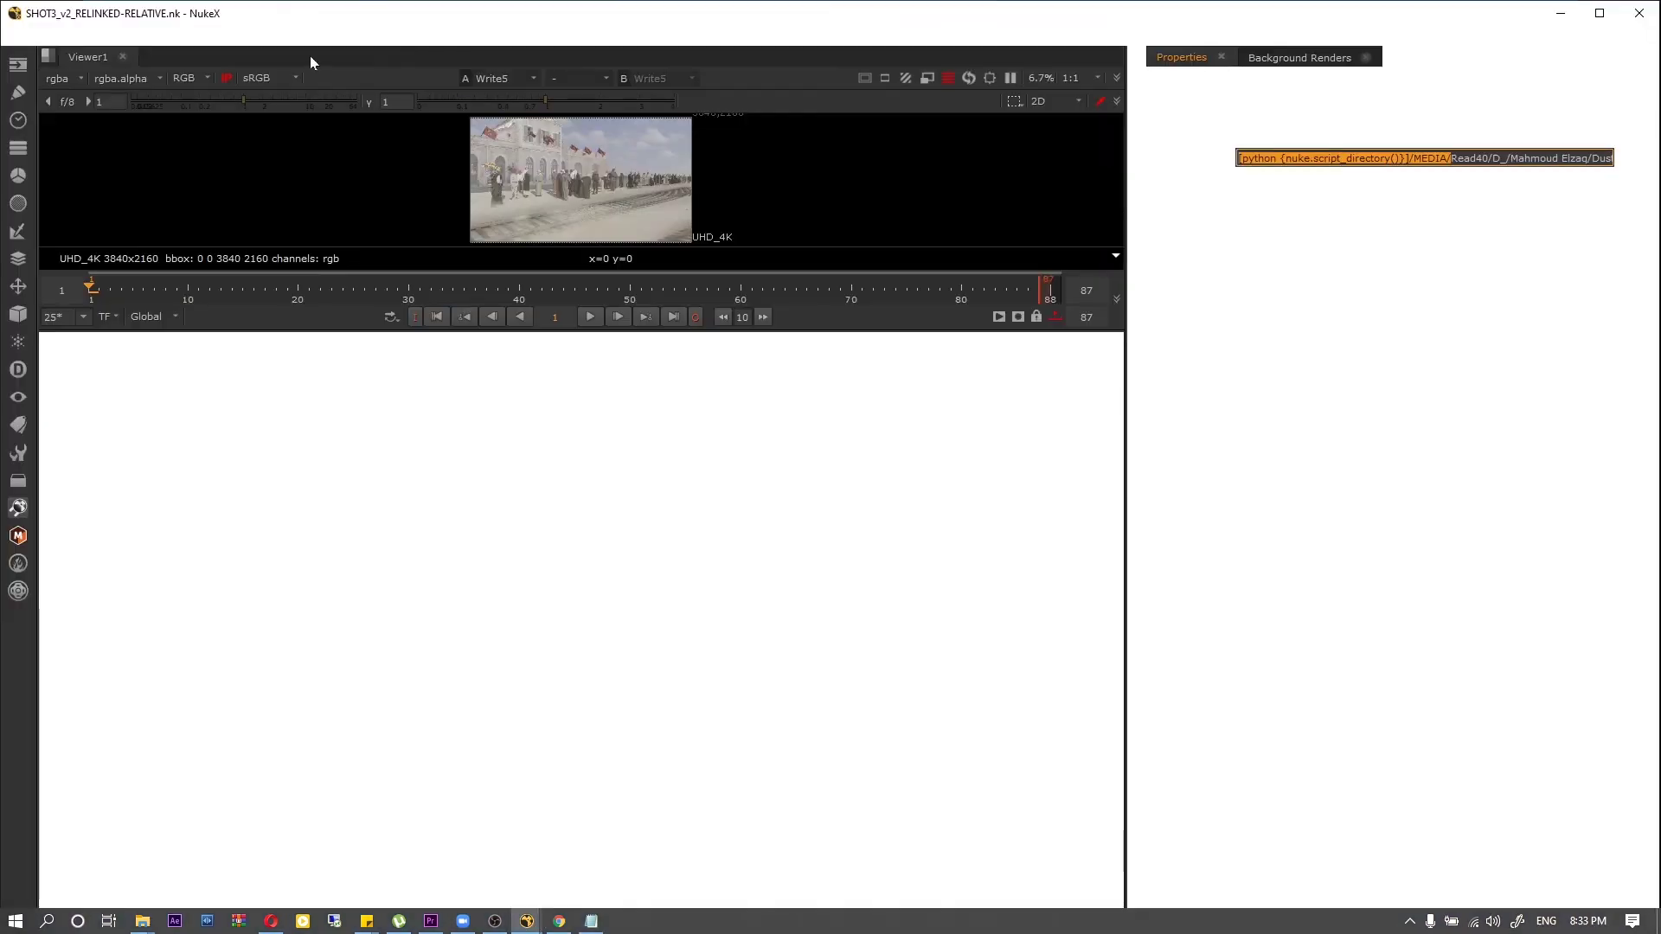
pyautogui.click(357, 35)
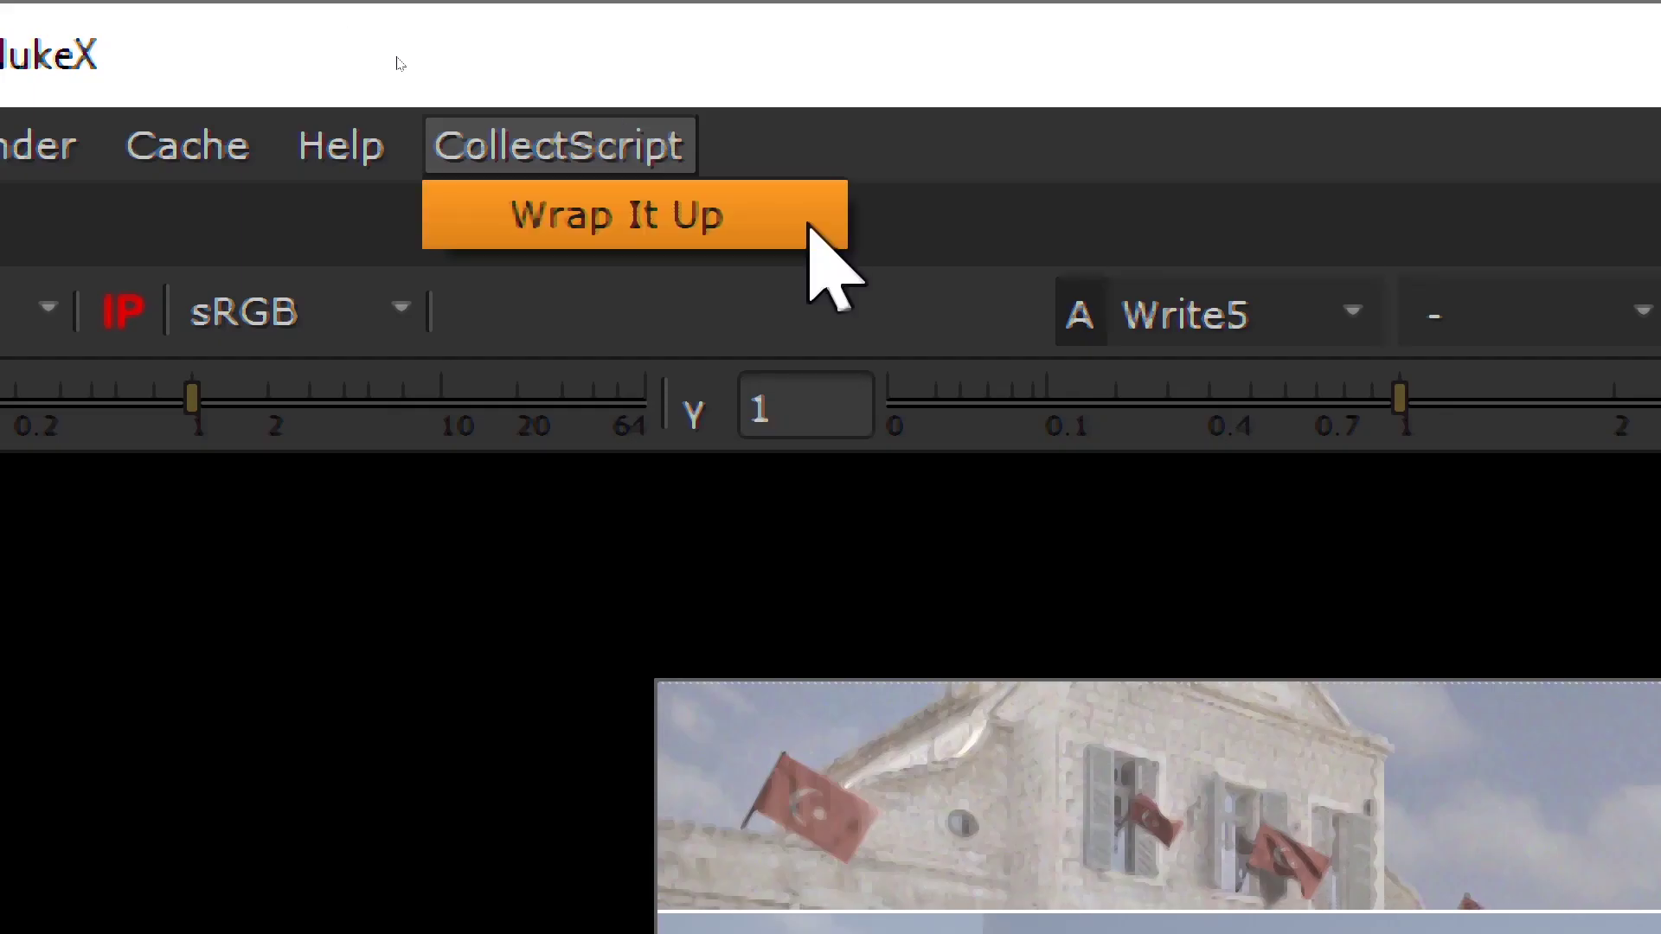
pyautogui.click(808, 226)
pyautogui.click(1561, 12)
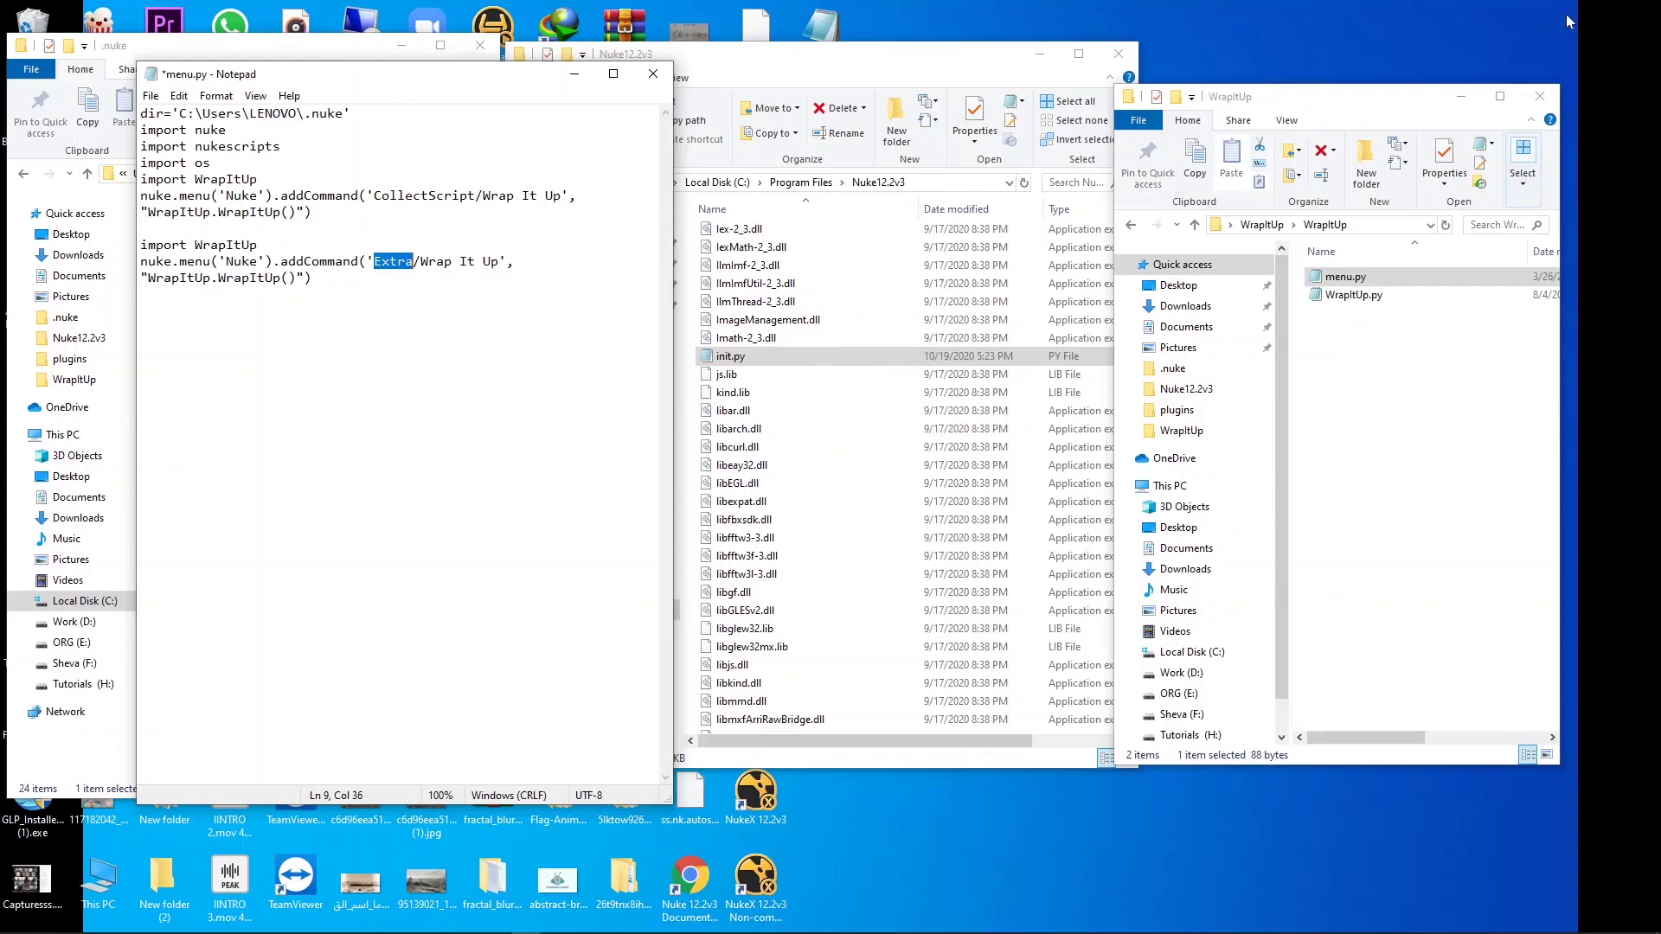
# Step: Examine the Extra menu name and Wrap It Up label in the pasted line against the existing command above it
pyautogui.write('Extra')
pyautogui.hotkey('shift', 'Left')
pyautogui.hotkey('shift', 'Left')
pyautogui.press('Right')
pyautogui.press('Right')
pyautogui.hotkey('shift', 'Right')
pyautogui.hotkey('shift', 'Right')
pyautogui.hotkey('shift', 'Right')
pyautogui.hotkey('shift', 'Right')
pyautogui.hotkey('shift', 'Right')
pyautogui.hotkey('shift', 'Right')
pyautogui.hotkey('shift', 'Right')
pyautogui.hotkey('shift', 'Right')
pyautogui.hotkey('shift', 'Right')
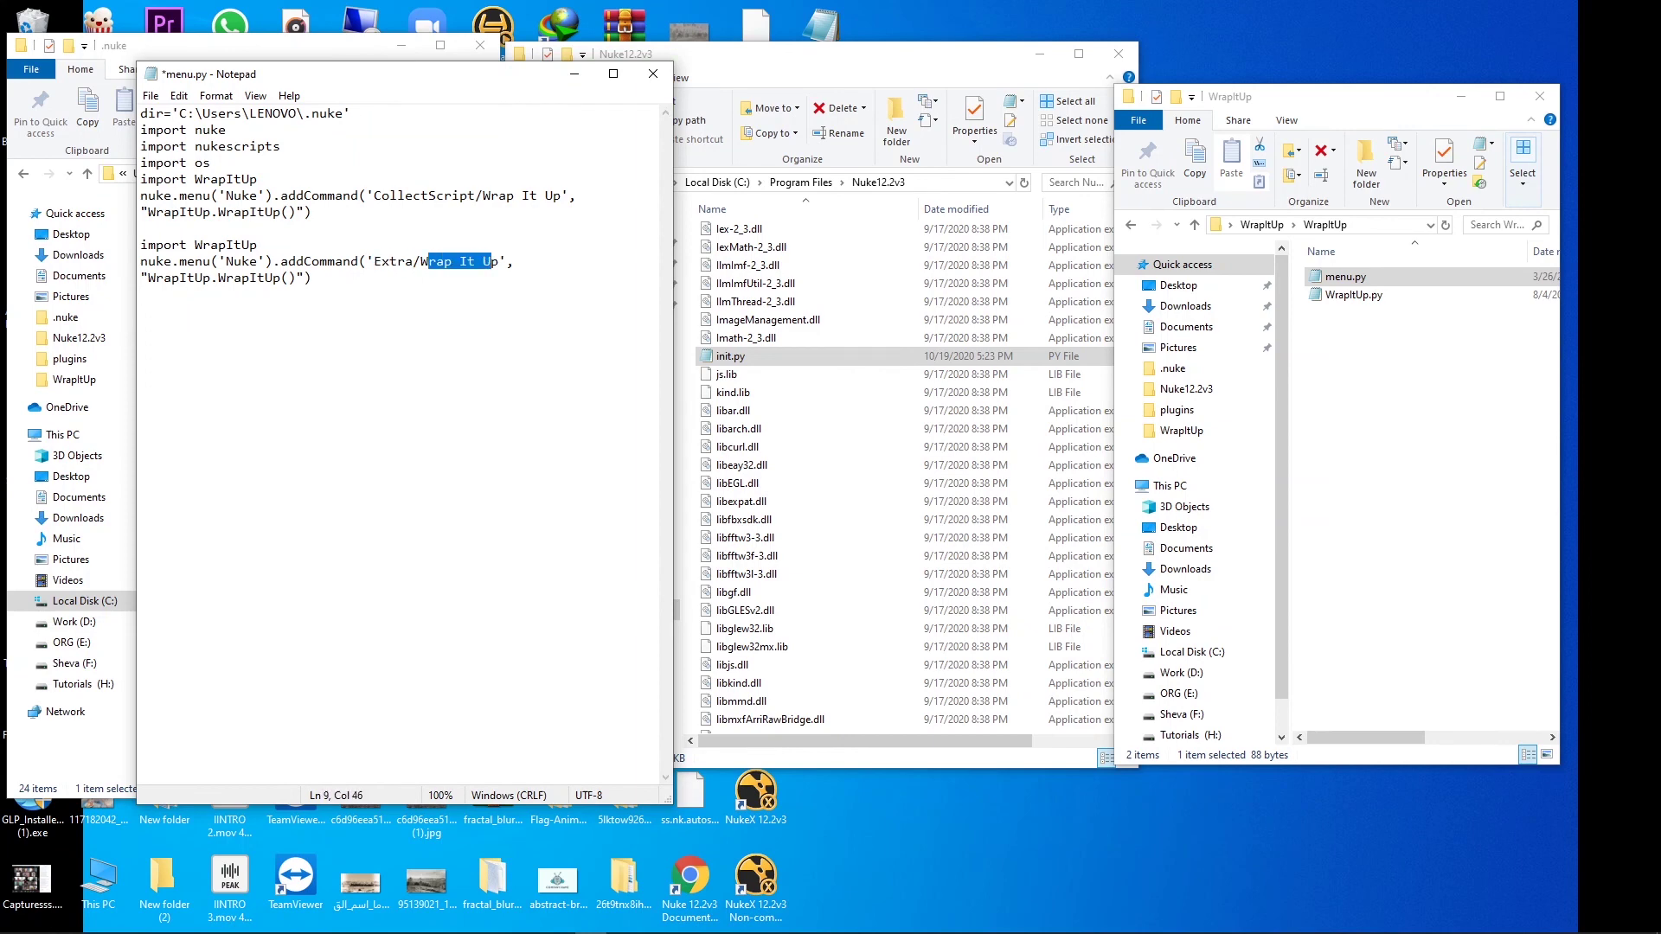
pyautogui.press('Left')
pyautogui.press('Left')
pyautogui.press('Left')
pyautogui.hotkey('shift', 'Left')
pyautogui.hotkey('shift', 'Left')
pyautogui.hotkey('shift', 'Left')
pyautogui.press('Up')
pyautogui.press('Up')
pyautogui.press('Up')
pyautogui.press('Right')
pyautogui.press('Right')
pyautogui.press('Right')
pyautogui.press('Right')
pyautogui.press('Right')
pyautogui.press('Right')
pyautogui.press('Right')
pyautogui.press('Right')
pyautogui.press('Right')
pyautogui.press('Right')
pyautogui.press('Right')
pyautogui.hotkey('shift', 'Left')
pyautogui.hotkey('shift', 'Left')
pyautogui.hotkey('shift', 'Left')
pyautogui.hotkey('shift', 'Left')
pyautogui.hotkey('shift', 'Left')
pyautogui.hotkey('shift', 'Left')
pyautogui.hotkey('shift', 'Left')
pyautogui.hotkey('shift', 'Left')
pyautogui.hotkey('shift', 'Left')
pyautogui.hotkey('shift', 'Left')
pyautogui.hotkey('shift', 'Left')
pyautogui.hotkey('shift', 'Left')
pyautogui.hotkey('shift', 'Left')
# Step: Delete the pasted WrapItUp lines from menu.py and close the file without saving
pyautogui.press('Down')
pyautogui.press('Down')
pyautogui.hotkey('ctrl', 'shift', 'End')
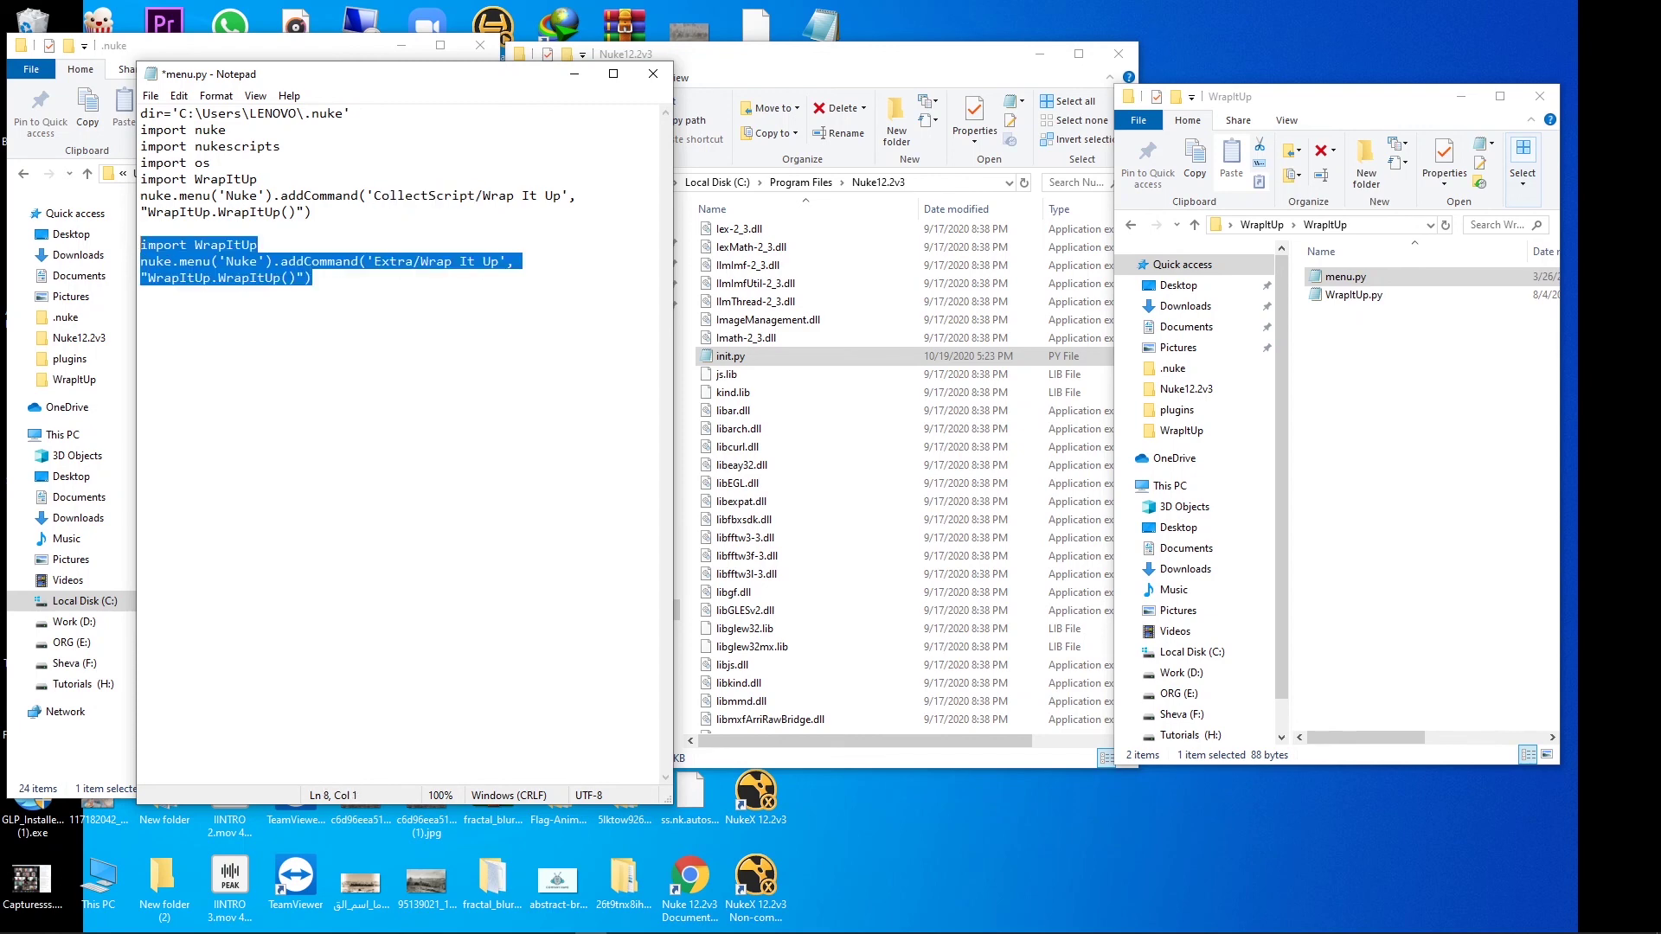
pyautogui.press('Delete')
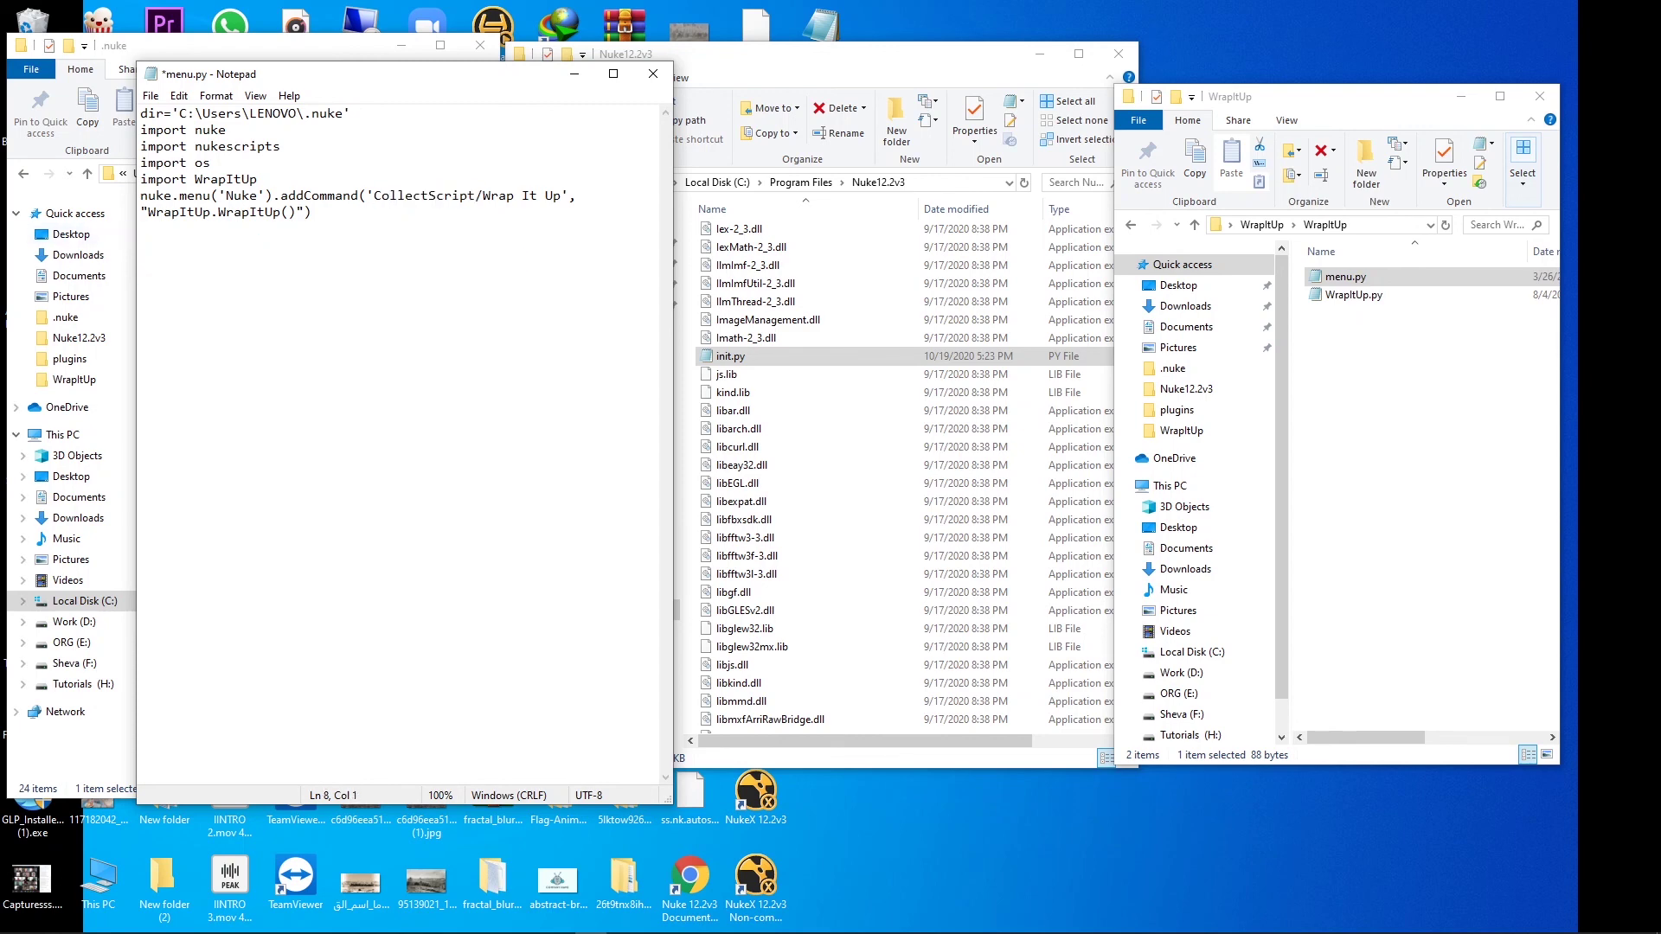
pyautogui.click(653, 74)
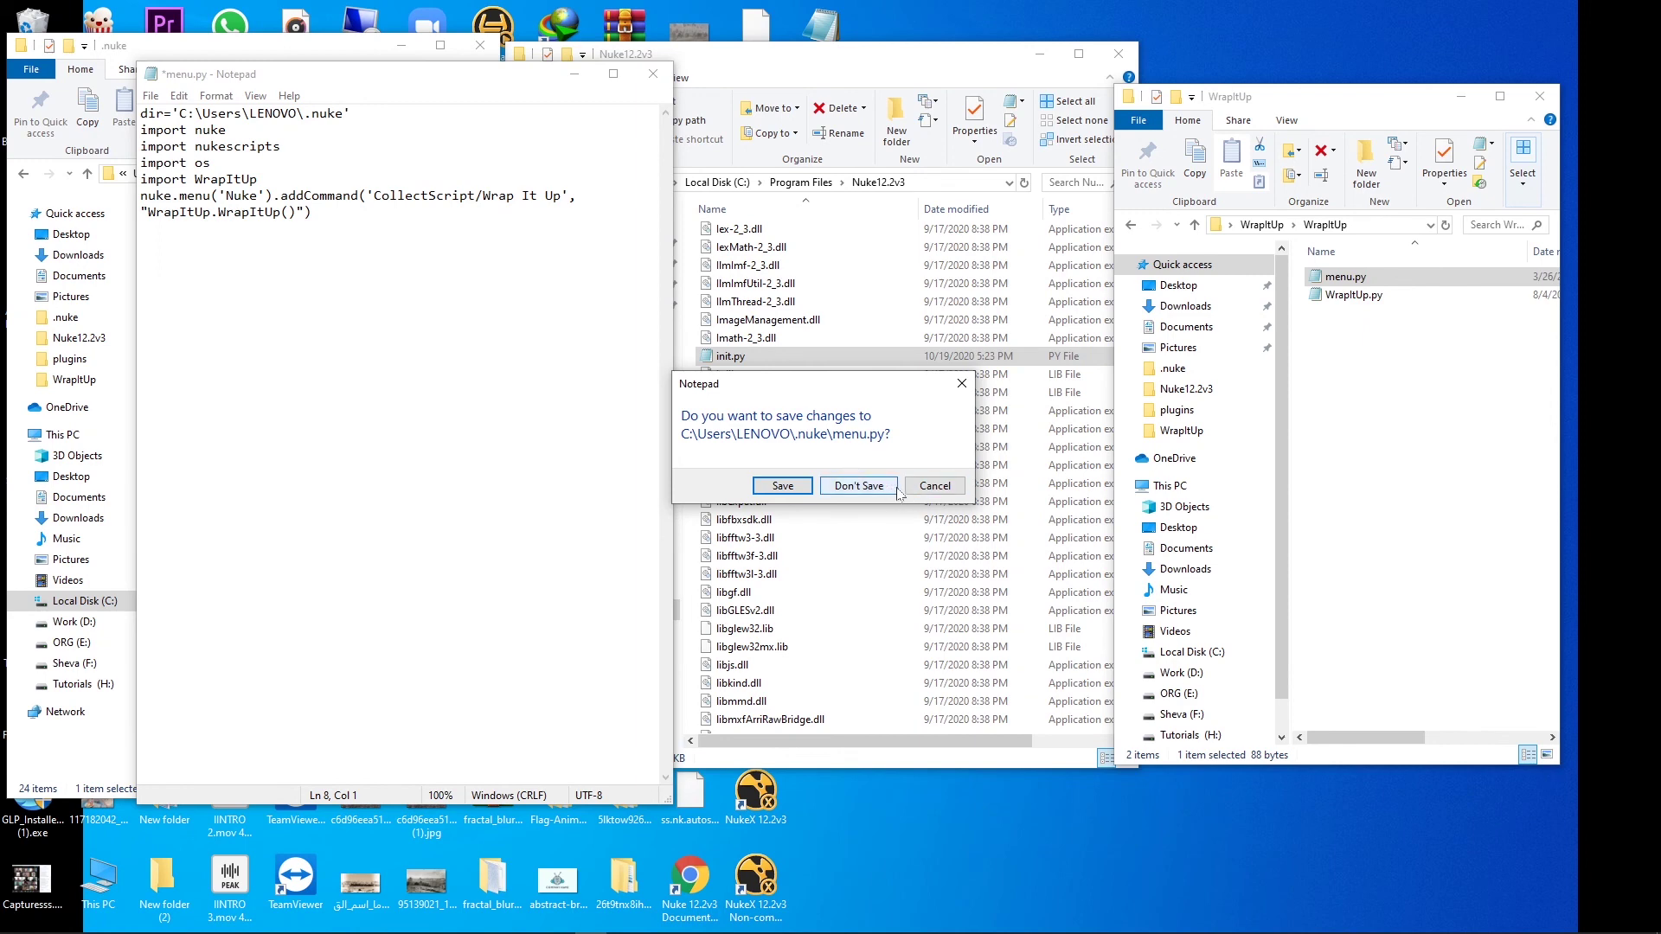
pyautogui.click(933, 486)
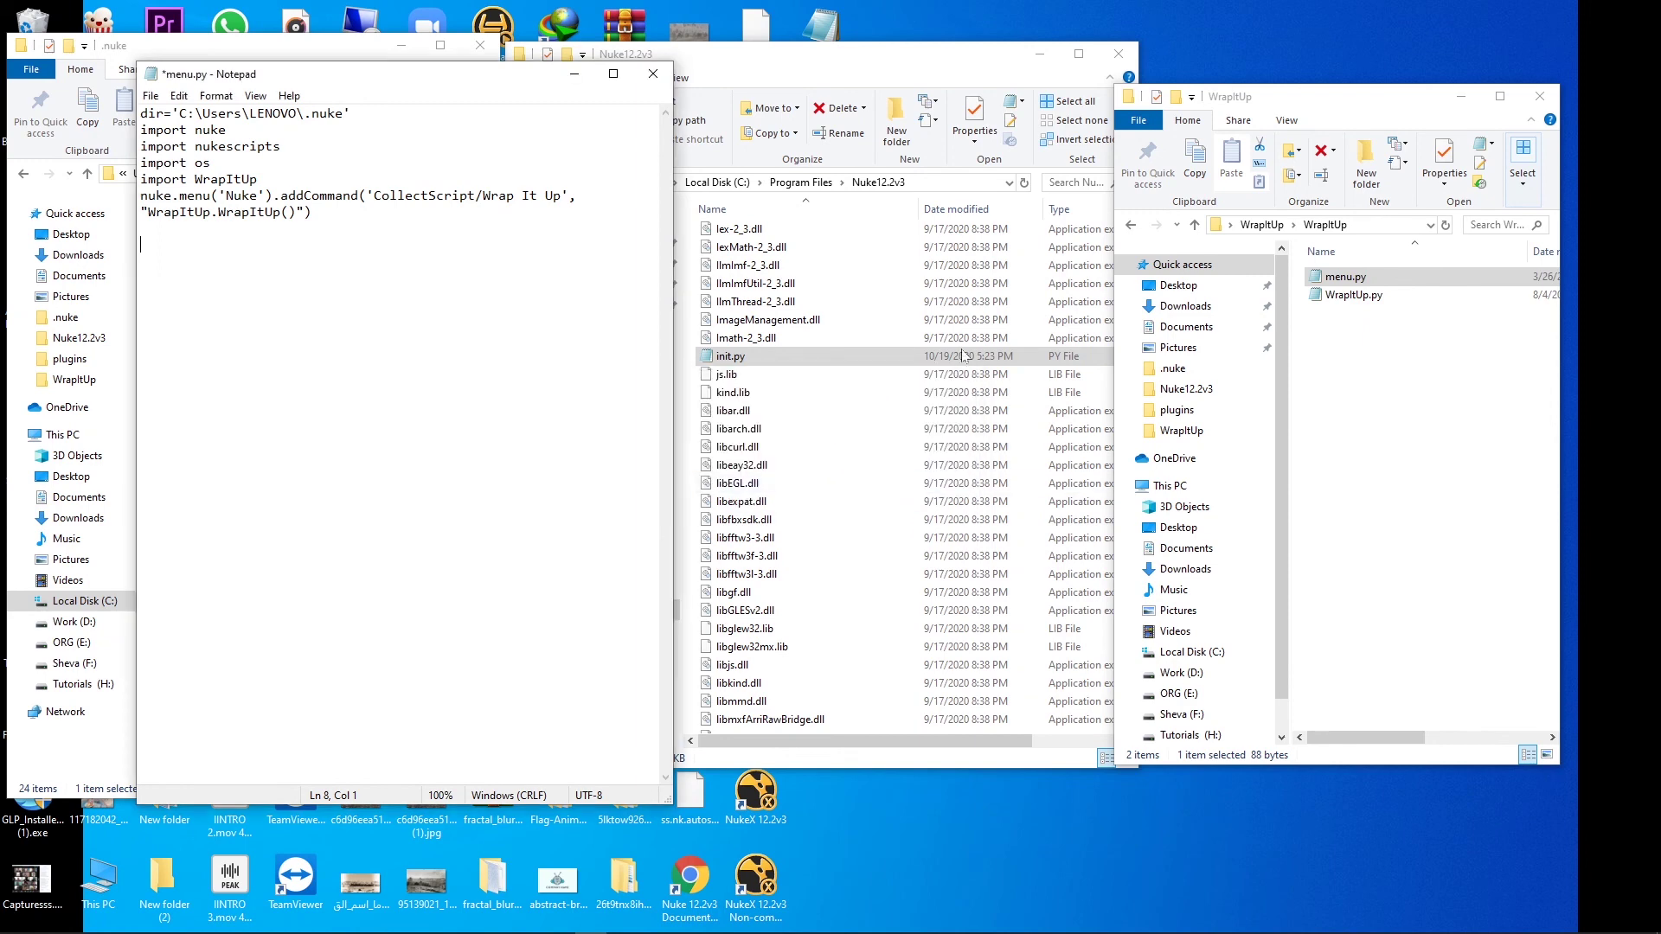
pyautogui.click(653, 74)
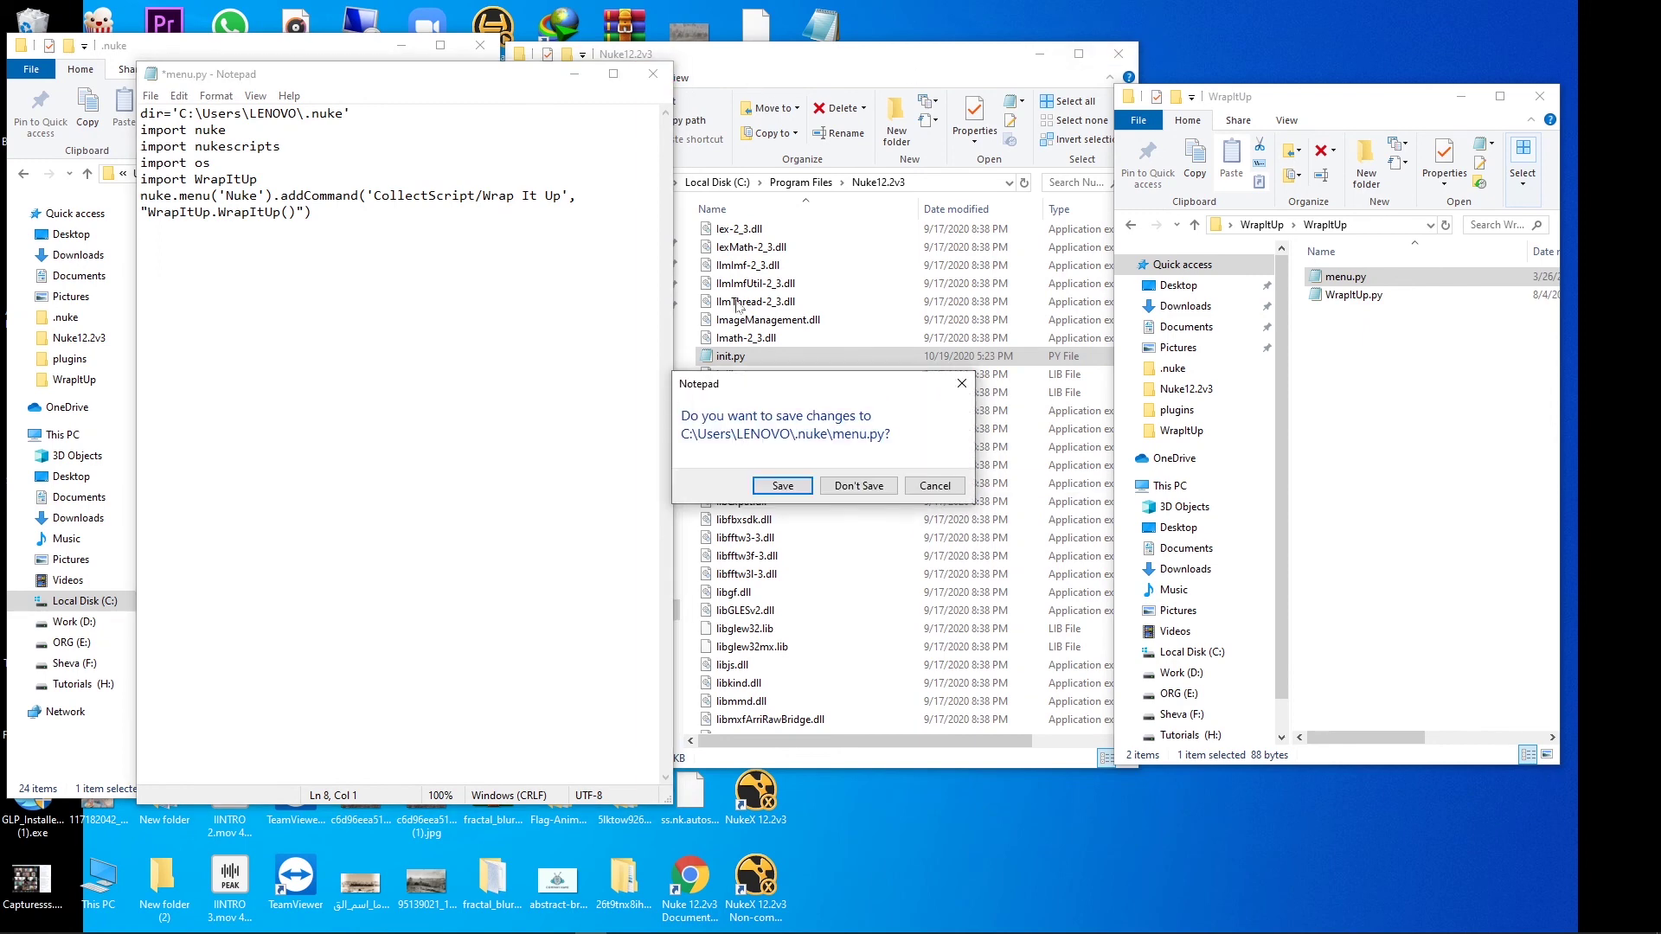
pyautogui.click(858, 486)
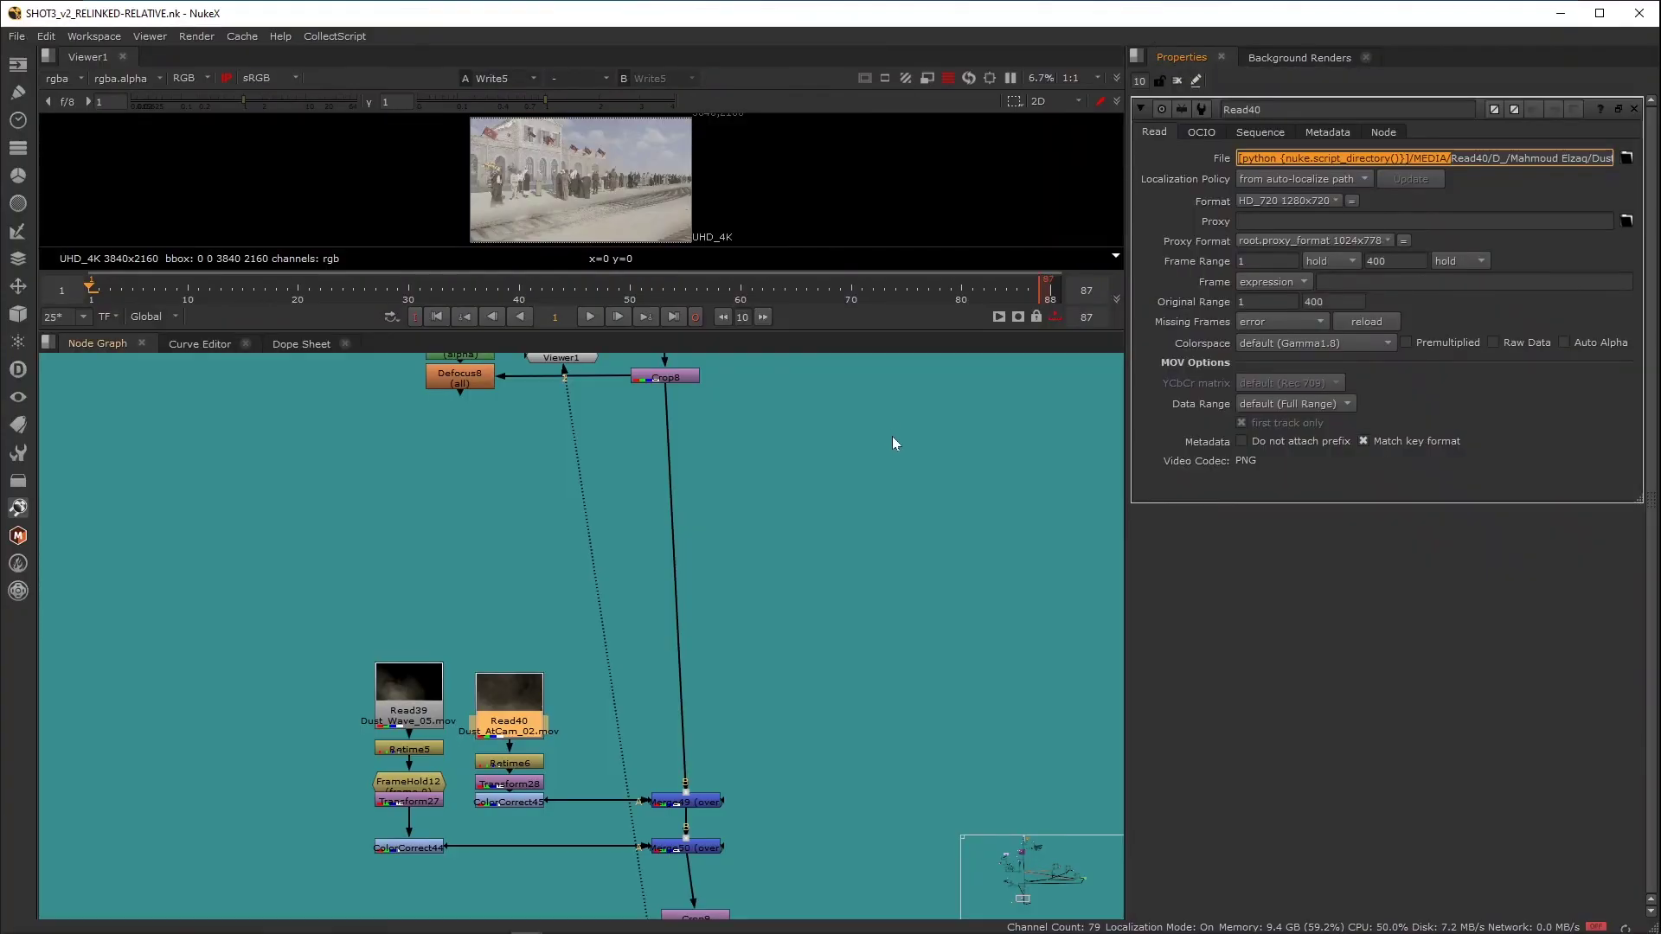
pyautogui.scroll(-5, 805, 493)
pyautogui.scroll(-6, 792, 490)
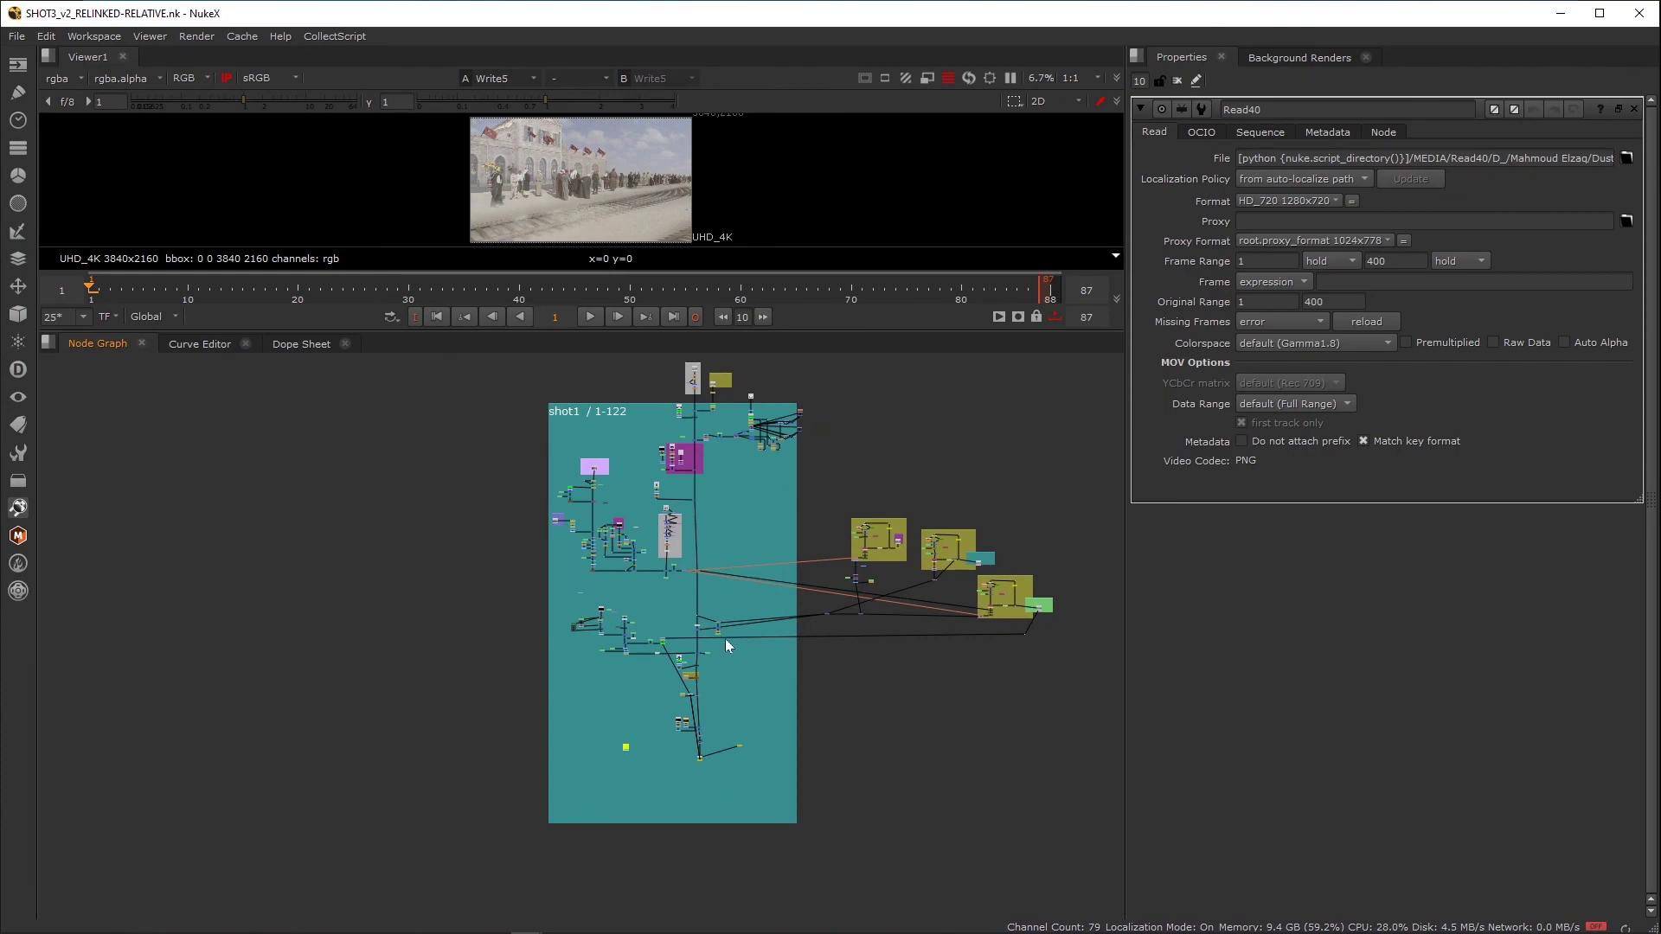